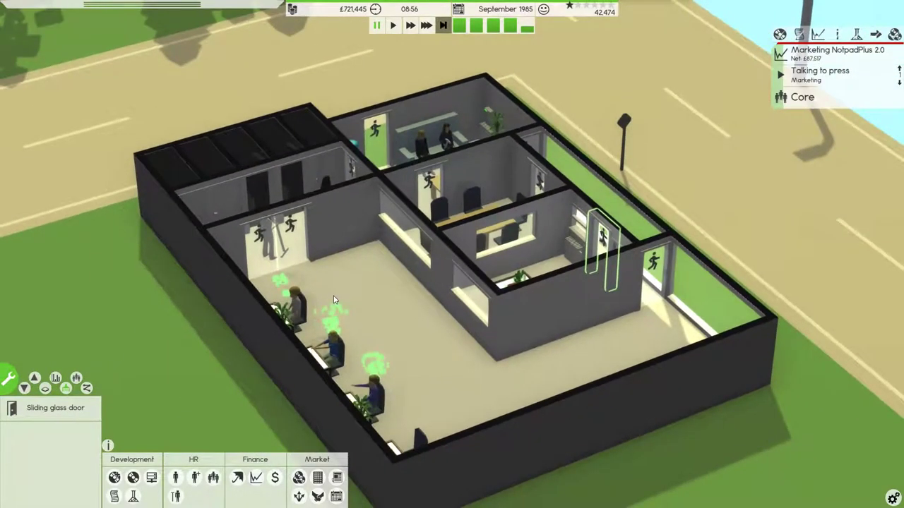
# Orbit the camera around the office building to inspect the server slots and desks
pyautogui.moveTo(204, 313)
pyautogui.mouseDown()
pyautogui.moveTo(364, 311)
pyautogui.moveTo(322, 286)
pyautogui.mouseUp()
pyautogui.scroll(3, 322, 286)
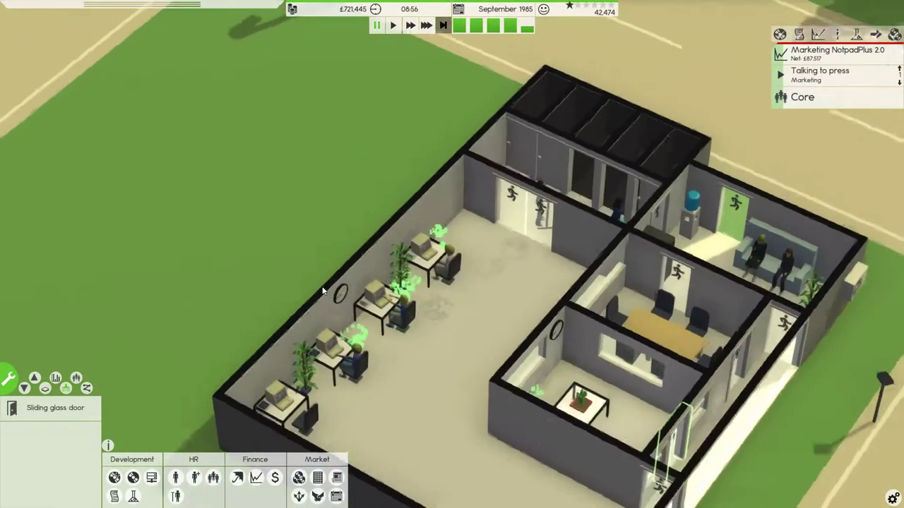
pyautogui.scroll(3, 477, 273)
pyautogui.scroll(-4, 477, 278)
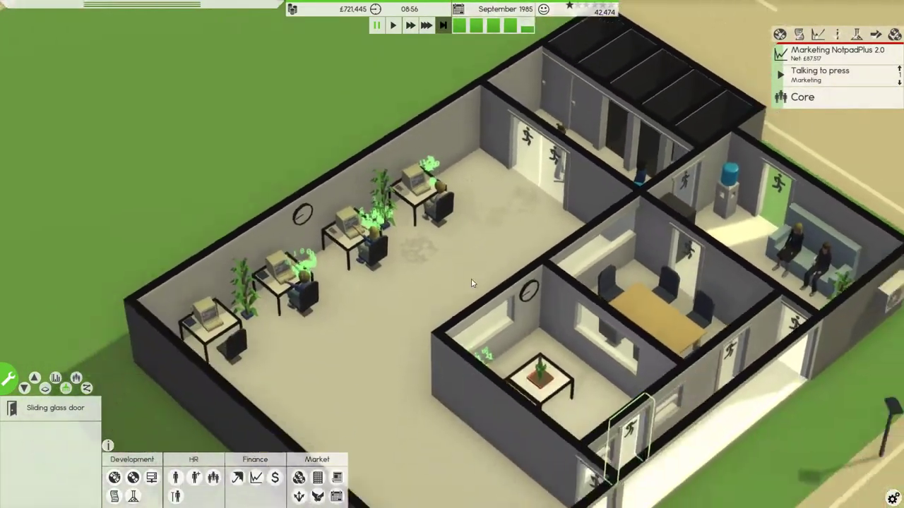
pyautogui.scroll(4, 471, 278)
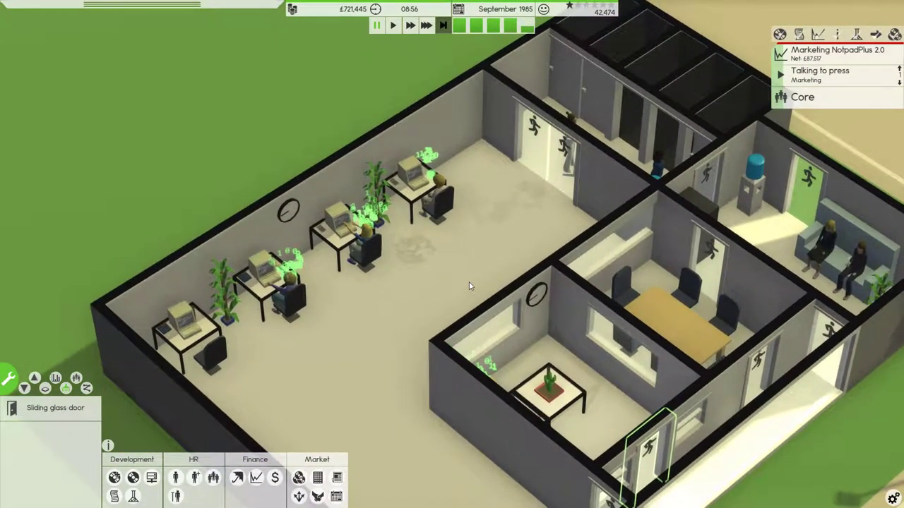
pyautogui.scroll(-4, 469, 281)
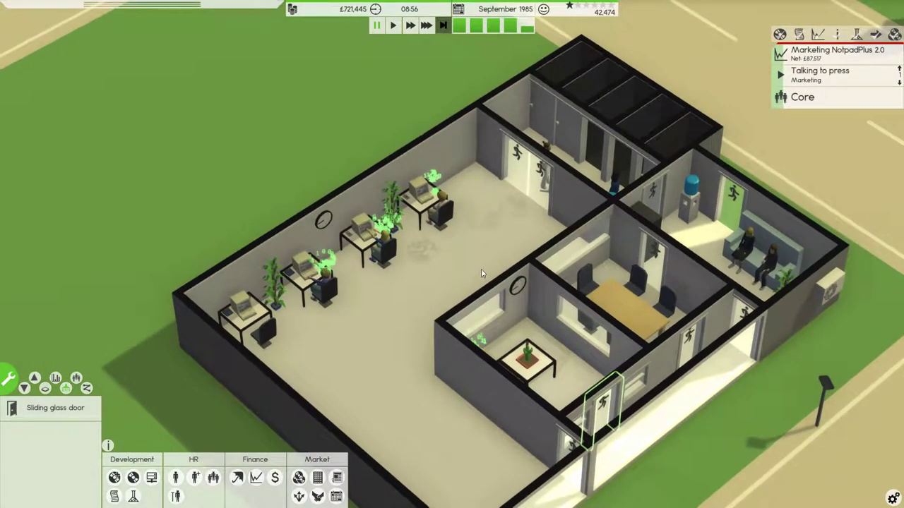
pyautogui.moveTo(481, 268)
pyautogui.mouseDown()
pyautogui.moveTo(390, 270)
pyautogui.moveTo(400, 275)
pyautogui.moveTo(367, 239)
pyautogui.mouseUp()
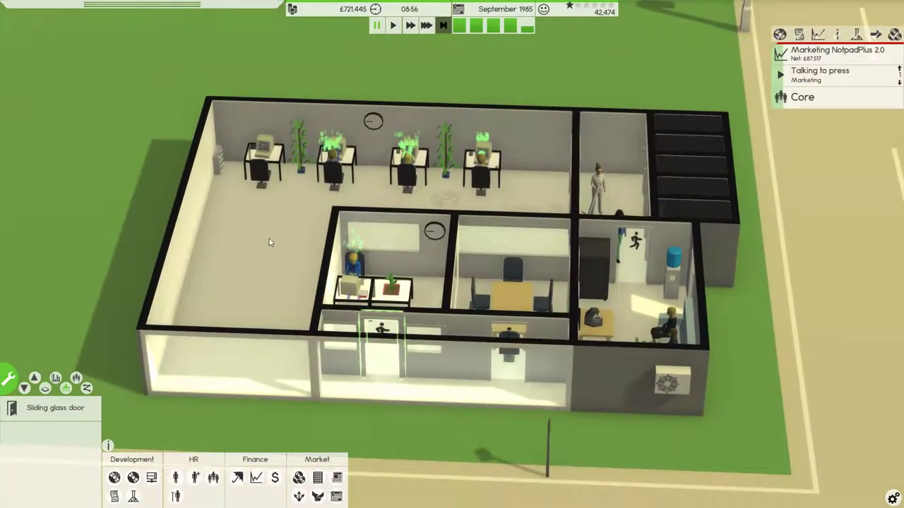
pyautogui.moveTo(404, 212); pyautogui.dragTo(454, 258)
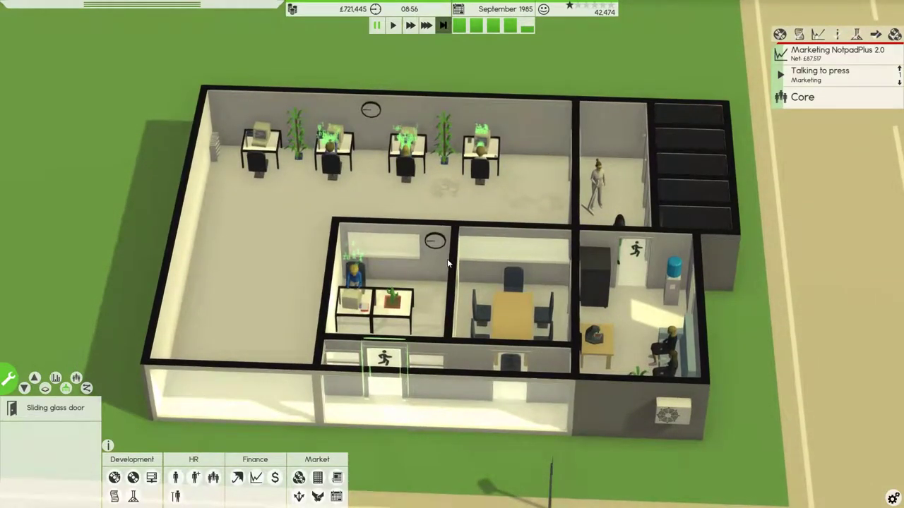
pyautogui.scroll(3, 449, 250)
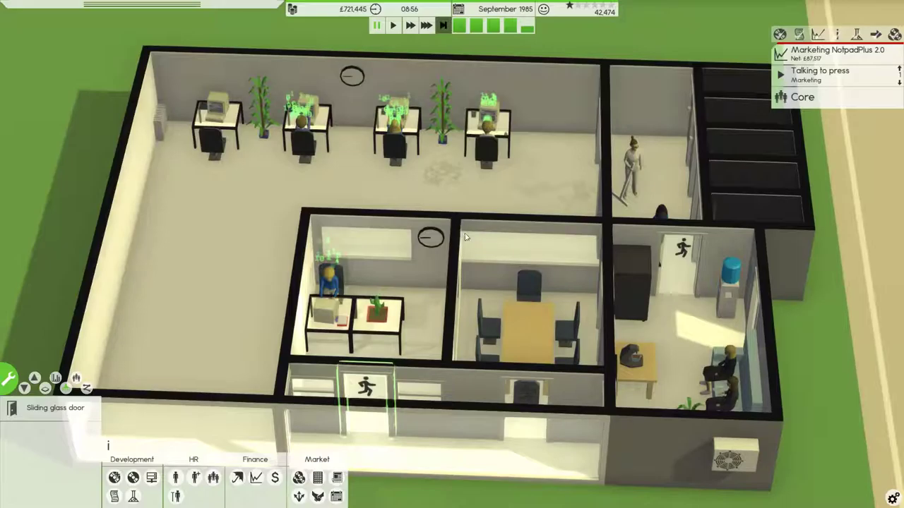
pyautogui.moveTo(457, 220)
pyautogui.mouseDown()
pyautogui.moveTo(523, 245)
pyautogui.moveTo(538, 295)
pyautogui.moveTo(525, 283)
pyautogui.moveTo(550, 263)
pyautogui.moveTo(543, 375)
pyautogui.moveTo(603, 400)
pyautogui.moveTo(607, 310)
pyautogui.mouseUp()
pyautogui.scroll(3, 550, 262)
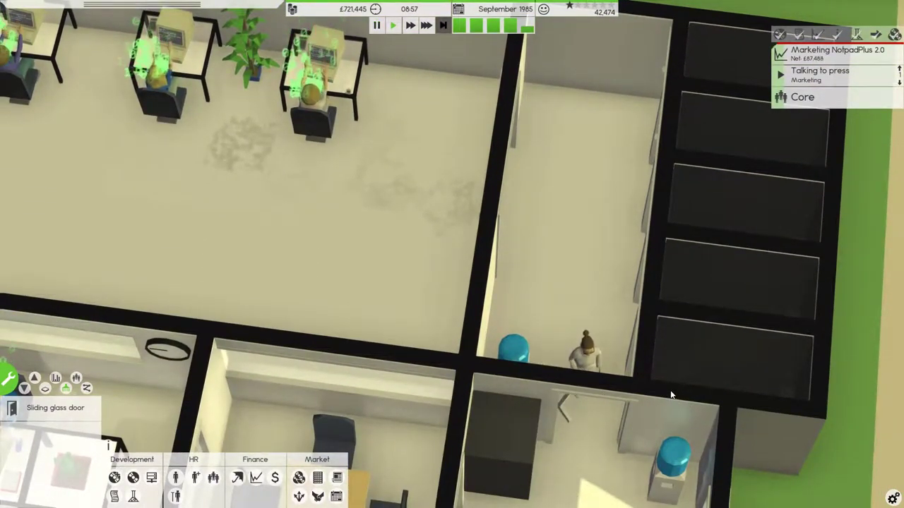
pyautogui.scroll(-3, 671, 394)
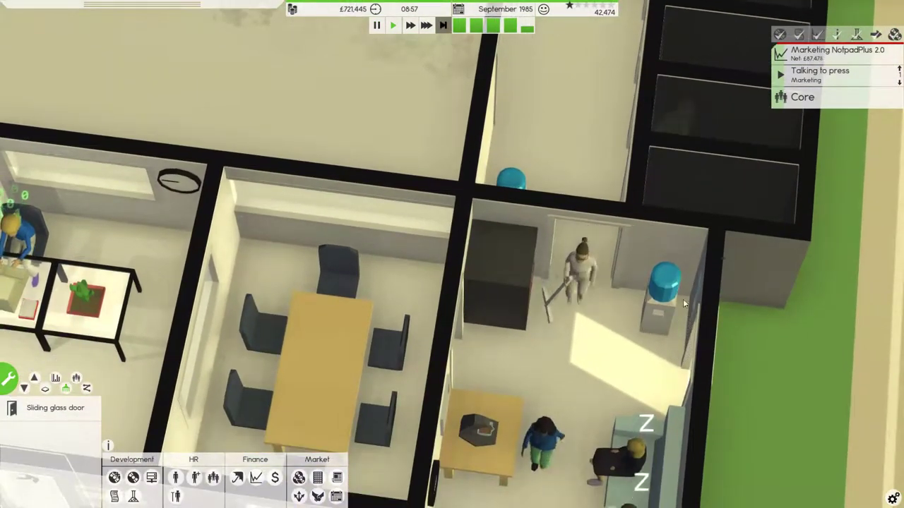
pyautogui.moveTo(683, 299)
pyautogui.mouseDown()
pyautogui.moveTo(664, 249)
pyautogui.moveTo(484, 343)
pyautogui.moveTo(372, 356)
pyautogui.mouseUp()
pyautogui.scroll(3, 371, 355)
pyautogui.moveTo(285, 380); pyautogui.dragTo(381, 346)
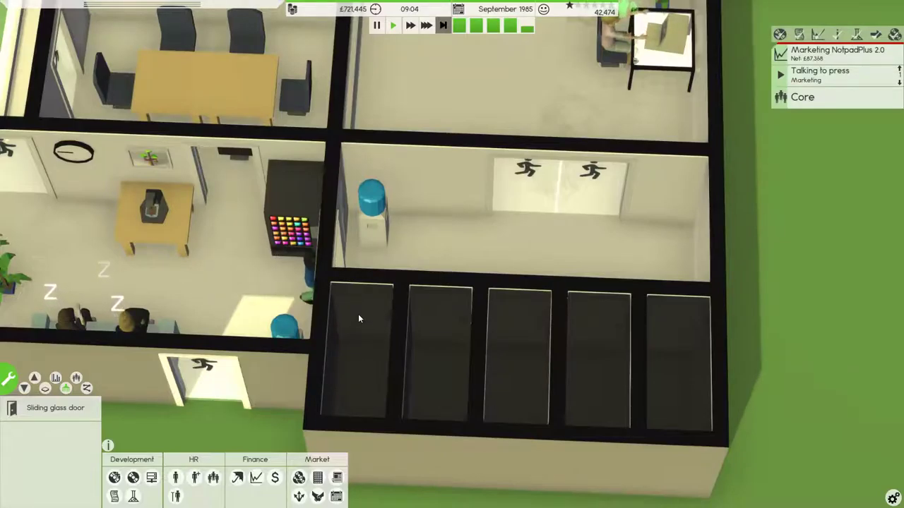
pyautogui.scroll(1, 364, 310)
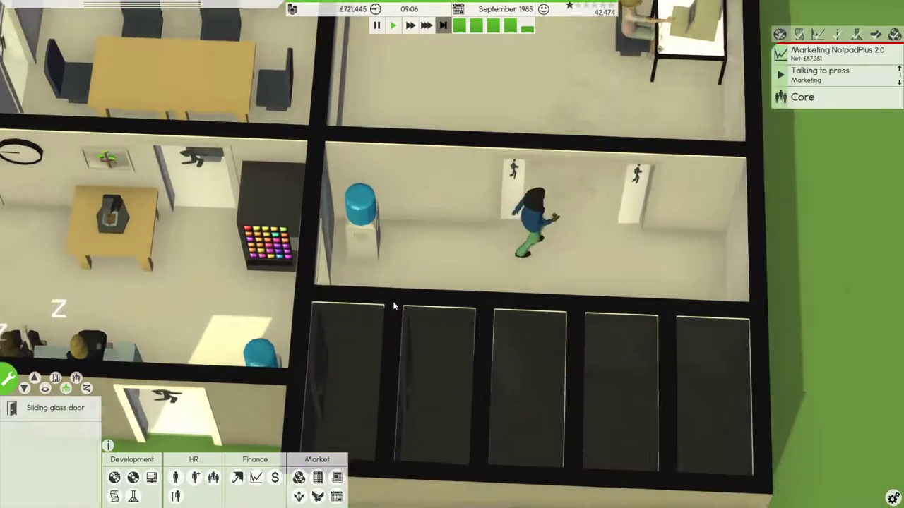
pyautogui.moveTo(394, 305)
pyautogui.mouseDown()
pyautogui.moveTo(410, 310)
pyautogui.moveTo(408, 326)
pyautogui.moveTo(432, 245)
pyautogui.moveTo(539, 238)
pyautogui.moveTo(548, 263)
pyautogui.mouseUp()
pyautogui.scroll(1, 489, 275)
pyautogui.moveTo(490, 276)
pyautogui.mouseDown()
pyautogui.moveTo(362, 270)
pyautogui.moveTo(403, 269)
pyautogui.moveTo(452, 211)
pyautogui.mouseUp()
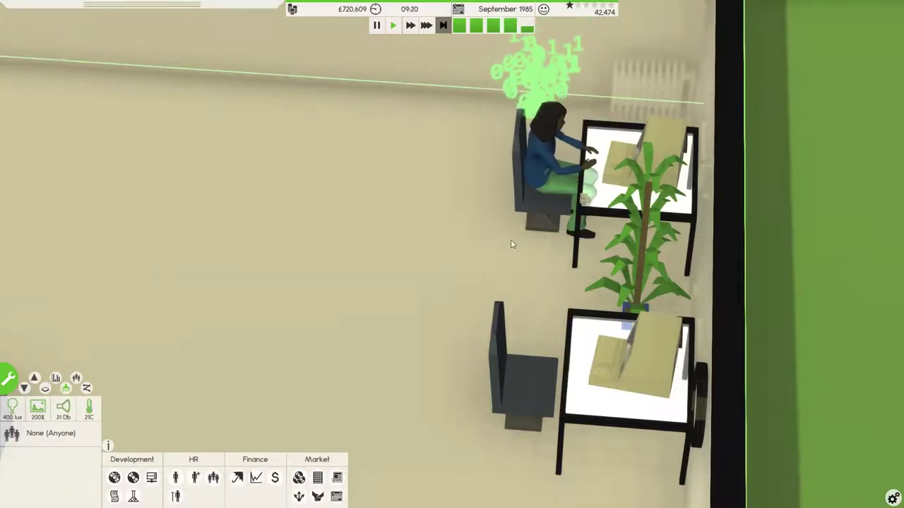
pyautogui.scroll(-3, 408, 275)
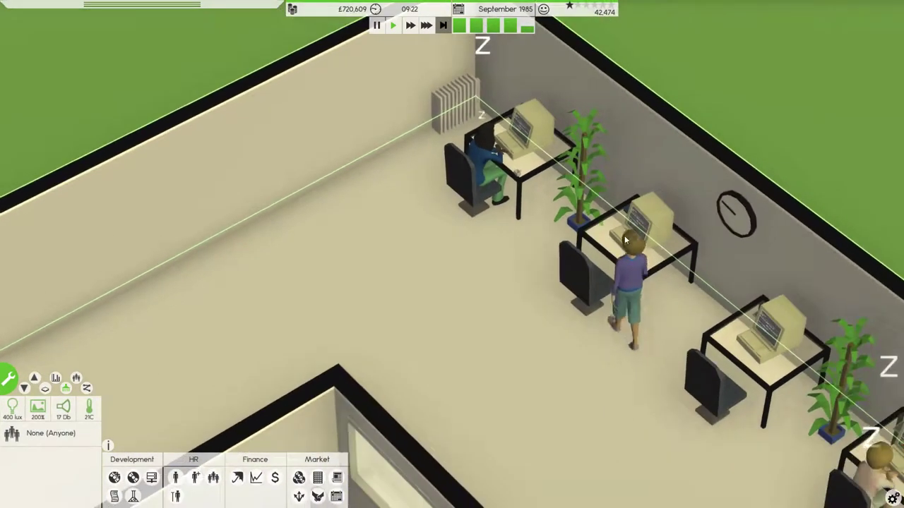
pyautogui.scroll(-1, 610, 239)
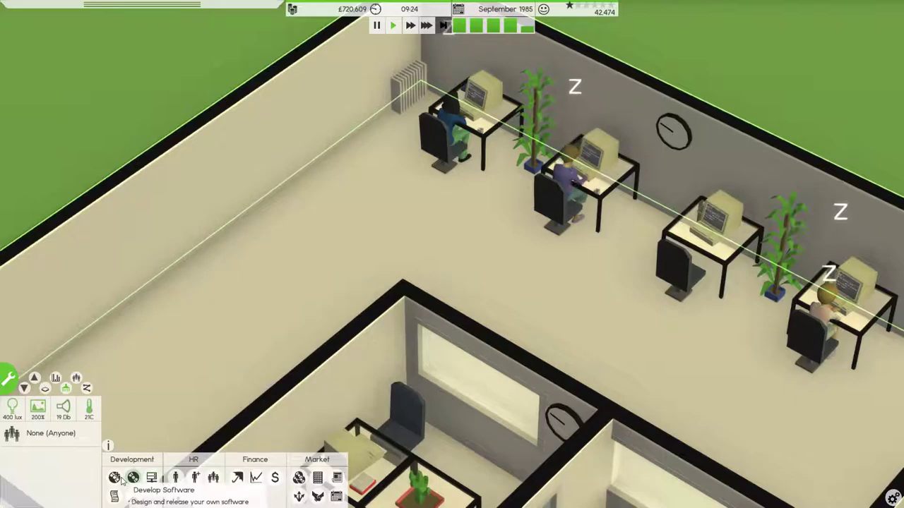
# Start an Audio Tool design with every feature selected, then bring up the 2D Editor choices
pyautogui.click(114, 479)
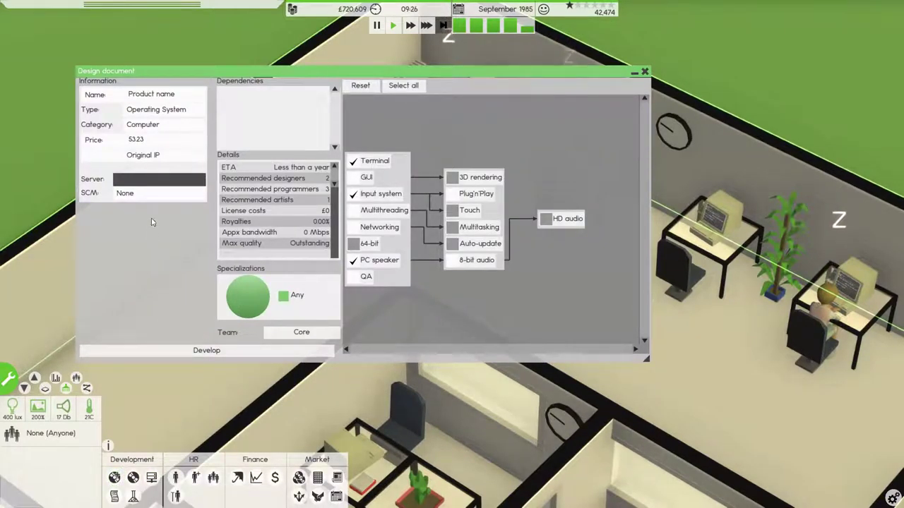
pyautogui.click(156, 109)
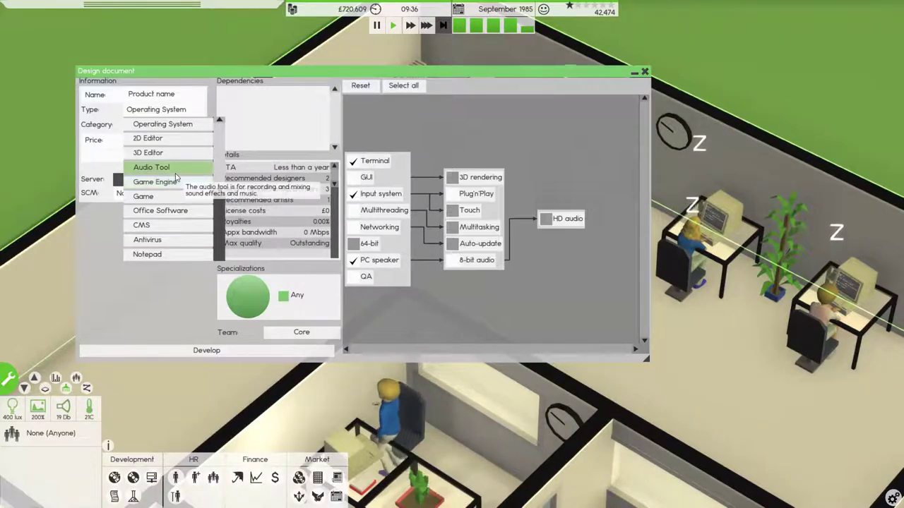
pyautogui.click(152, 168)
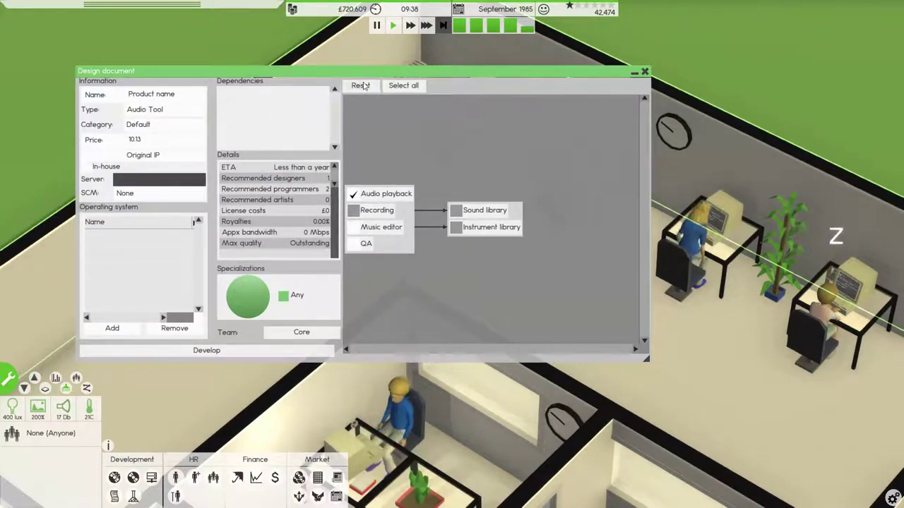
pyautogui.click(396, 88)
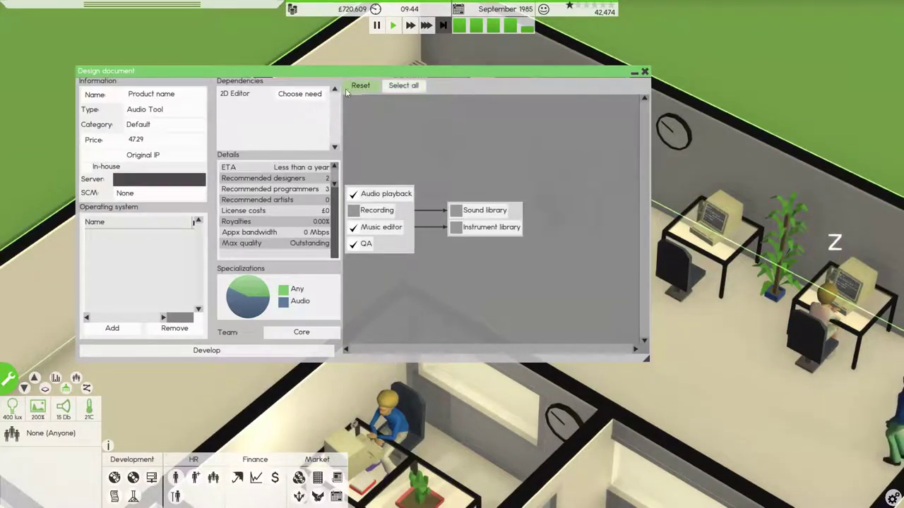
pyautogui.click(299, 94)
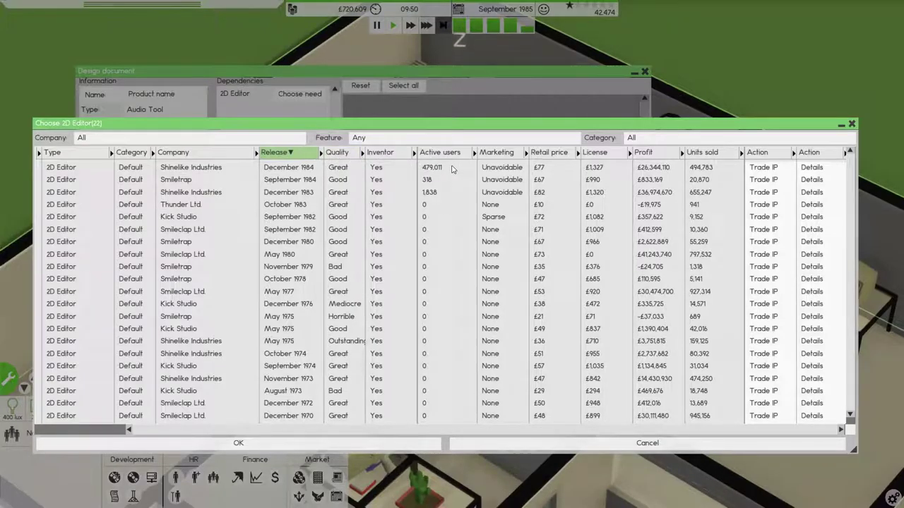
# Pick Shinelike Industries' newest editor, ImageCut Suite, as the 2D editor dependency
pyautogui.click(277, 152)
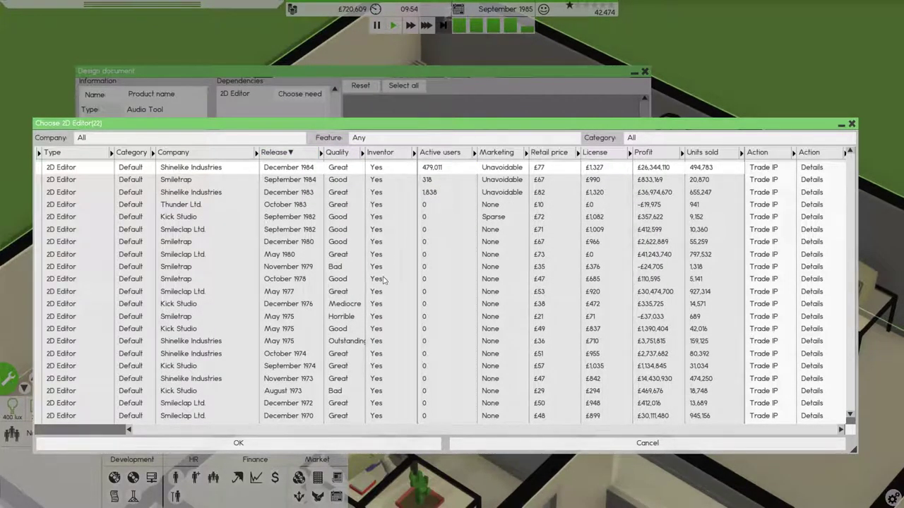
pyautogui.click(267, 449)
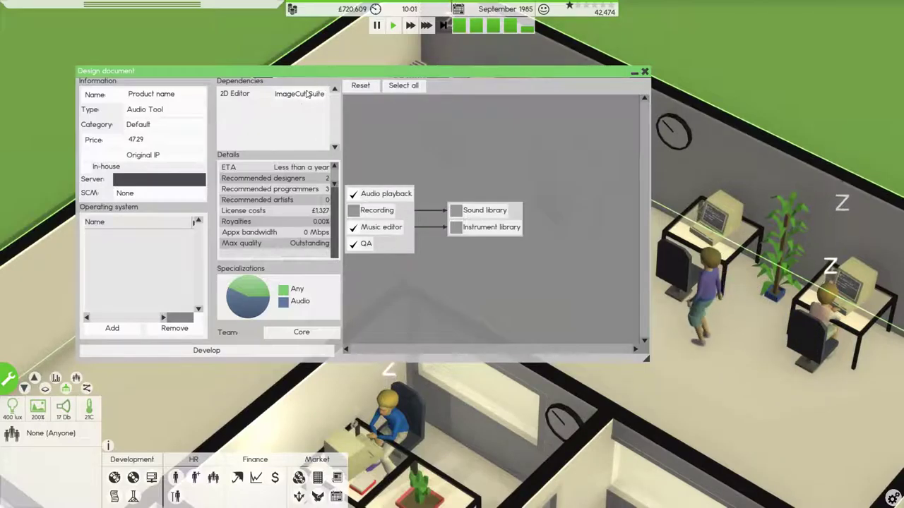
# Add Int 5, Int 6 and Int BlindsX 5, the top operating systems by active users
pyautogui.click(113, 327)
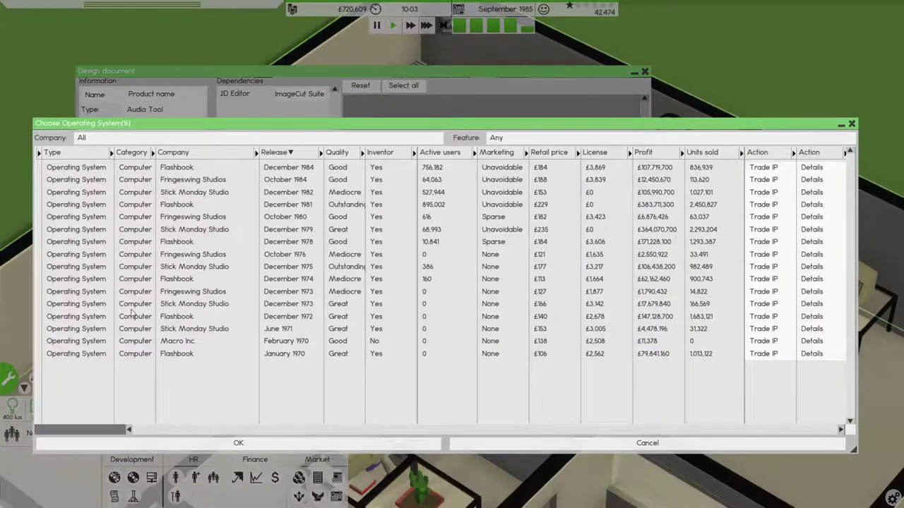
pyautogui.click(441, 153)
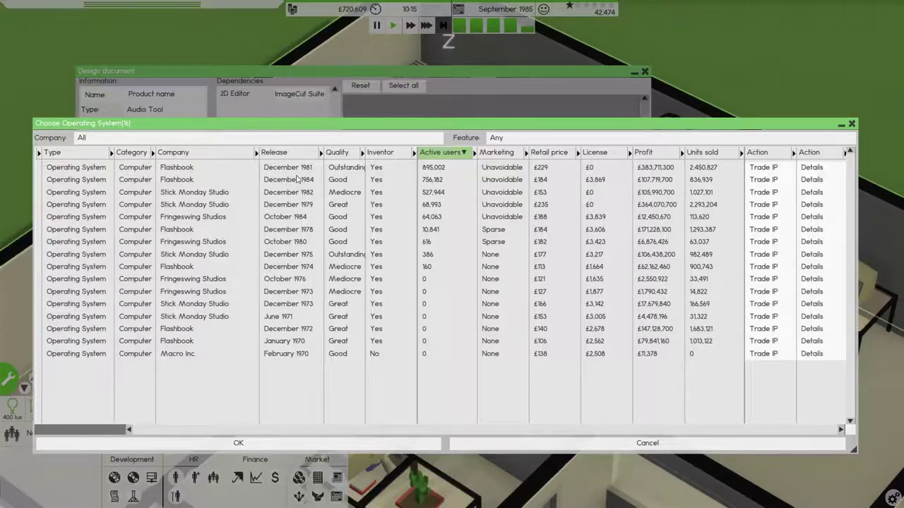
pyautogui.click(92, 168)
pyautogui.click(89, 180)
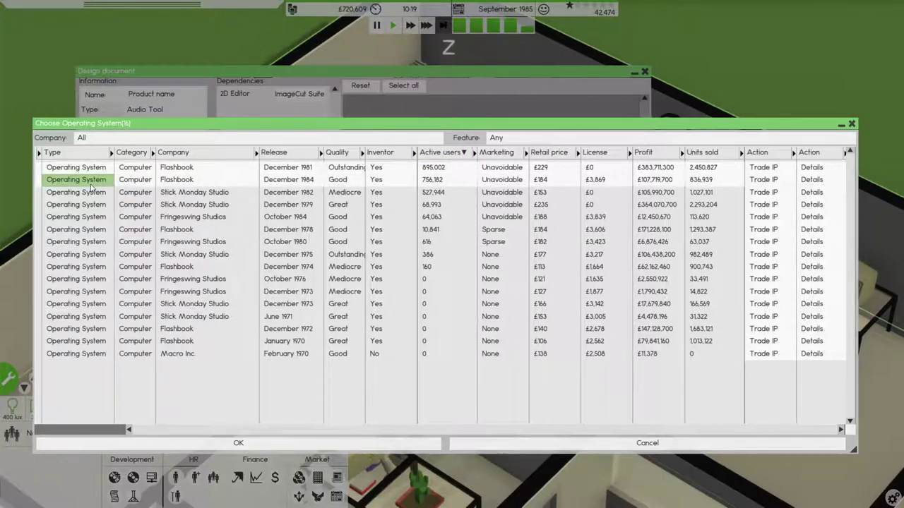
pyautogui.click(86, 193)
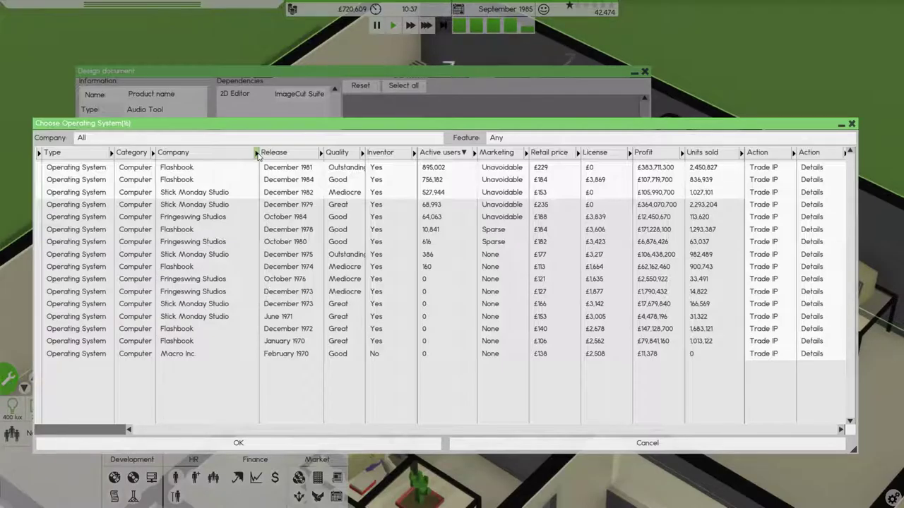
pyautogui.click(318, 444)
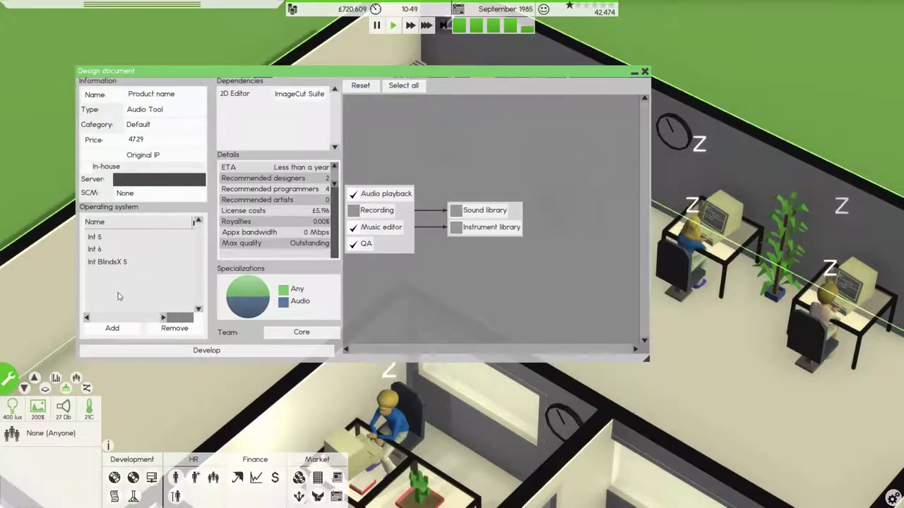
# Reopen the operating system list and close it without changes
pyautogui.click(112, 328)
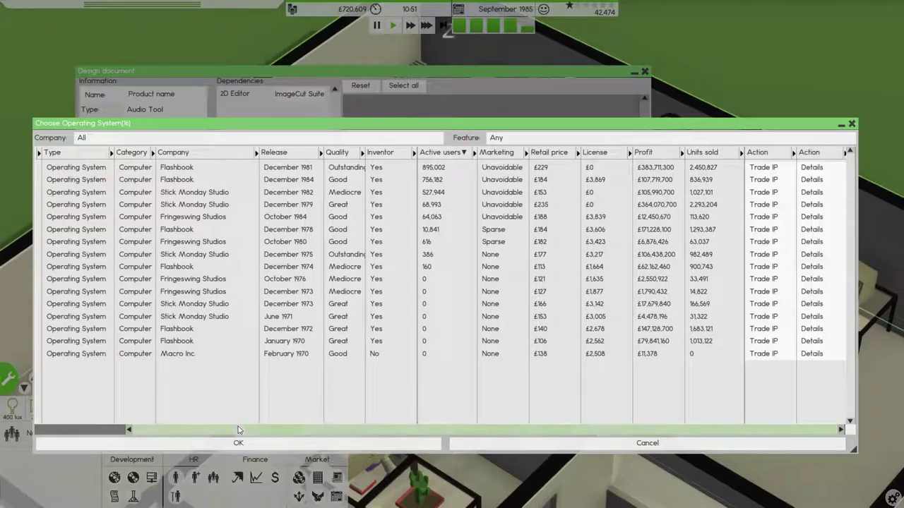
pyautogui.click(85, 430)
pyautogui.click(647, 442)
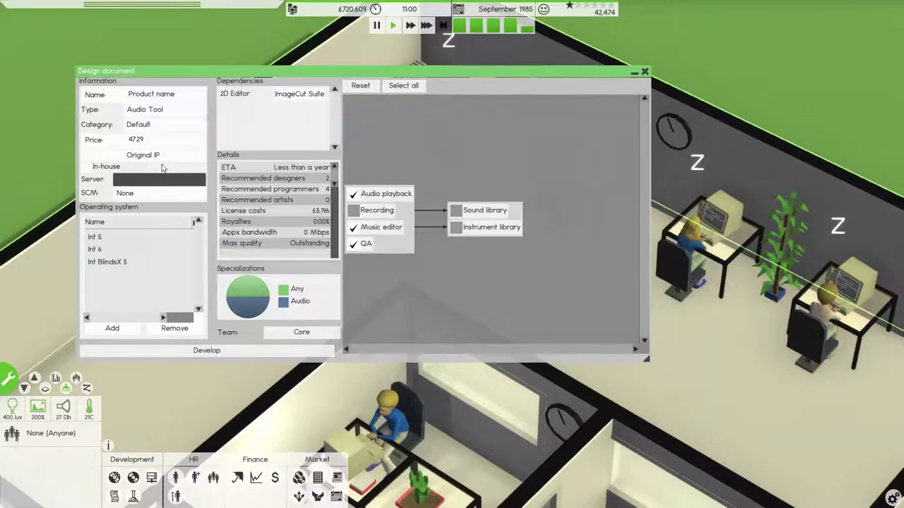
pyautogui.scroll(-3, 283, 212)
pyautogui.scroll(-3, 282, 219)
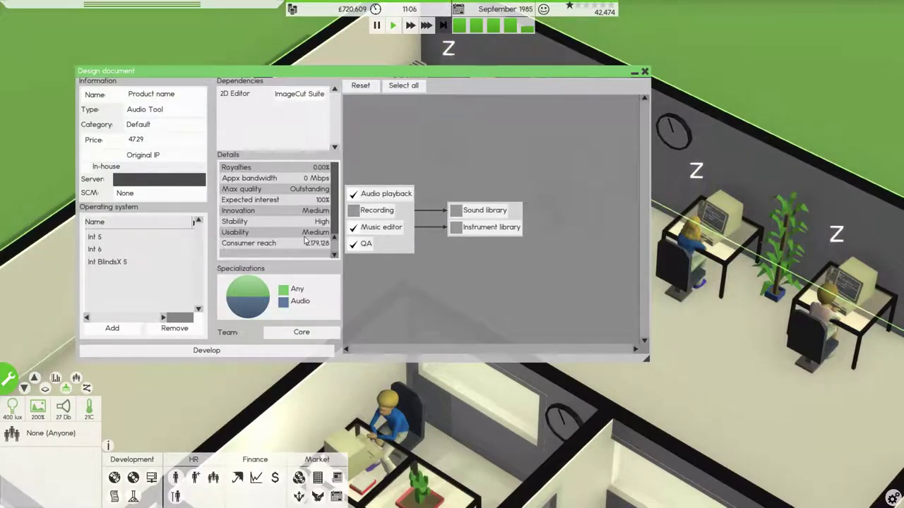
pyautogui.moveTo(353, 211)
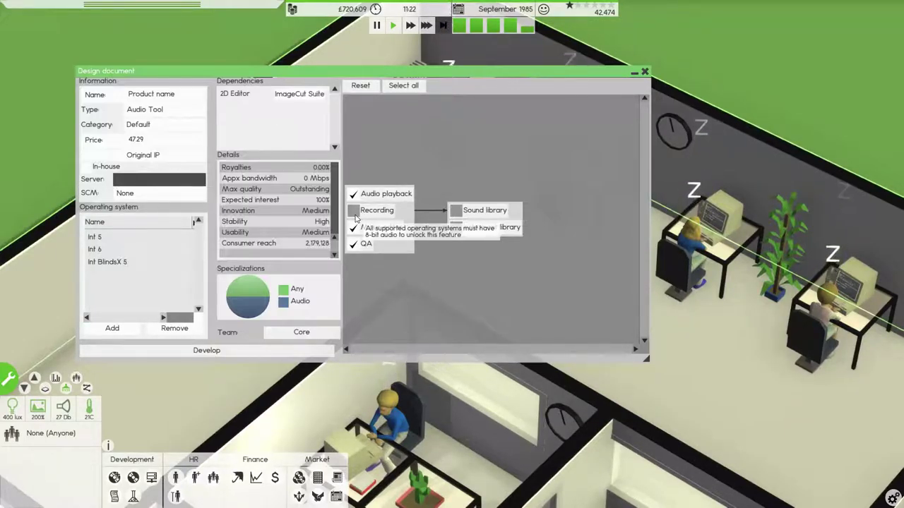
# Set the price to 45.00, cancel the Choose Sequel dialog, and generate the product name
pyautogui.doubleClick(166, 140)
pyautogui.write('45')
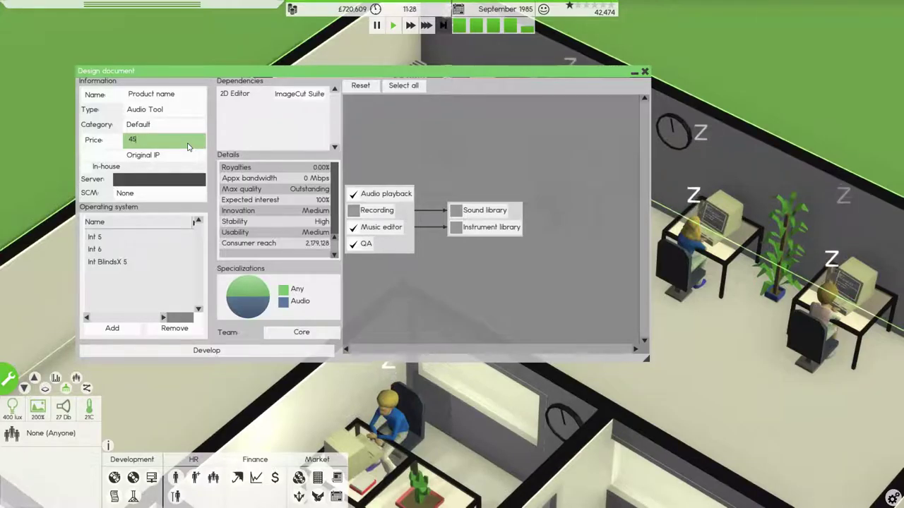
pyautogui.write('00')
pyautogui.click(142, 184)
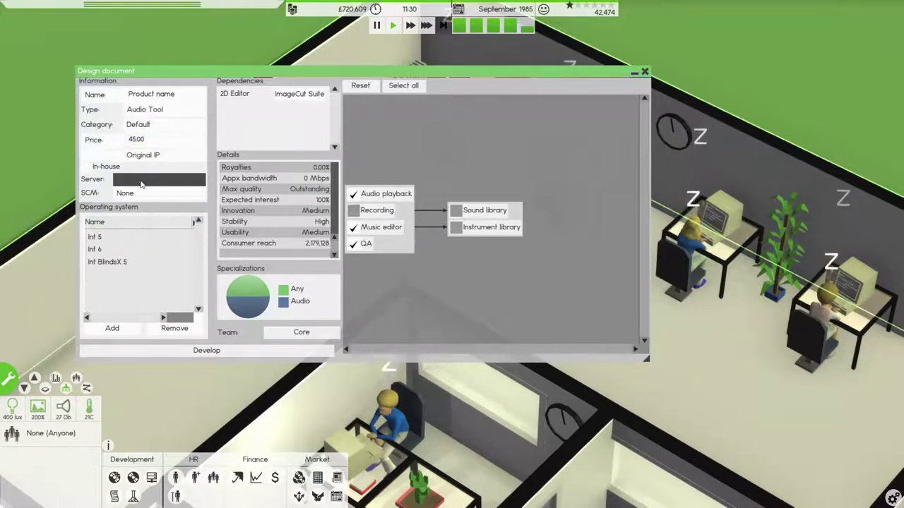
pyautogui.click(143, 156)
pyautogui.click(138, 177)
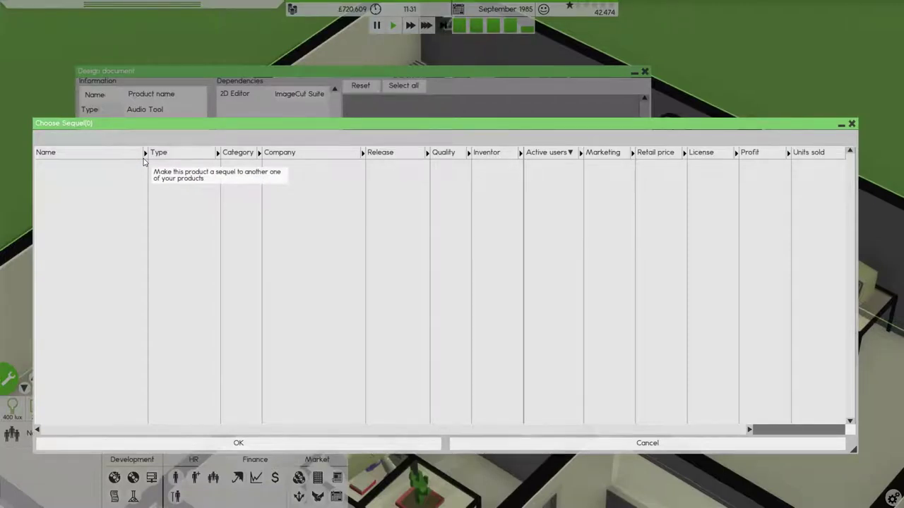
pyautogui.click(530, 444)
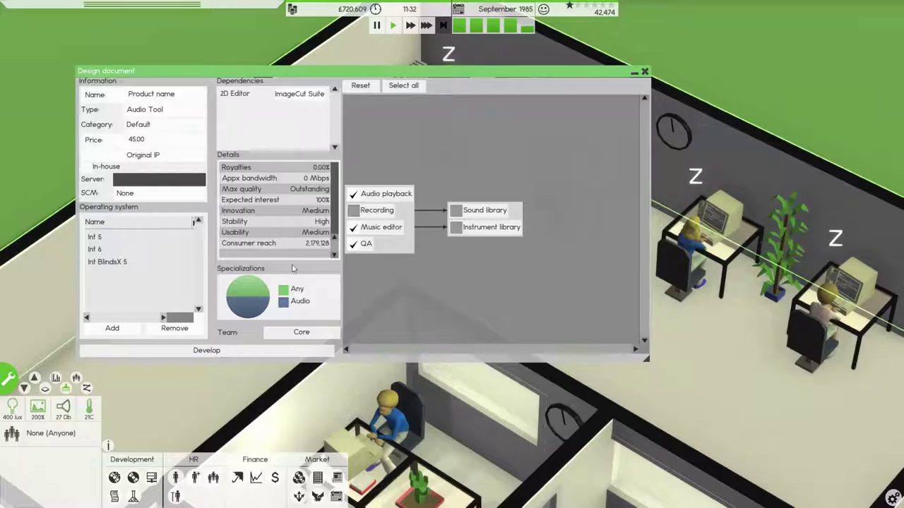
pyautogui.click(148, 95)
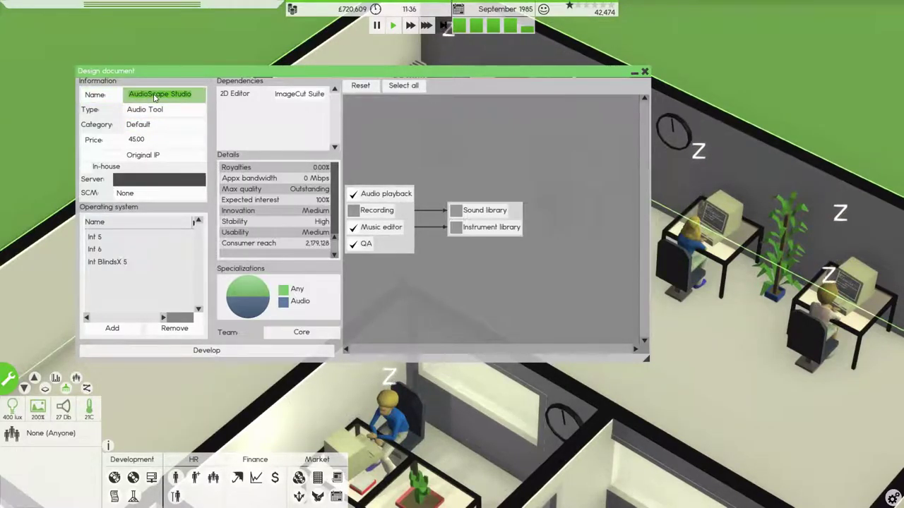
pyautogui.write('Audio4U')
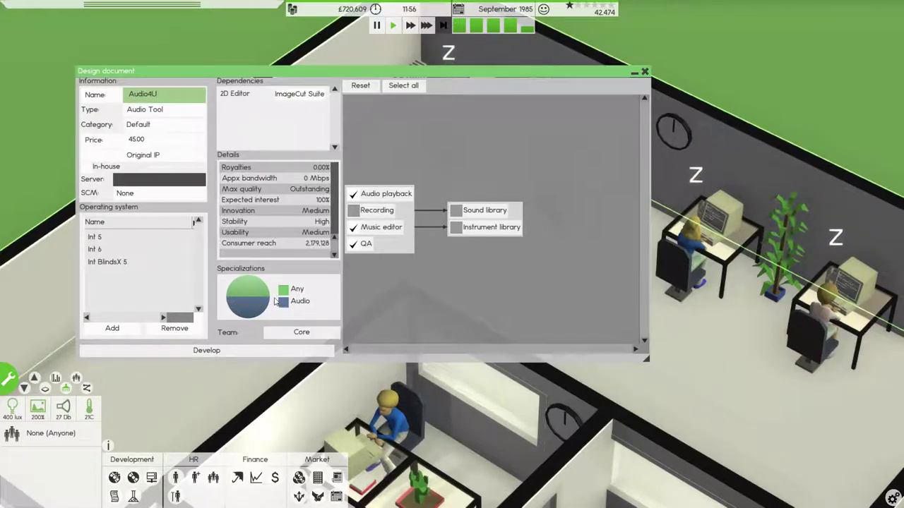
# Begin developing Audio4U and launch a pre-marketing campaign adding radio, newspapers and television
pyautogui.click(250, 351)
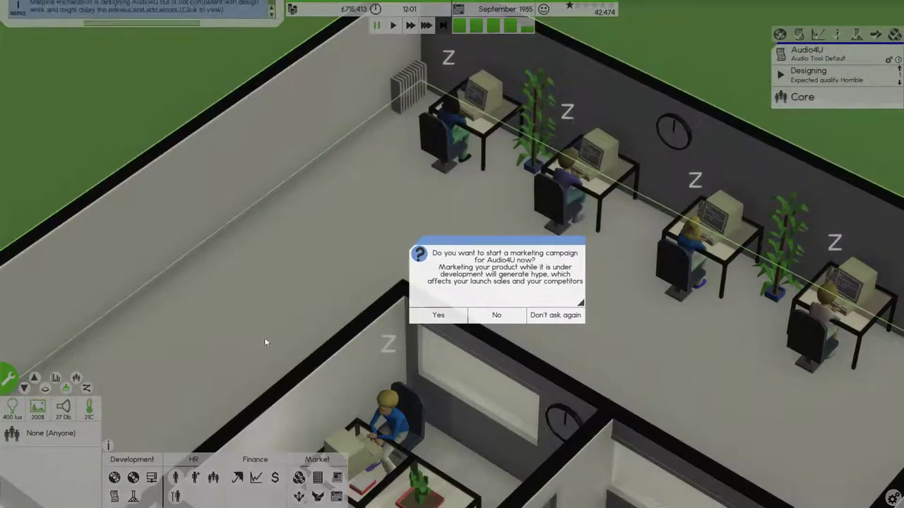
pyautogui.click(436, 315)
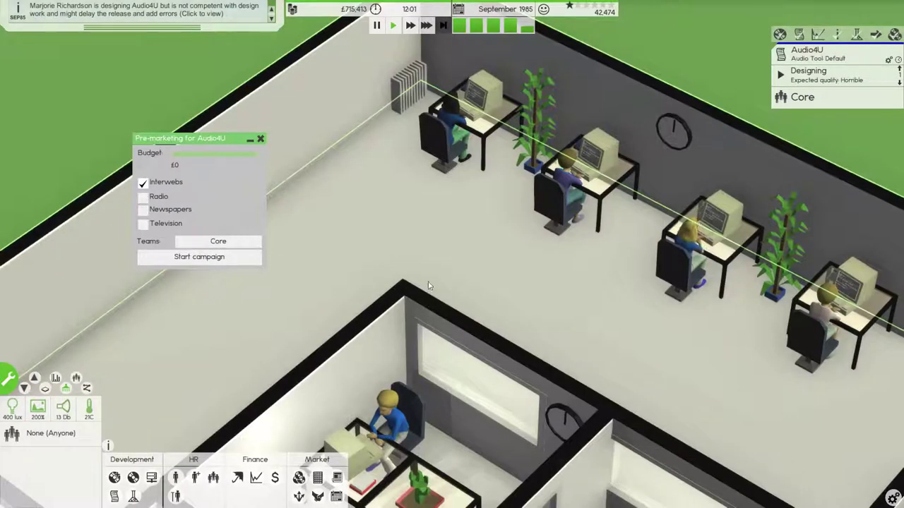
pyautogui.click(143, 196)
pyautogui.click(143, 210)
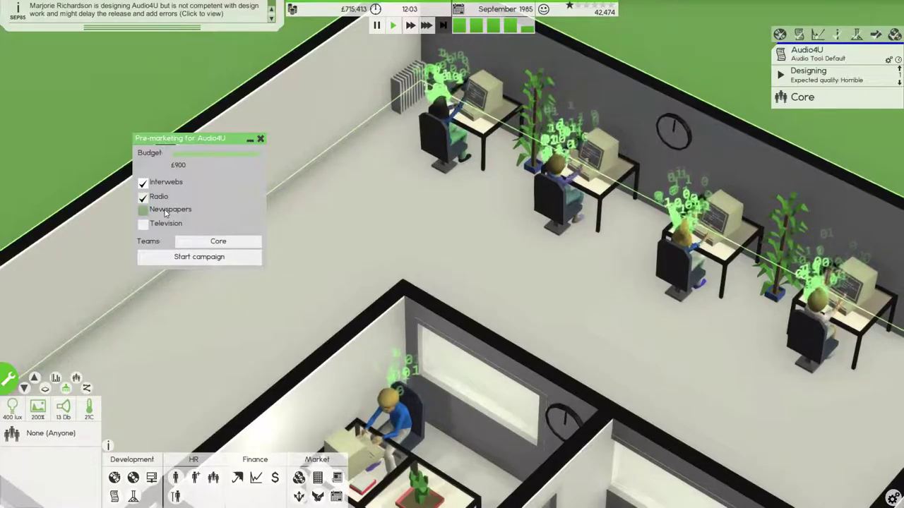
pyautogui.click(199, 257)
pyautogui.scroll(-1, 302, 224)
pyautogui.scroll(-1, 301, 223)
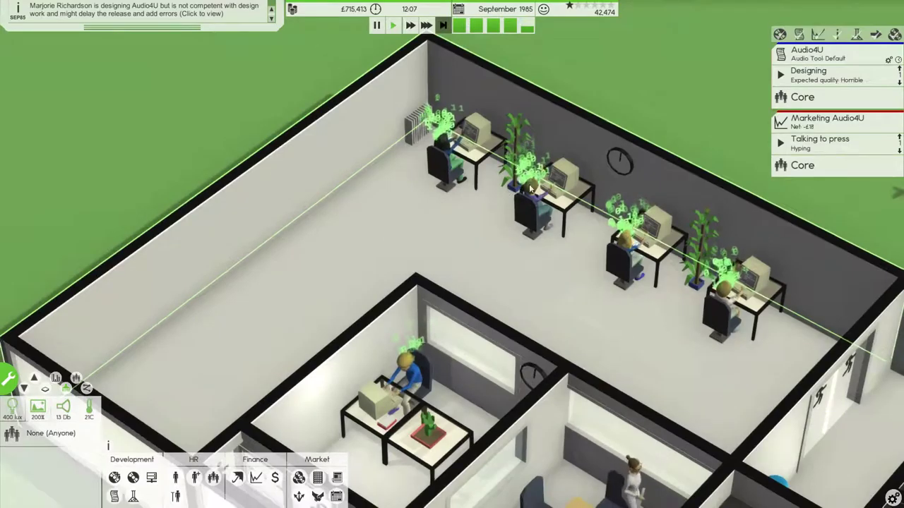
# Assign the Core team to the Marketing Audio4U task, then open My Releases
pyautogui.click(786, 127)
pyautogui.click(804, 165)
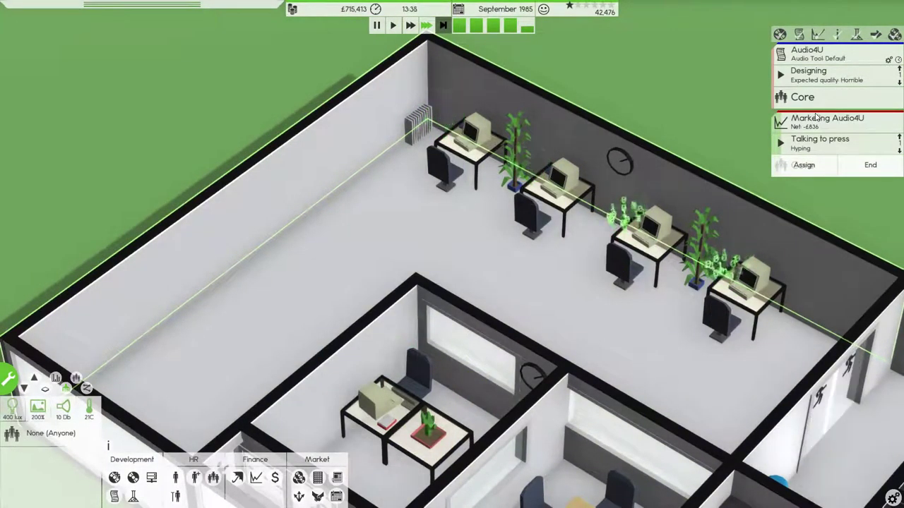
pyautogui.scroll(-3, 648, 180)
pyautogui.scroll(2, 596, 190)
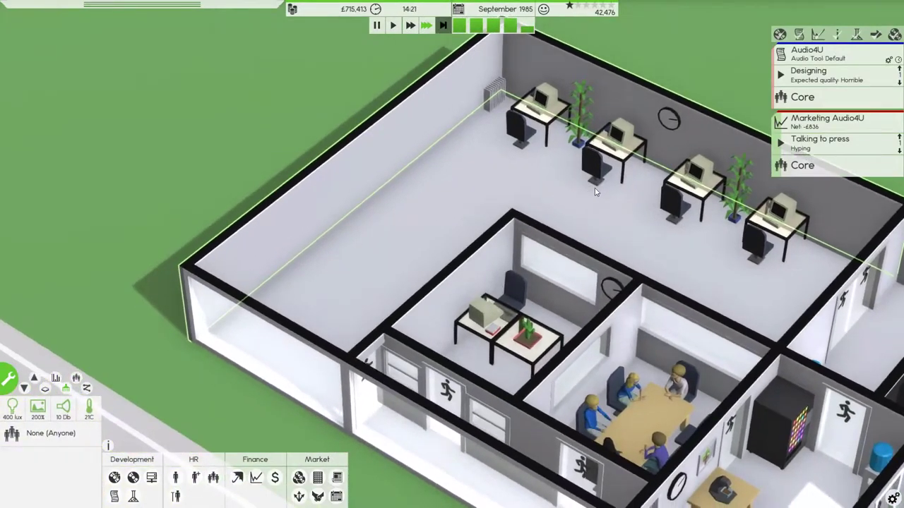
pyautogui.scroll(-2, 595, 191)
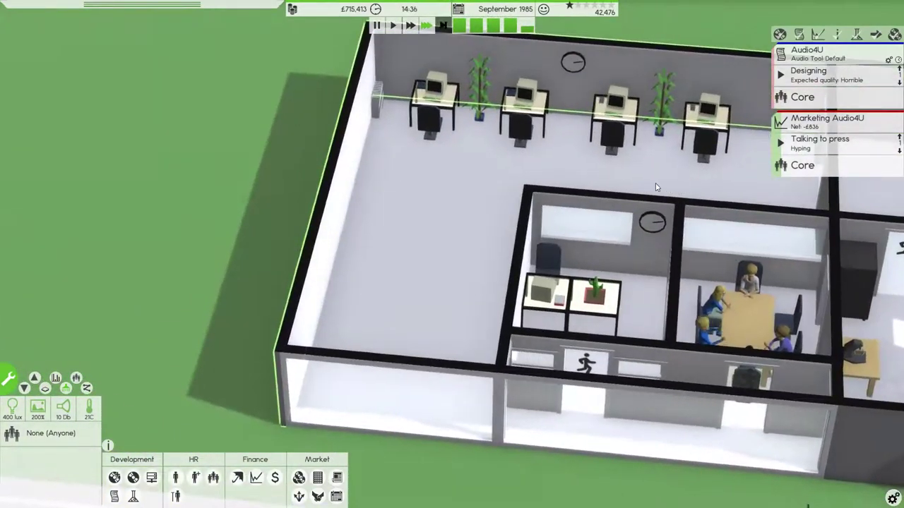
pyautogui.scroll(3, 664, 159)
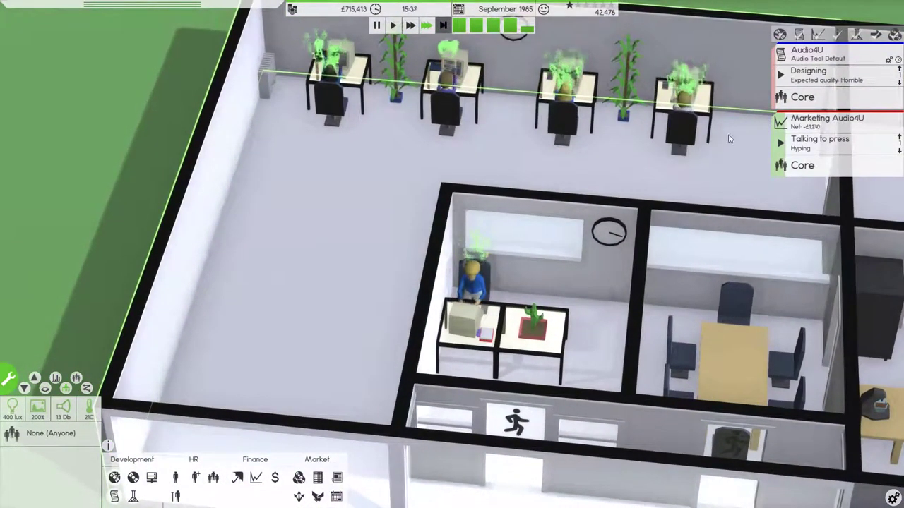
pyautogui.click(802, 164)
pyautogui.click(804, 165)
pyautogui.scroll(-3, 725, 145)
pyautogui.scroll(-2, 725, 144)
pyautogui.scroll(-2, 722, 150)
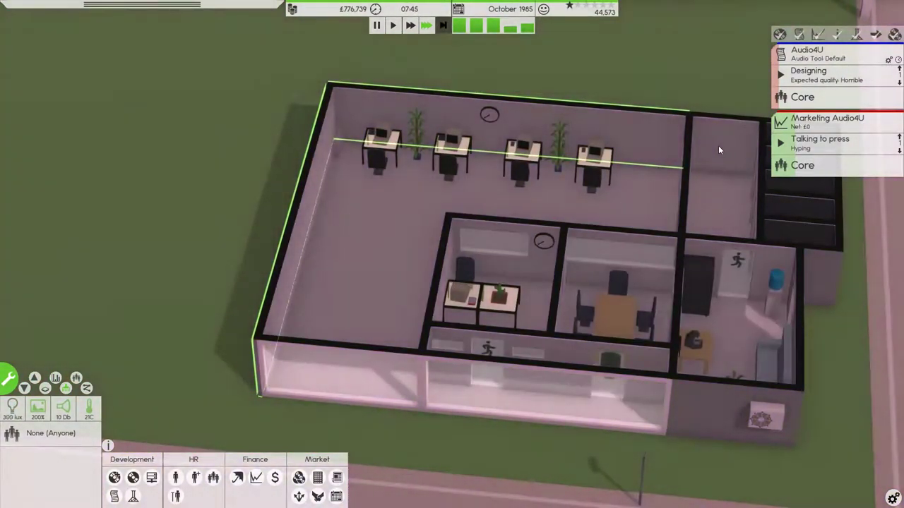
pyautogui.click(776, 144)
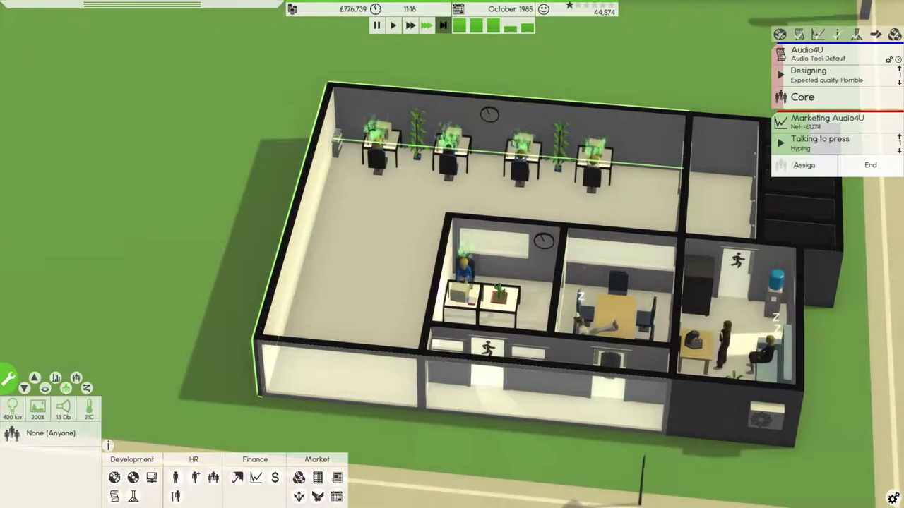
pyautogui.click(804, 165)
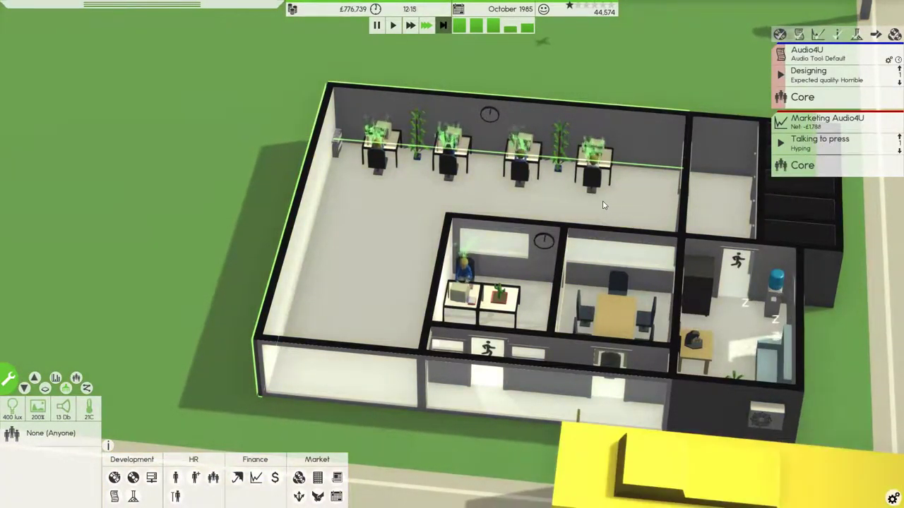
pyautogui.scroll(2, 601, 204)
pyautogui.scroll(-3, 601, 204)
pyautogui.moveTo(600, 204); pyautogui.dragTo(575, 71)
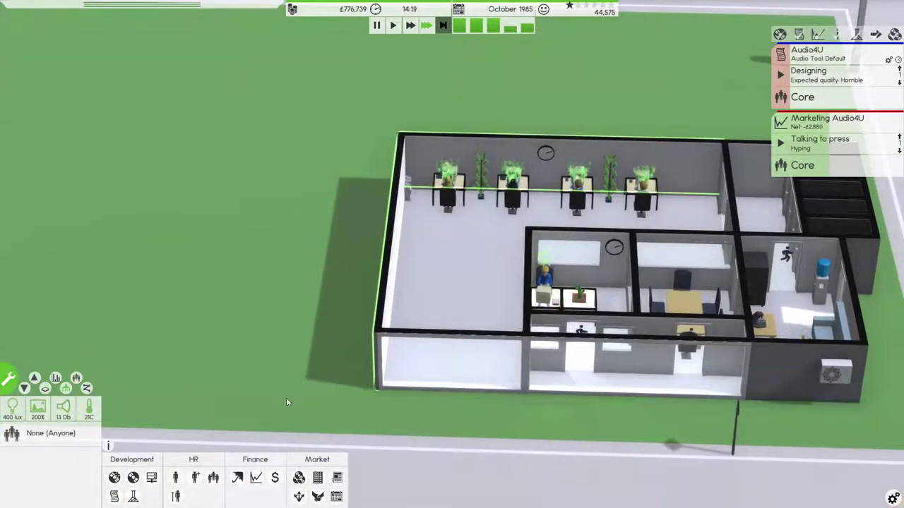
pyautogui.click(114, 496)
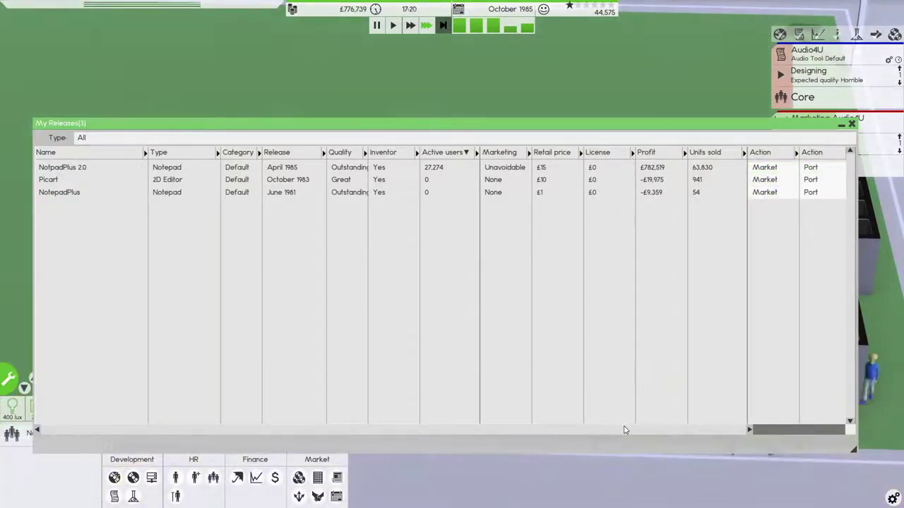
pyautogui.moveTo(791, 429); pyautogui.dragTo(622, 429)
# Decline the £0 and £200,097 offers, check NotpadPlus 2.0 details, then sell its IP to Flashbook
pyautogui.click(764, 180)
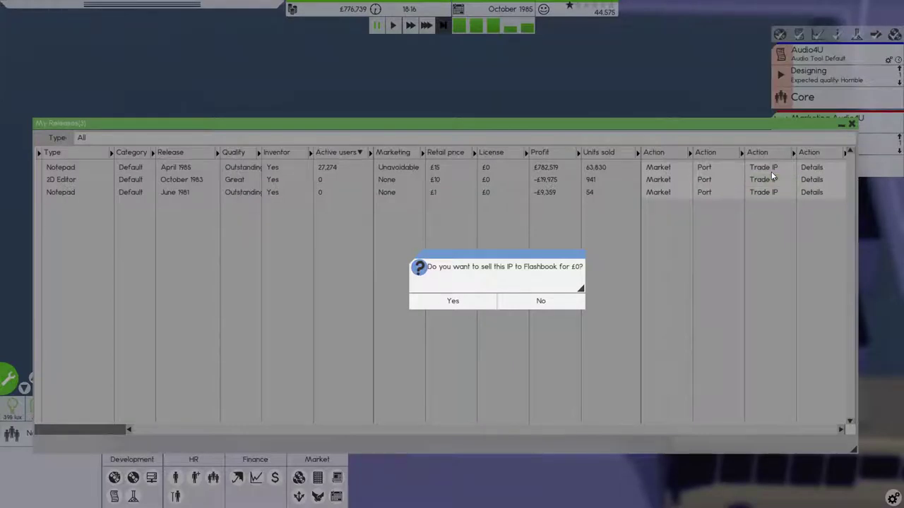
pyautogui.click(514, 304)
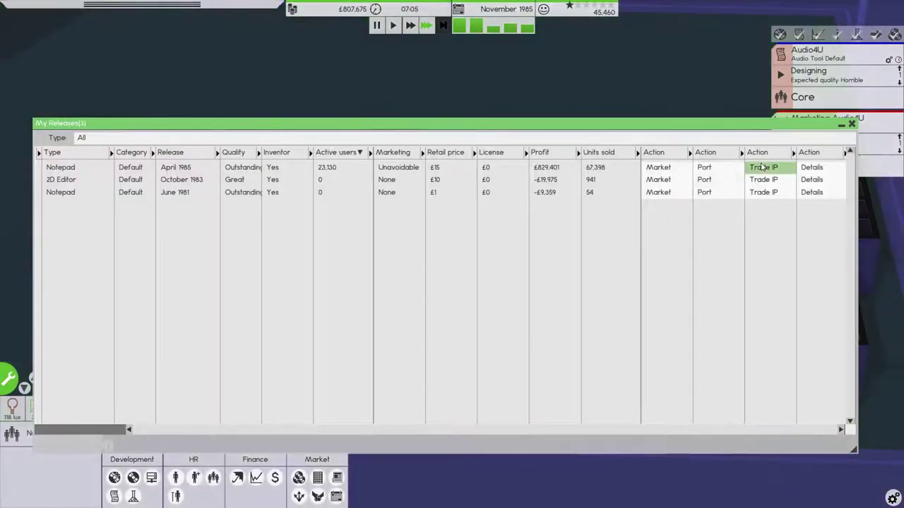
pyautogui.click(763, 168)
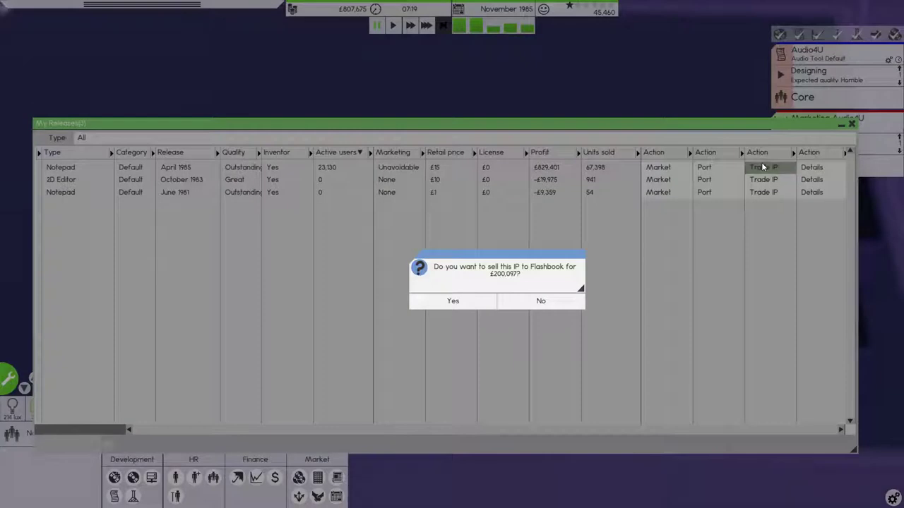
pyautogui.click(519, 304)
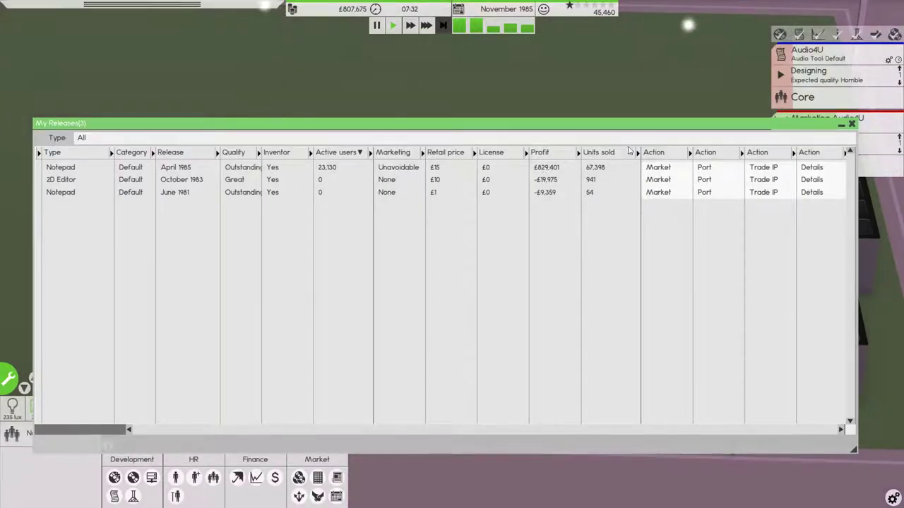
pyautogui.click(818, 168)
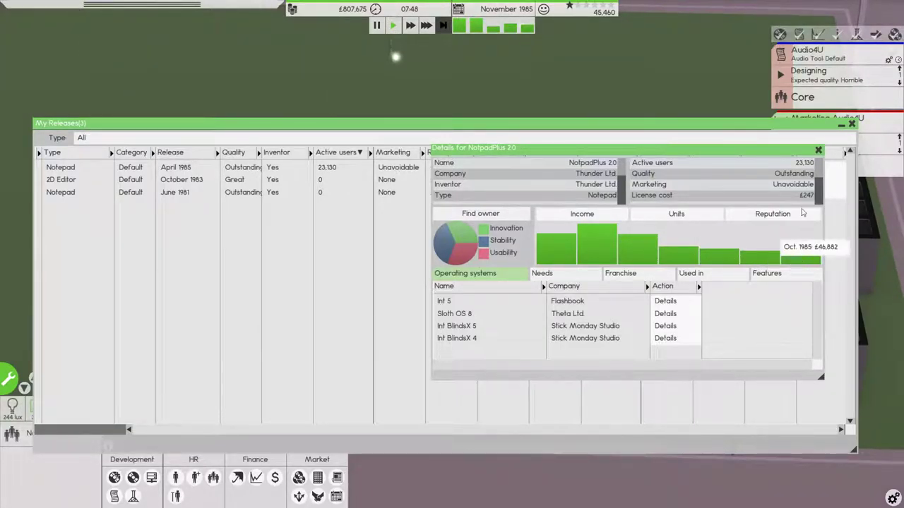
pyautogui.click(818, 151)
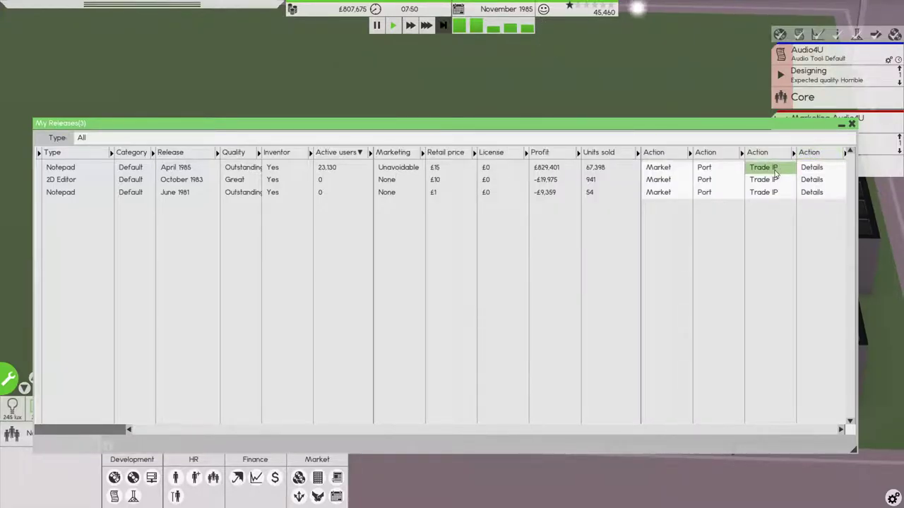
pyautogui.click(770, 167)
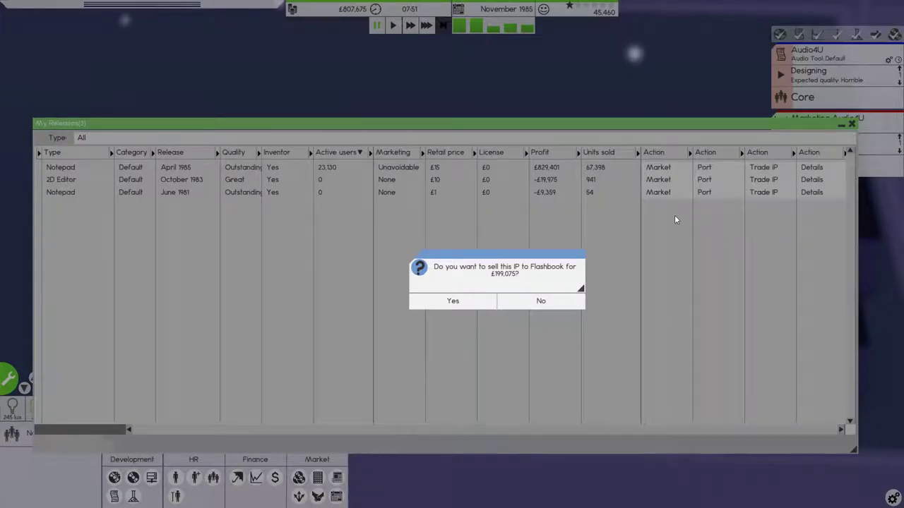
pyautogui.click(461, 303)
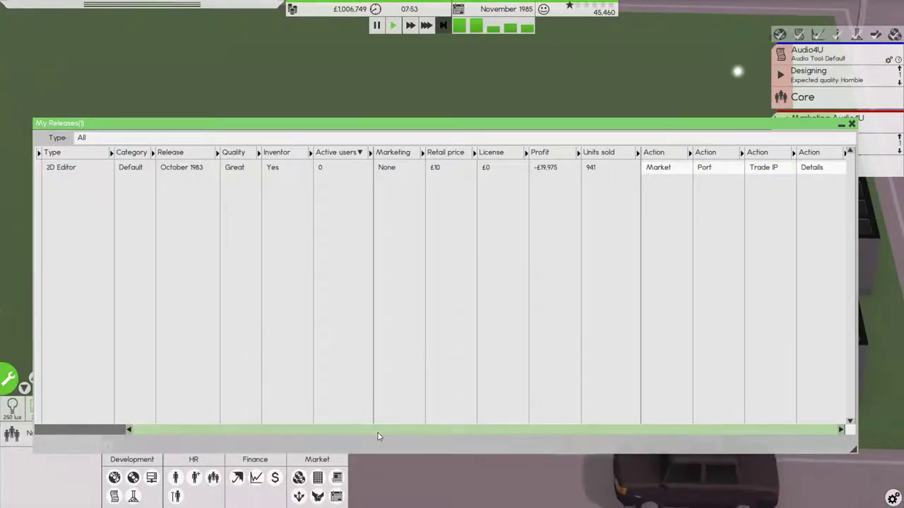
pyautogui.scroll(5, 379, 419)
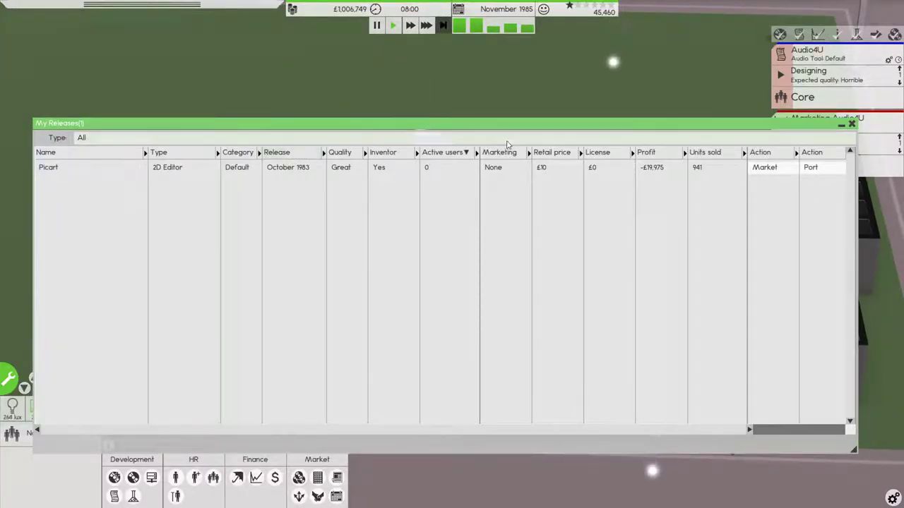
pyautogui.click(850, 126)
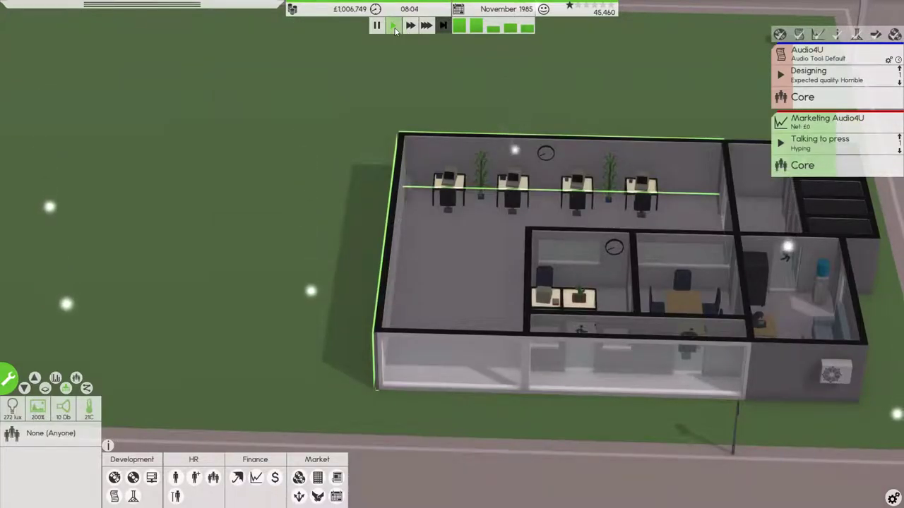
pyautogui.scroll(3, 132, 103)
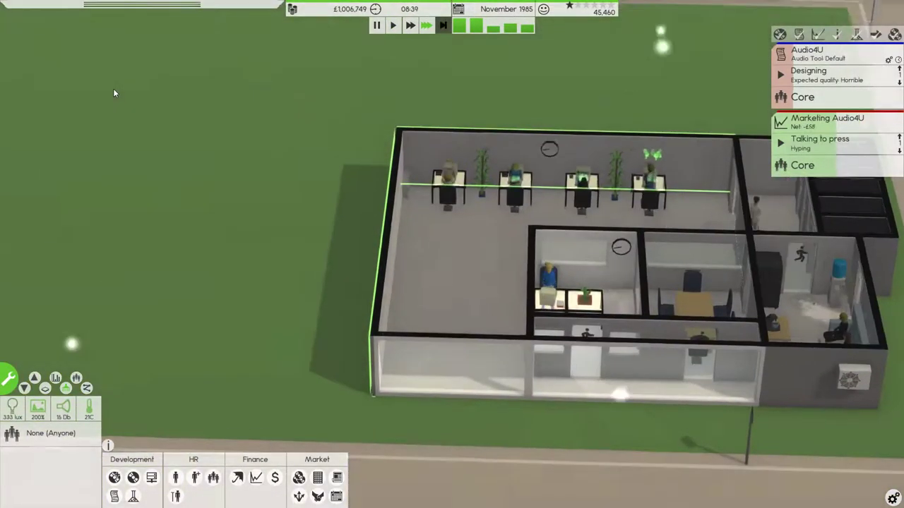
pyautogui.scroll(3, 135, 76)
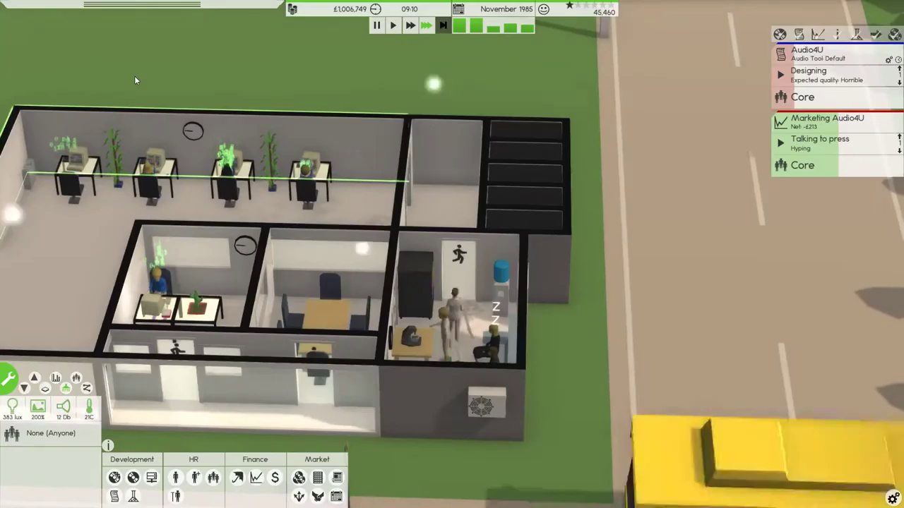
pyautogui.moveTo(134, 75); pyautogui.dragTo(134, 141)
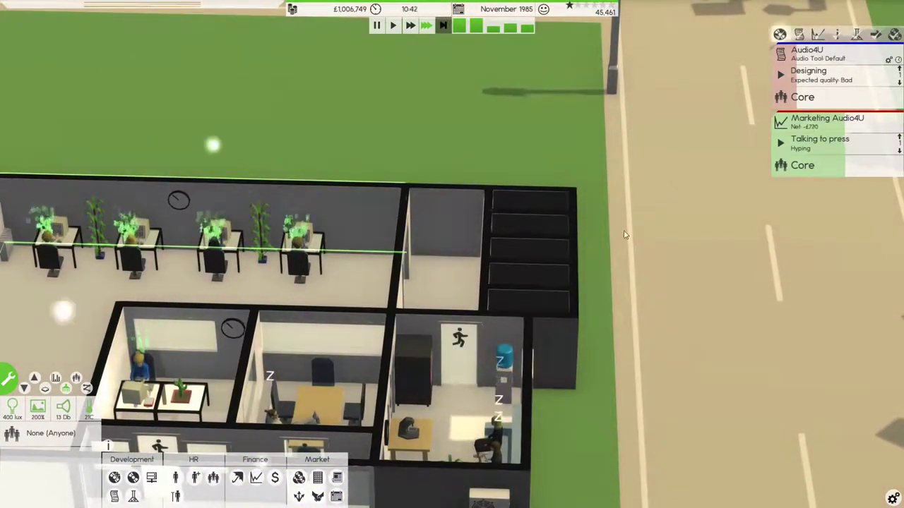
pyautogui.click(406, 166)
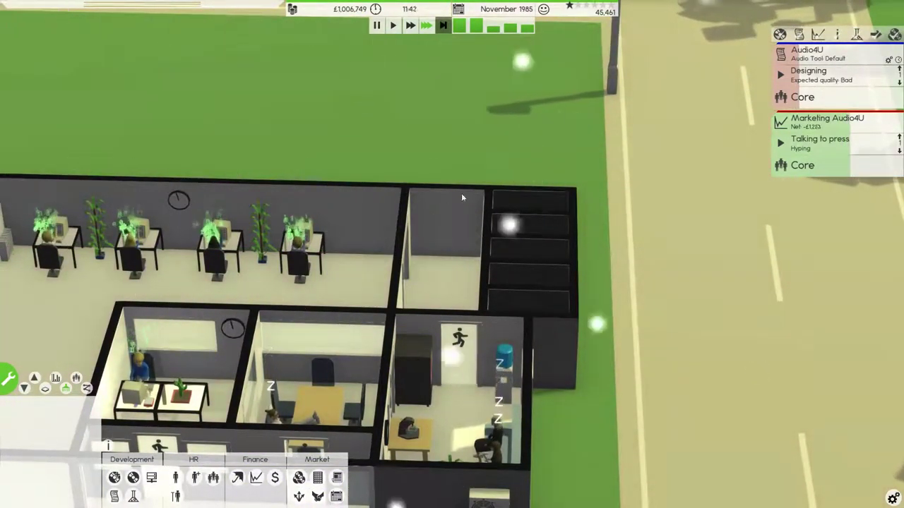
pyautogui.scroll(4, 511, 246)
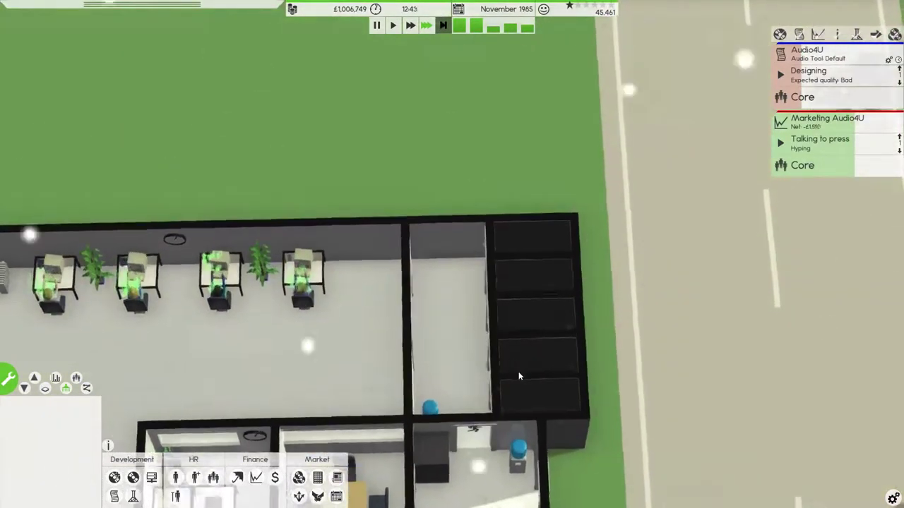
pyautogui.moveTo(499, 354); pyautogui.dragTo(719, 406, button='right')
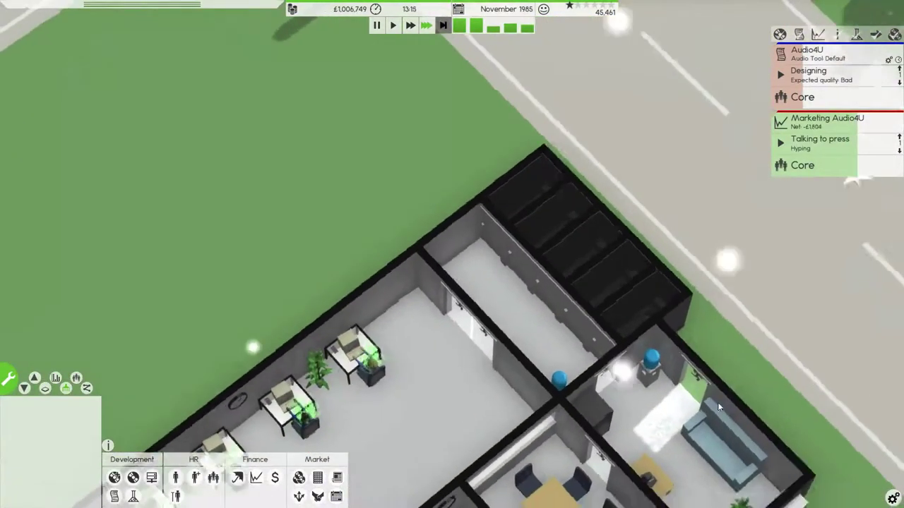
pyautogui.scroll(-3, 580, 315)
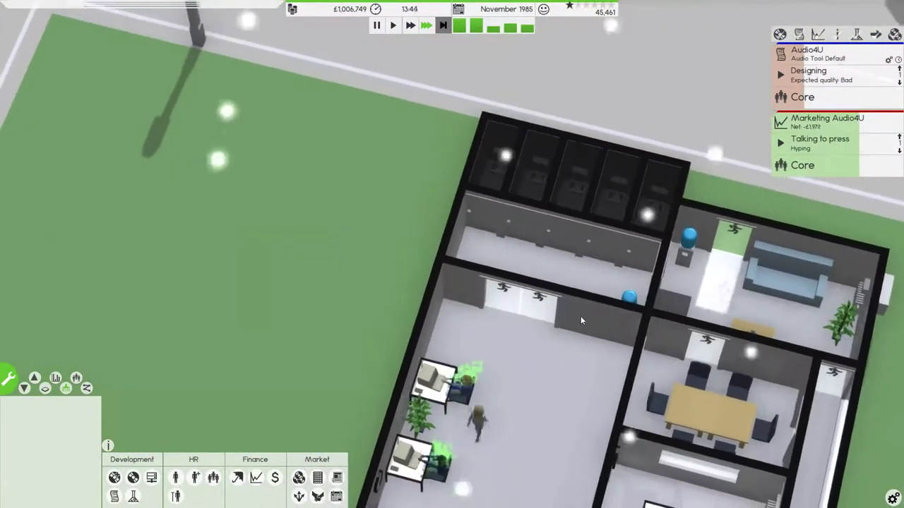
pyautogui.scroll(2, 580, 315)
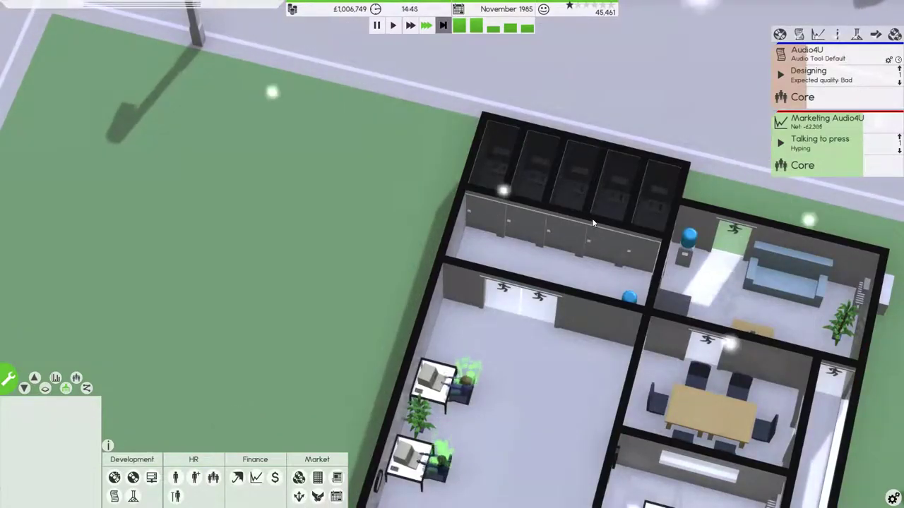
pyautogui.scroll(-3, 593, 230)
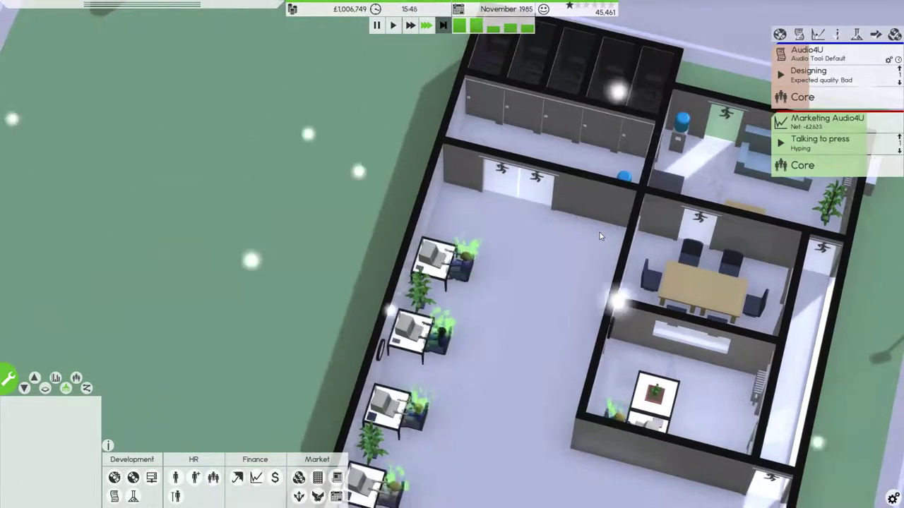
pyautogui.scroll(5, 600, 232)
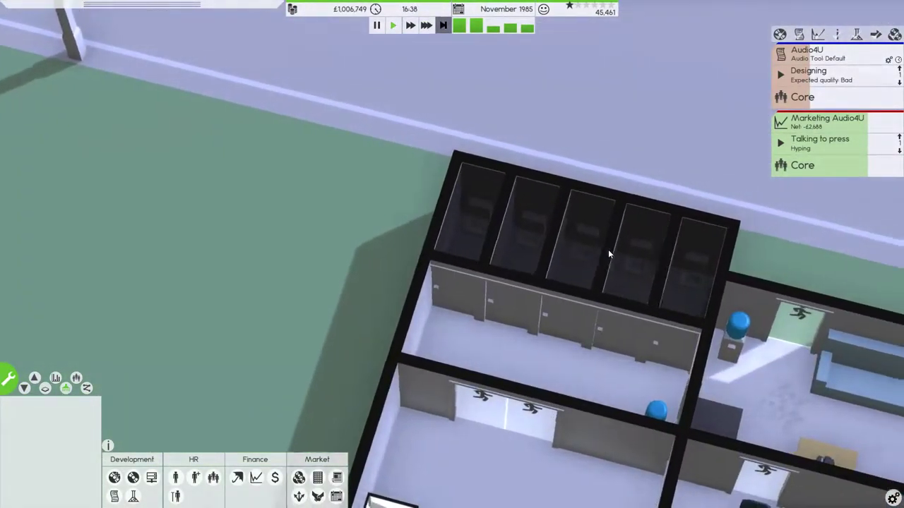
pyautogui.scroll(4, 608, 249)
pyautogui.moveTo(608, 249)
pyautogui.mouseDown()
pyautogui.moveTo(441, 332)
pyautogui.moveTo(231, 377)
pyautogui.mouseUp()
pyautogui.scroll(3, 275, 353)
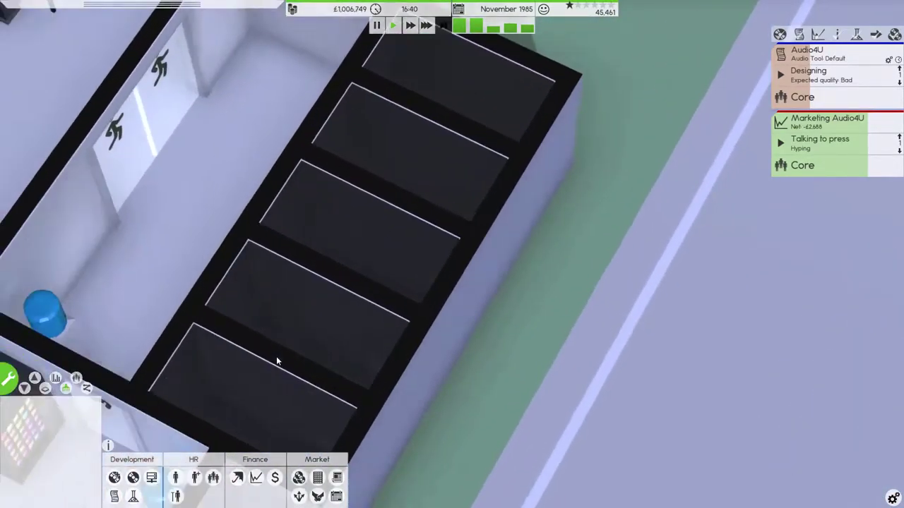
pyautogui.scroll(3, 109, 392)
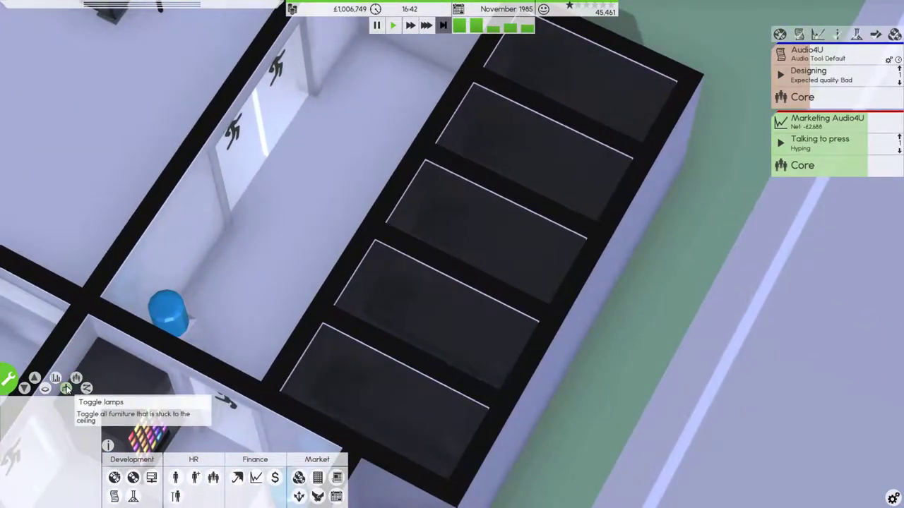
pyautogui.scroll(-3, 243, 349)
pyautogui.moveTo(264, 339); pyautogui.dragTo(329, 317)
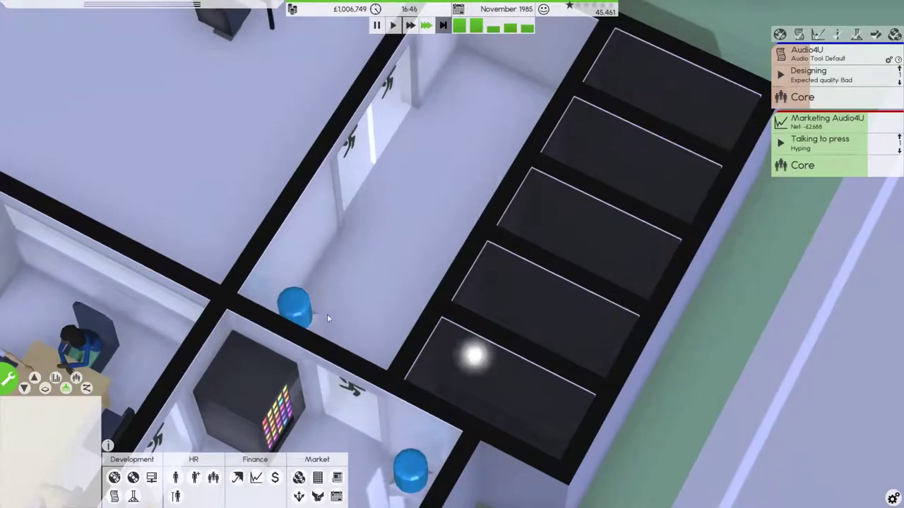
pyautogui.scroll(-4, 353, 282)
pyautogui.scroll(-3, 370, 253)
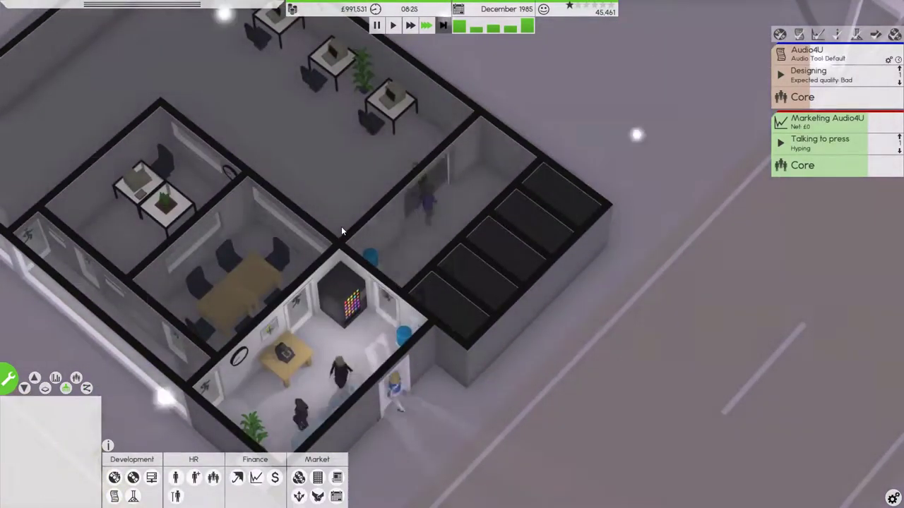
pyautogui.press('w')
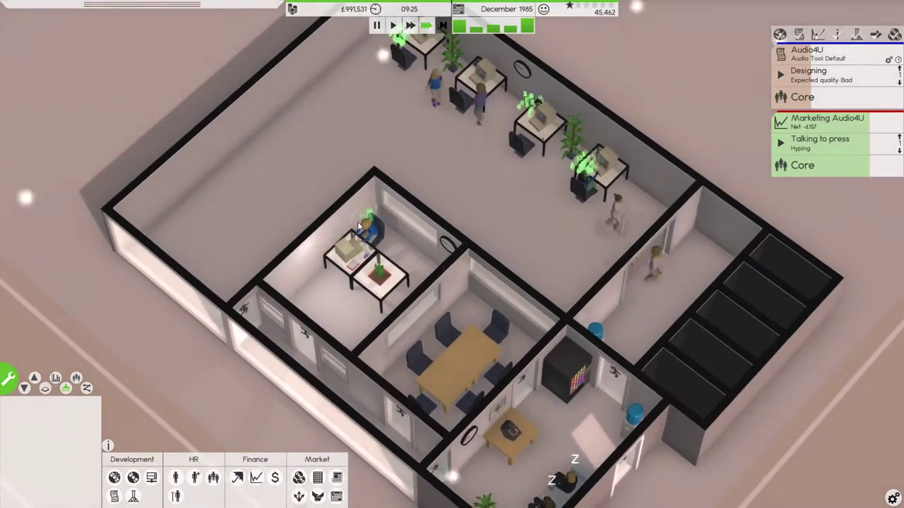
pyautogui.scroll(-3, 359, 226)
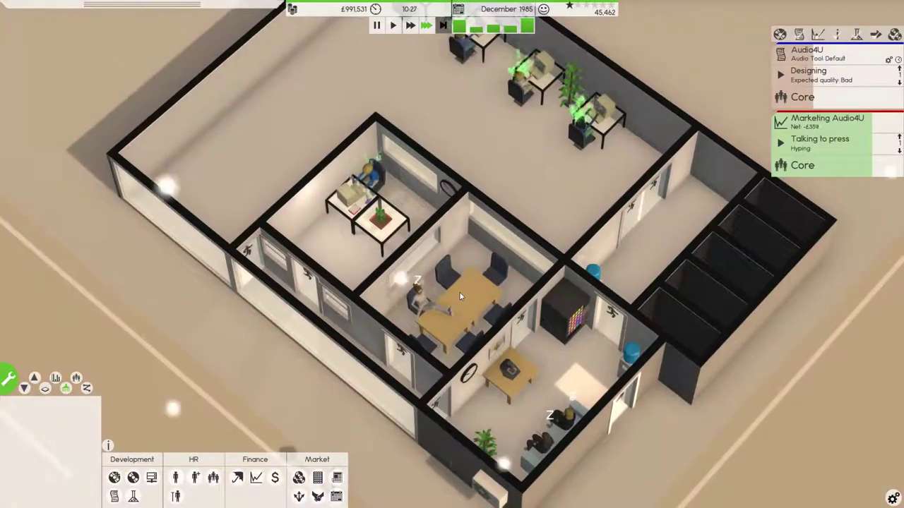
pyautogui.scroll(-3, 459, 291)
pyautogui.scroll(3, 458, 259)
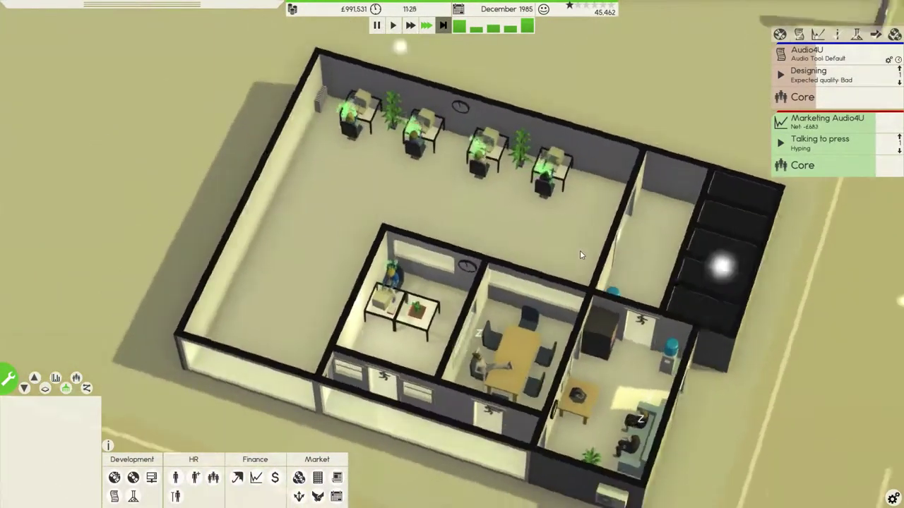
pyautogui.scroll(-3, 580, 250)
pyautogui.press('e')
pyautogui.scroll(3, 483, 241)
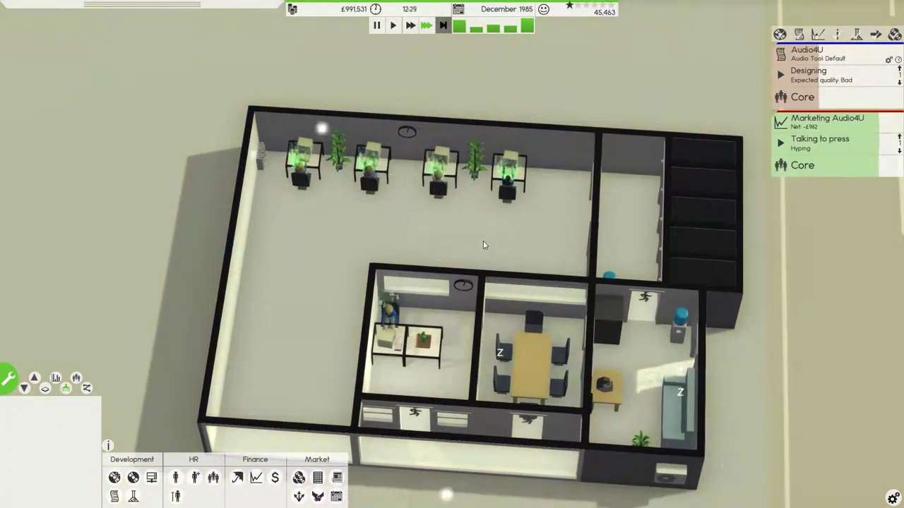
pyautogui.press('a')
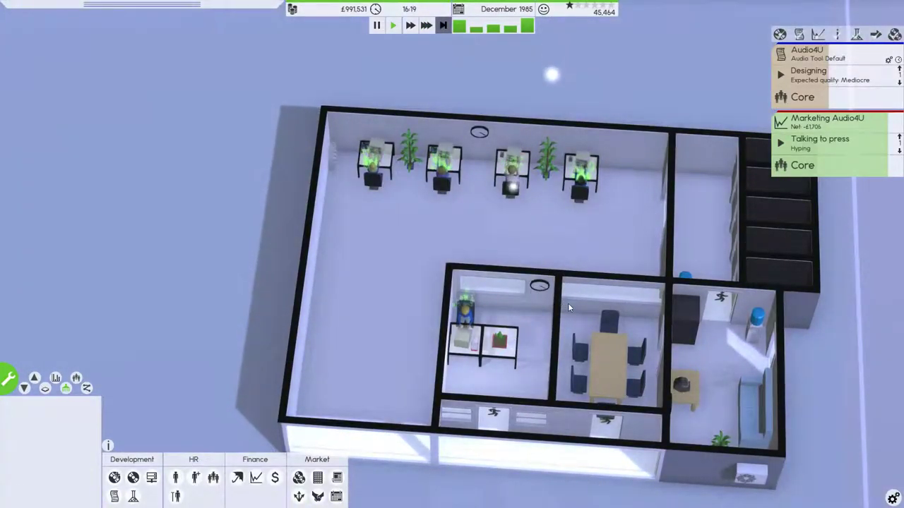
pyautogui.scroll(6, 433, 292)
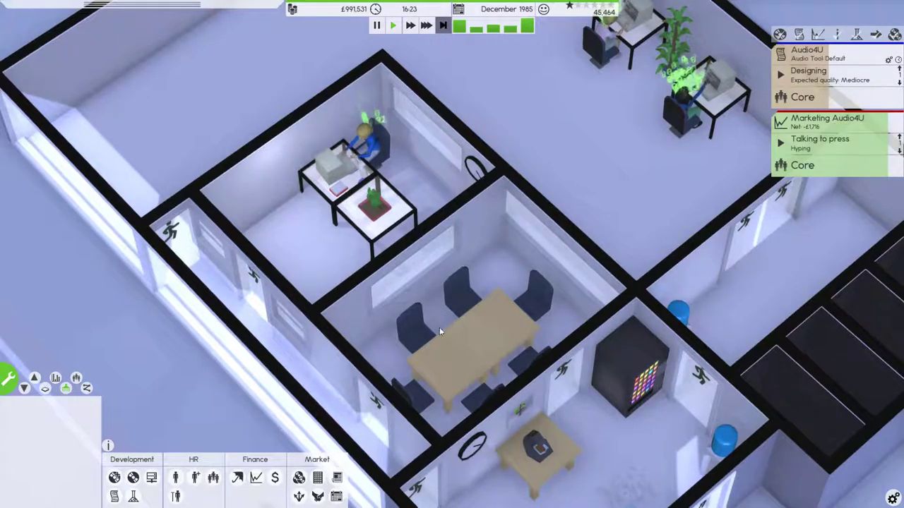
pyautogui.scroll(-3, 517, 280)
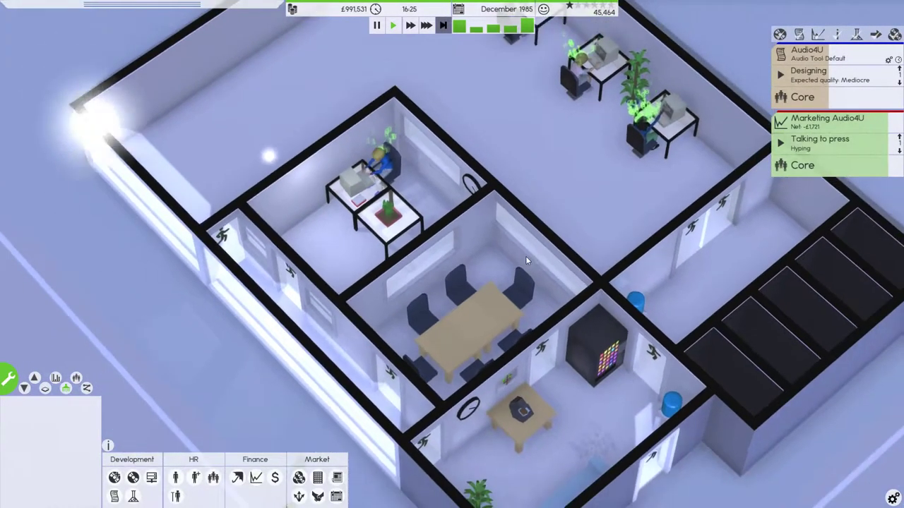
# Set the long-table room's usage to Meeting, then select the lead founder at his desk
pyautogui.click(499, 261)
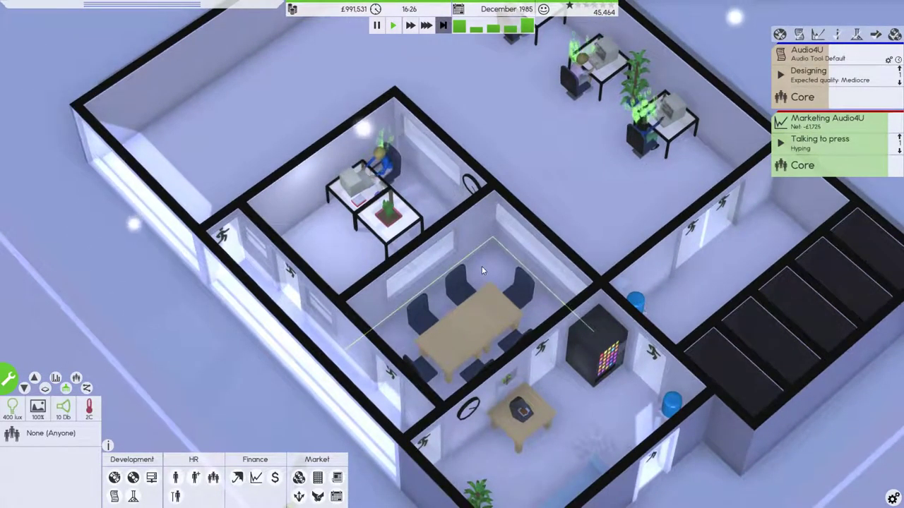
pyautogui.rightClick(486, 265)
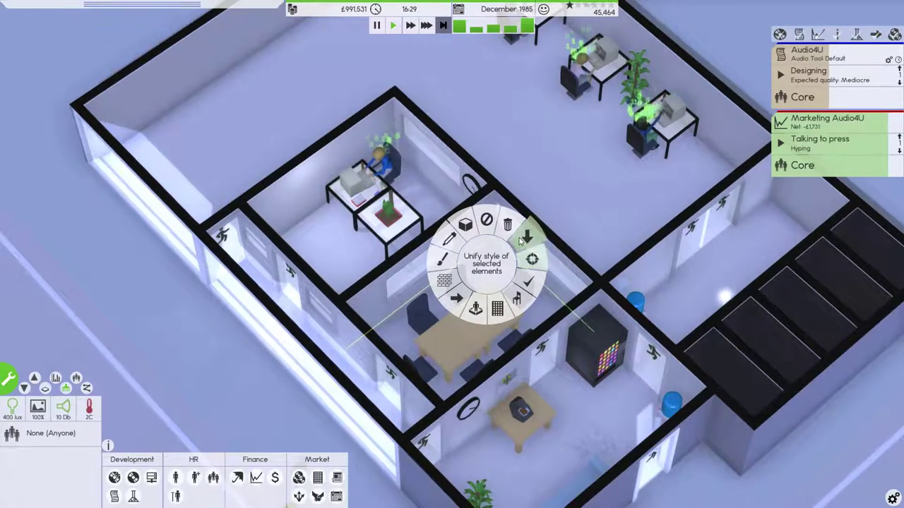
pyautogui.click(485, 218)
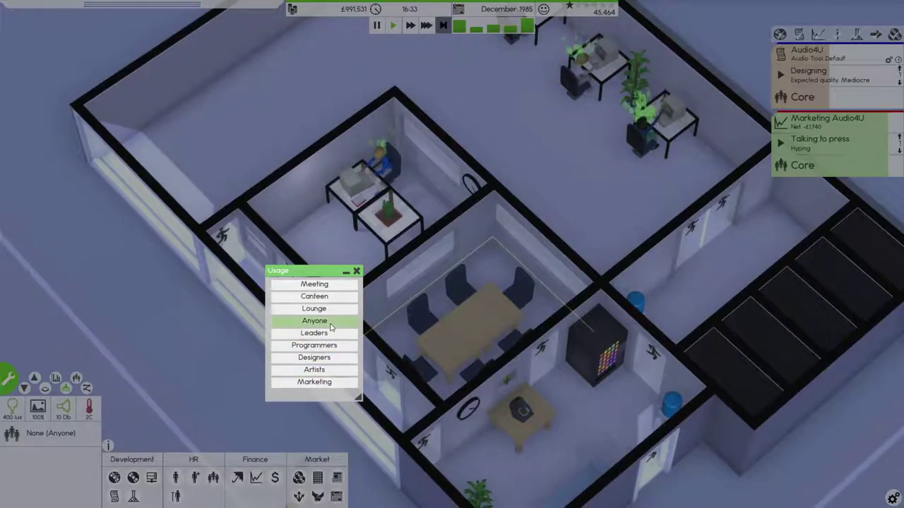
pyautogui.click(331, 285)
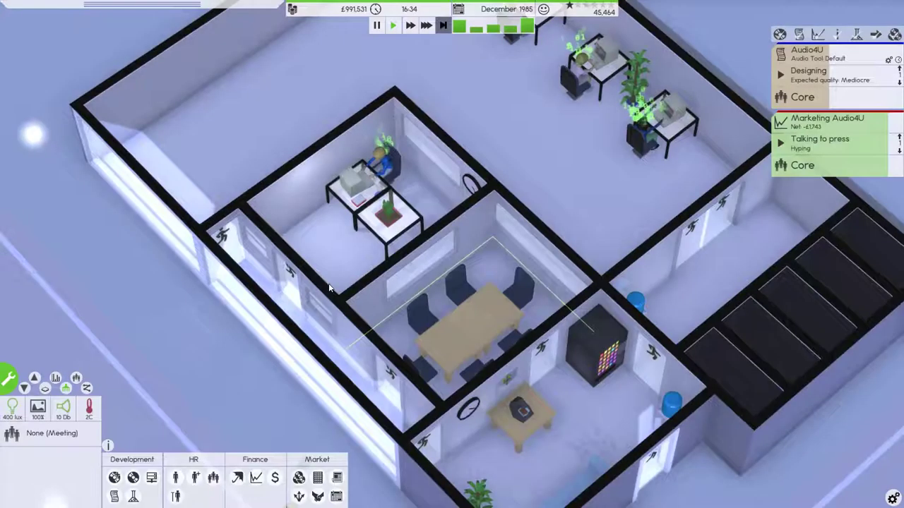
pyautogui.click(379, 162)
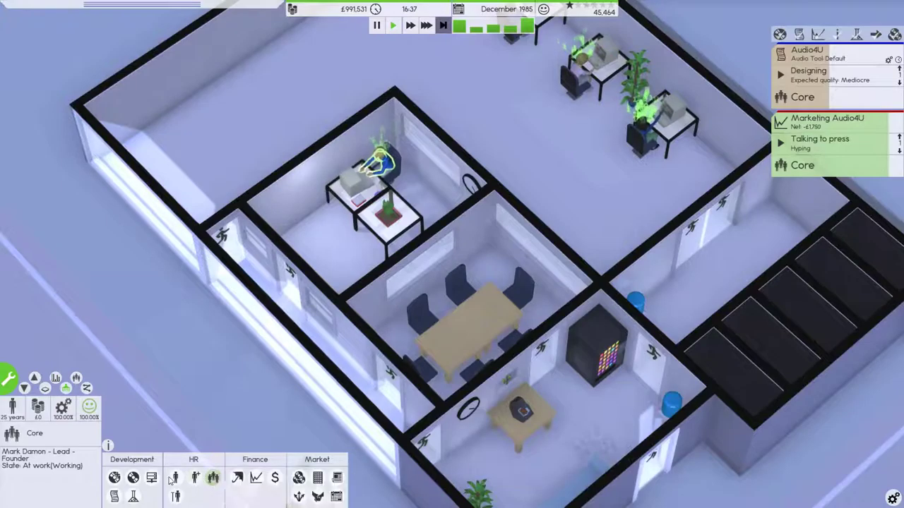
pyautogui.click(213, 478)
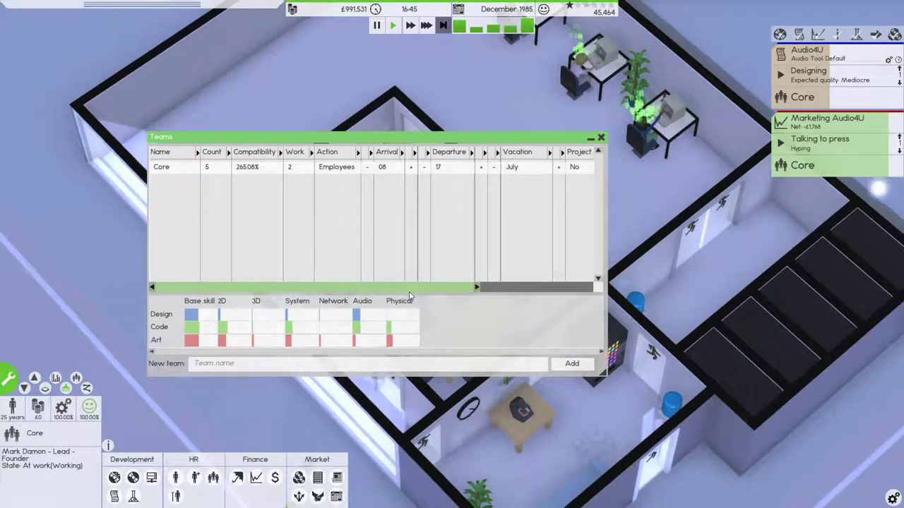
pyautogui.moveTo(413, 291); pyautogui.dragTo(572, 294)
pyautogui.moveTo(458, 292)
pyautogui.mouseDown()
pyautogui.moveTo(263, 289)
pyautogui.moveTo(483, 293)
pyautogui.mouseUp()
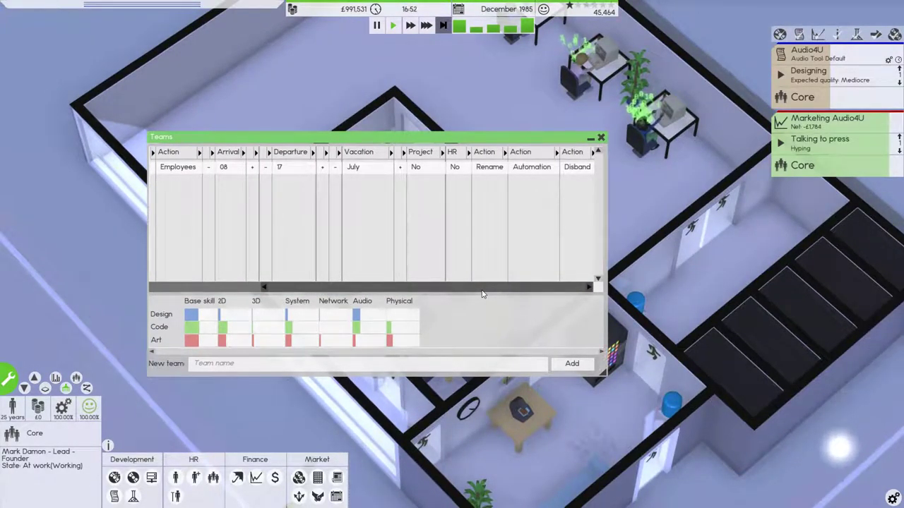
pyautogui.moveTo(482, 293); pyautogui.dragTo(263, 289)
pyautogui.click(177, 167)
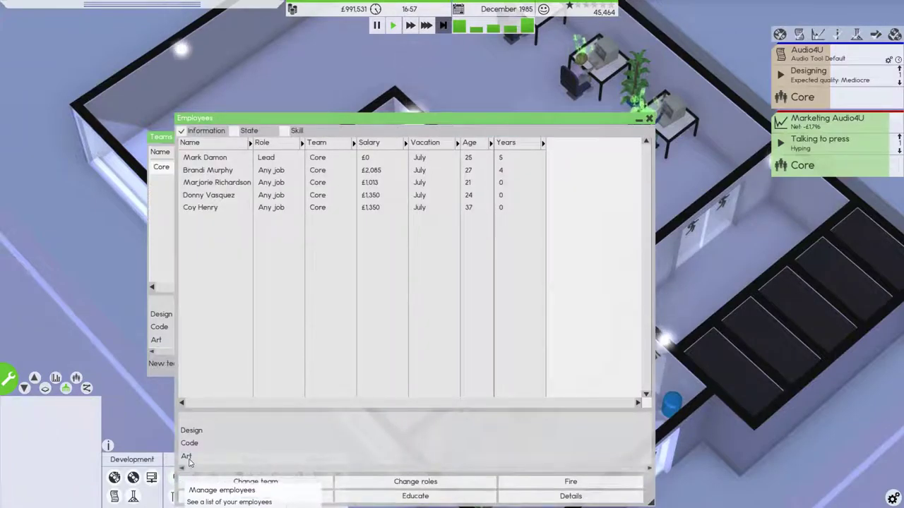
pyautogui.click(170, 209)
pyautogui.click(601, 138)
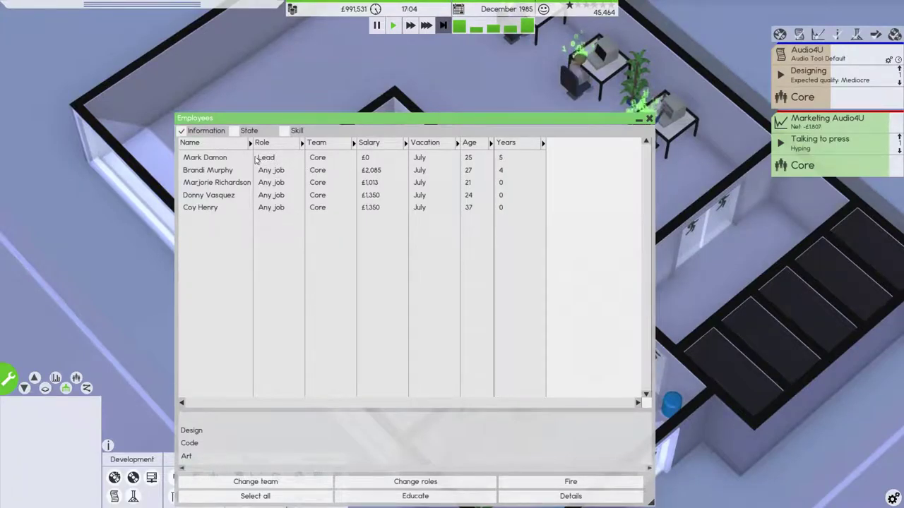
pyautogui.click(212, 158)
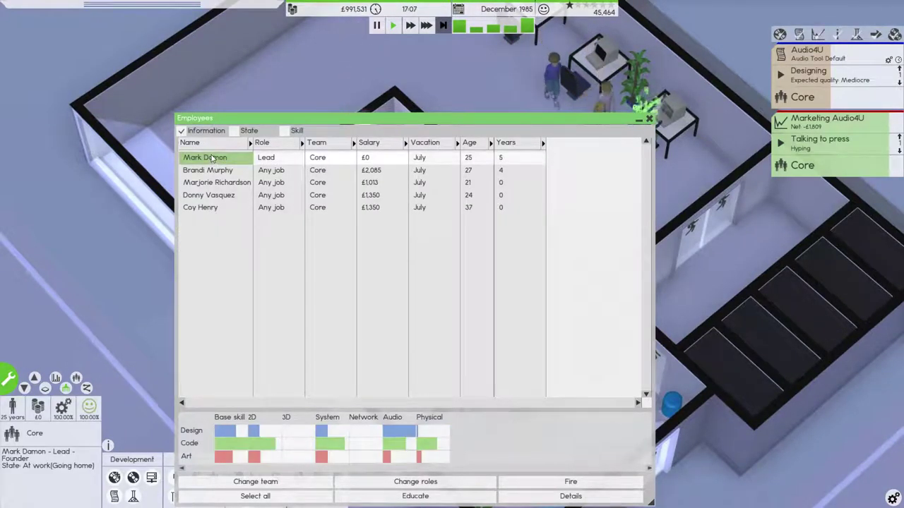
pyautogui.click(650, 121)
pyautogui.scroll(-3, 613, 173)
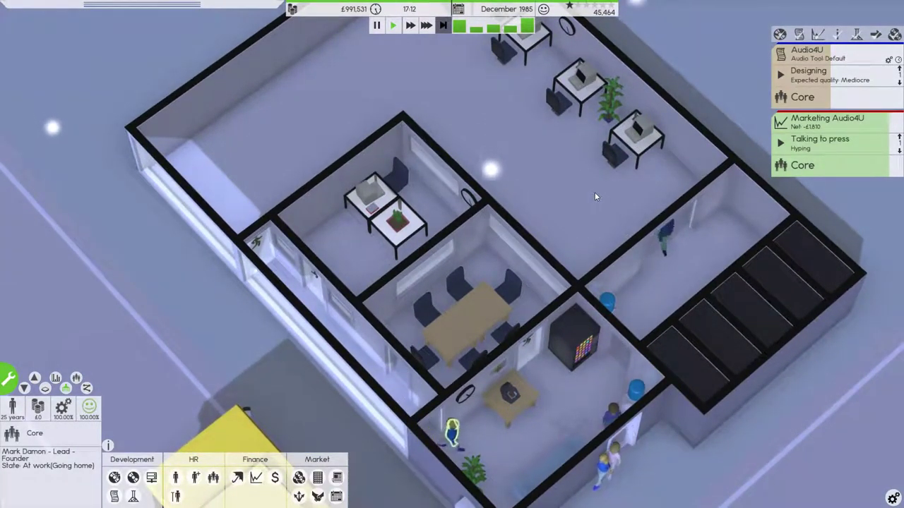
pyautogui.scroll(-1, 596, 191)
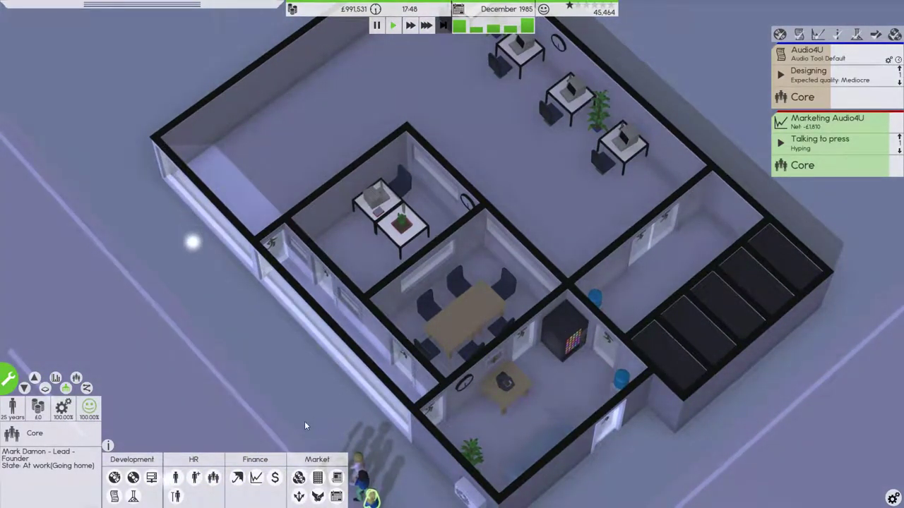
# Dismiss team management and the press task options, then open Finances showing £48,717 net profit
pyautogui.click(214, 478)
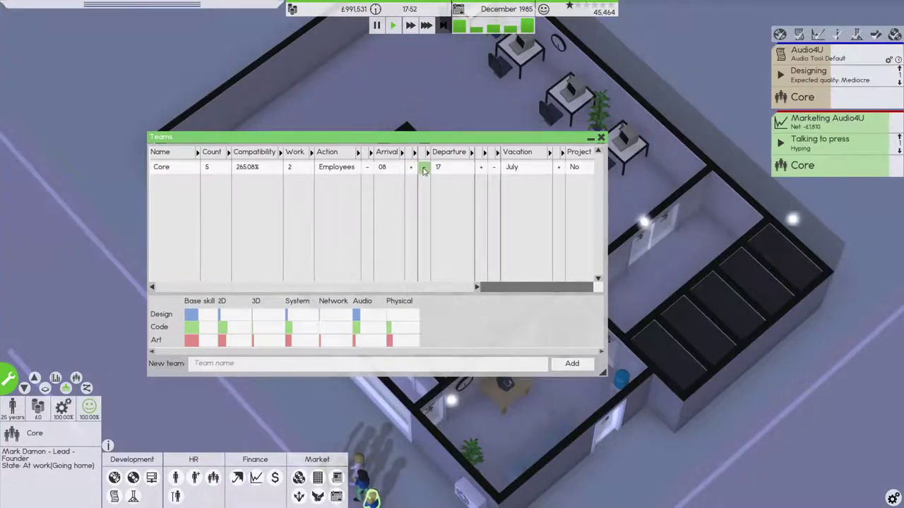
pyautogui.click(601, 138)
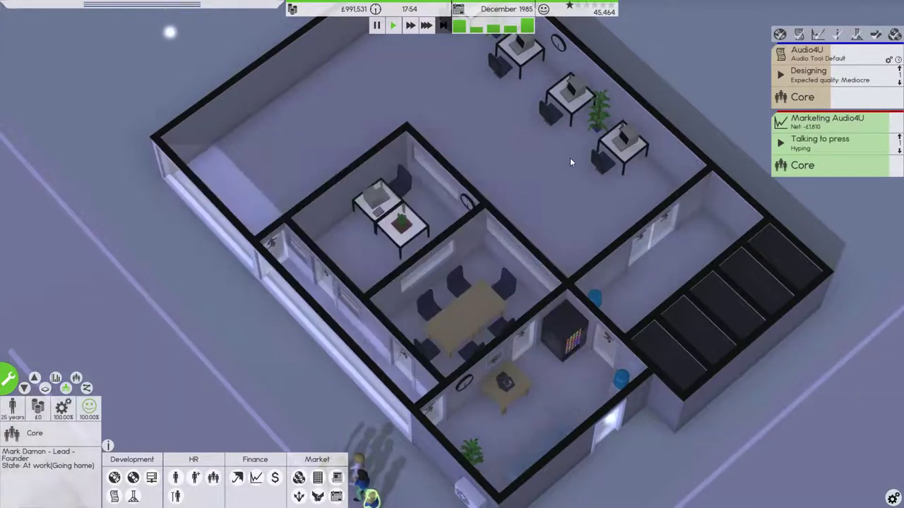
pyautogui.scroll(-3, 541, 169)
pyautogui.scroll(3, 524, 181)
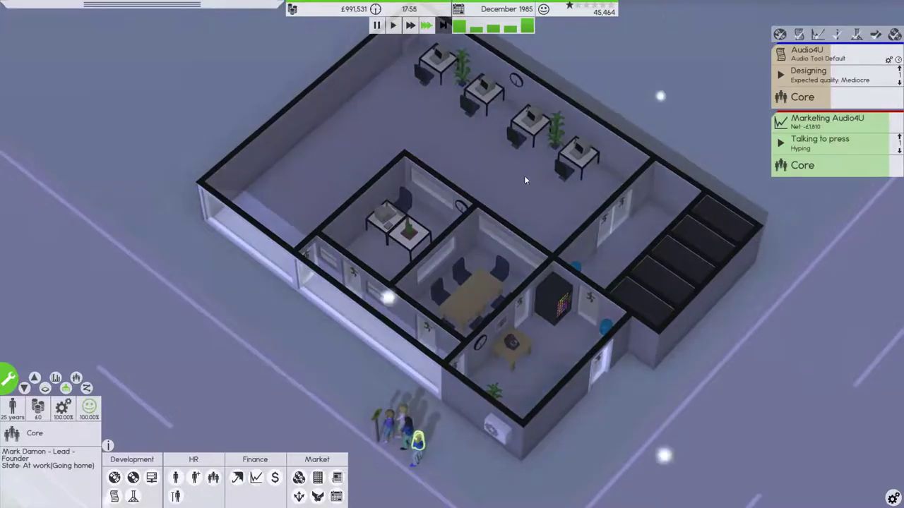
pyautogui.scroll(-3, 524, 180)
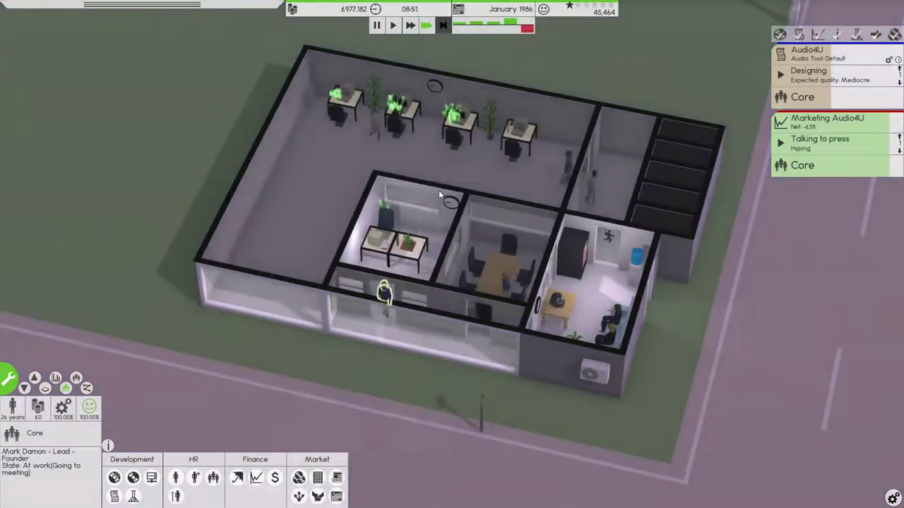
pyautogui.scroll(-2, 438, 191)
pyautogui.scroll(3, 438, 190)
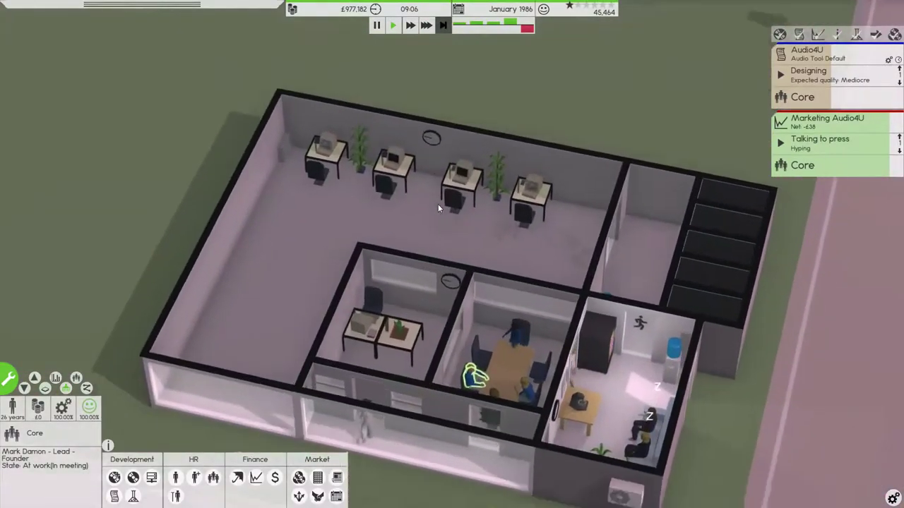
pyautogui.scroll(-3, 438, 204)
pyautogui.scroll(3, 449, 187)
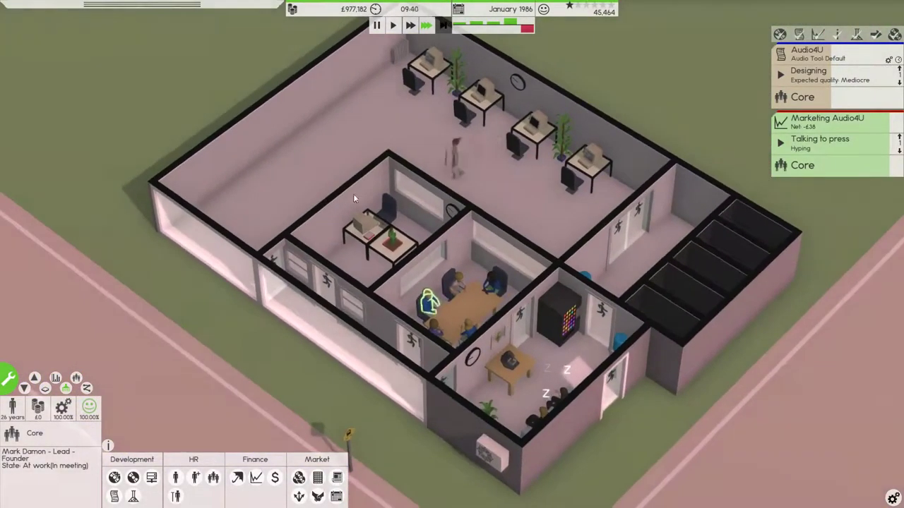
pyautogui.scroll(-3, 365, 194)
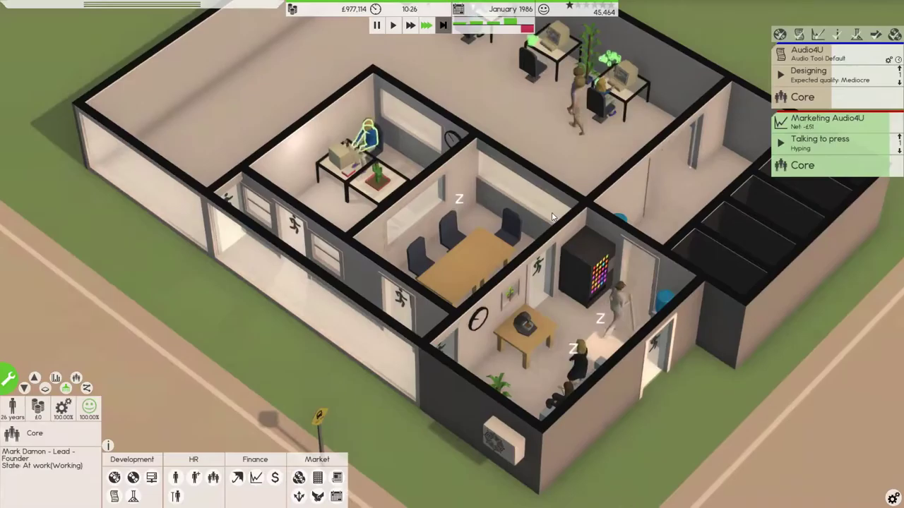
pyautogui.scroll(3, 478, 225)
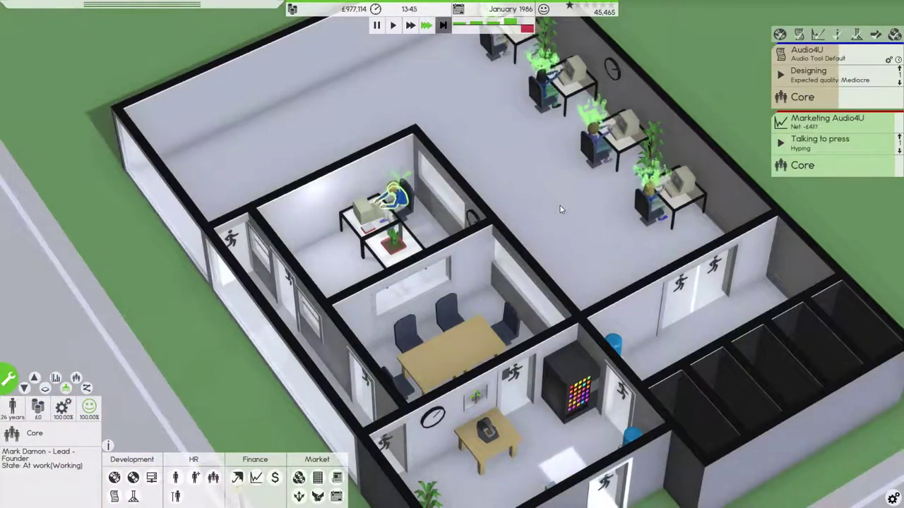
pyautogui.scroll(2, 560, 206)
pyautogui.scroll(4, 560, 205)
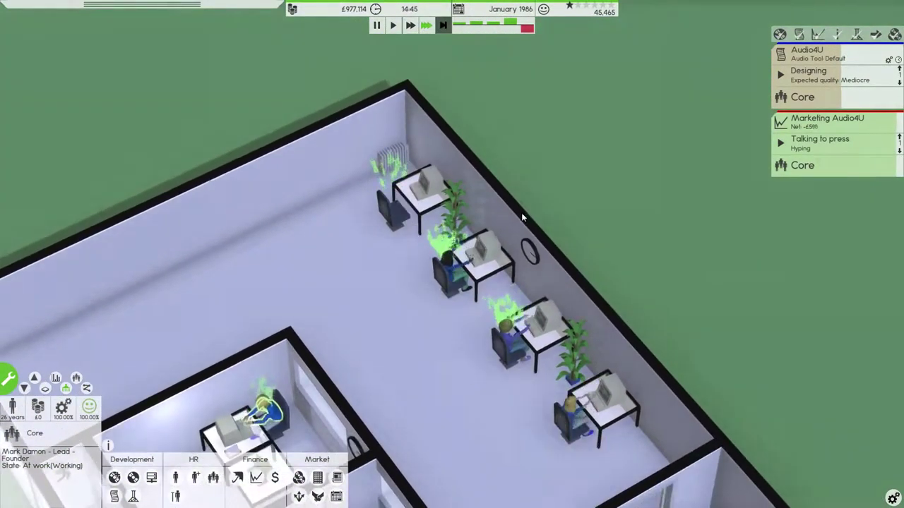
pyautogui.scroll(-4, 521, 212)
pyautogui.scroll(3, 521, 213)
pyautogui.click(781, 57)
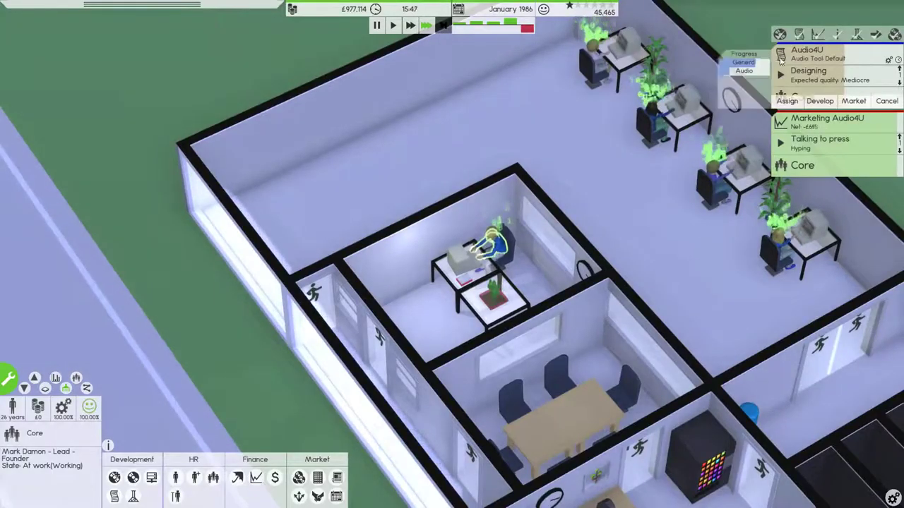
pyautogui.click(737, 139)
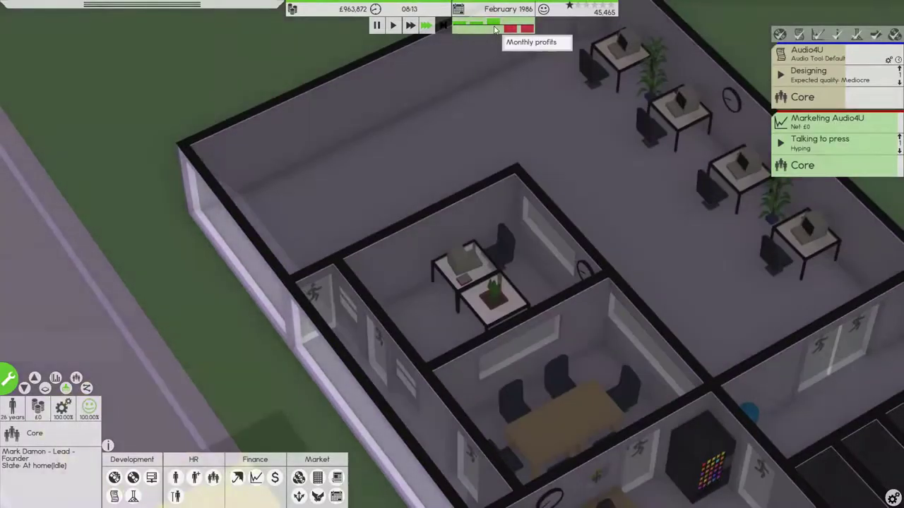
pyautogui.click(353, 8)
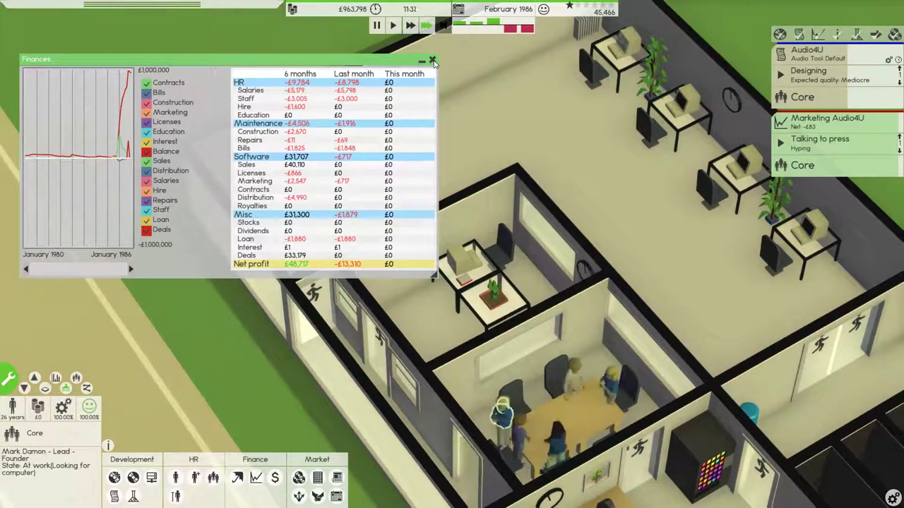
# Close the Finances window and assign the Core team to the Talking to press task
pyautogui.click(433, 61)
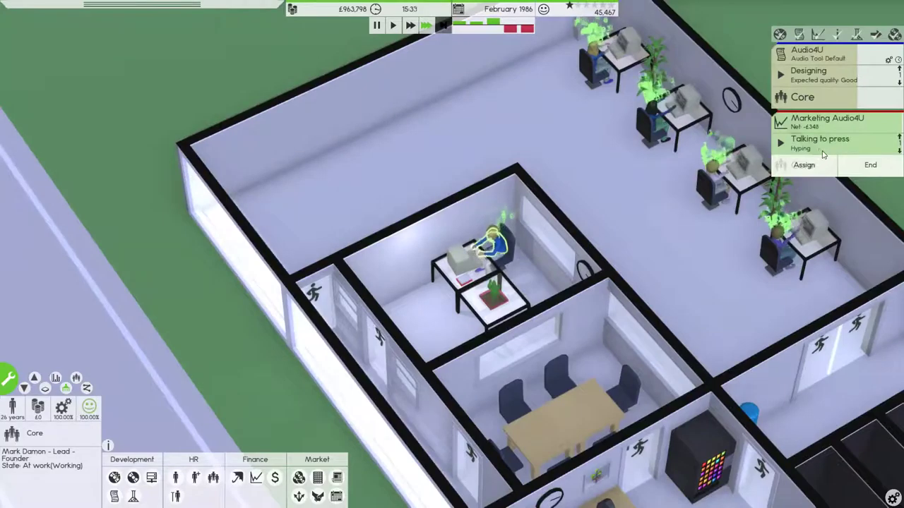
pyautogui.click(898, 71)
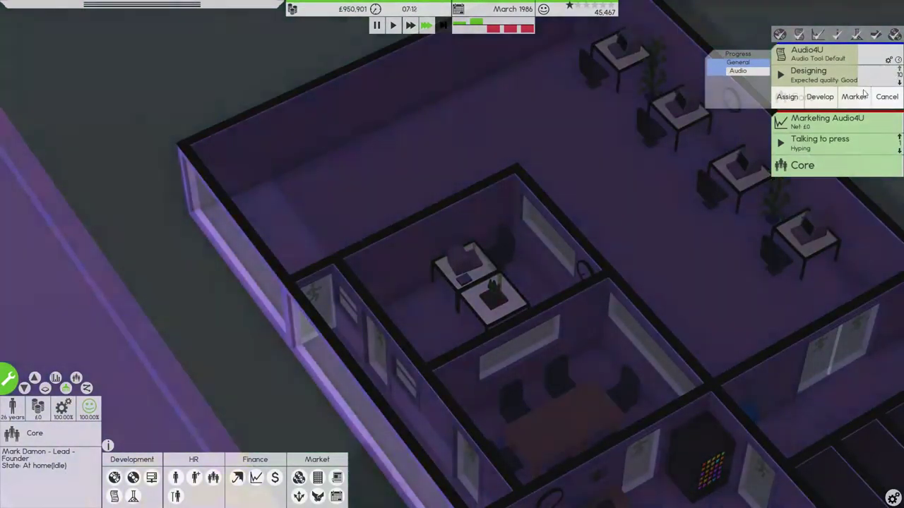
pyautogui.click(898, 141)
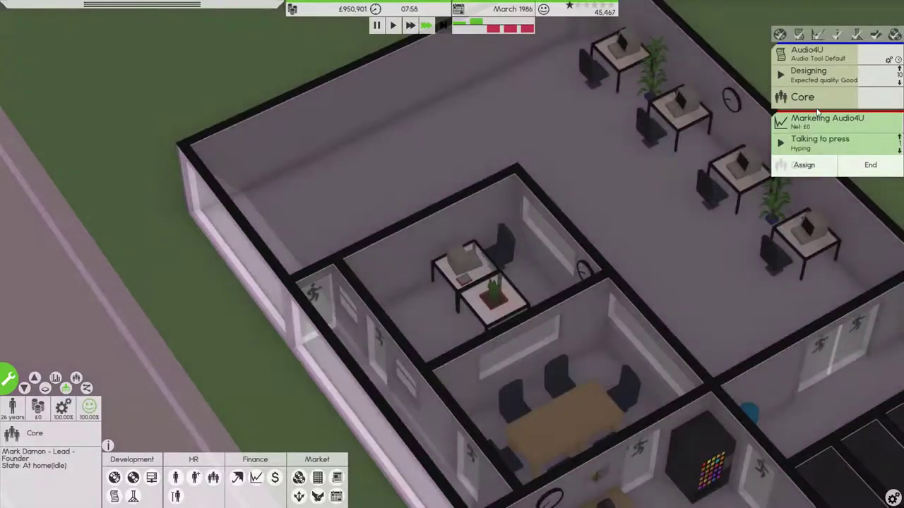
pyautogui.click(804, 164)
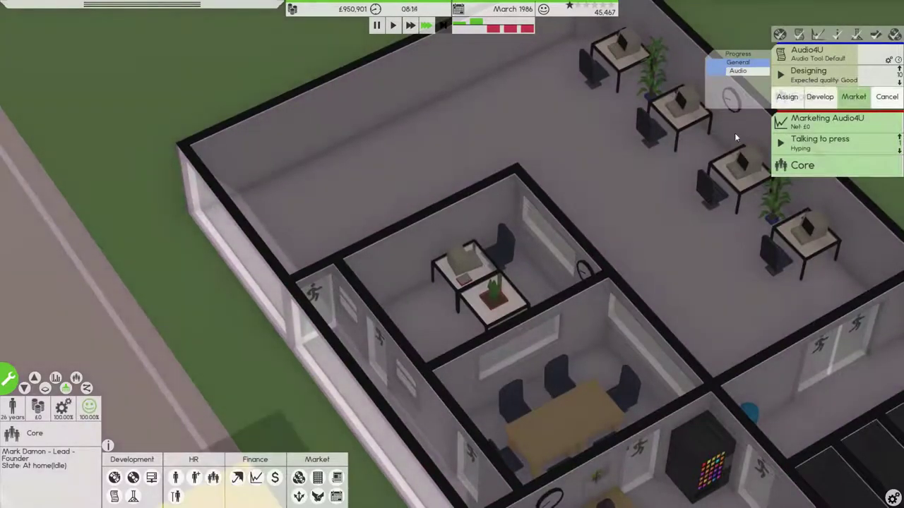
pyautogui.click(735, 133)
pyautogui.scroll(-3, 653, 170)
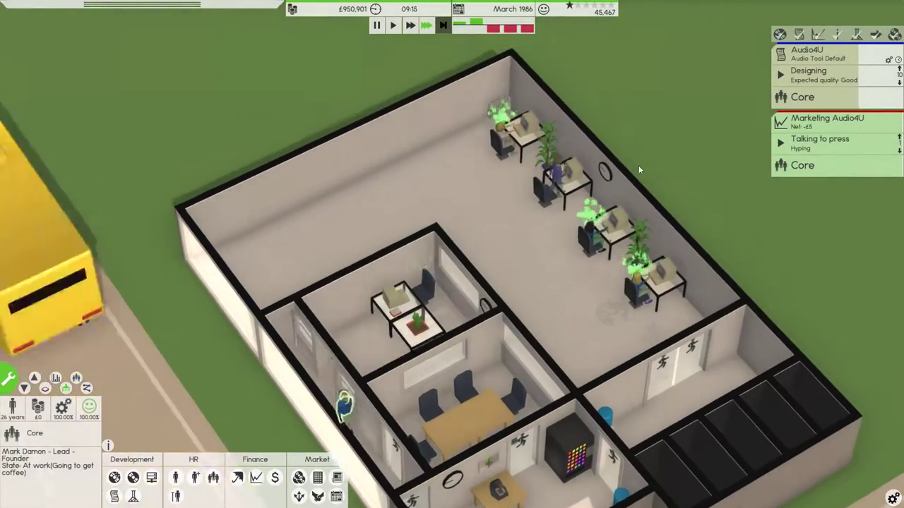
pyautogui.scroll(3, 639, 165)
# Open and close the Designing task's options, then rotate the view onto the work desks
pyautogui.click(898, 71)
pyautogui.click(787, 96)
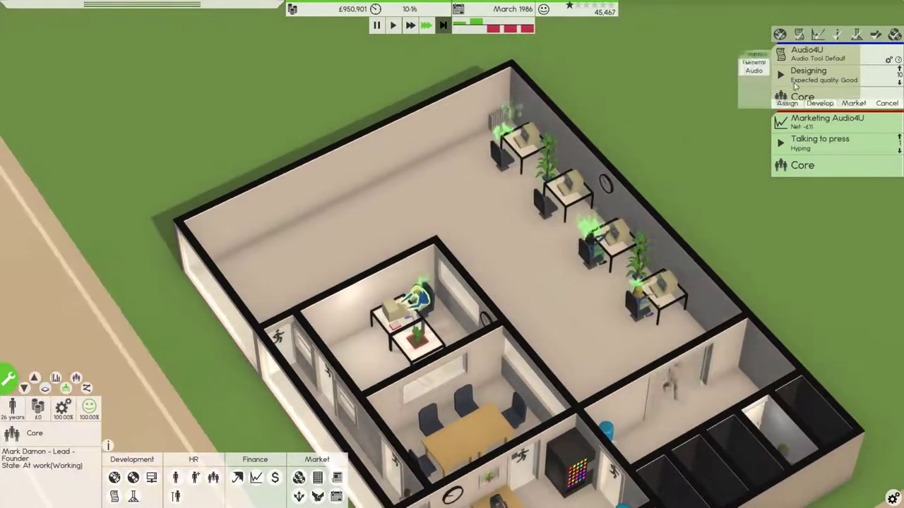
pyautogui.click(735, 71)
pyautogui.scroll(1, 675, 152)
pyautogui.moveTo(675, 152); pyautogui.dragTo(656, 158)
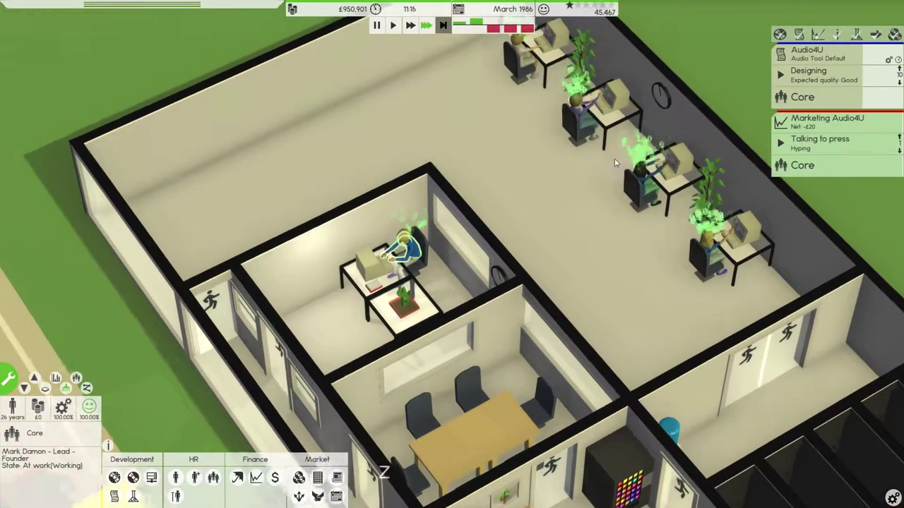
pyautogui.scroll(4, 620, 154)
pyautogui.scroll(-3, 661, 163)
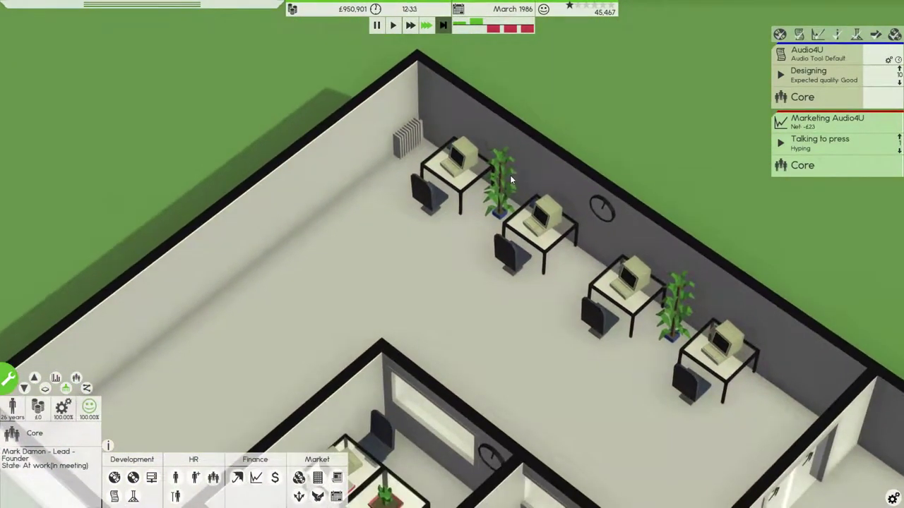
pyautogui.scroll(3, 509, 180)
pyautogui.scroll(-3, 510, 181)
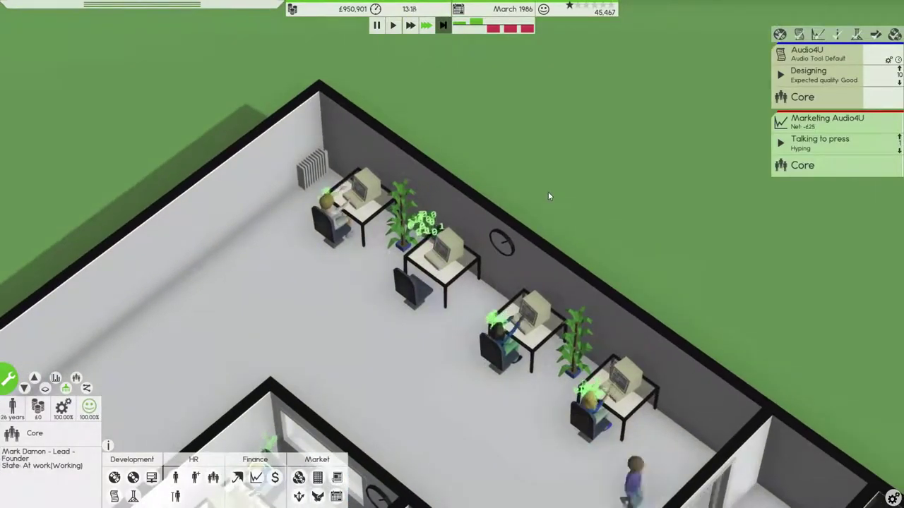
pyautogui.moveTo(548, 192)
pyautogui.mouseDown()
pyautogui.moveTo(469, 205)
pyautogui.moveTo(597, 240)
pyautogui.moveTo(378, 228)
pyautogui.moveTo(303, 474)
pyautogui.mouseUp()
pyautogui.scroll(3, 472, 204)
pyautogui.scroll(-3, 471, 203)
pyautogui.scroll(3, 597, 240)
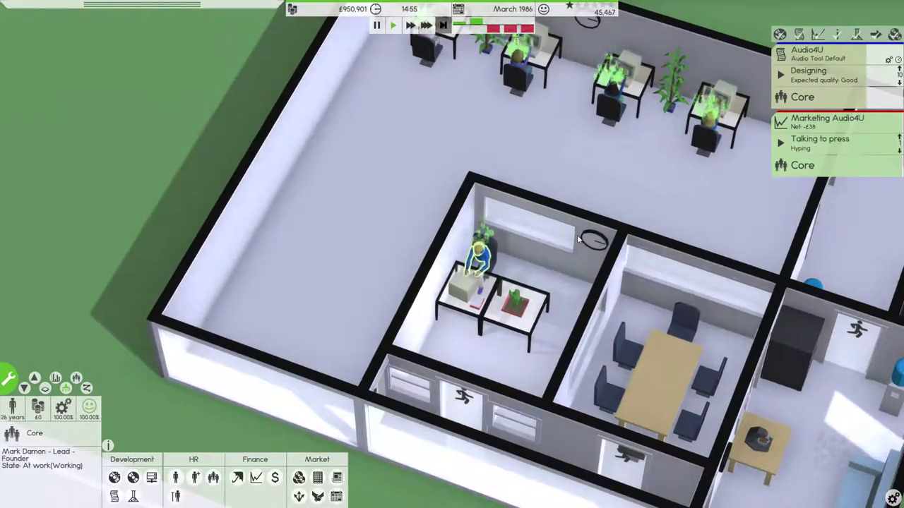
pyautogui.scroll(-3, 596, 240)
pyautogui.scroll(4, 568, 246)
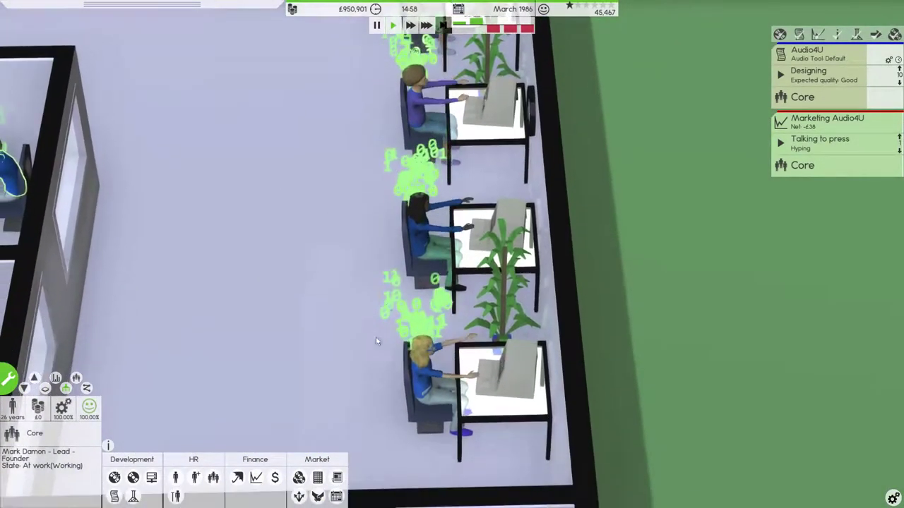
# Bring up the employee list and review the skills of Brandi, Marjorie and Coy
pyautogui.click(175, 477)
pyautogui.click(219, 171)
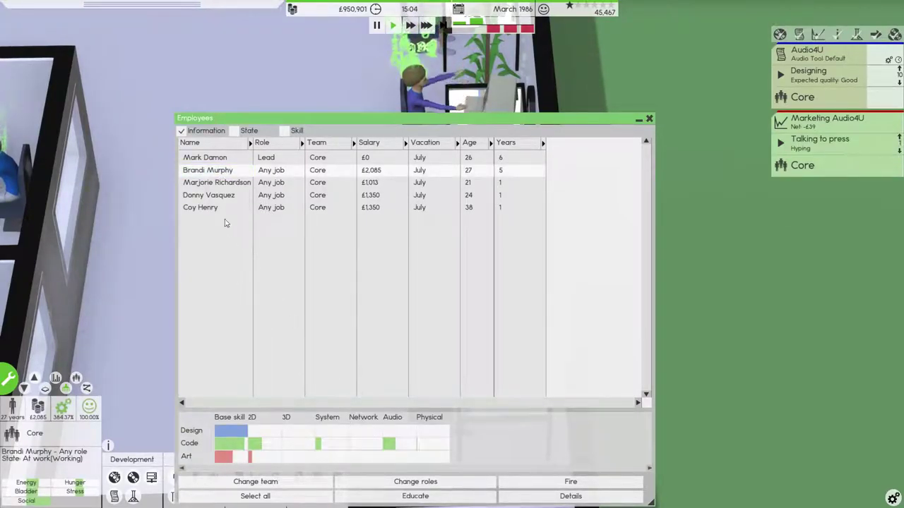
pyautogui.click(201, 185)
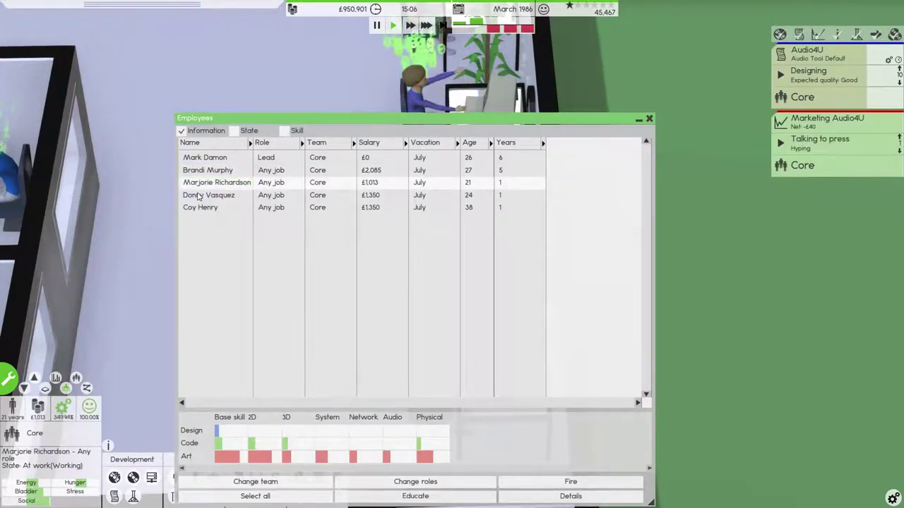
pyautogui.click(201, 197)
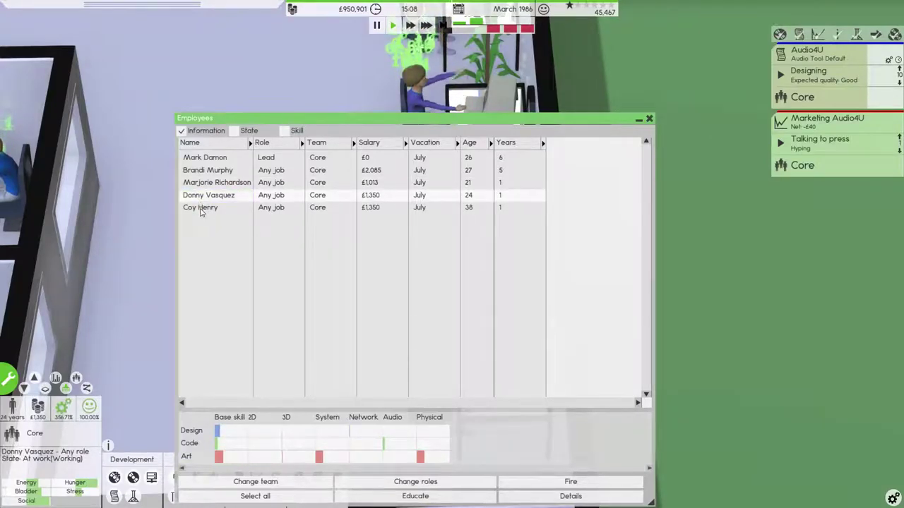
pyautogui.click(200, 209)
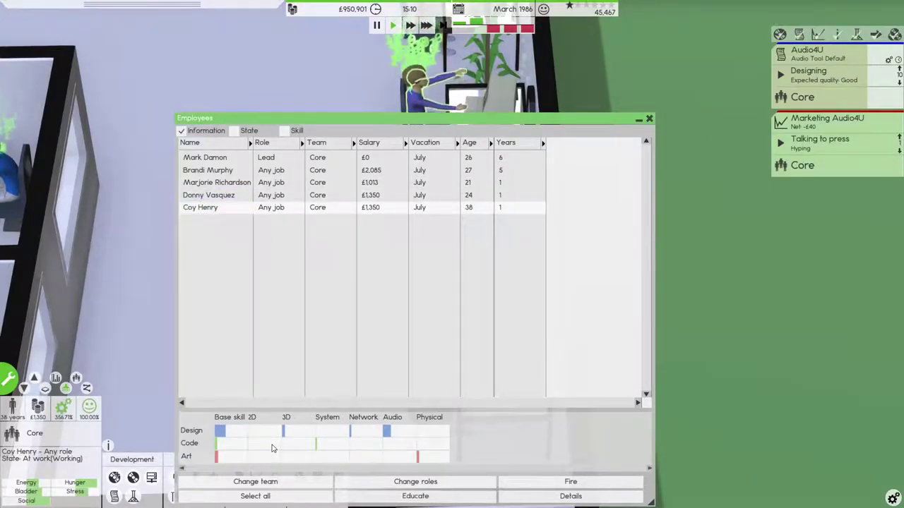
pyautogui.click(214, 198)
pyautogui.click(214, 184)
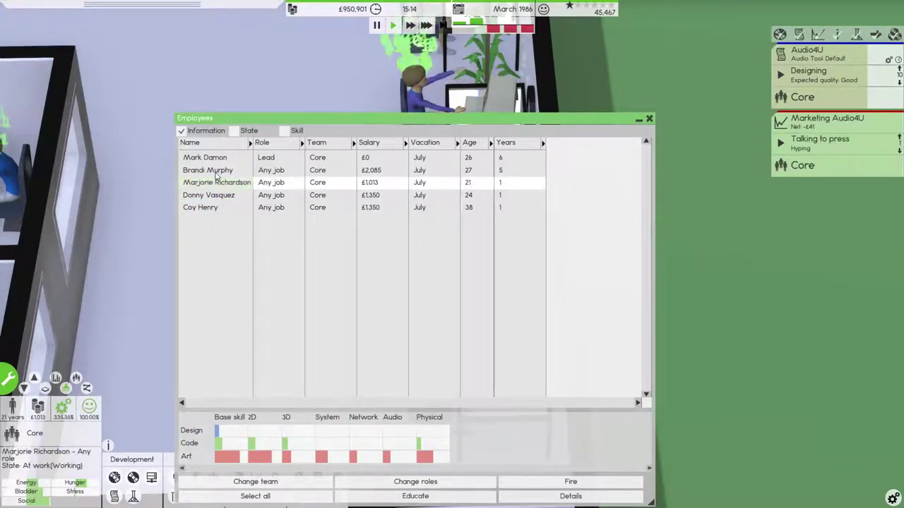
pyautogui.click(217, 172)
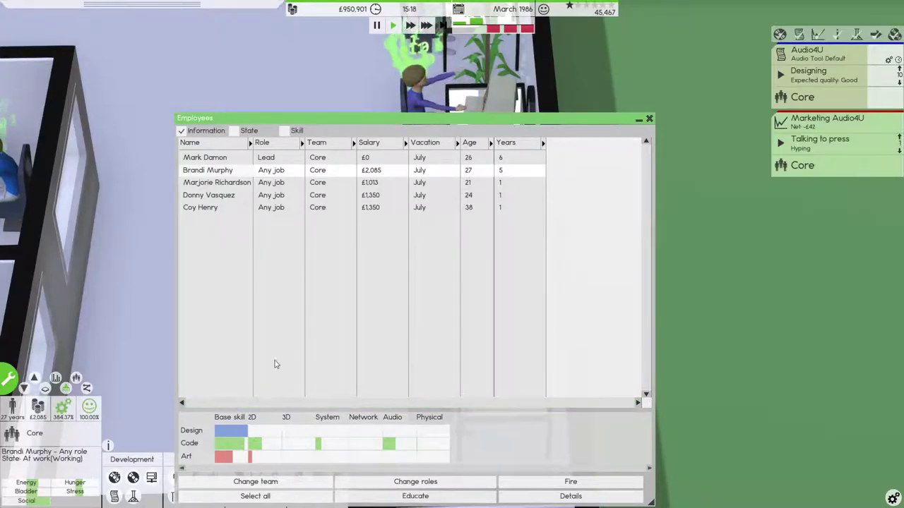
# Glance at Audio4U's task options, recheck staff skills and select Coy for training
pyautogui.click(802, 96)
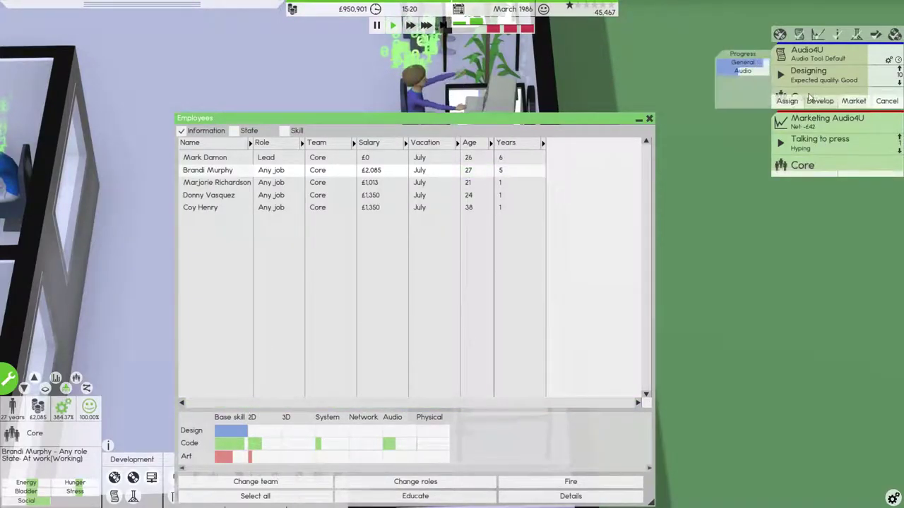
pyautogui.click(751, 108)
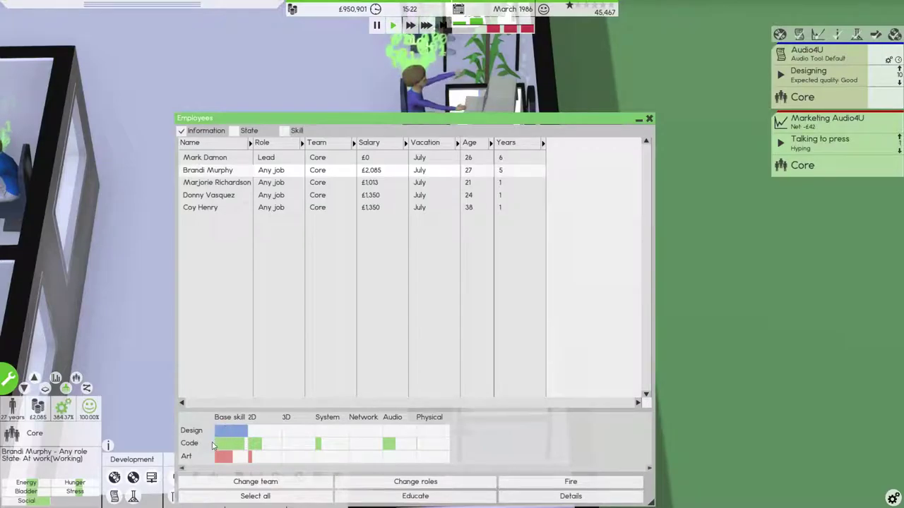
pyautogui.click(216, 183)
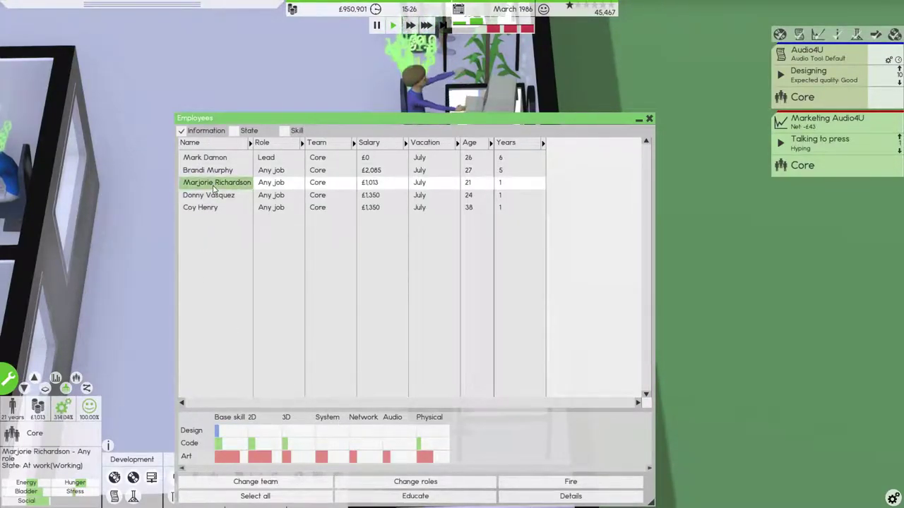
pyautogui.click(220, 171)
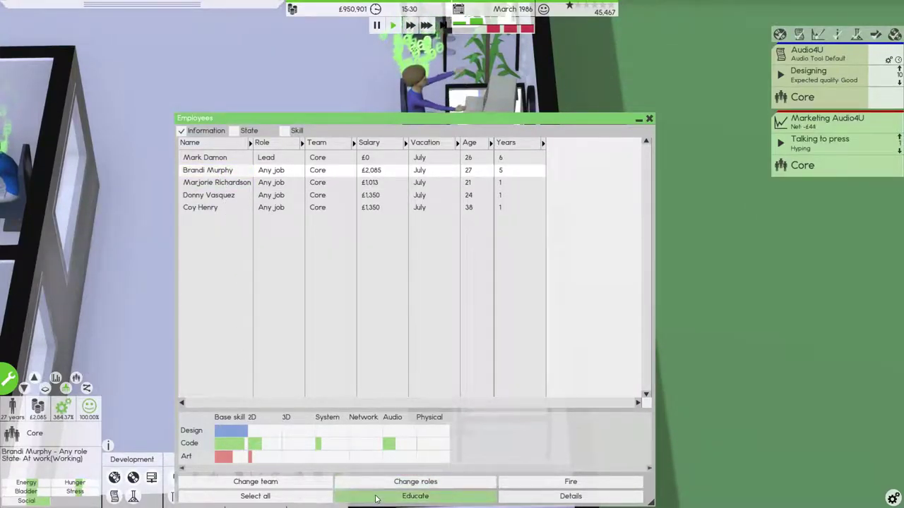
pyautogui.click(209, 185)
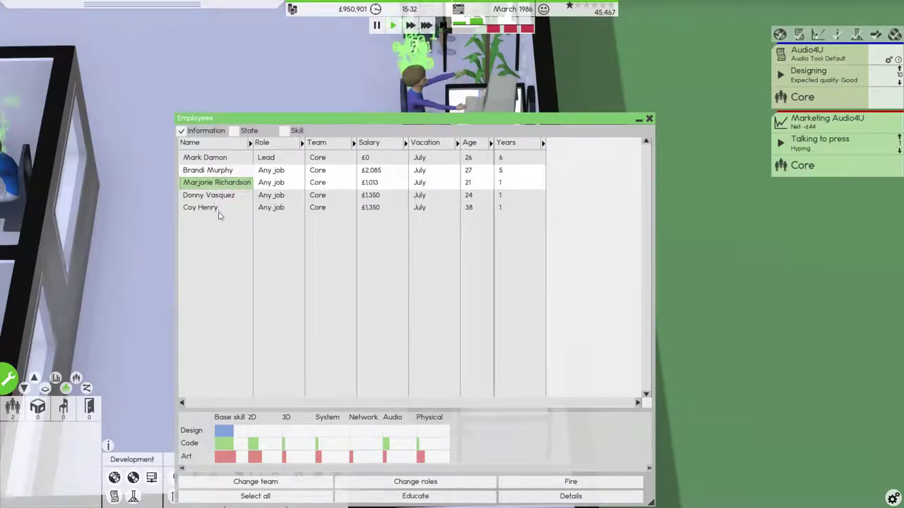
pyautogui.click(208, 195)
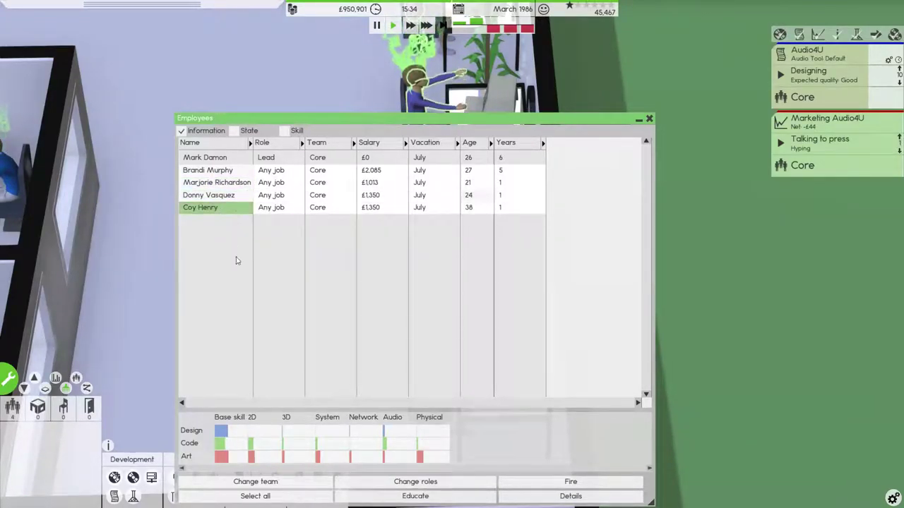
# Enrol Coy Henry in Designer training specialising in Audio (£8,640) and close the Employees window
pyautogui.click(380, 499)
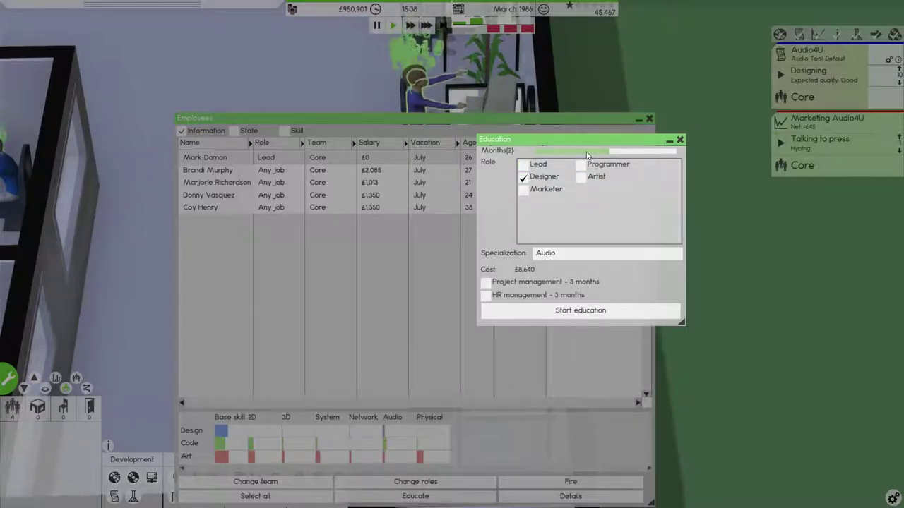
pyautogui.click(547, 254)
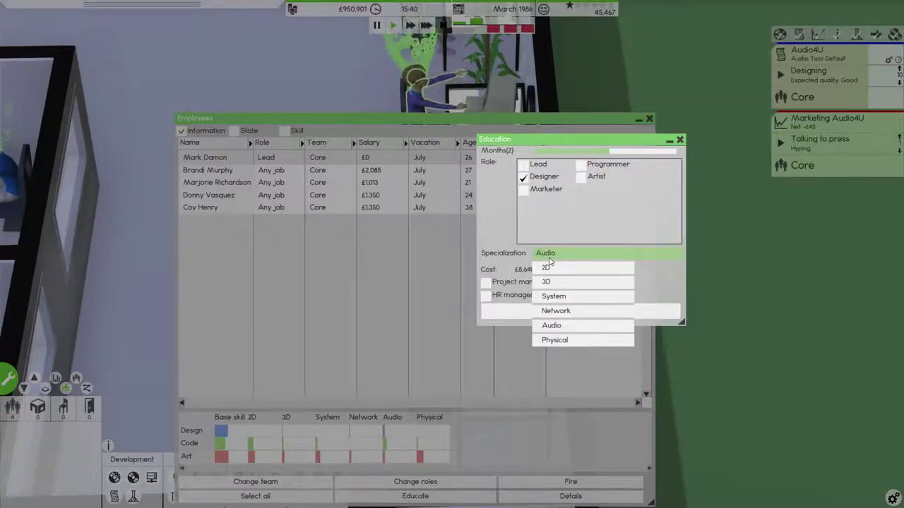
pyautogui.click(559, 327)
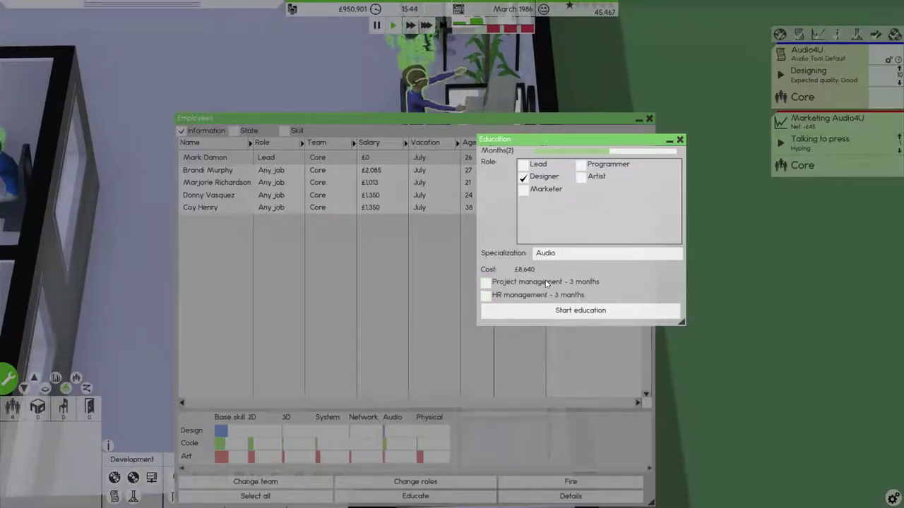
pyautogui.click(555, 313)
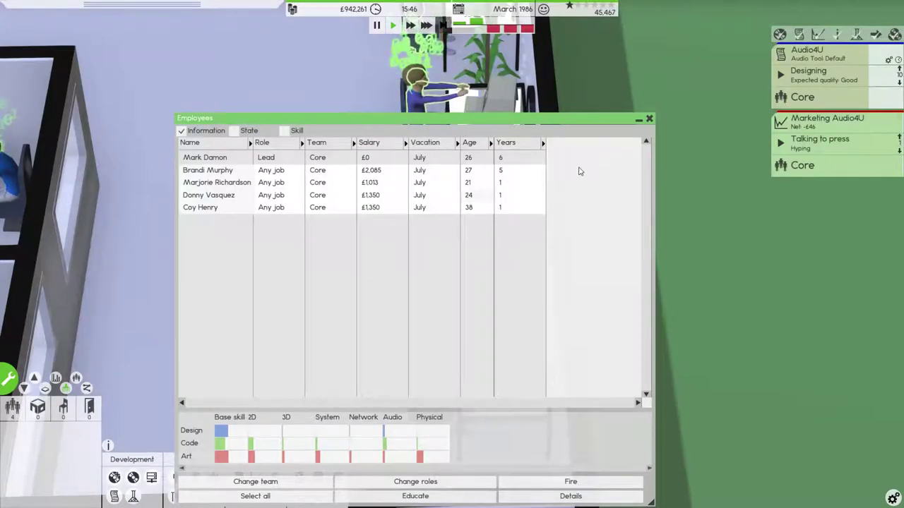
pyautogui.click(651, 119)
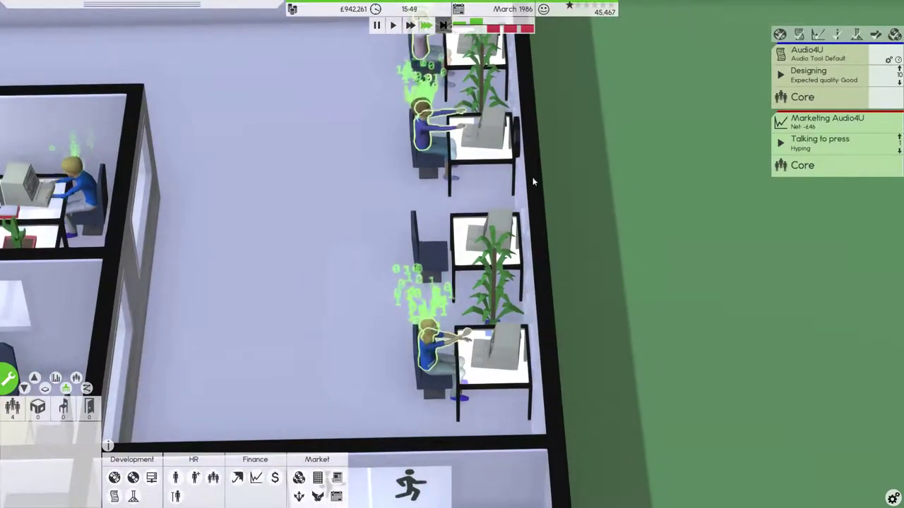
pyautogui.scroll(3, 530, 177)
pyautogui.scroll(-3, 301, 238)
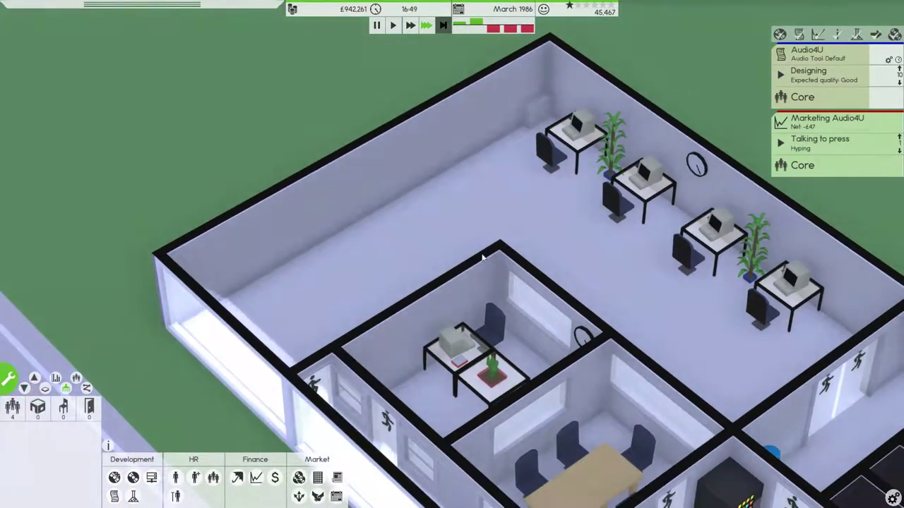
# Survey the office from above, then bring up the Finances report showing £19,221 six-month profit
pyautogui.moveTo(487, 256); pyautogui.dragTo(585, 300)
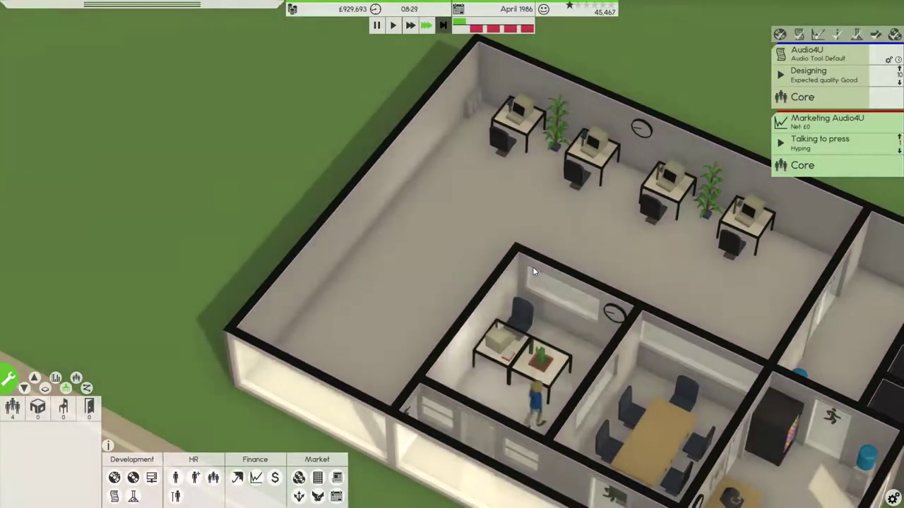
pyautogui.scroll(-1, 549, 257)
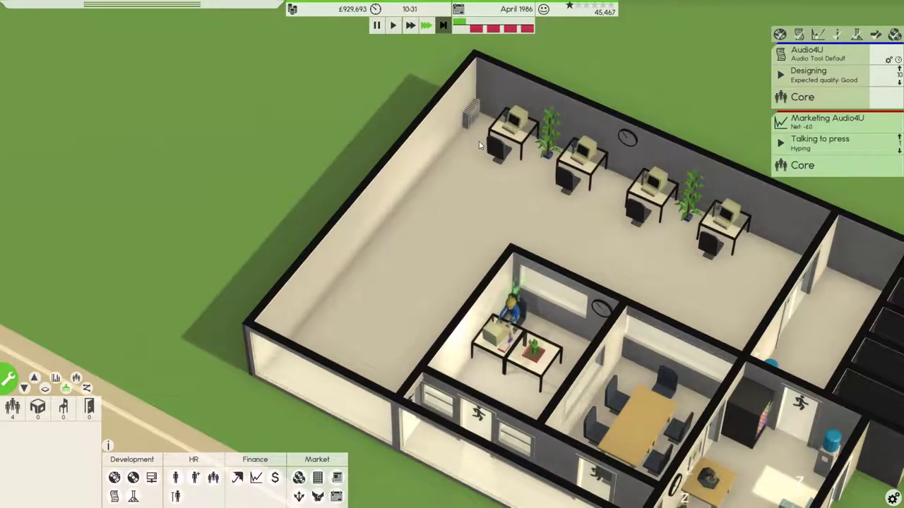
pyautogui.scroll(-1, 545, 202)
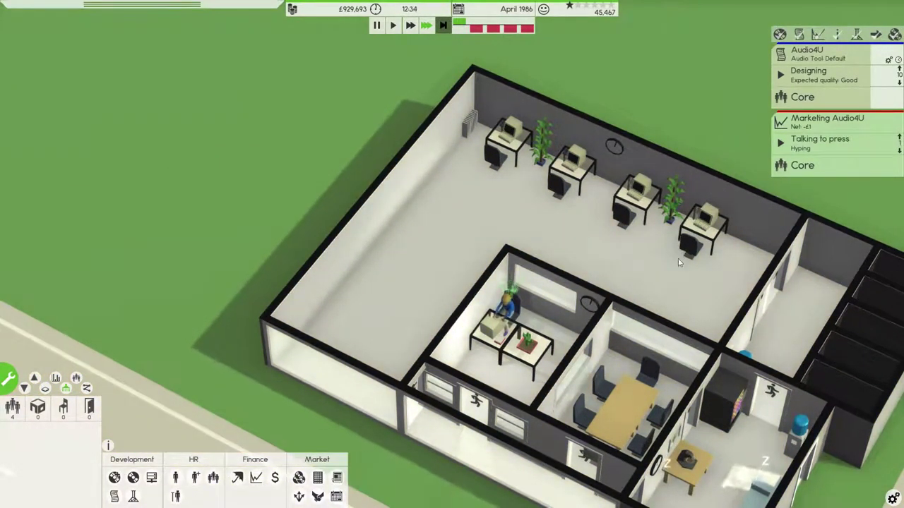
pyautogui.scroll(-1, 622, 252)
pyautogui.moveTo(622, 252); pyautogui.dragTo(536, 241)
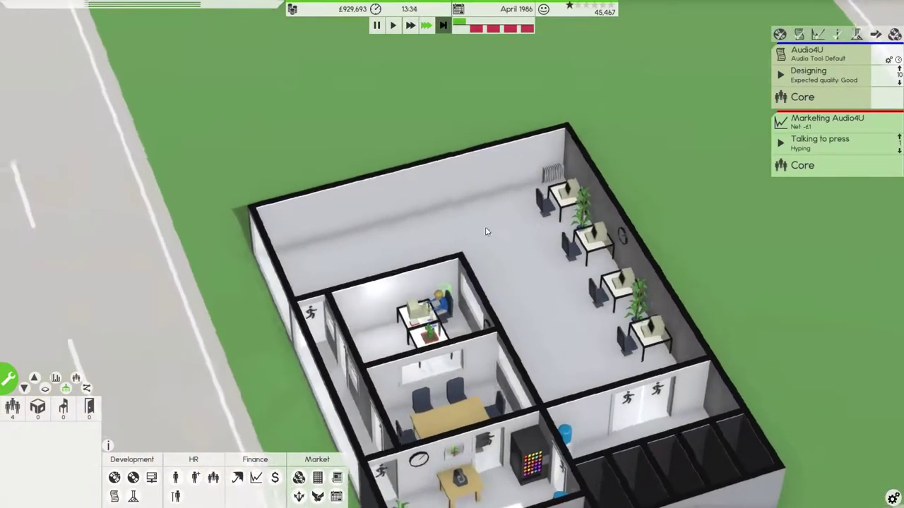
pyautogui.scroll(2, 452, 229)
pyautogui.scroll(-2, 465, 234)
pyautogui.moveTo(464, 235); pyautogui.dragTo(532, 254)
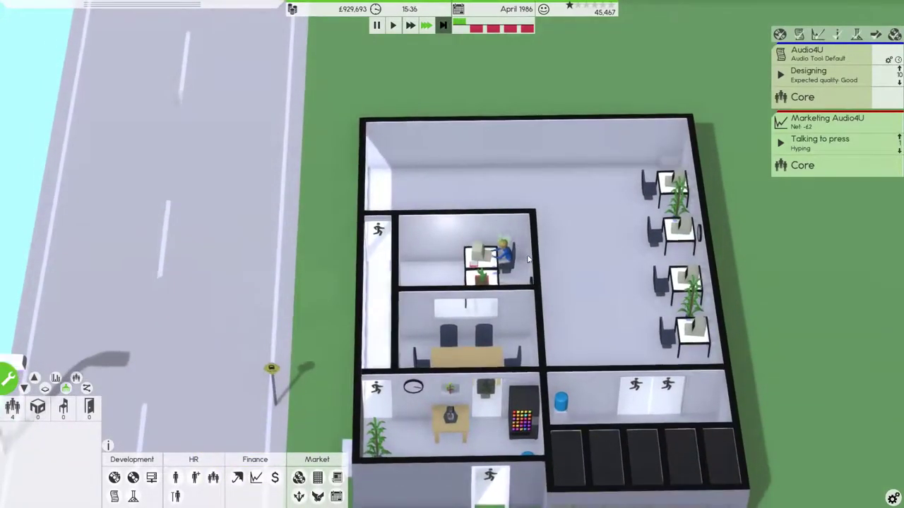
pyautogui.scroll(2, 532, 253)
pyautogui.scroll(-2, 535, 258)
pyautogui.moveTo(487, 230); pyautogui.dragTo(536, 193)
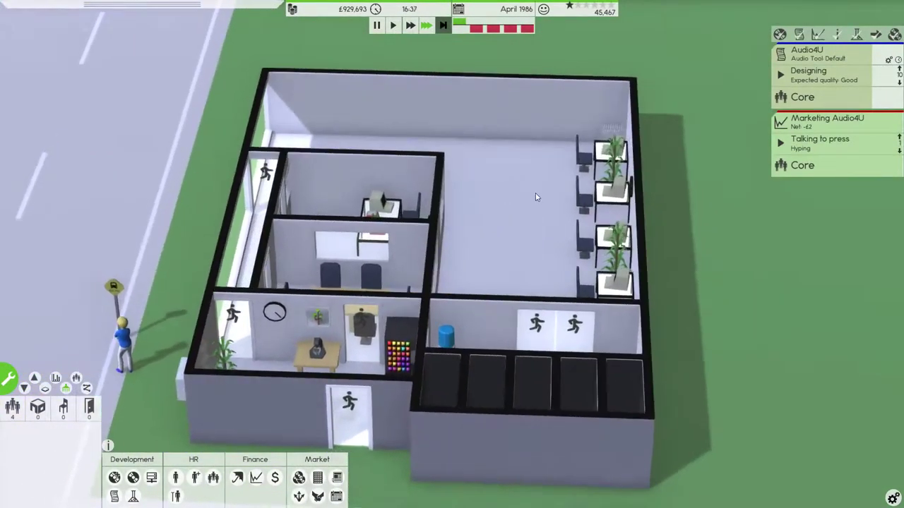
pyautogui.scroll(1, 511, 228)
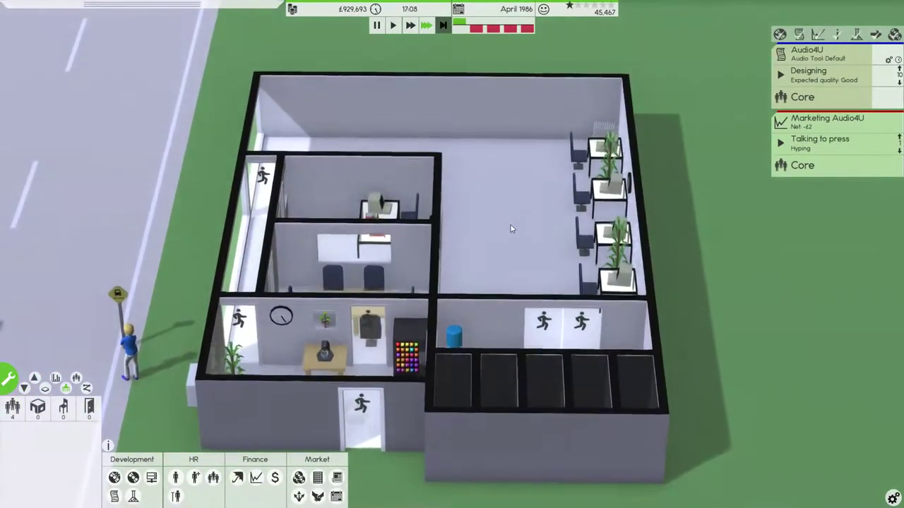
pyautogui.moveTo(512, 228); pyautogui.dragTo(507, 252)
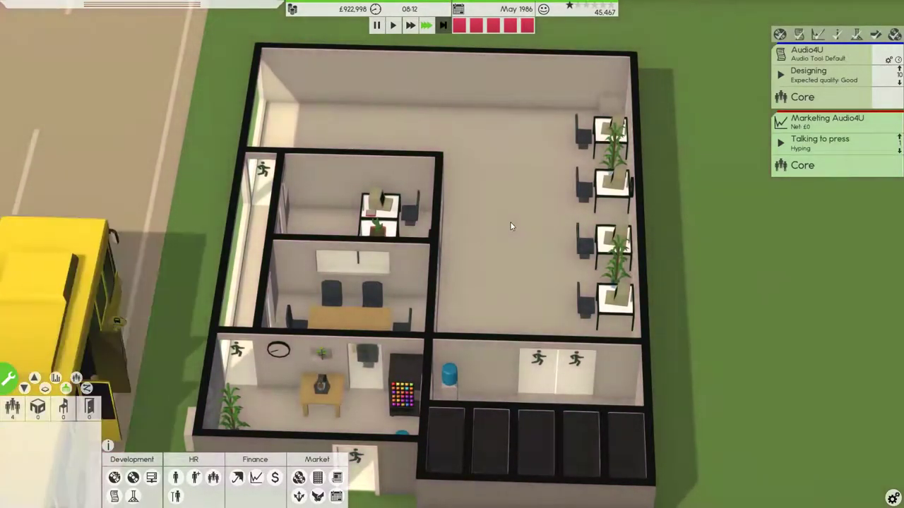
pyautogui.moveTo(533, 248)
pyautogui.mouseDown()
pyautogui.moveTo(519, 212)
pyautogui.moveTo(512, 261)
pyautogui.mouseUp()
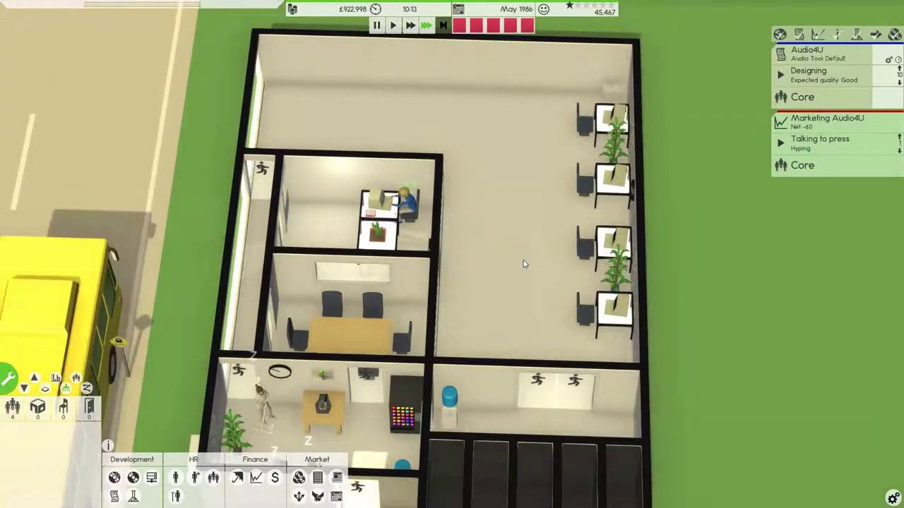
pyautogui.click(485, 28)
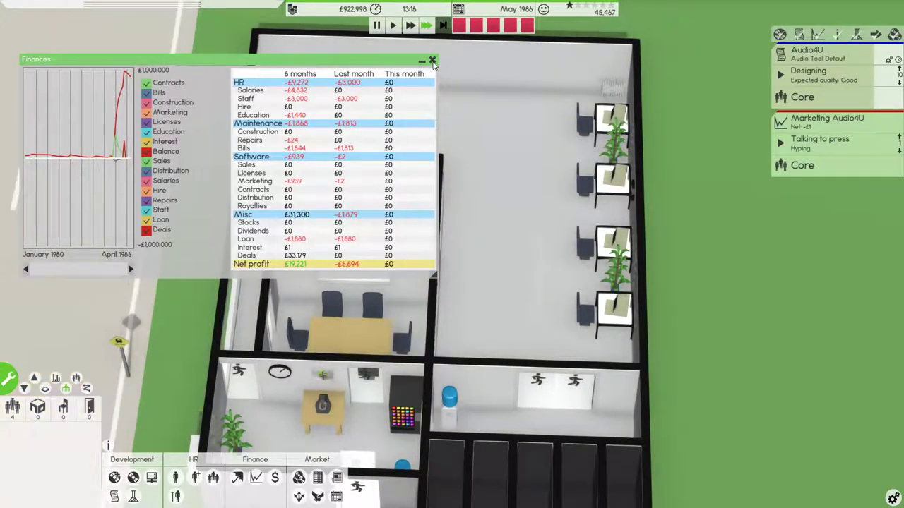
# Close the Finances report and orbit to a top-down view of the building
pyautogui.click(433, 62)
pyautogui.scroll(-3, 439, 147)
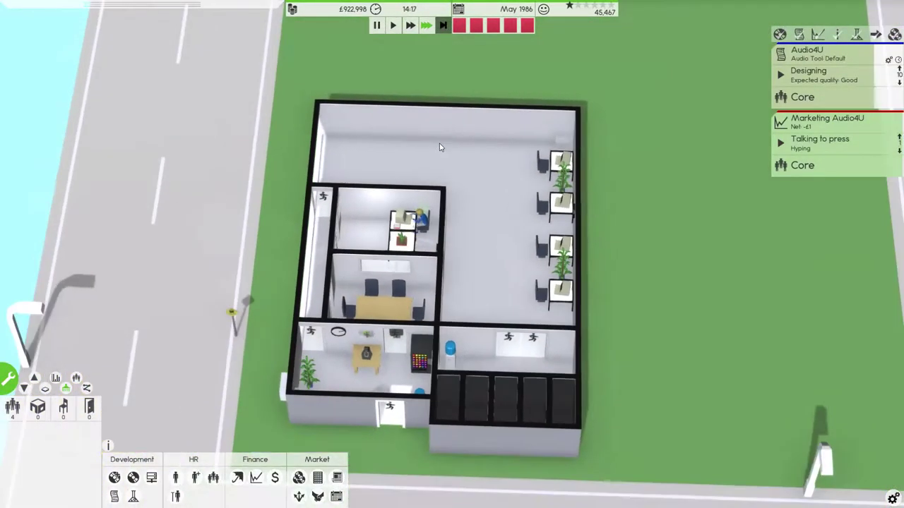
pyautogui.moveTo(443, 147); pyautogui.dragTo(479, 123)
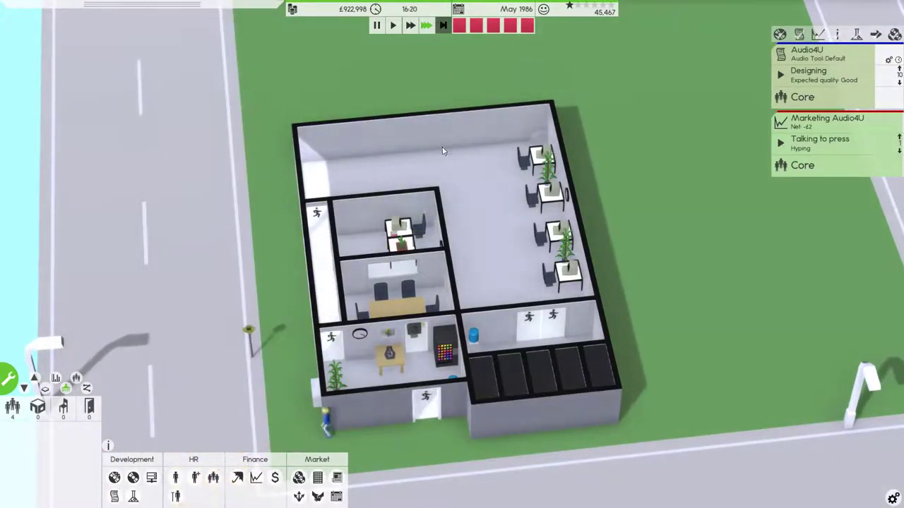
pyautogui.moveTo(446, 147); pyautogui.dragTo(419, 185)
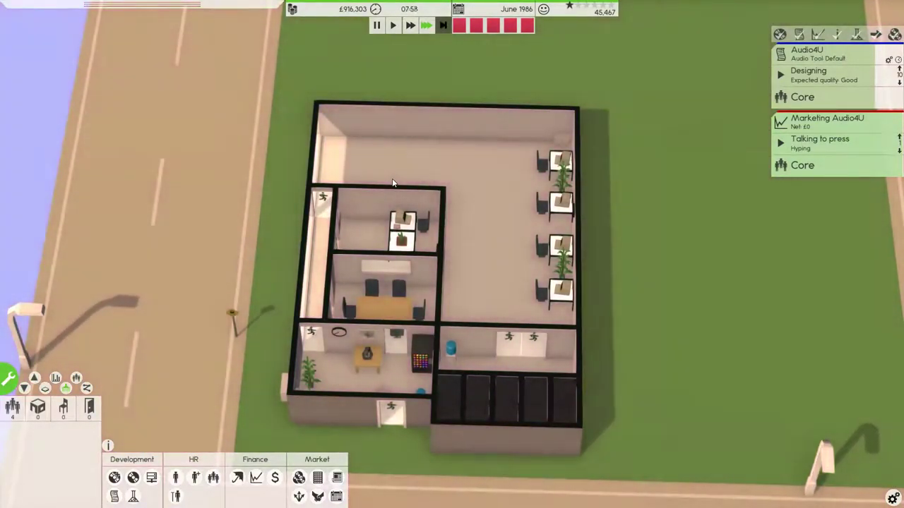
pyautogui.scroll(3, 392, 178)
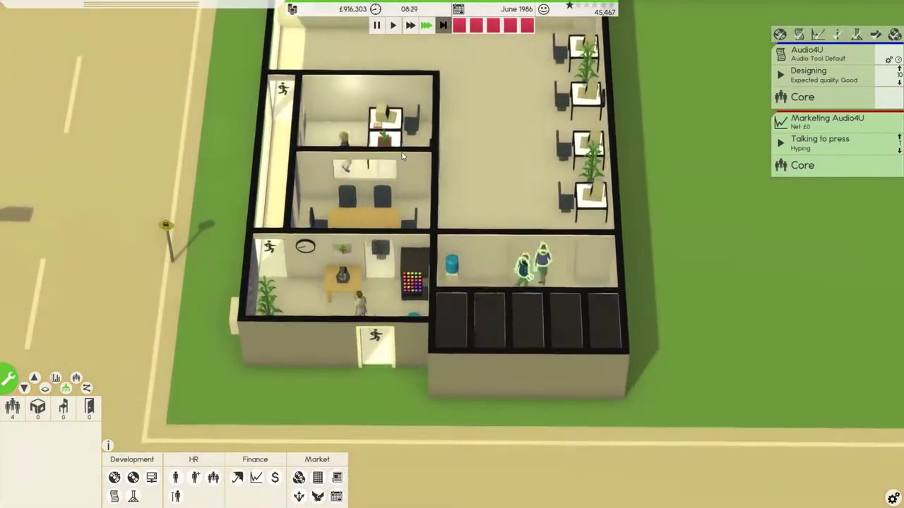
pyautogui.scroll(-3, 402, 156)
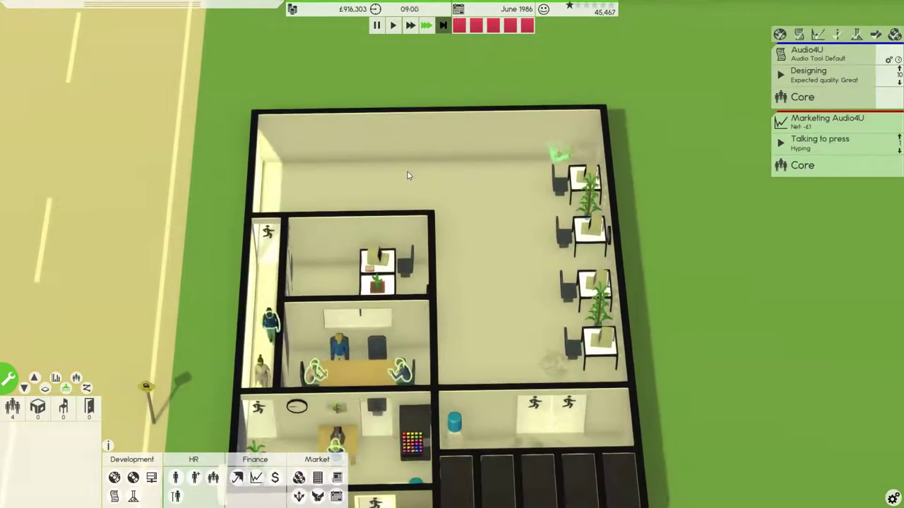
pyautogui.scroll(3, 407, 172)
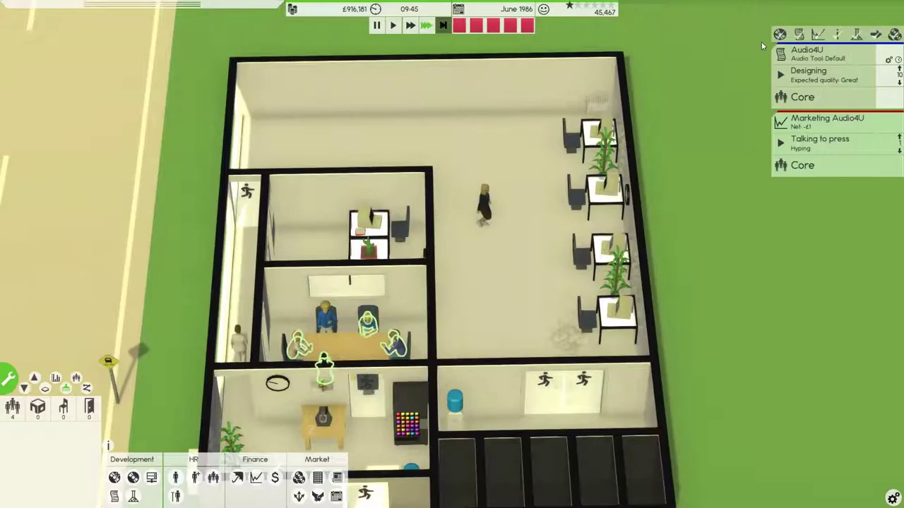
# Move Audio4U from Designing into Alpha development and review the Alpha task choices
pyautogui.click(813, 74)
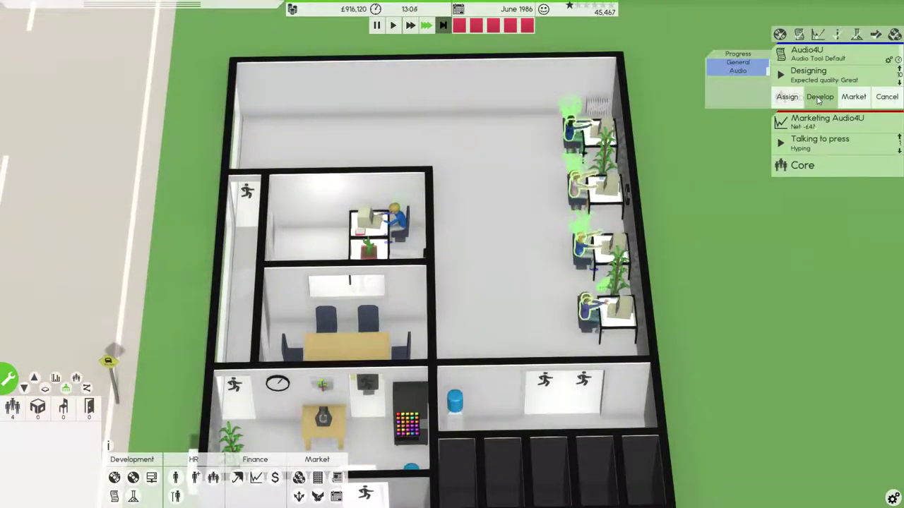
pyautogui.click(819, 97)
pyautogui.click(794, 84)
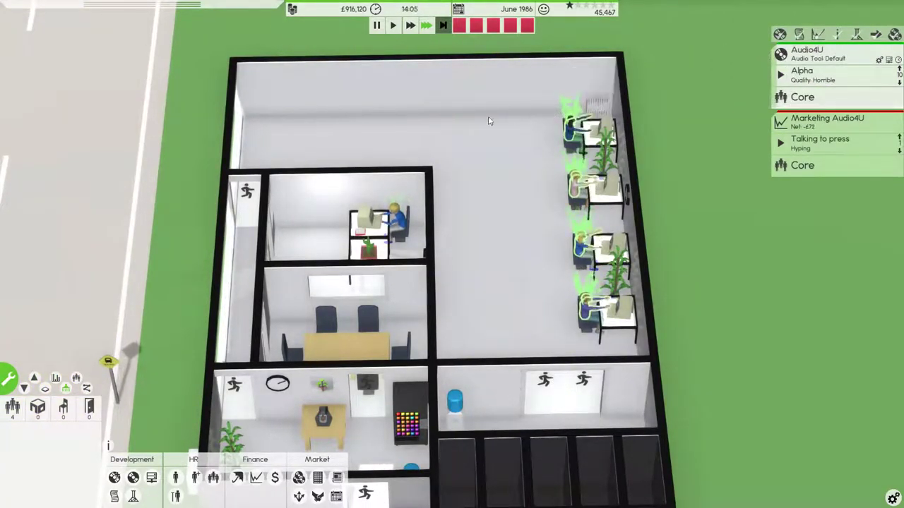
pyautogui.scroll(2, 418, 129)
pyautogui.click(805, 73)
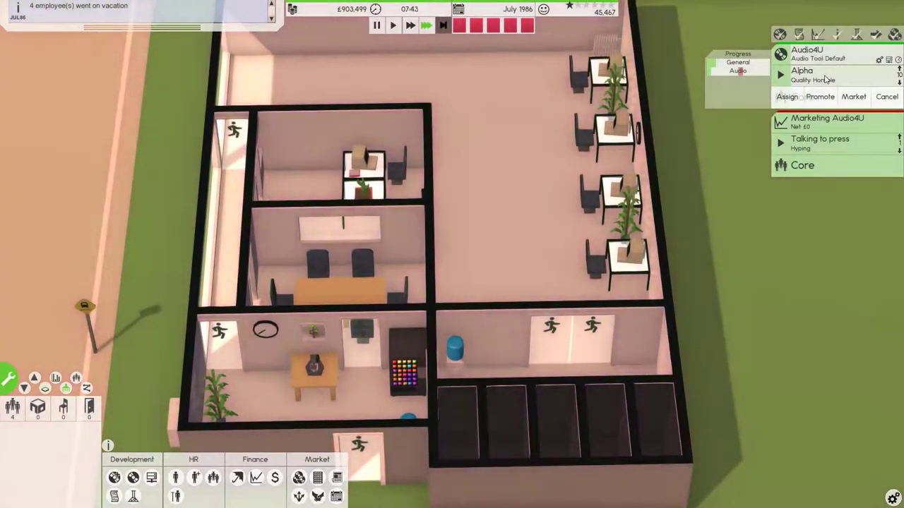
pyautogui.click(523, 167)
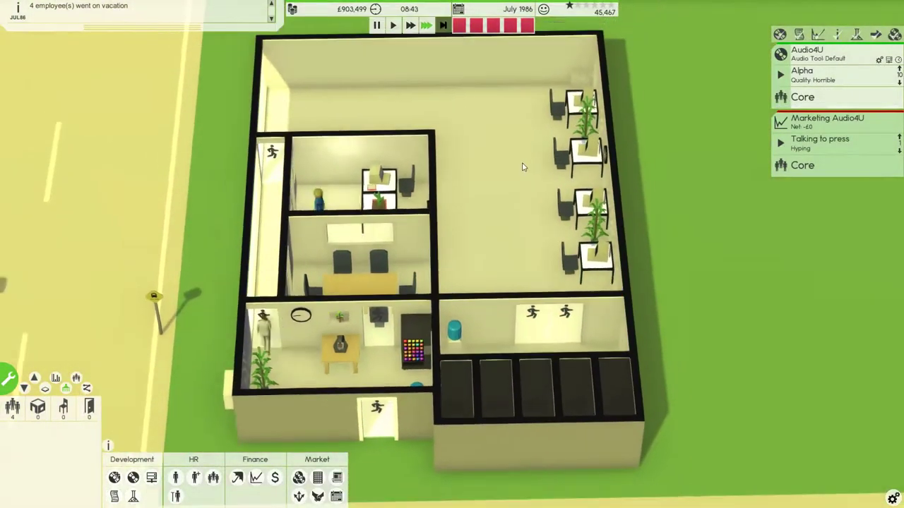
pyautogui.scroll(-2, 522, 167)
# Check the press campaign and Alpha choices, then drag Audio4U to the top of the list
pyautogui.click(787, 139)
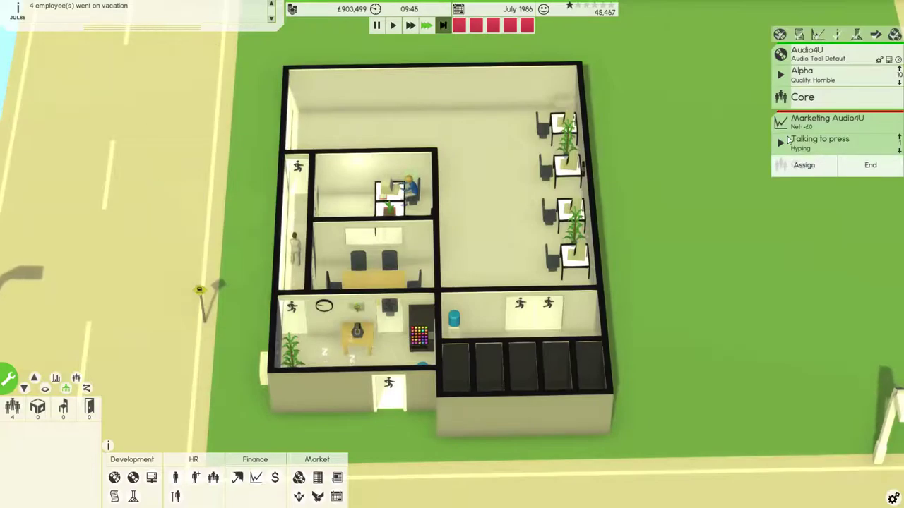
pyautogui.moveTo(638, 149)
pyautogui.mouseDown()
pyautogui.moveTo(532, 150)
pyautogui.moveTo(756, 158)
pyautogui.mouseUp()
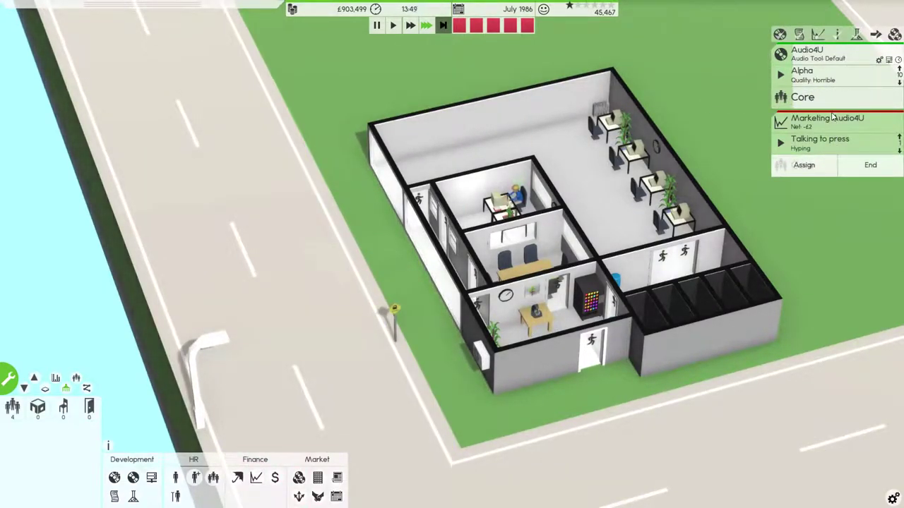
pyautogui.click(834, 118)
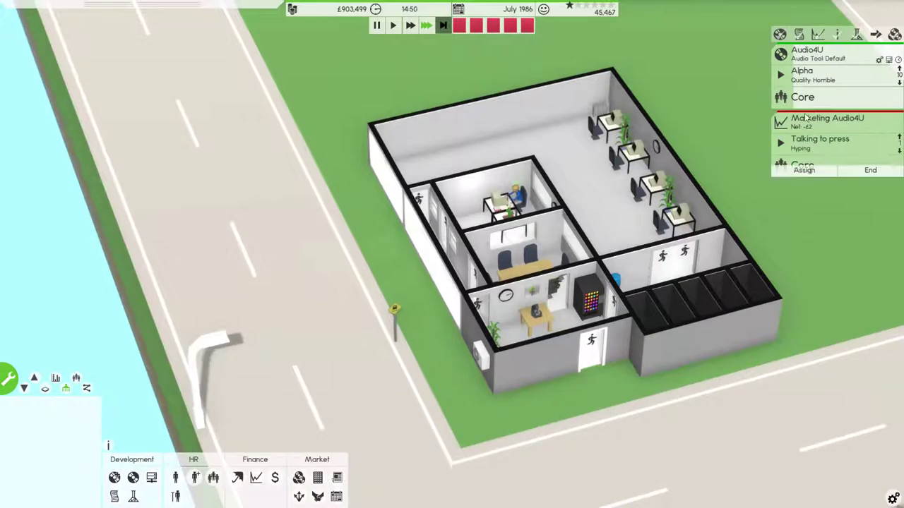
pyautogui.click(808, 118)
pyautogui.click(812, 74)
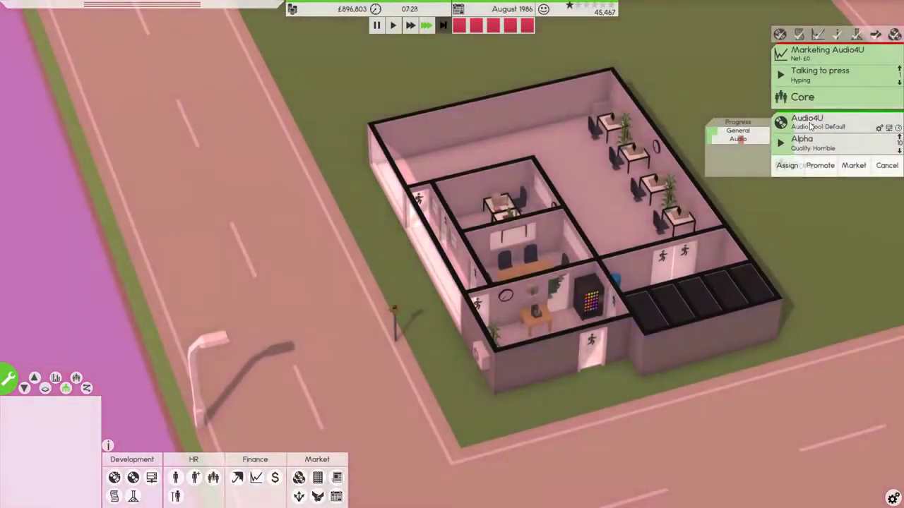
pyautogui.moveTo(810, 123); pyautogui.dragTo(823, 62)
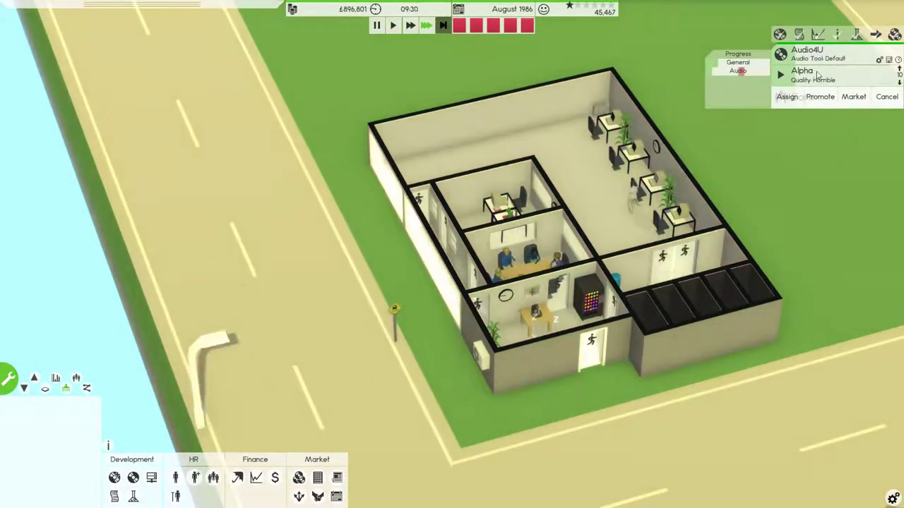
# Rotate the office view and recheck the Audio4U project and Alpha task options
pyautogui.moveTo(551, 176); pyautogui.dragTo(597, 206)
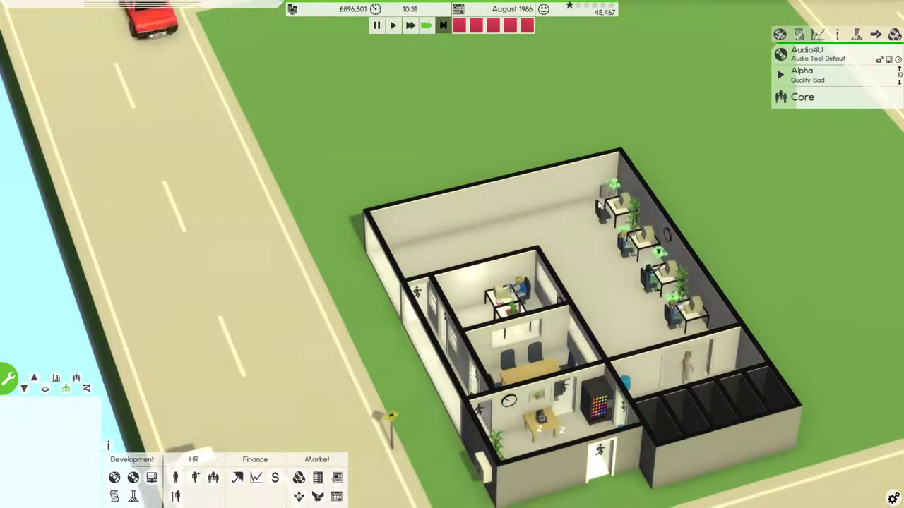
pyautogui.click(818, 54)
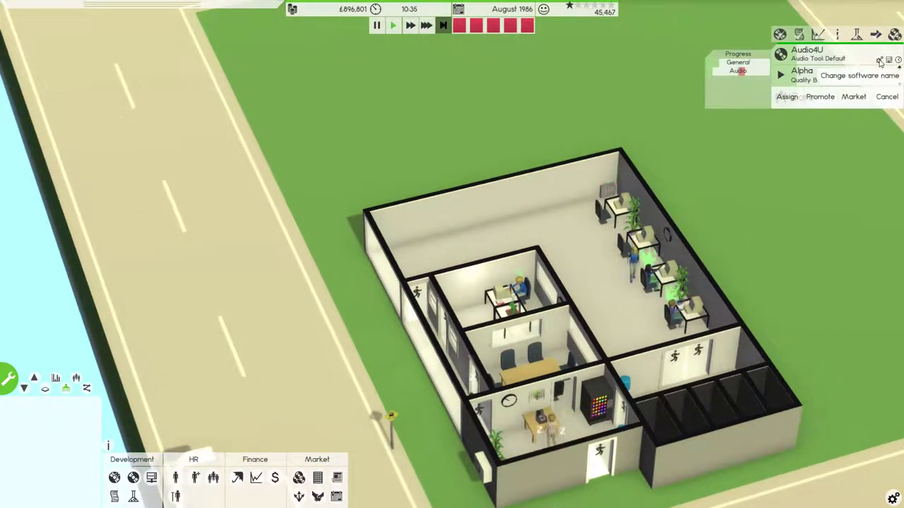
pyautogui.moveTo(635, 192); pyautogui.dragTo(781, 261)
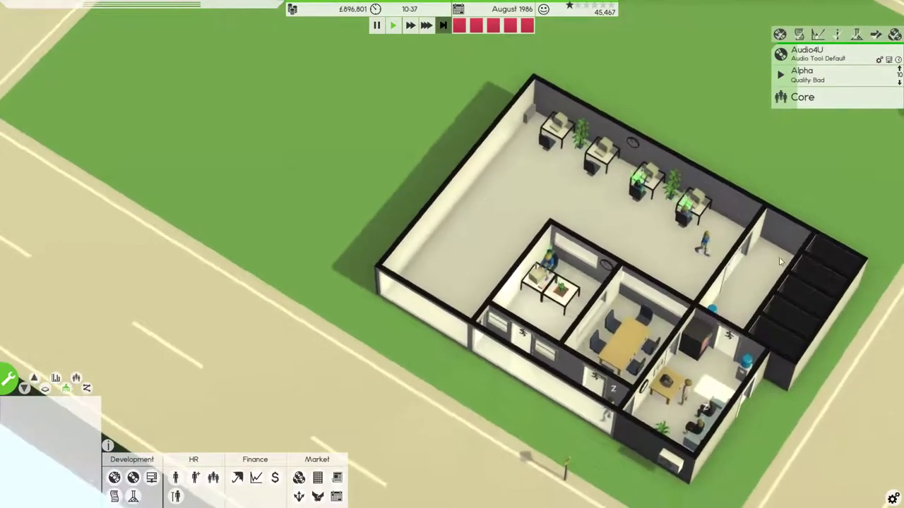
pyautogui.moveTo(534, 216)
pyautogui.mouseDown()
pyautogui.moveTo(601, 214)
pyautogui.moveTo(640, 199)
pyautogui.mouseUp()
pyautogui.scroll(2, 600, 215)
pyautogui.scroll(2, 601, 214)
pyautogui.scroll(2, 601, 215)
pyautogui.scroll(-3, 620, 205)
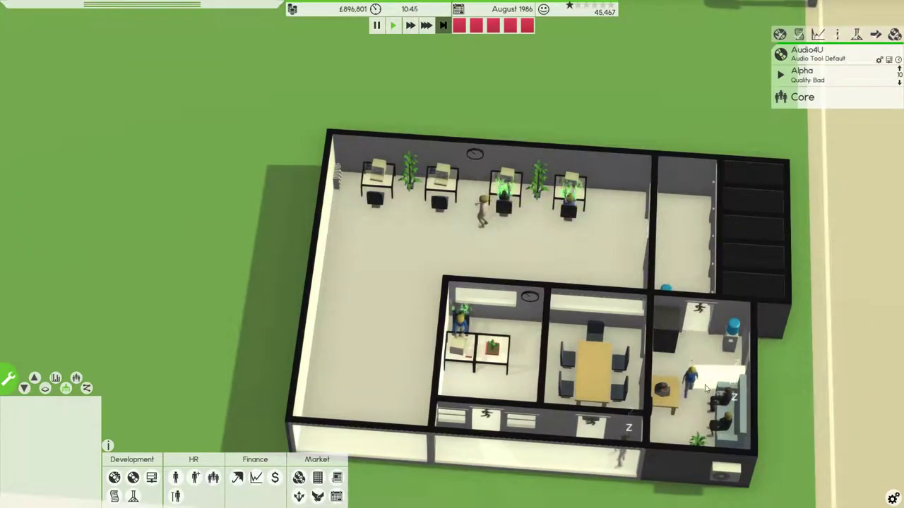
pyautogui.scroll(1, 638, 321)
pyautogui.scroll(1, 671, 248)
pyautogui.click(805, 74)
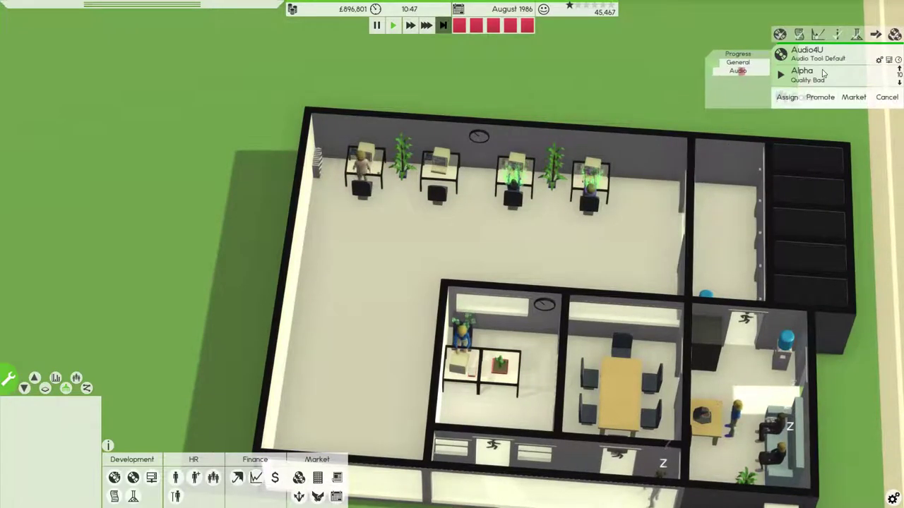
pyautogui.click(729, 85)
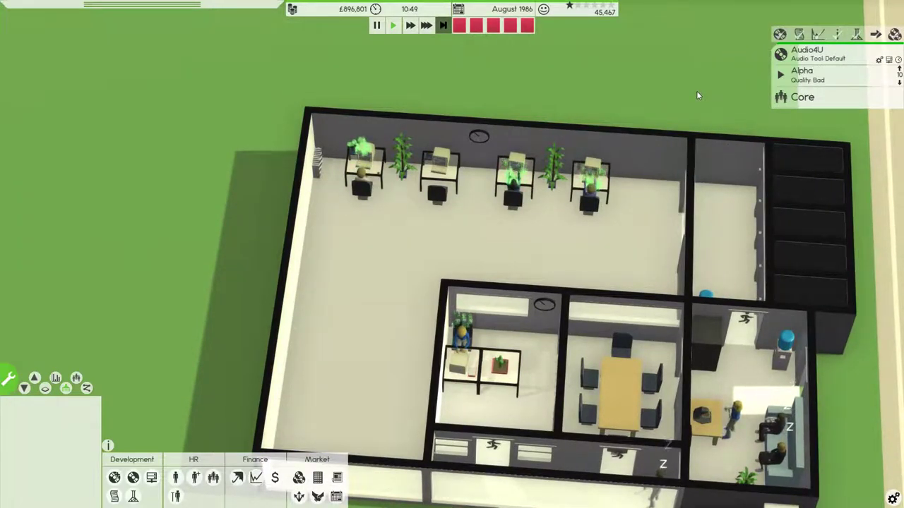
# Play the Audio4U bug-fixing minigame and dismiss the Game Over screen
pyautogui.click(898, 60)
pyautogui.click(542, 232)
pyautogui.write('SWIT')
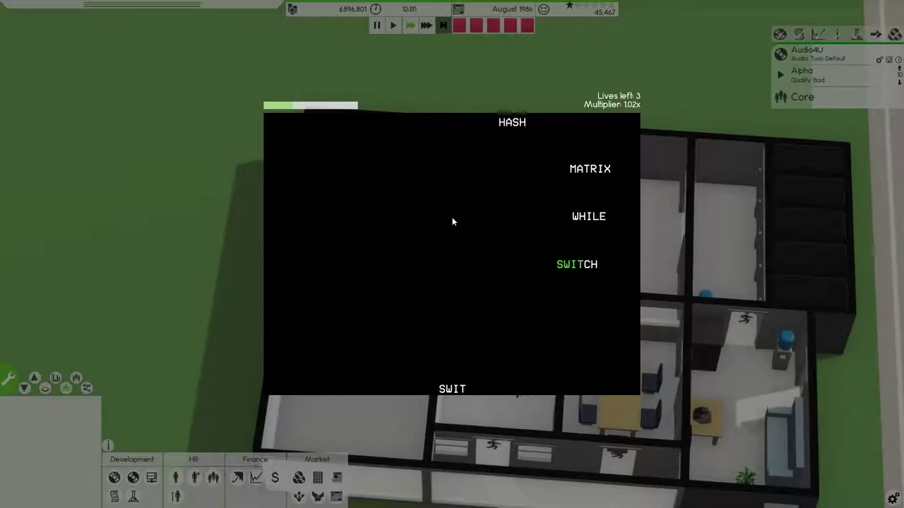
pyautogui.write('C')
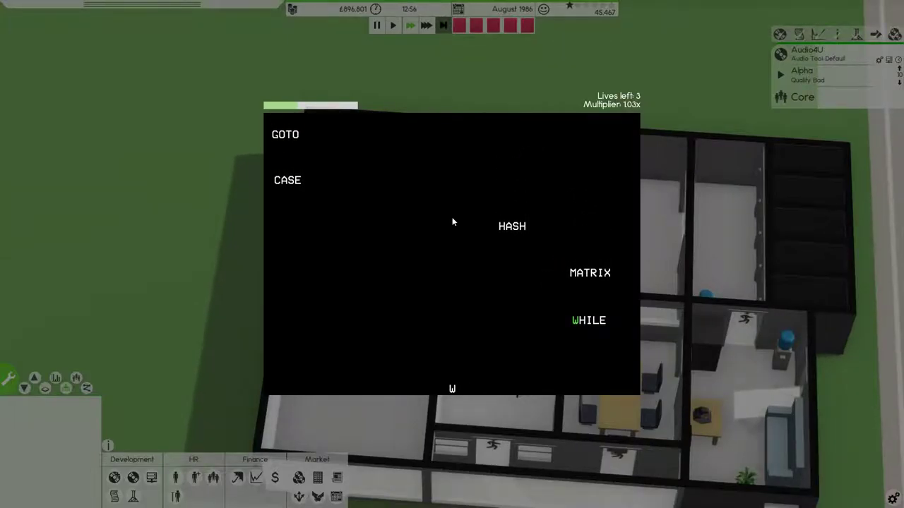
pyautogui.write('LE')
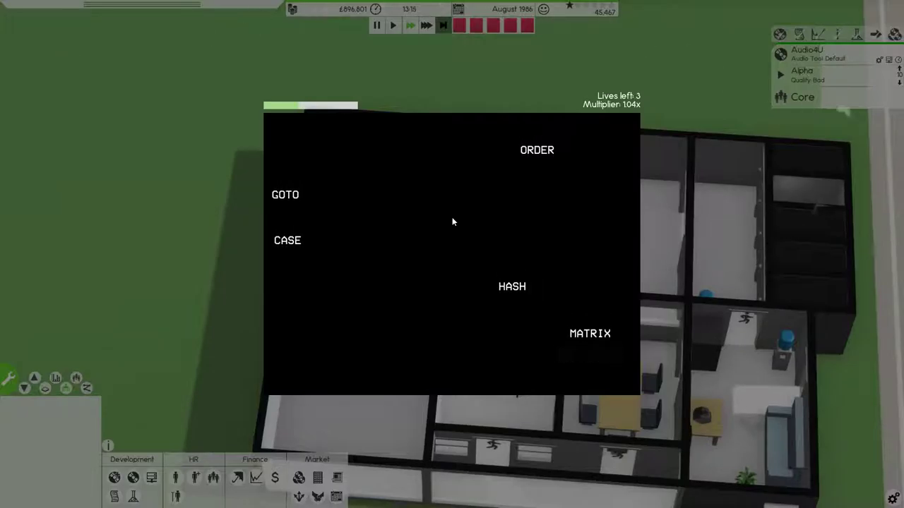
pyautogui.write('MATR')
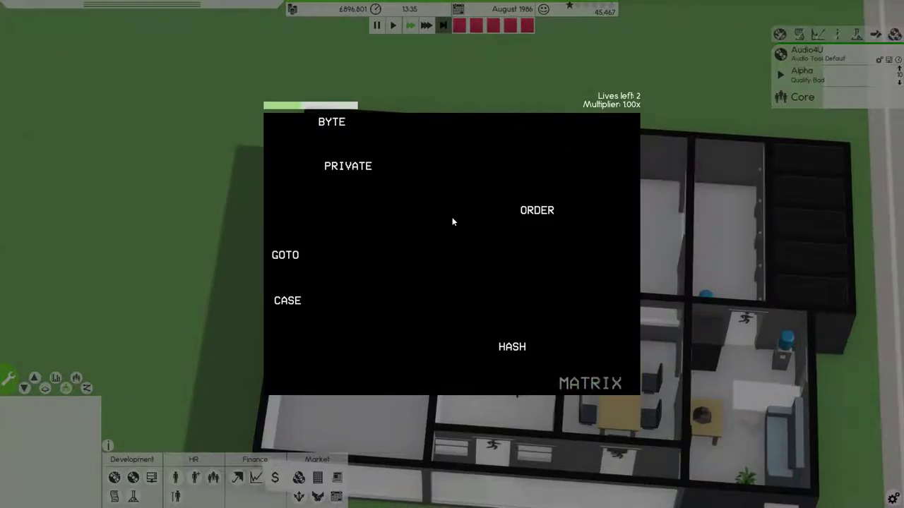
pyautogui.write('HASHS')
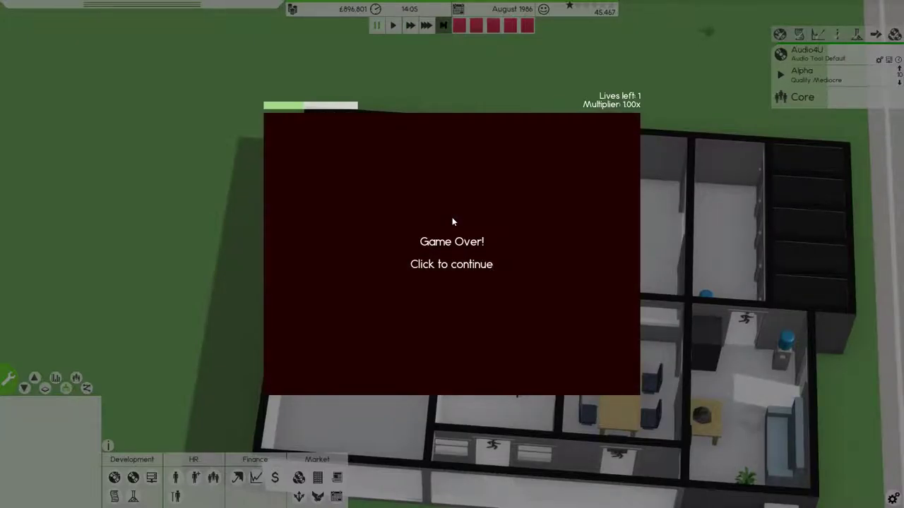
pyautogui.click(452, 222)
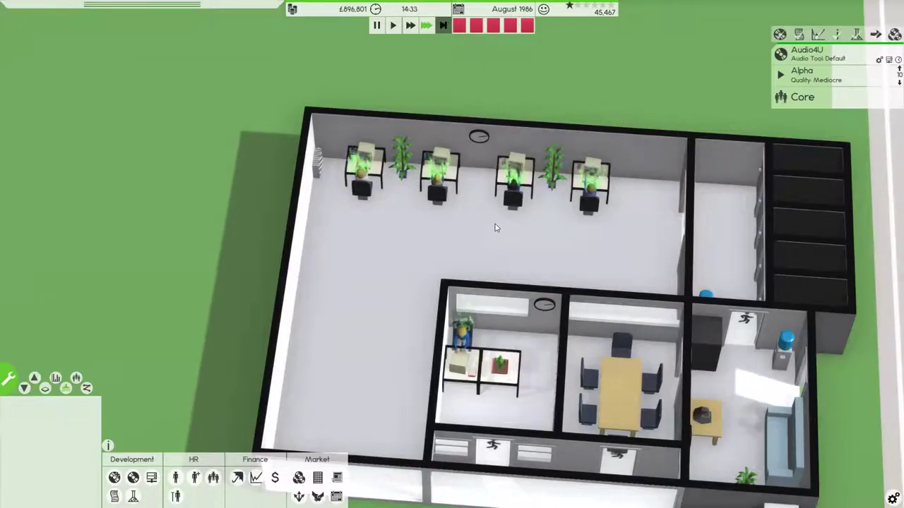
pyautogui.scroll(2, 495, 224)
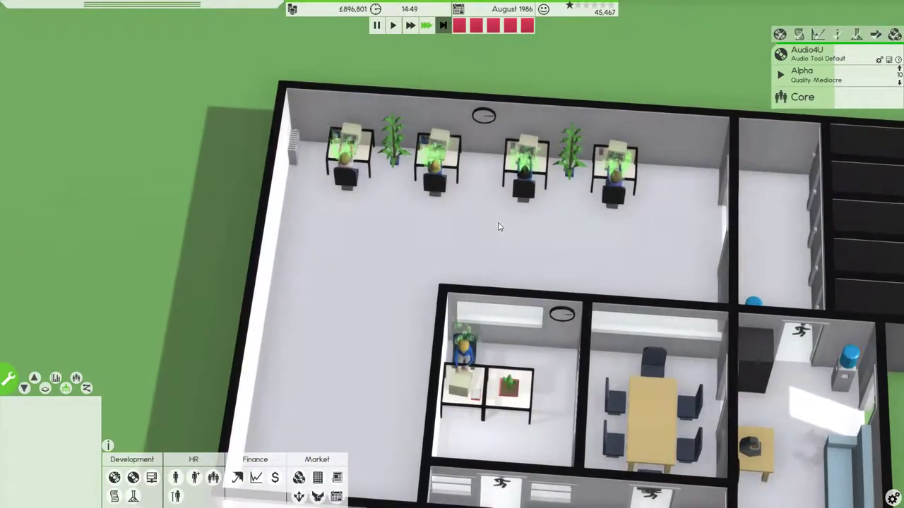
pyautogui.moveTo(498, 226); pyautogui.dragTo(460, 151)
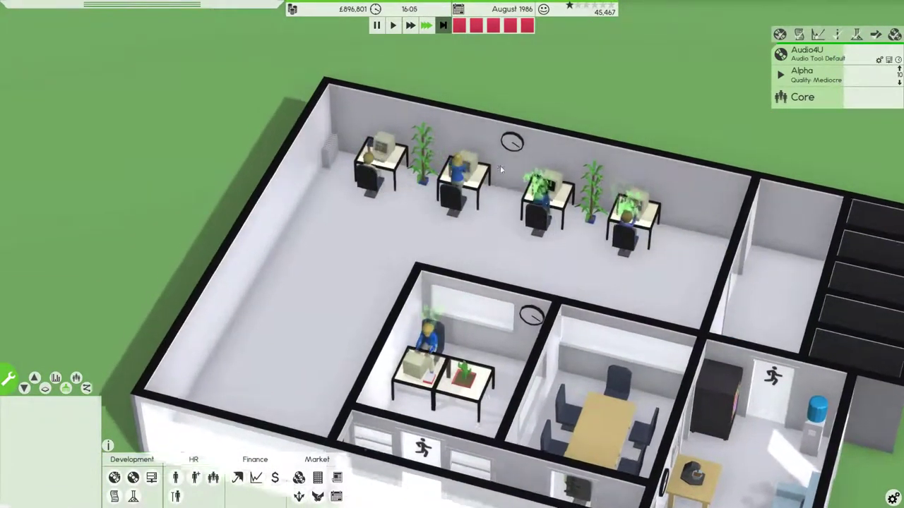
pyautogui.scroll(-2, 500, 165)
pyautogui.scroll(2, 605, 105)
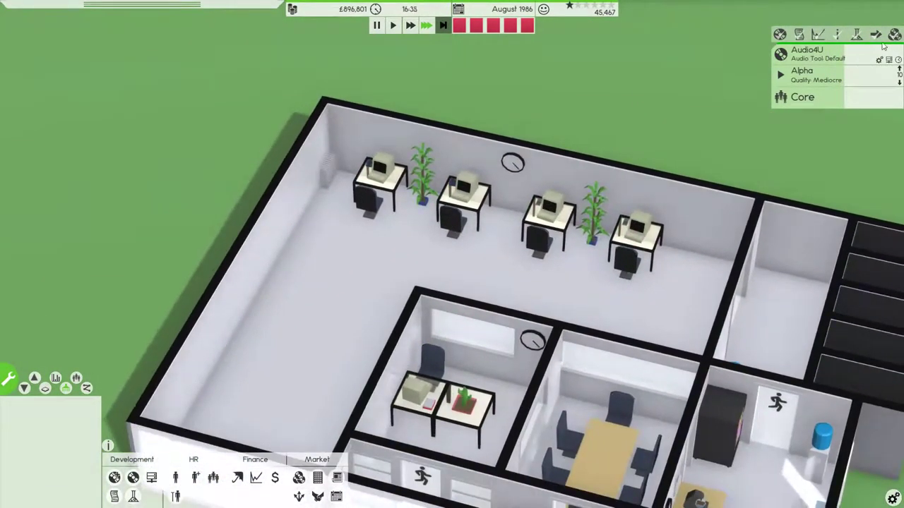
pyautogui.click(805, 71)
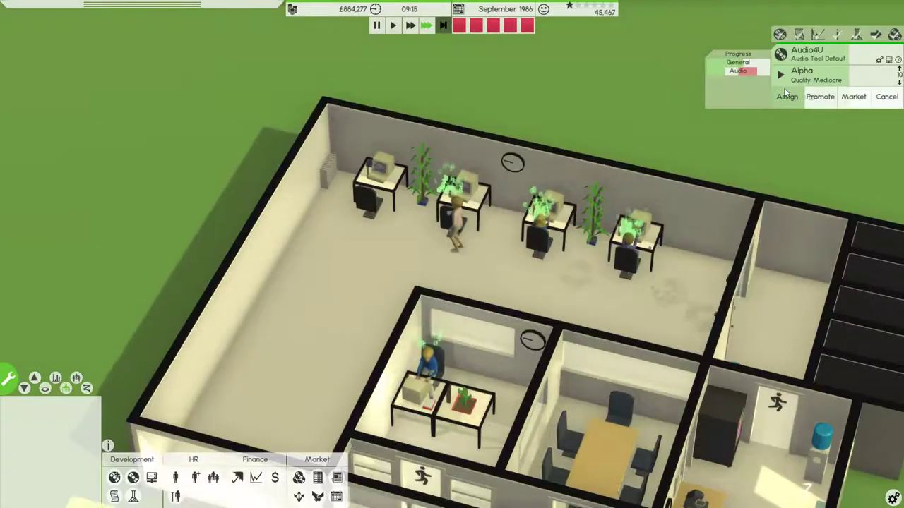
pyautogui.click(786, 96)
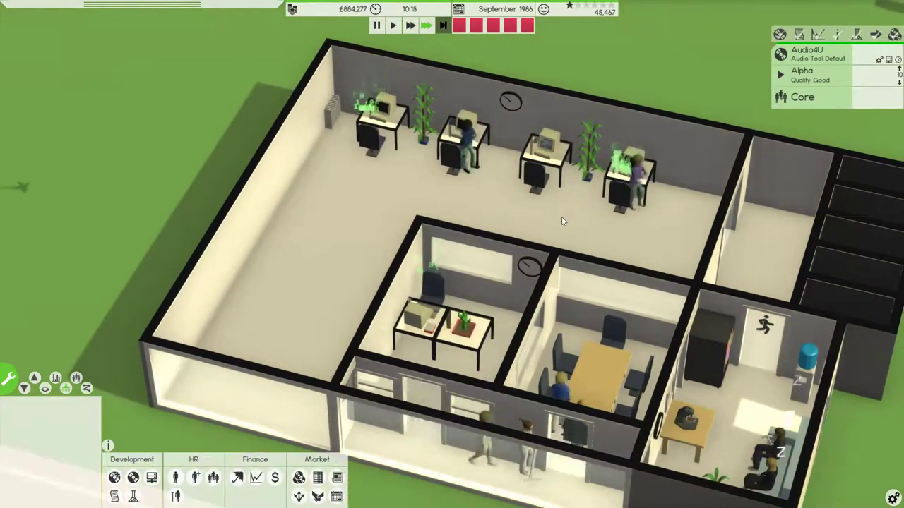
pyautogui.scroll(-2, 645, 182)
pyautogui.moveTo(565, 212); pyautogui.dragTo(433, 257)
pyautogui.scroll(-2, 434, 257)
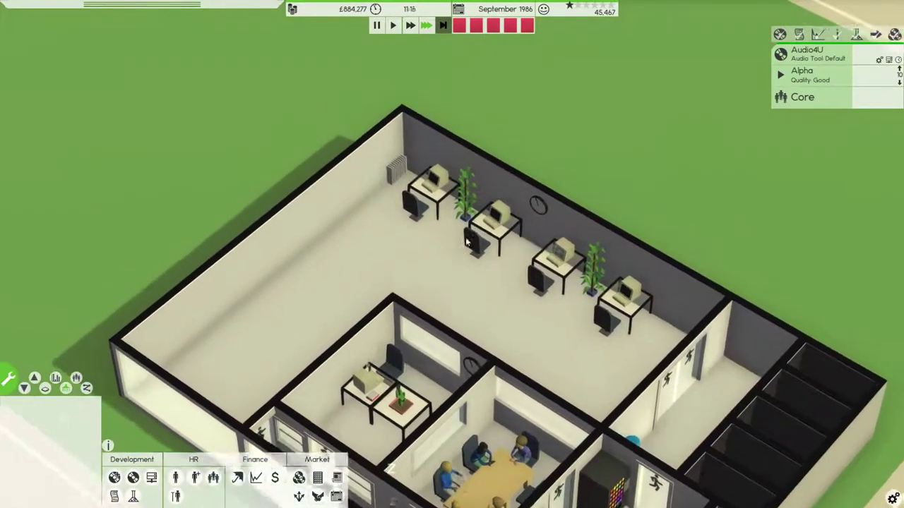
pyautogui.scroll(2, 495, 211)
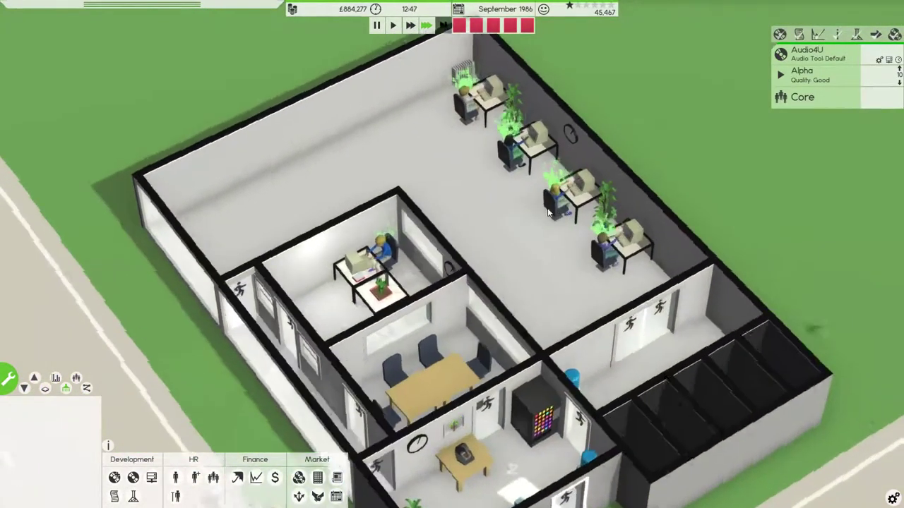
pyautogui.moveTo(531, 185); pyautogui.dragTo(416, 187)
pyautogui.scroll(-2, 417, 187)
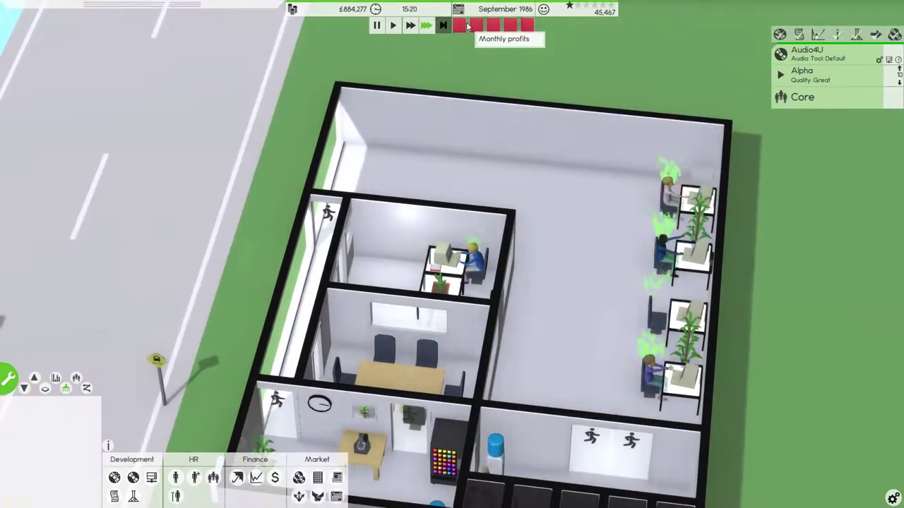
pyautogui.click(460, 27)
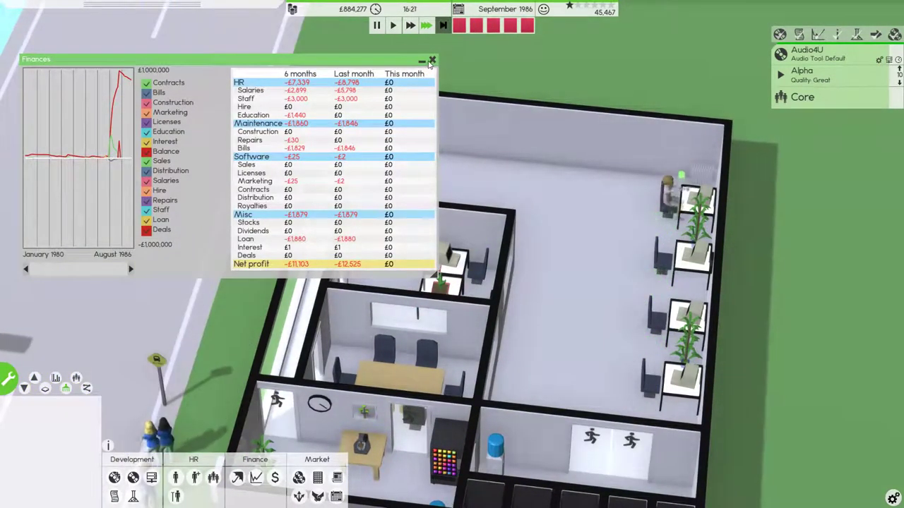
# Close the finances breakdown and orbit the camera around the building
pyautogui.click(433, 59)
pyautogui.scroll(-3, 437, 98)
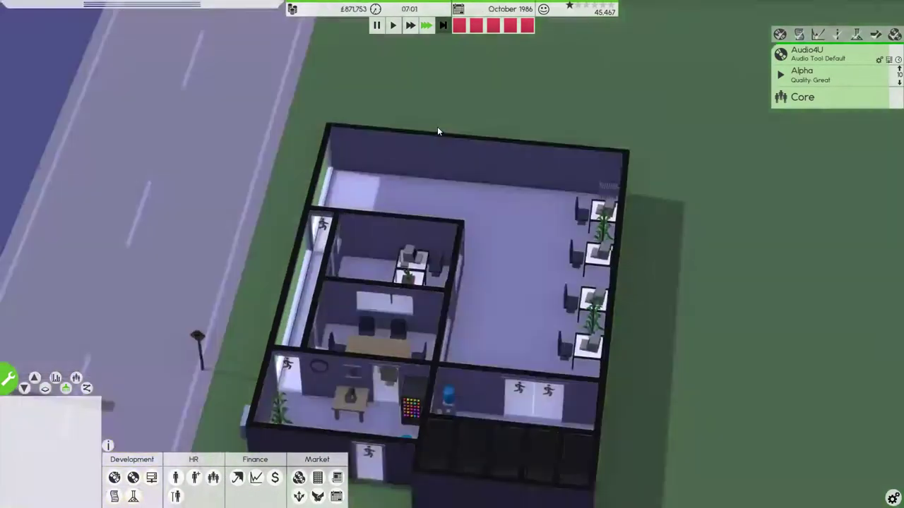
pyautogui.moveTo(437, 126); pyautogui.dragTo(549, 128)
pyautogui.moveTo(488, 167); pyautogui.dragTo(581, 144)
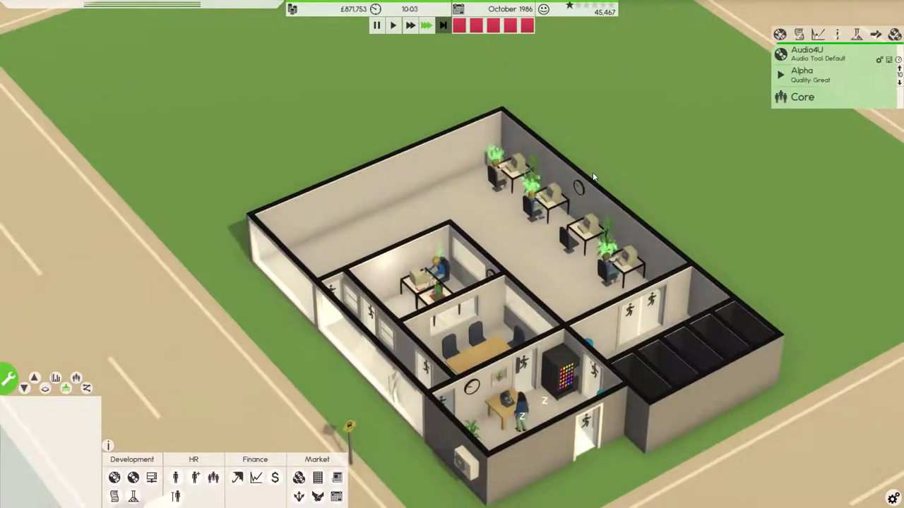
pyautogui.scroll(3, 596, 176)
pyautogui.scroll(2, 597, 175)
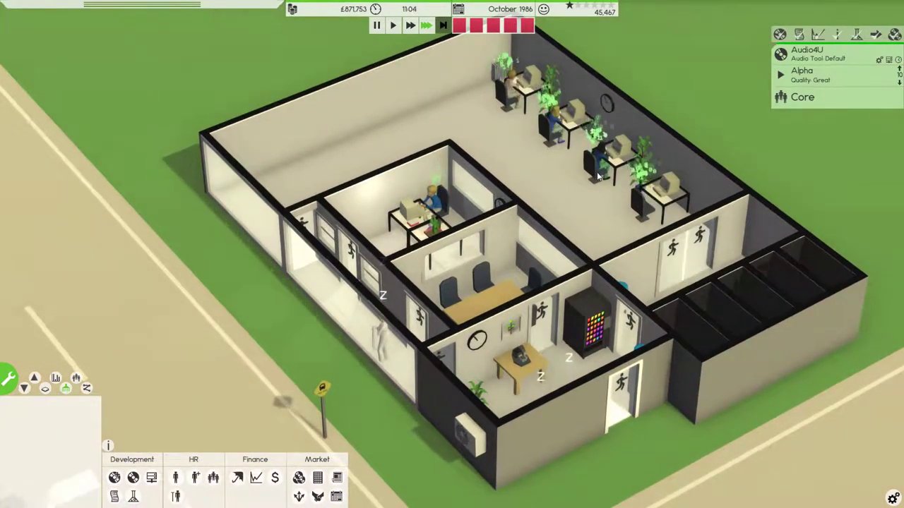
# Promote Audio4U out of Alpha, through Beta, and release it
pyautogui.click(819, 97)
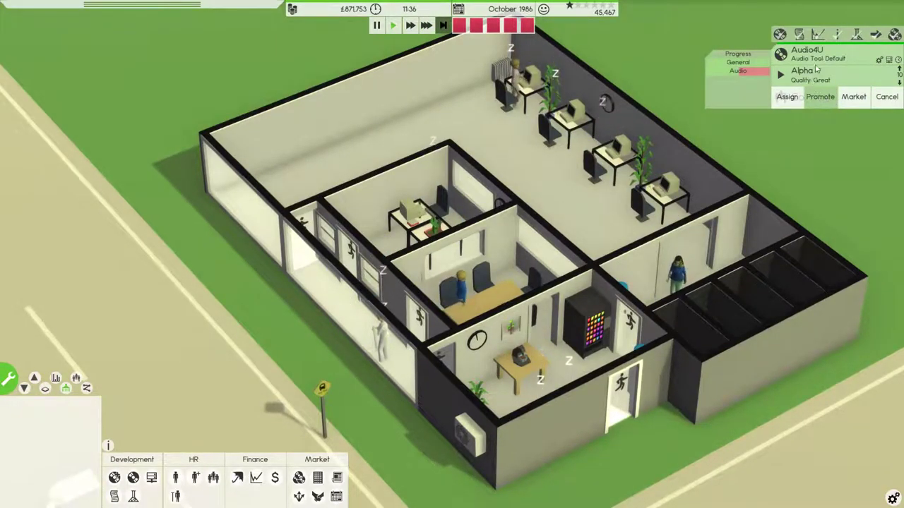
pyautogui.click(823, 97)
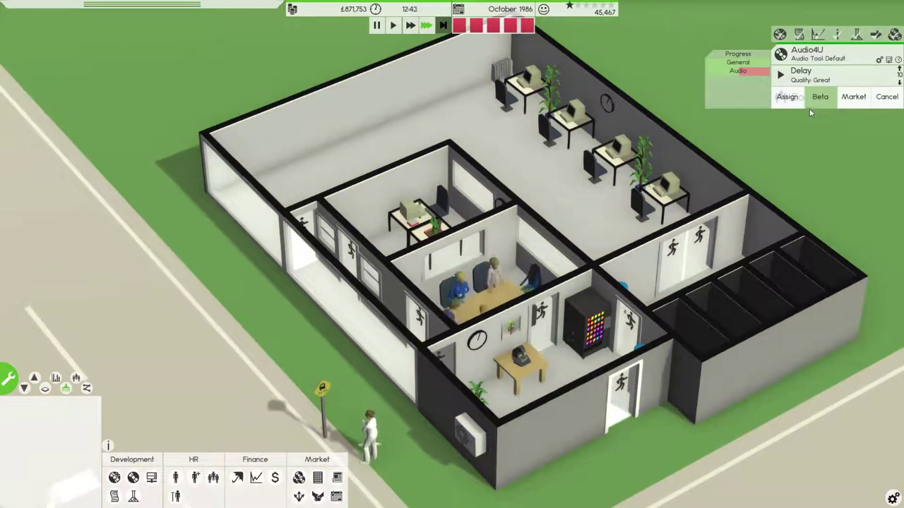
pyautogui.click(820, 97)
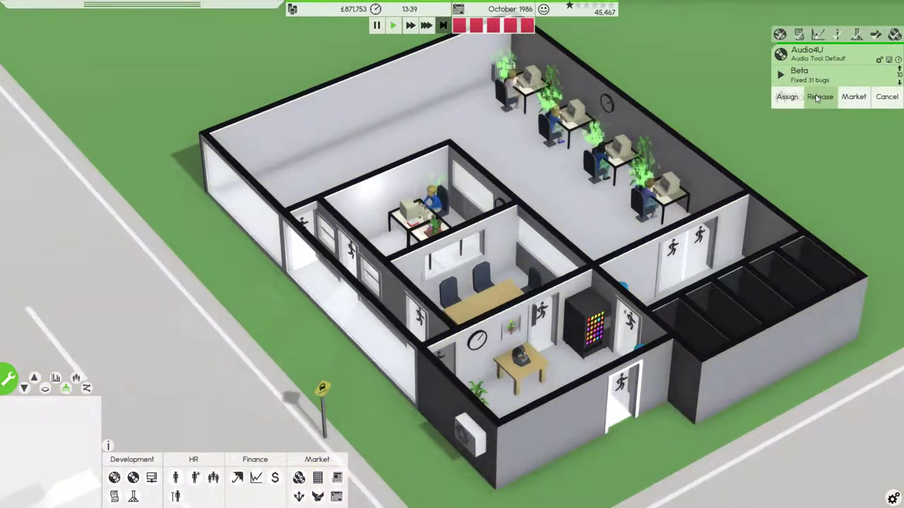
pyautogui.click(818, 97)
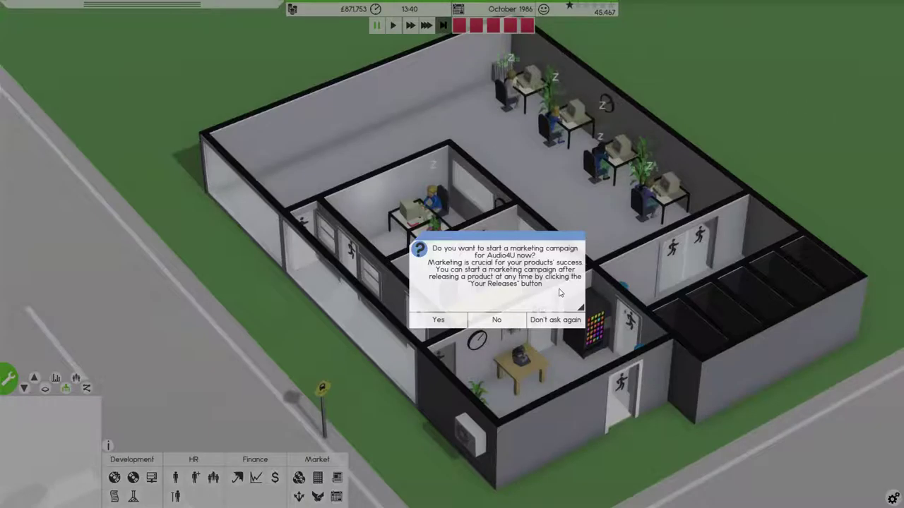
# Accept marketing and start the £3,900 Audio4U campaign on all four media
pyautogui.click(452, 319)
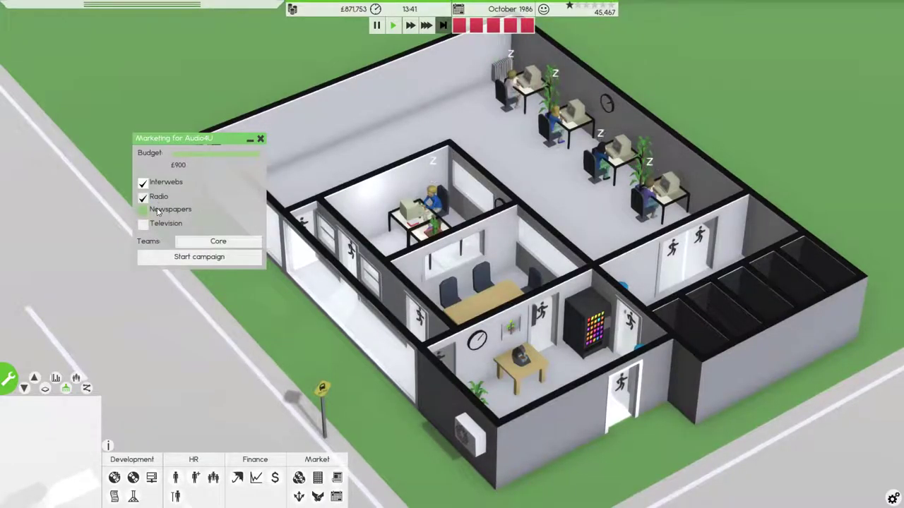
pyautogui.click(192, 260)
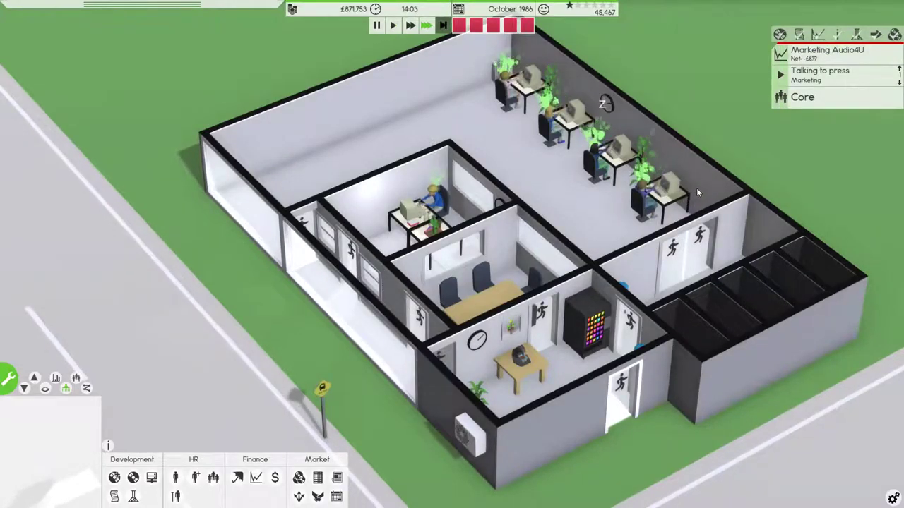
pyautogui.scroll(-2, 681, 205)
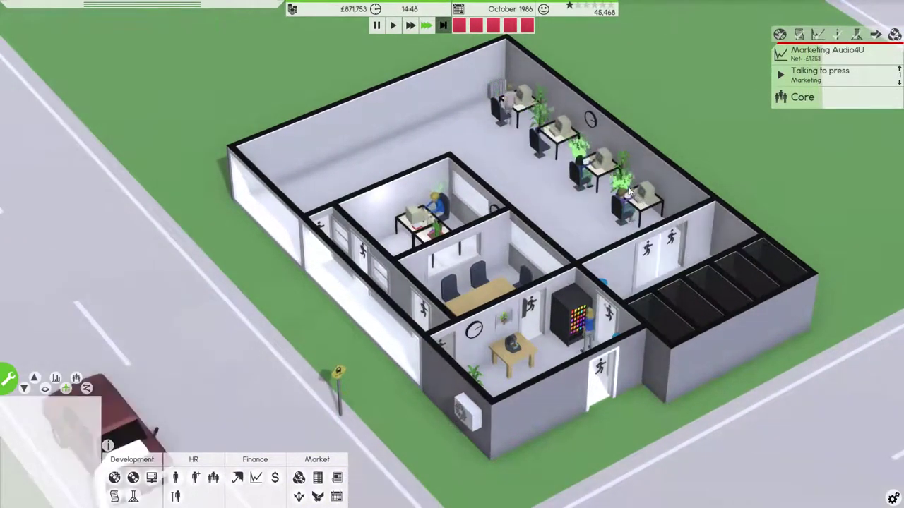
pyautogui.moveTo(630, 190); pyautogui.dragTo(673, 176)
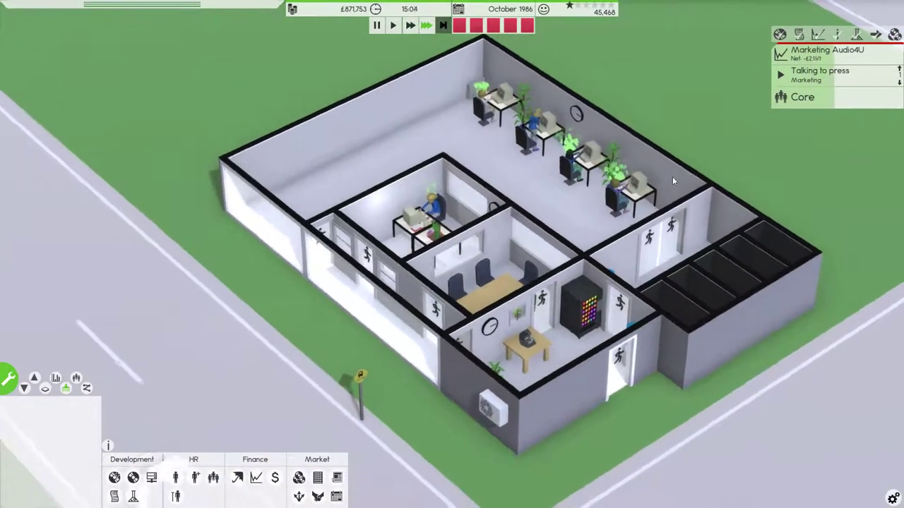
pyautogui.scroll(3, 674, 185)
pyautogui.moveTo(593, 190); pyautogui.dragTo(553, 187)
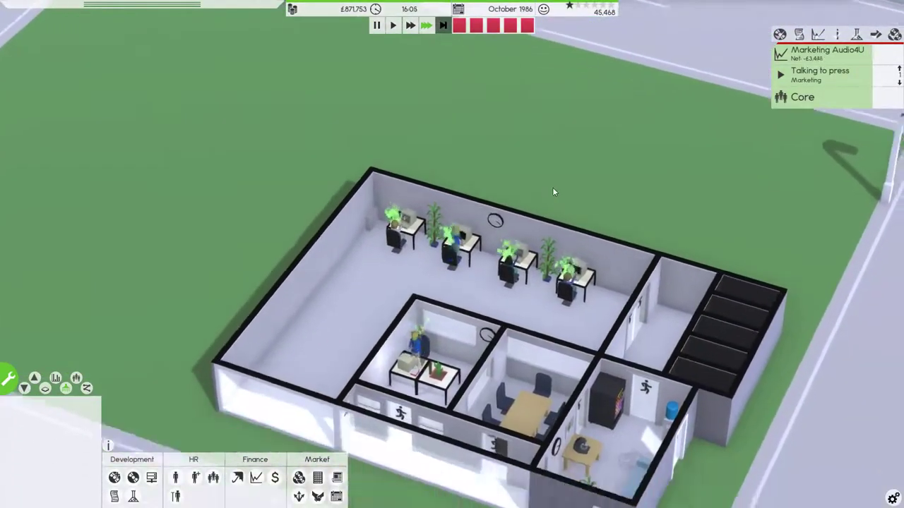
pyautogui.scroll(1, 600, 189)
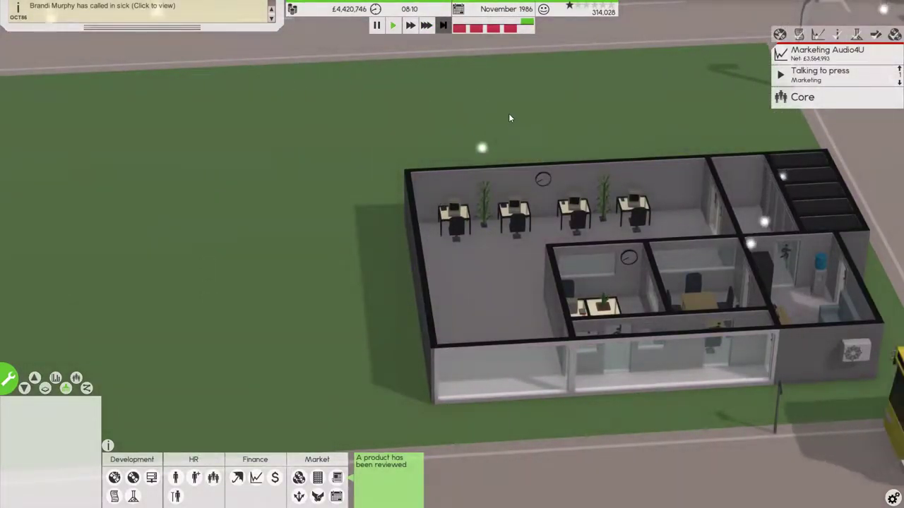
pyautogui.click(524, 28)
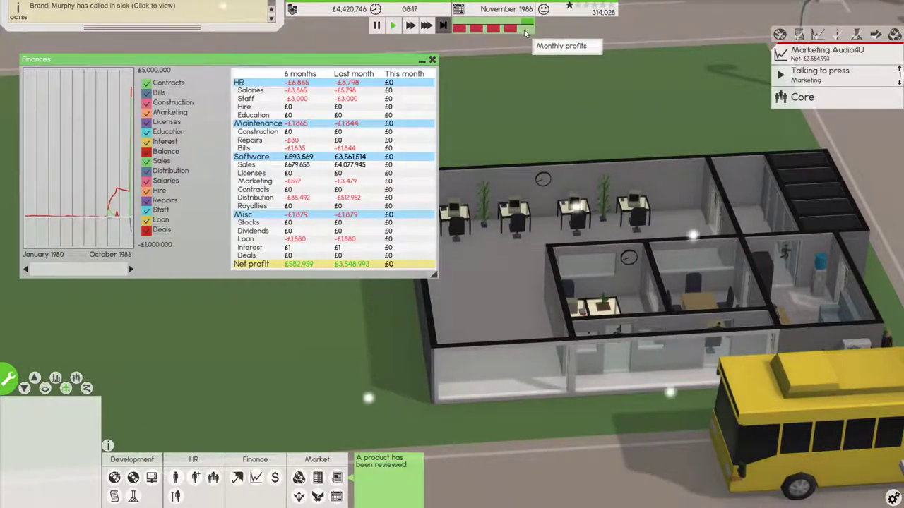
pyautogui.click(433, 60)
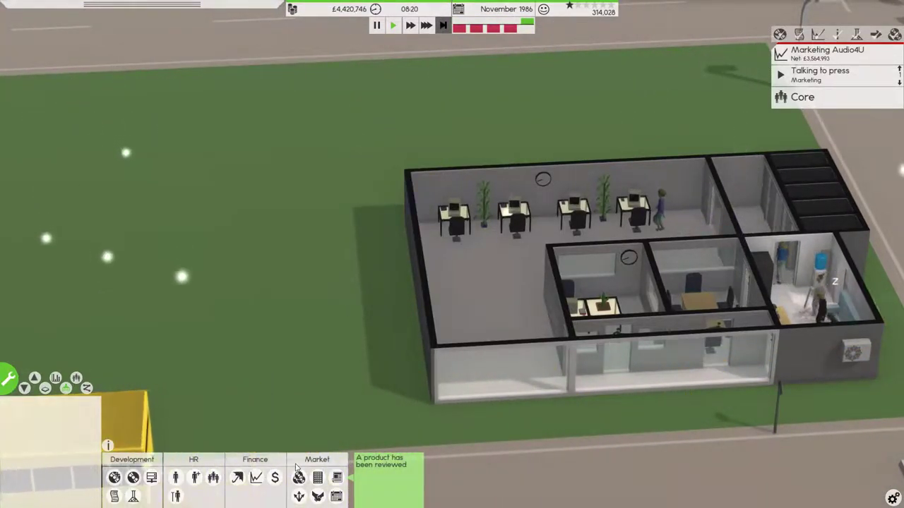
pyautogui.click(337, 479)
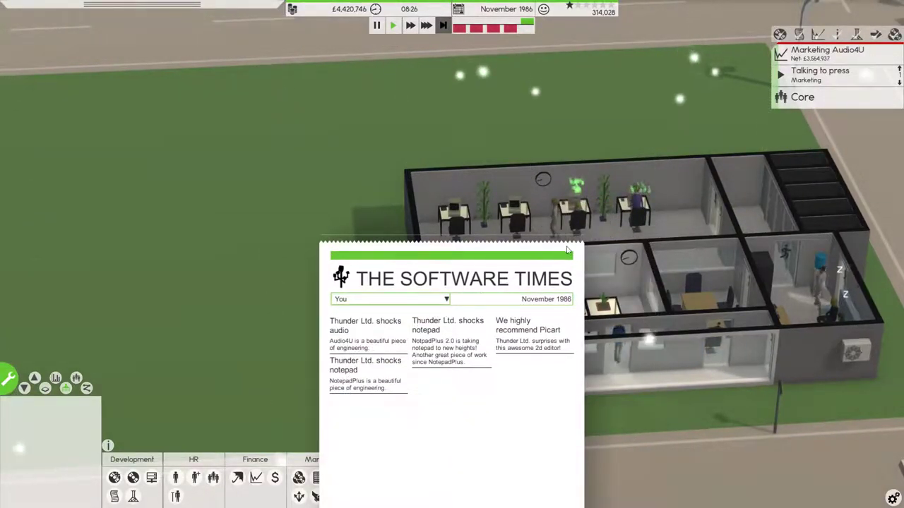
pyautogui.click(280, 252)
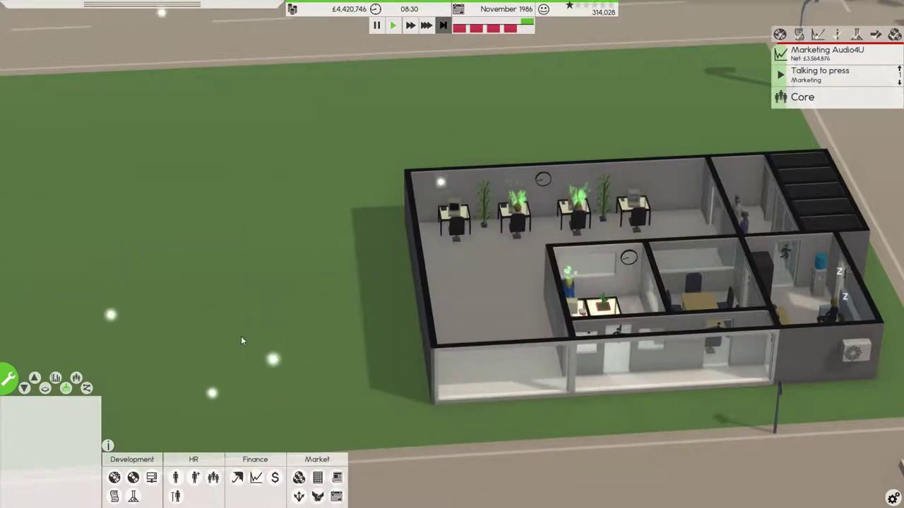
# In Your Releases, try trading Audio4U's IP (no buyers), then view Audio4U's details
pyautogui.click(133, 478)
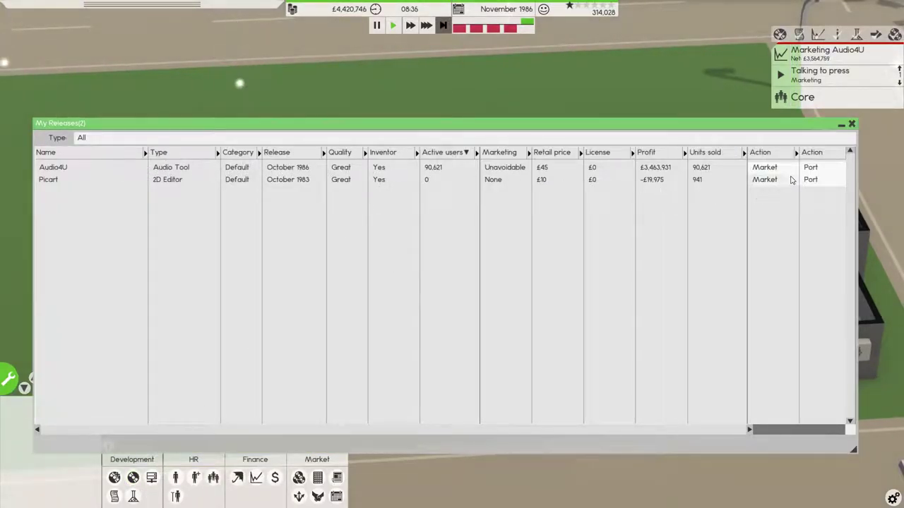
pyautogui.moveTo(571, 432); pyautogui.dragTo(727, 432)
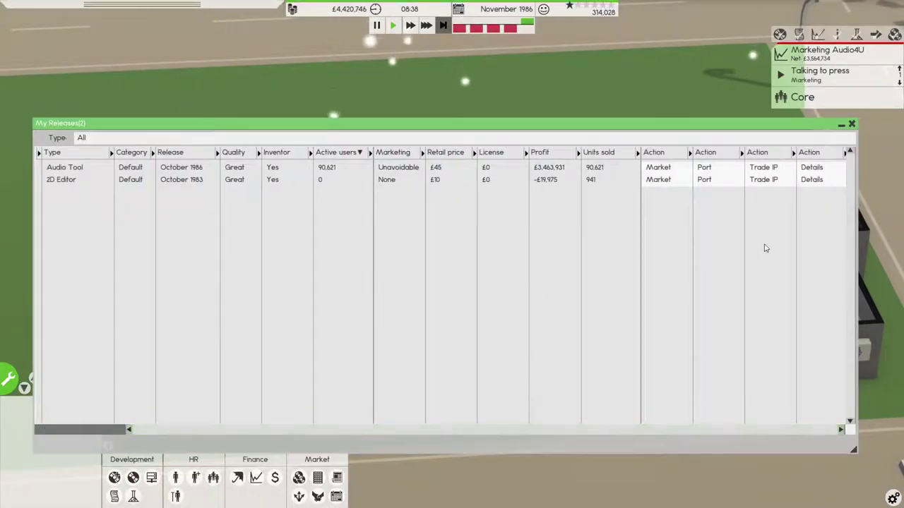
pyautogui.click(763, 168)
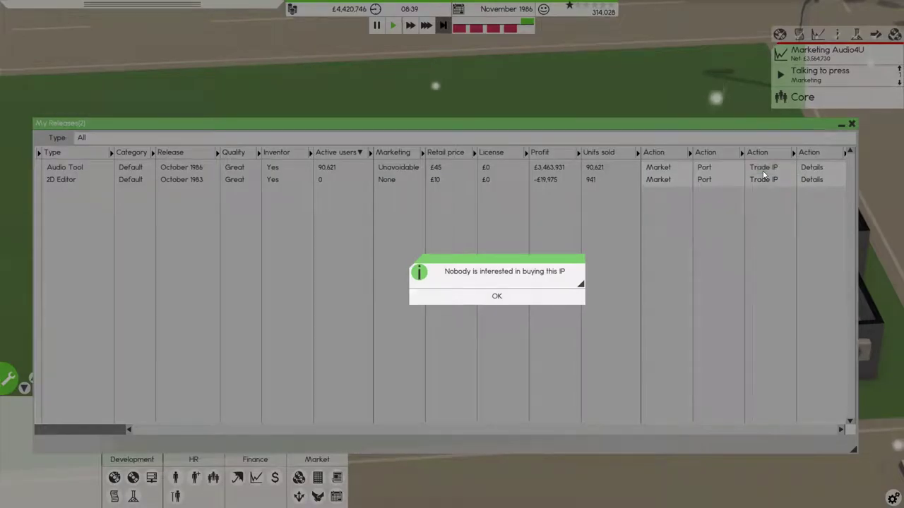
pyautogui.click(521, 294)
pyautogui.click(812, 168)
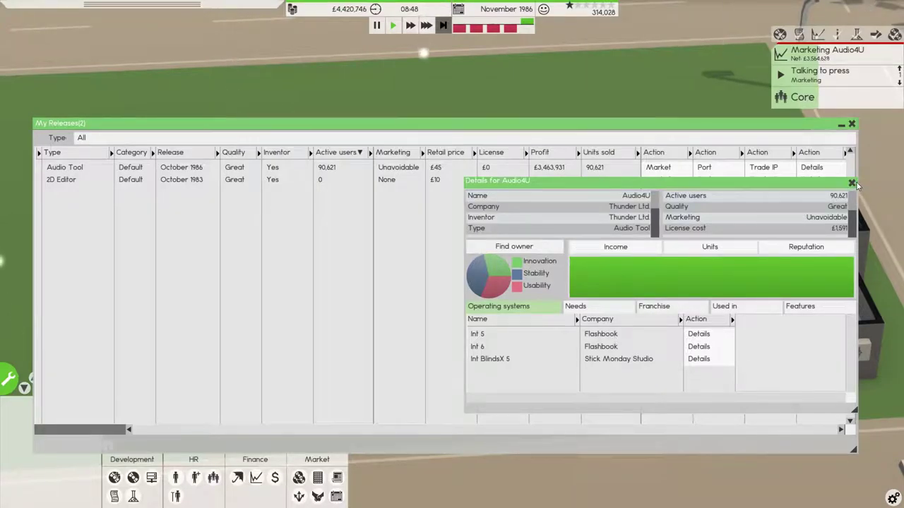
# Close Audio4U's details and the releases list, then rotate the camera over the office
pyautogui.click(852, 185)
pyautogui.click(852, 124)
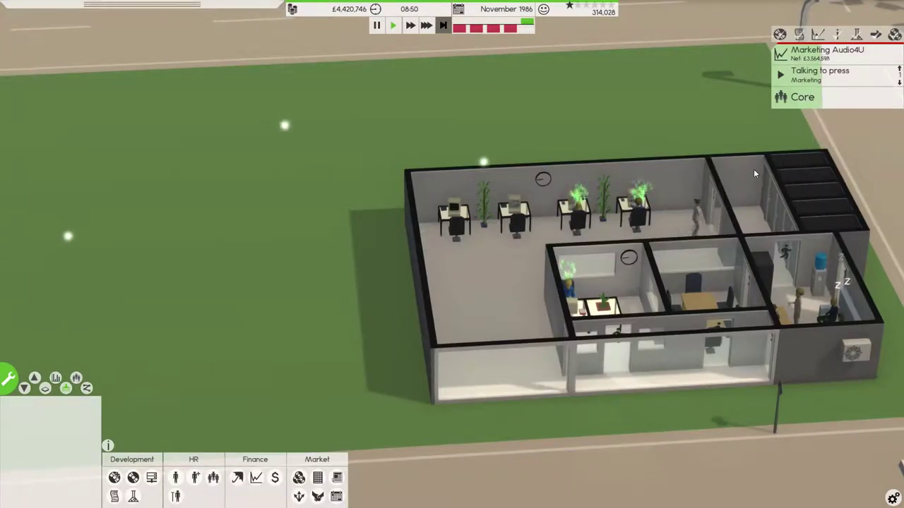
pyautogui.scroll(2, 691, 217)
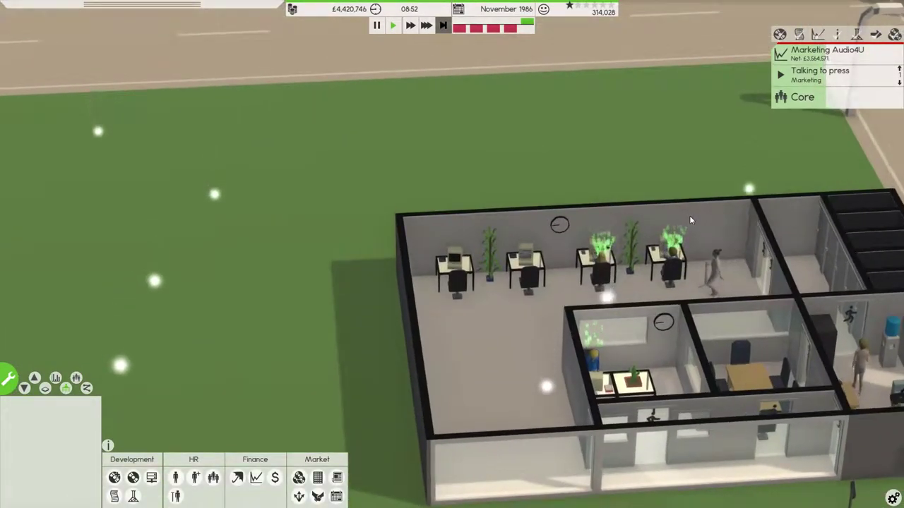
pyautogui.moveTo(689, 220); pyautogui.dragTo(598, 252)
pyautogui.moveTo(286, 398)
pyautogui.mouseDown()
pyautogui.moveTo(401, 303)
pyautogui.moveTo(219, 313)
pyautogui.moveTo(302, 296)
pyautogui.moveTo(302, 333)
pyautogui.mouseUp()
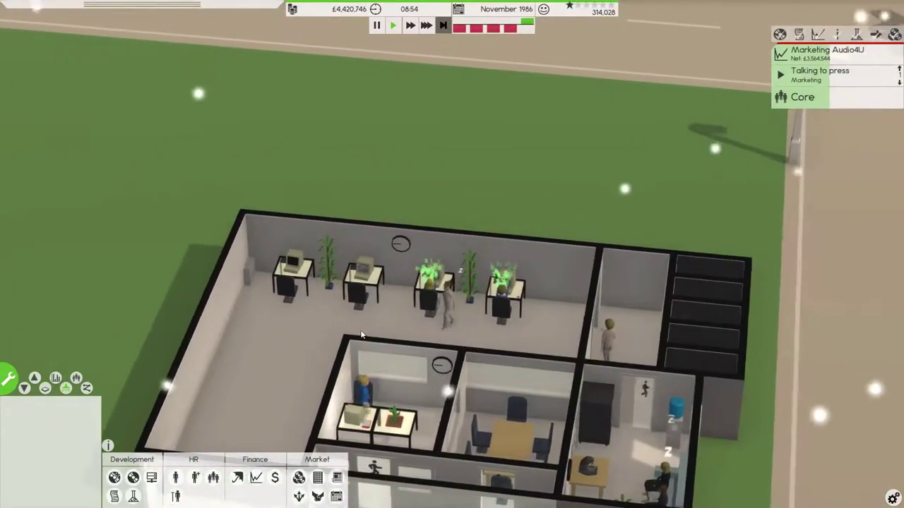
pyautogui.scroll(1, 360, 335)
pyautogui.scroll(1, 360, 332)
pyautogui.scroll(1, 375, 325)
pyautogui.scroll(1, 394, 321)
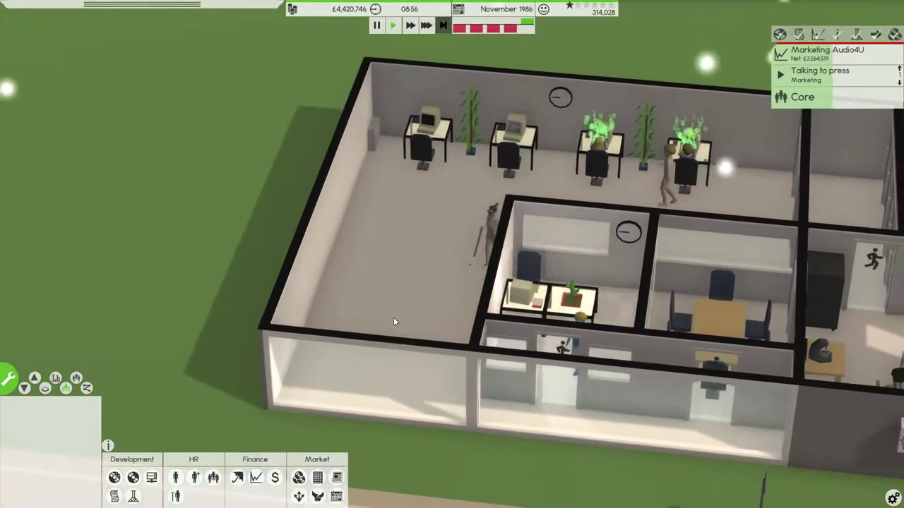
pyautogui.scroll(2, 328, 292)
pyautogui.scroll(-1, 323, 331)
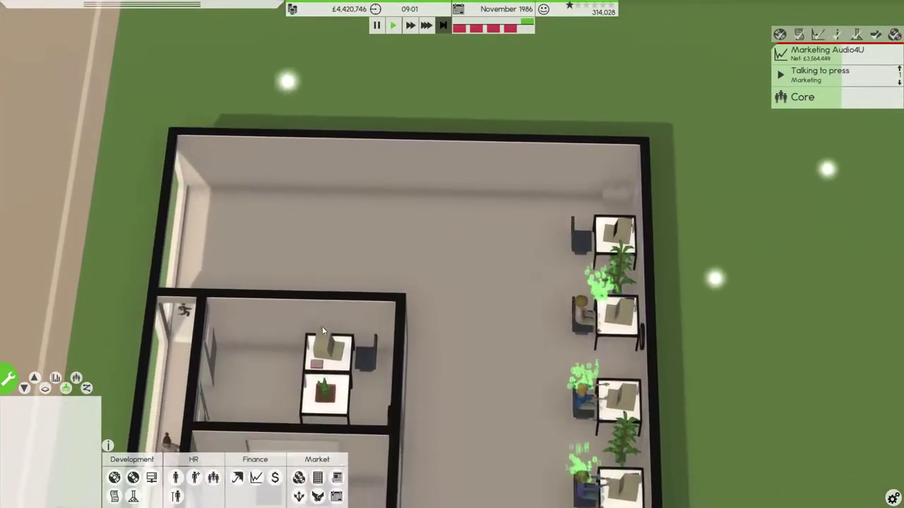
pyautogui.scroll(-1, 322, 330)
pyautogui.scroll(1, 323, 331)
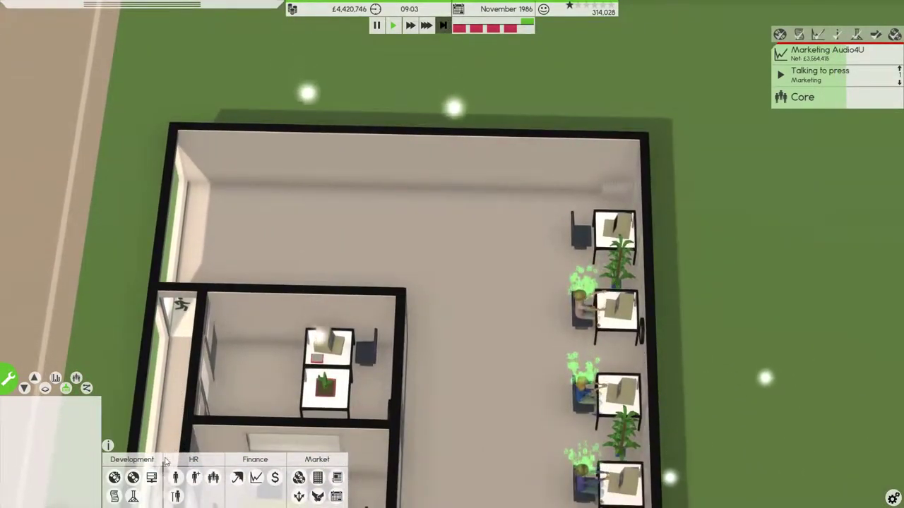
# Start a new software design, try select-all and reset, then make it a Game Engine with all features
pyautogui.click(114, 496)
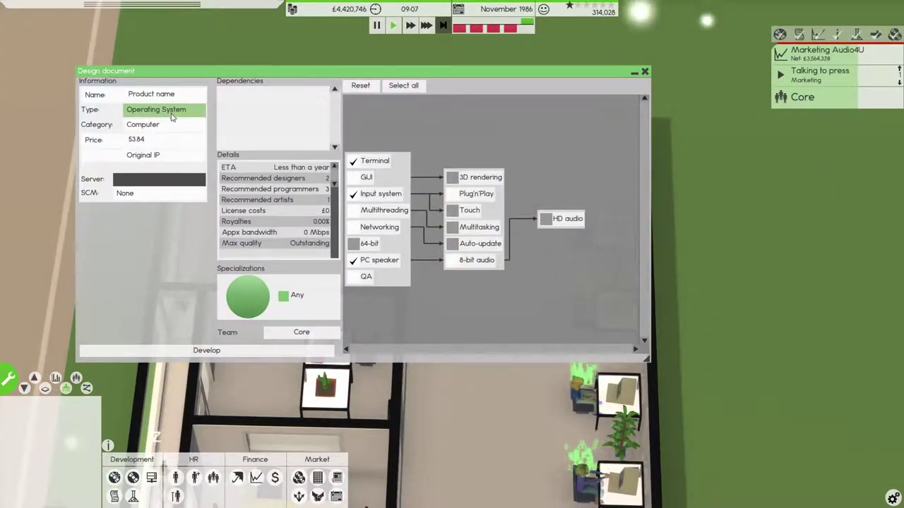
pyautogui.click(403, 85)
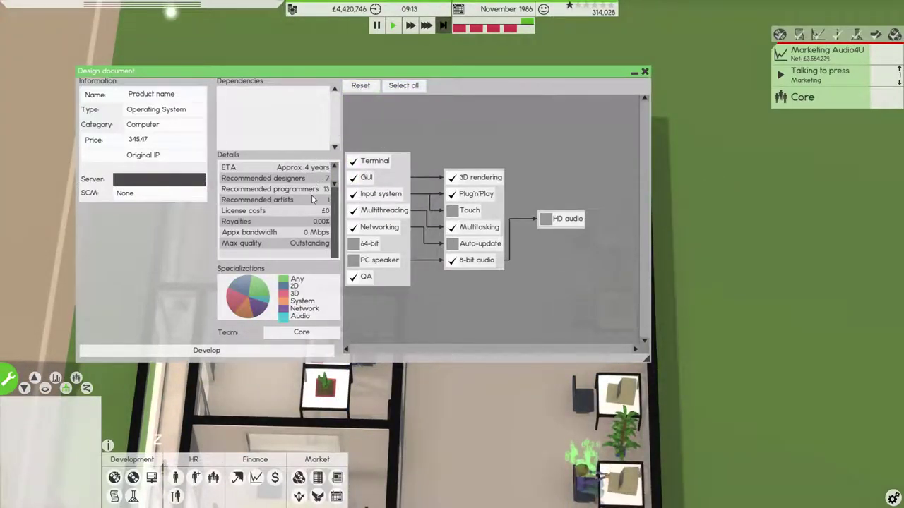
pyautogui.scroll(-3, 313, 199)
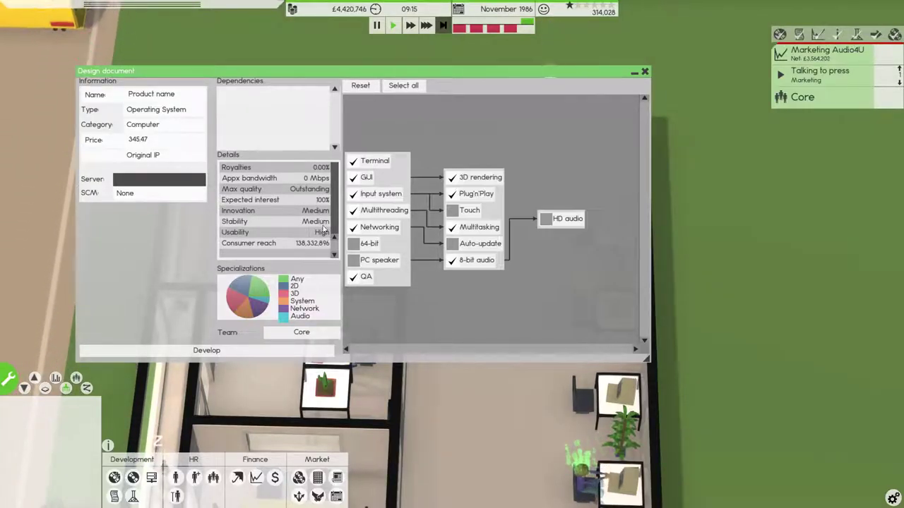
pyautogui.click(362, 86)
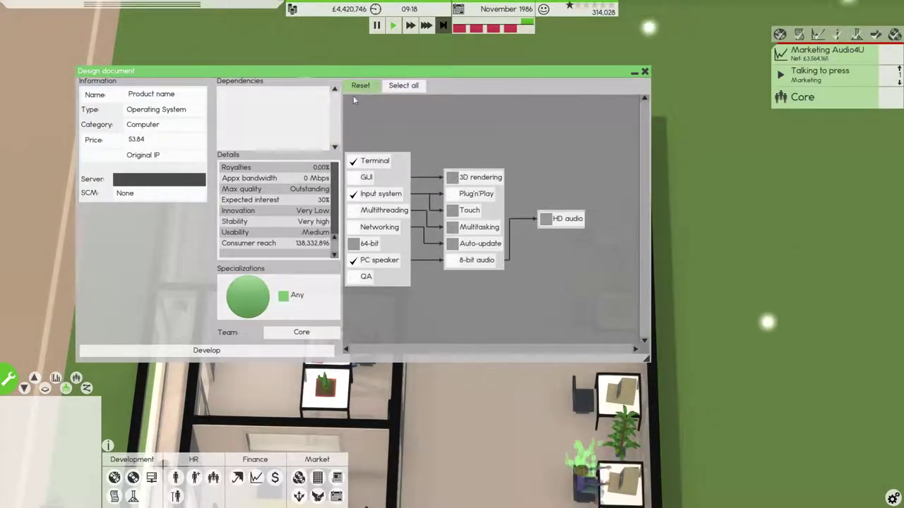
pyautogui.click(159, 110)
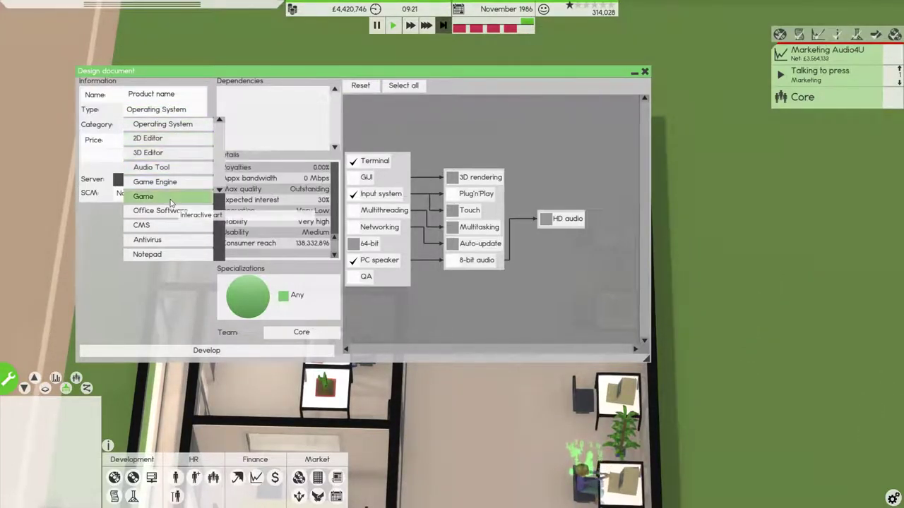
pyautogui.click(155, 182)
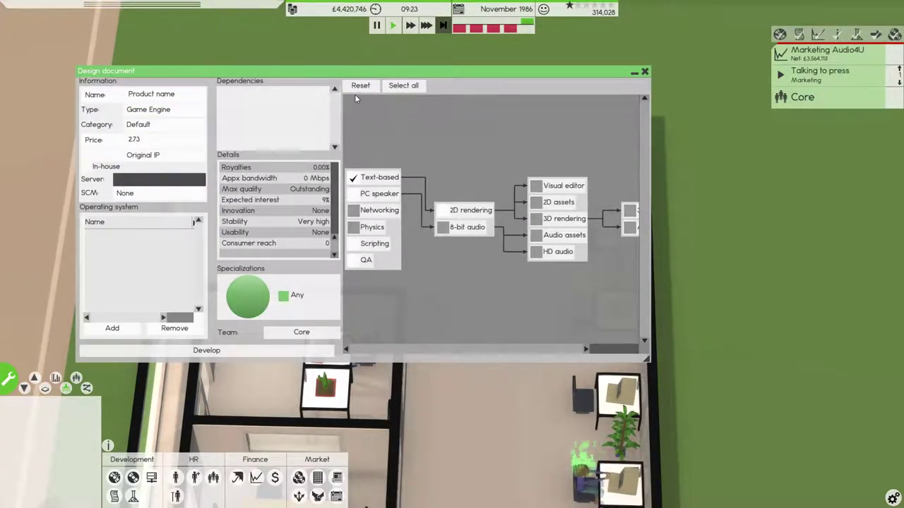
pyautogui.scroll(5, 275, 219)
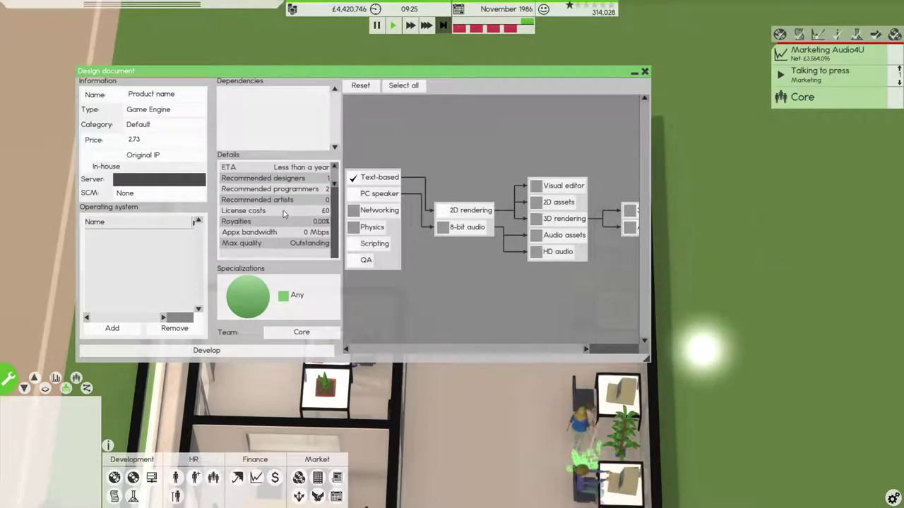
pyautogui.click(403, 86)
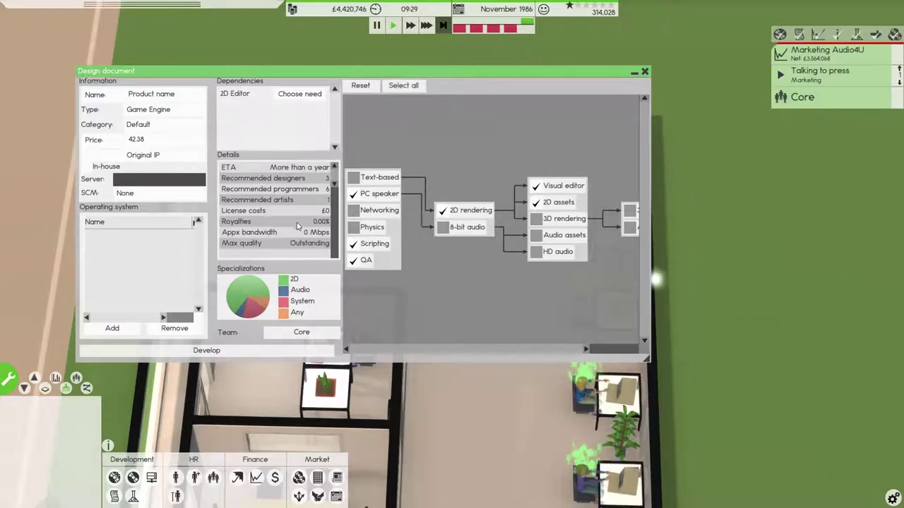
pyautogui.click(154, 111)
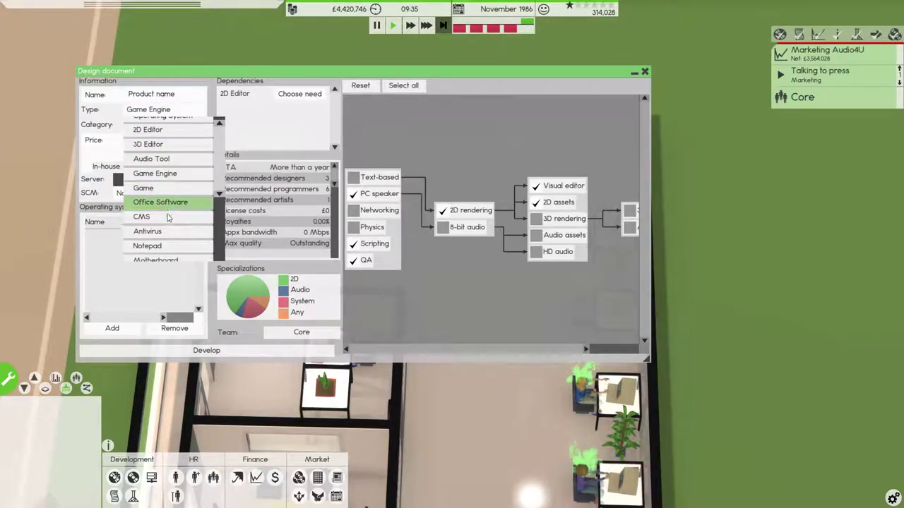
pyautogui.scroll(-5, 158, 220)
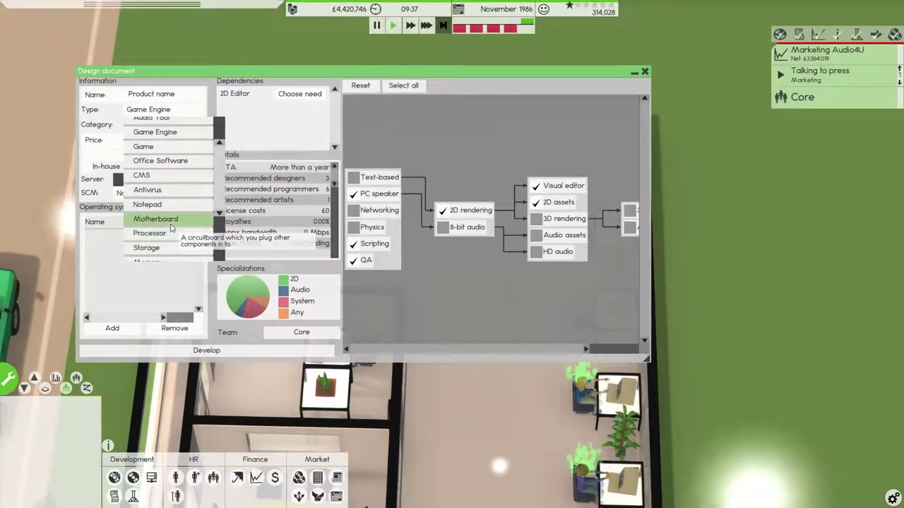
pyautogui.scroll(-4, 170, 228)
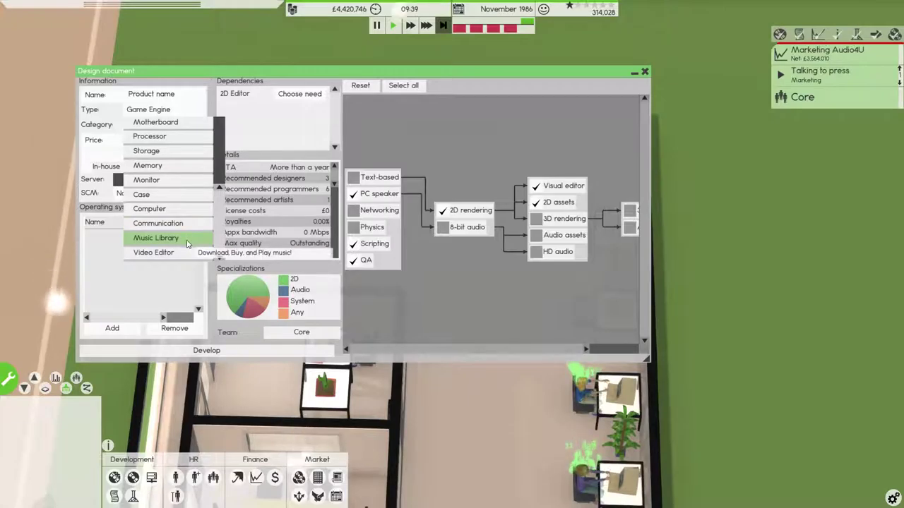
# Change the product type from Game Engine to Video Editor
pyautogui.click(176, 255)
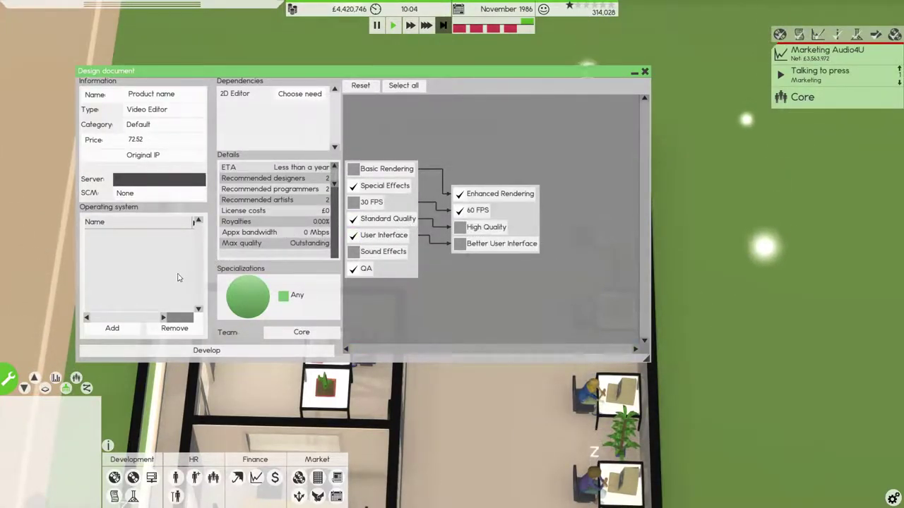
# Sort the operating systems by release date and select all 18, newest to oldest
pyautogui.click(112, 327)
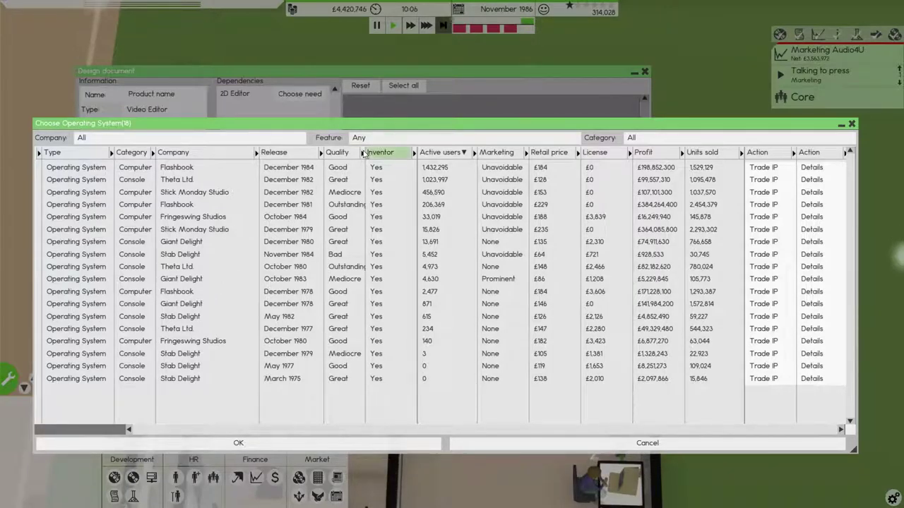
pyautogui.click(338, 153)
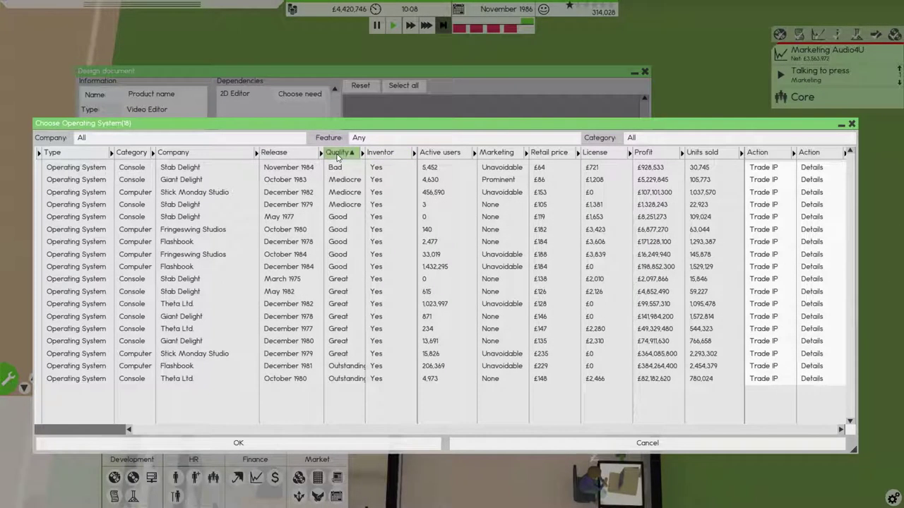
pyautogui.click(337, 157)
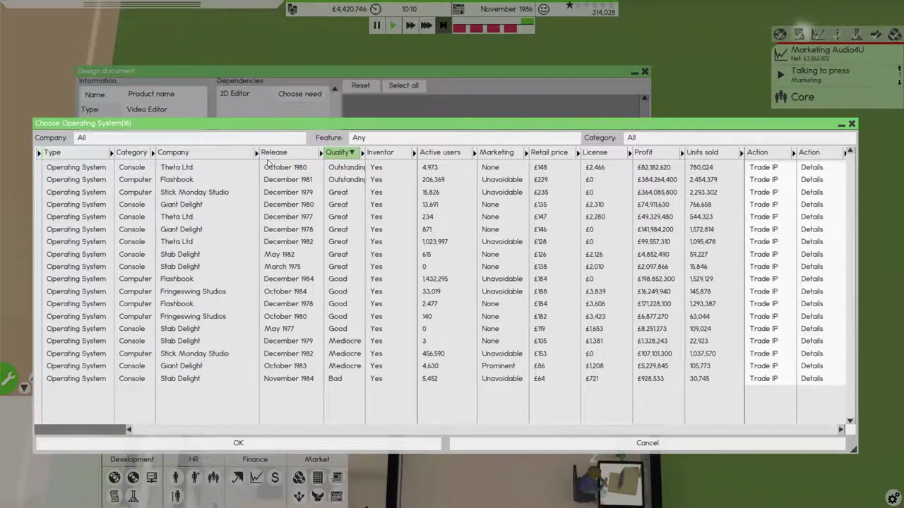
pyautogui.click(291, 156)
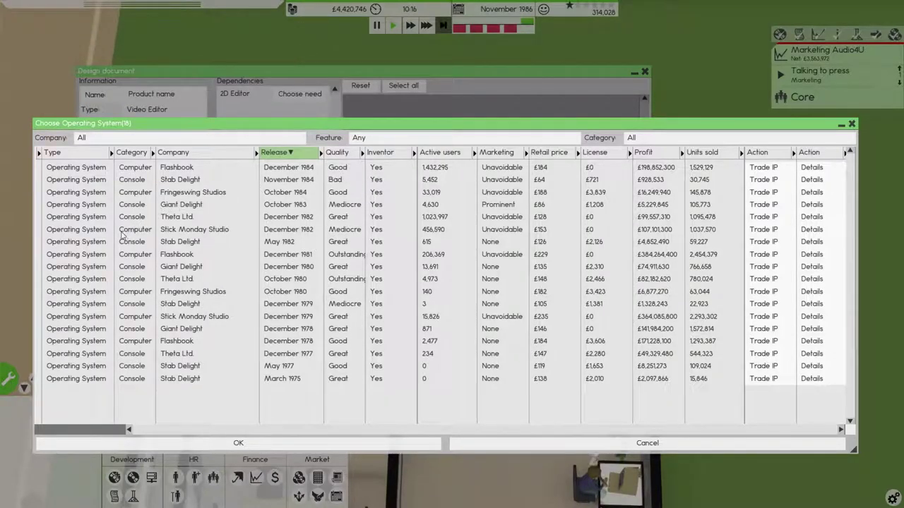
pyautogui.click(61, 170)
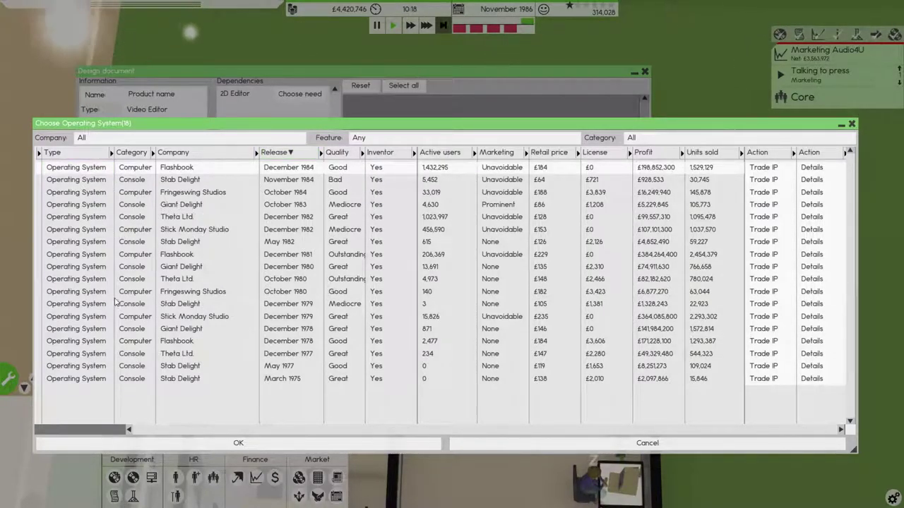
pyautogui.click(75, 379)
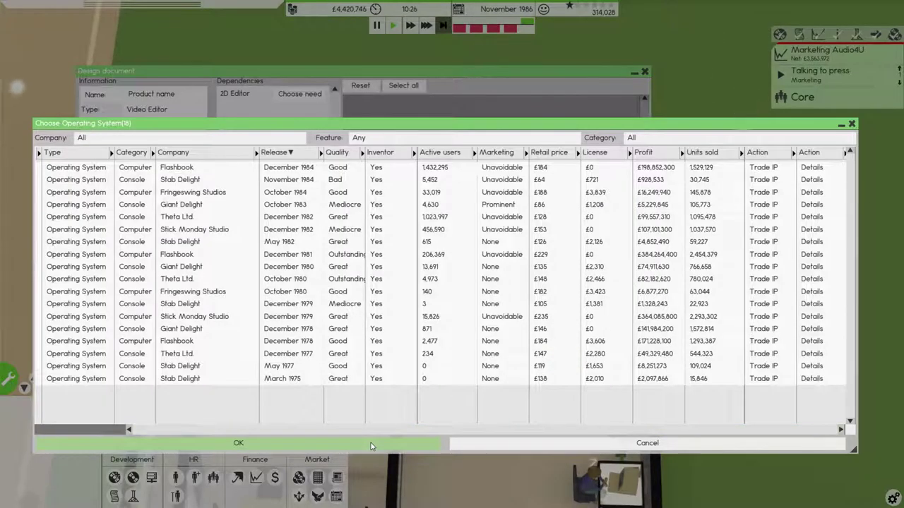
# Confirm the full operating system range, bringing license costs to £27,024
pyautogui.click(238, 442)
pyautogui.scroll(-2, 169, 290)
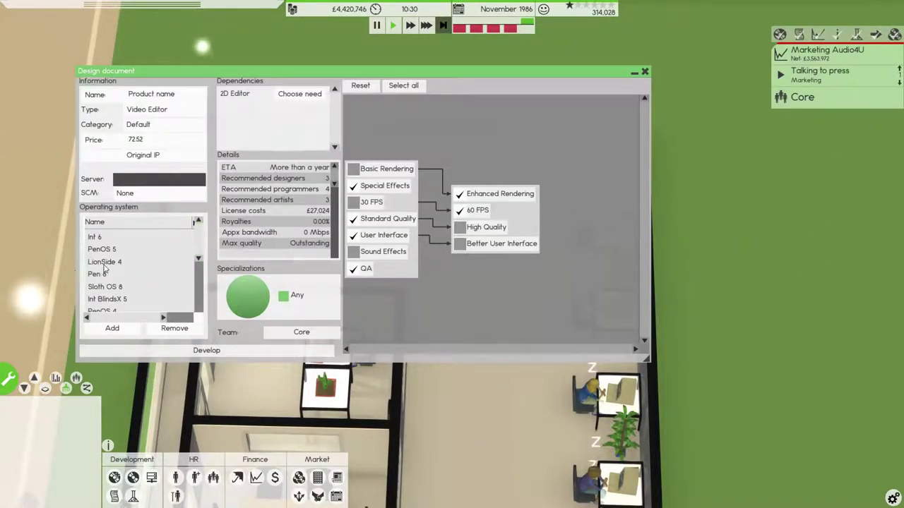
pyautogui.scroll(3, 128, 265)
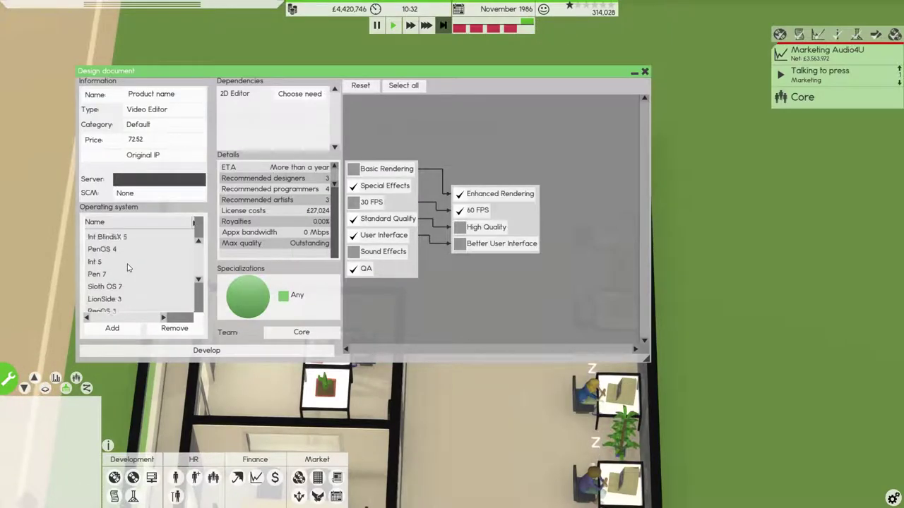
pyautogui.scroll(-5, 286, 226)
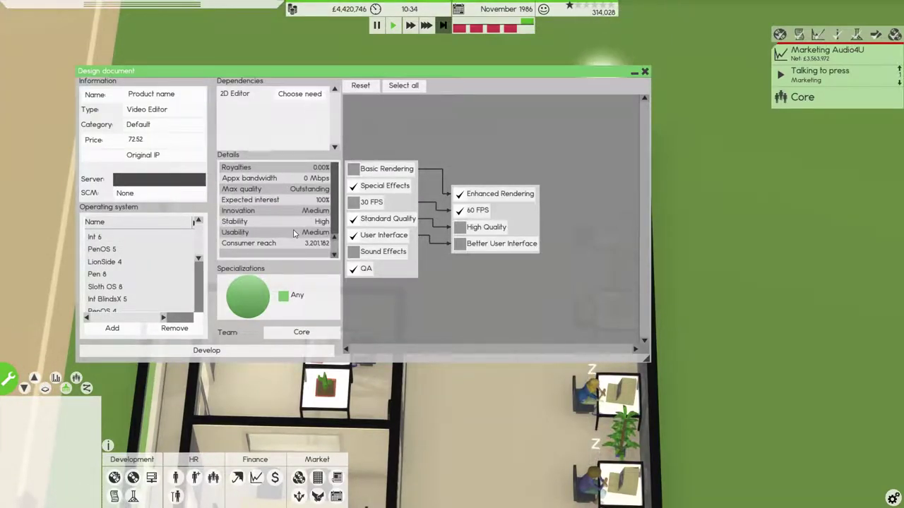
pyautogui.scroll(5, 294, 233)
pyautogui.scroll(-5, 294, 233)
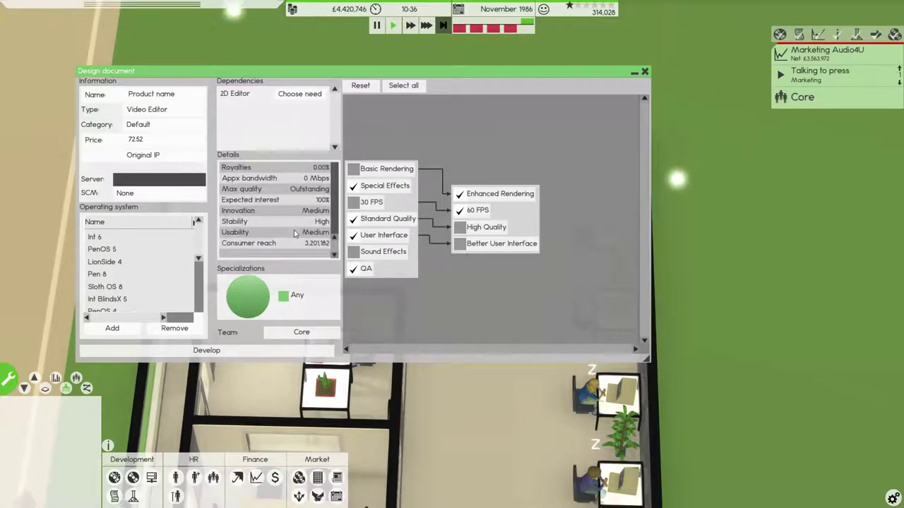
pyautogui.scroll(5, 294, 234)
pyautogui.scroll(-5, 296, 234)
pyautogui.scroll(5, 295, 233)
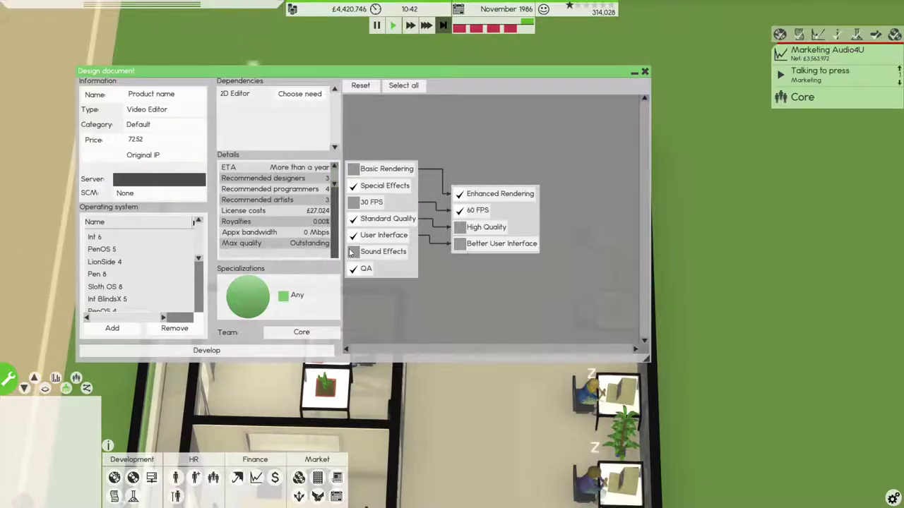
# Compare 2D editors by release date and quality, and license Final Studio 7 as the dependency
pyautogui.click(299, 94)
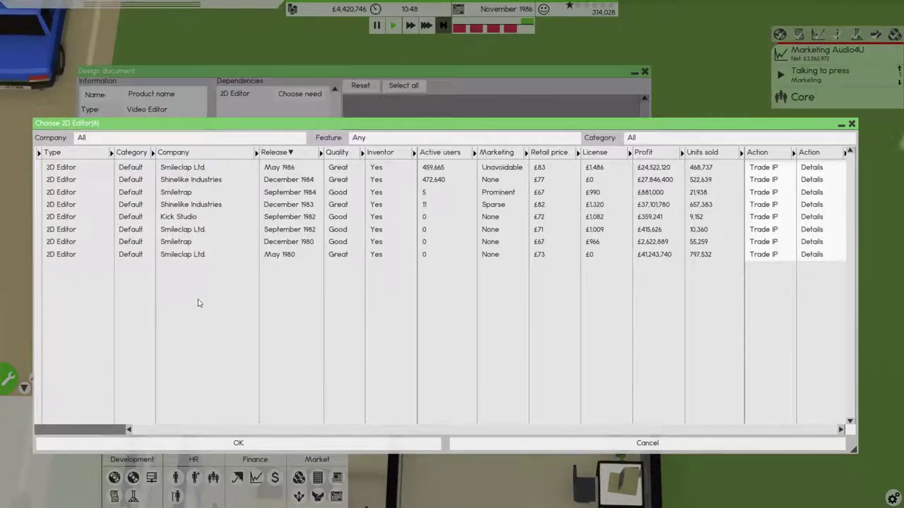
pyautogui.moveTo(113, 428); pyautogui.dragTo(42, 428)
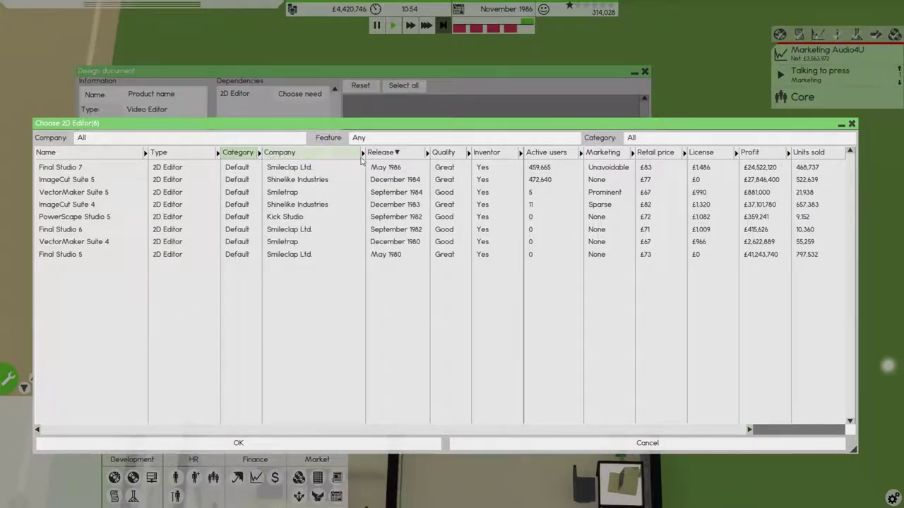
pyautogui.click(385, 153)
pyautogui.click(439, 154)
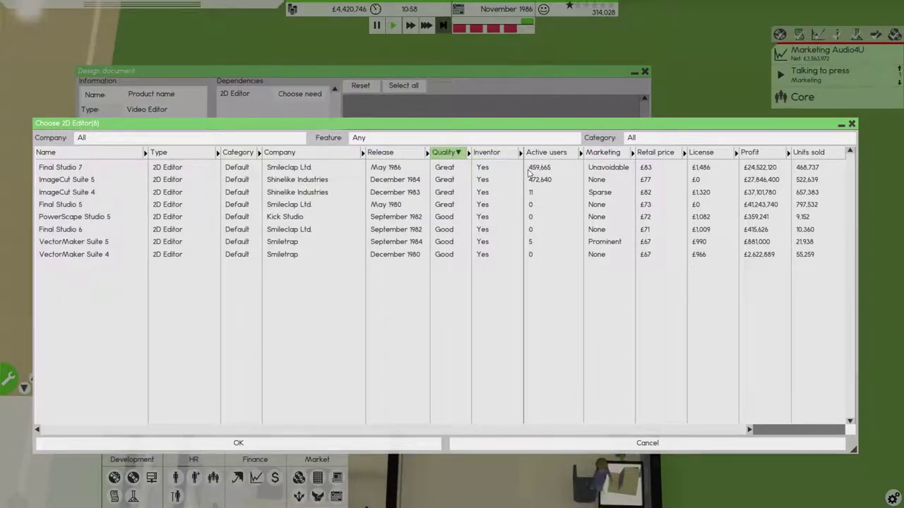
pyautogui.click(541, 168)
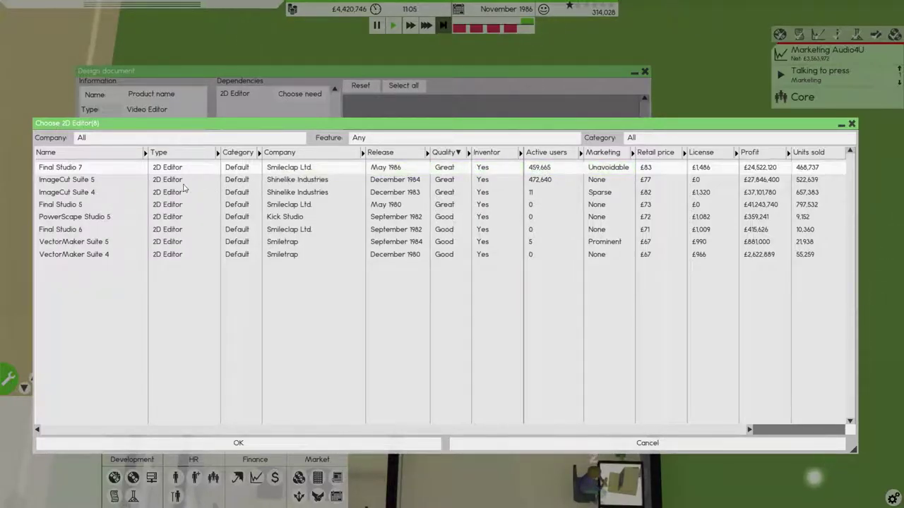
pyautogui.click(98, 181)
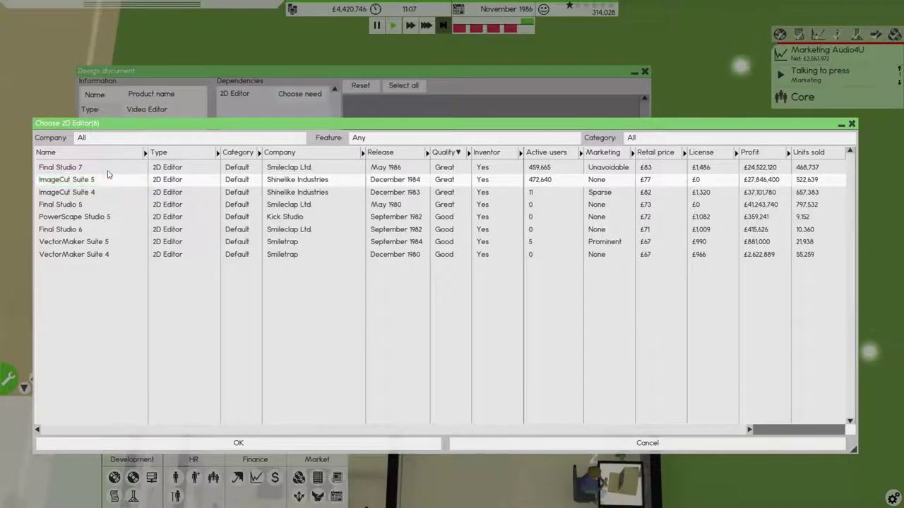
pyautogui.click(109, 169)
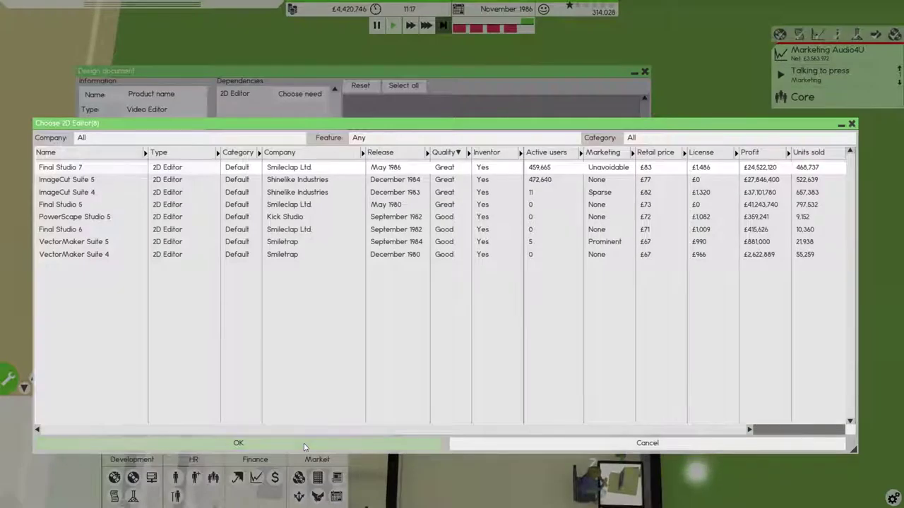
pyautogui.click(238, 443)
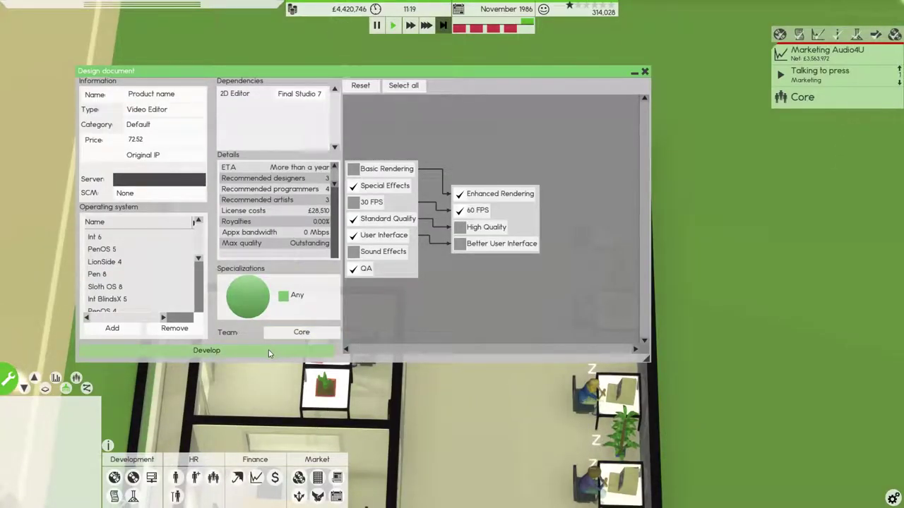
# Find that development needs a product name, then generate several random names
pyautogui.click(207, 350)
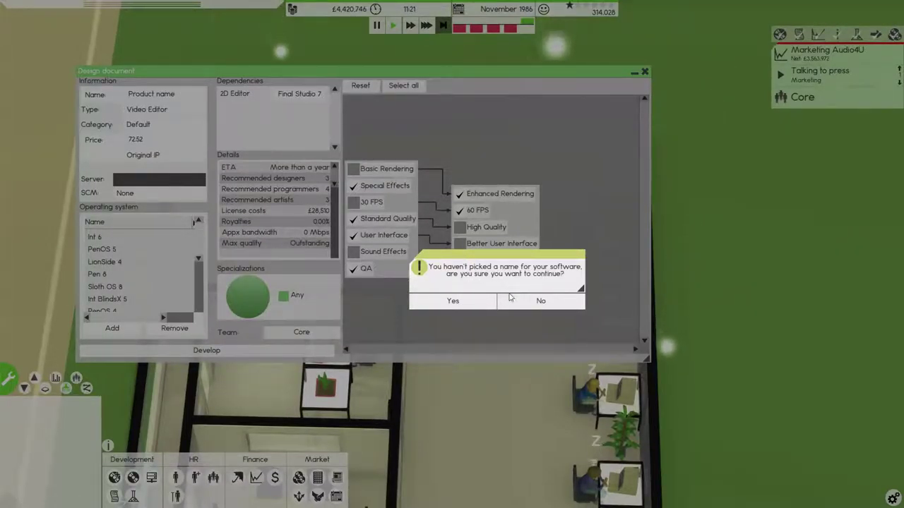
pyautogui.click(541, 300)
pyautogui.click(151, 94)
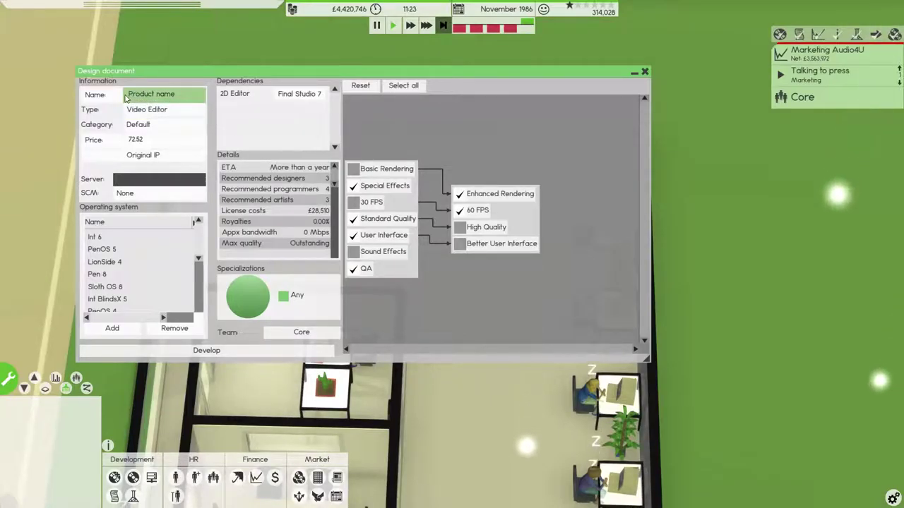
pyautogui.click(95, 95)
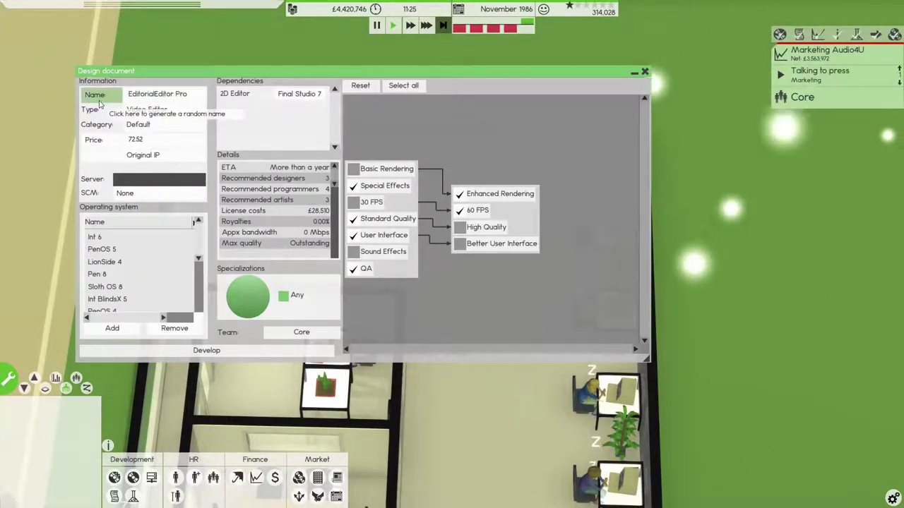
pyautogui.click(100, 103)
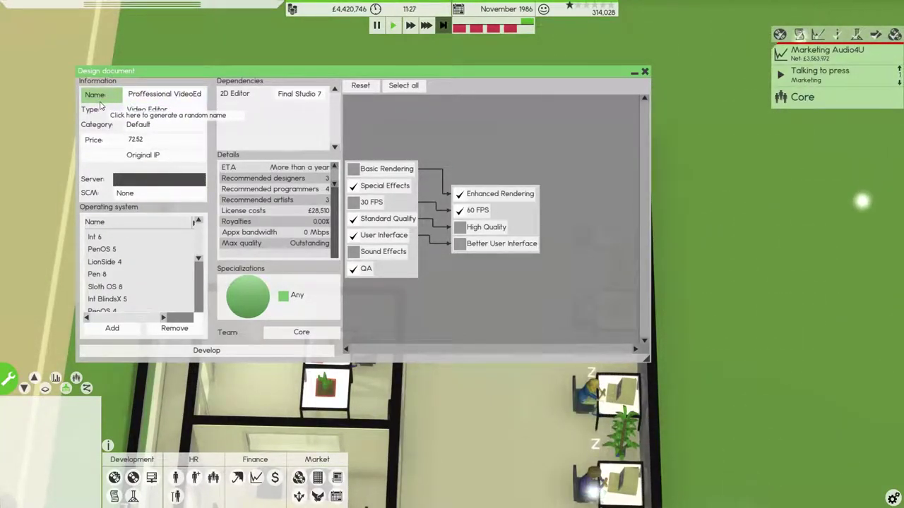
pyautogui.click(100, 103)
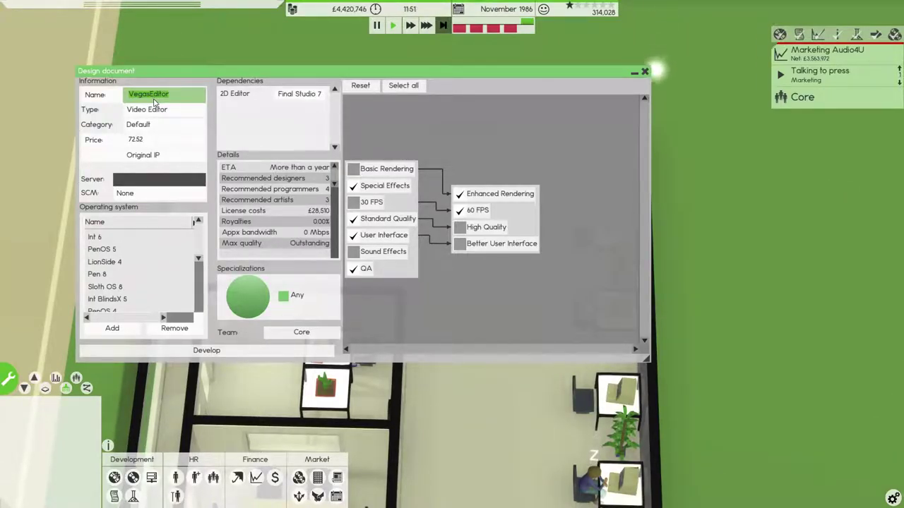
pyautogui.write('Vo')
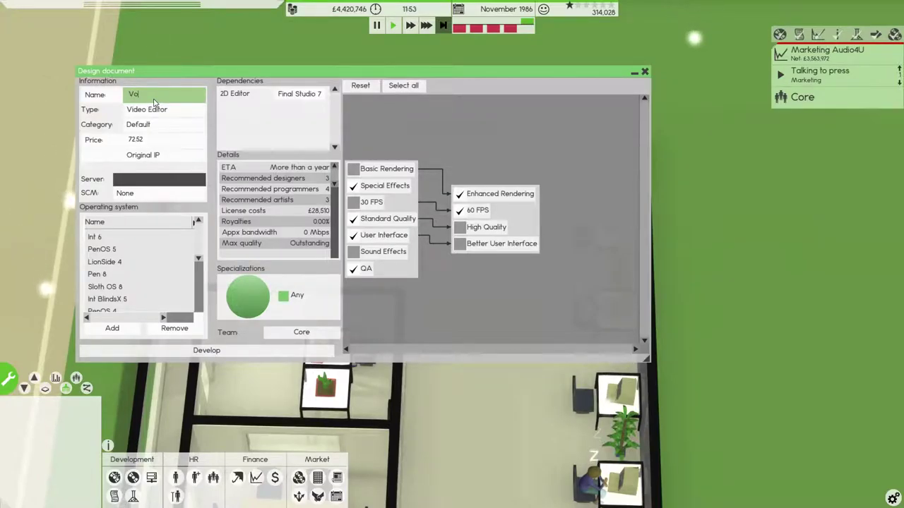
# Name the product LondonSuite, start development, and pre-market it on radio, newspapers and television
pyautogui.press('BackSpace')
pyautogui.press('BackSpace')
pyautogui.write('Londo')
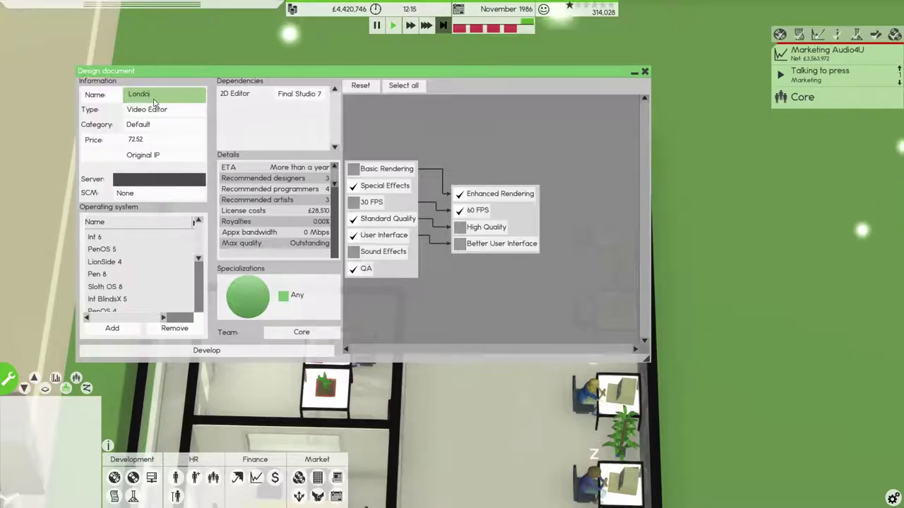
pyautogui.write('nSuit')
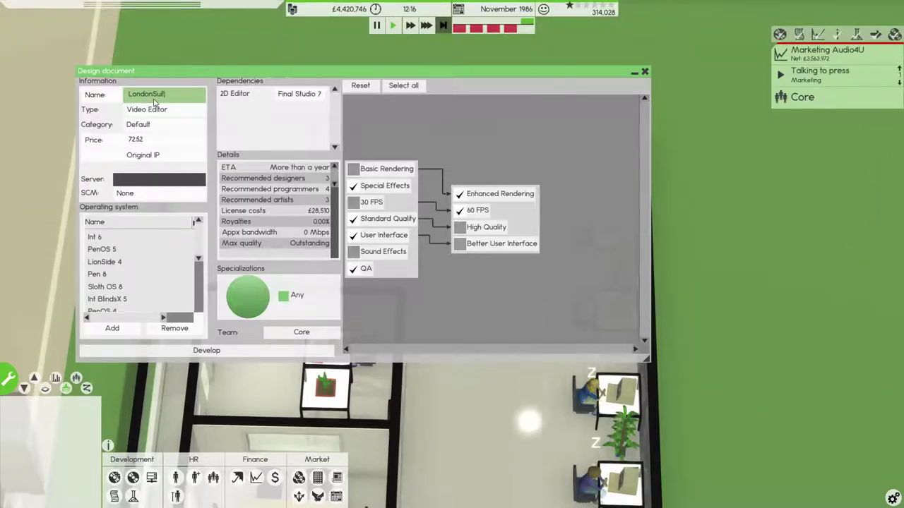
pyautogui.write('e')
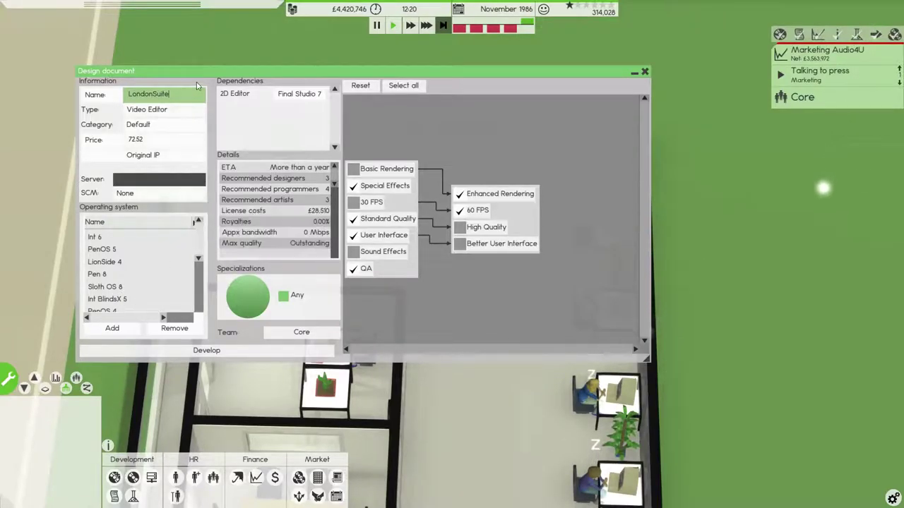
pyautogui.click(206, 351)
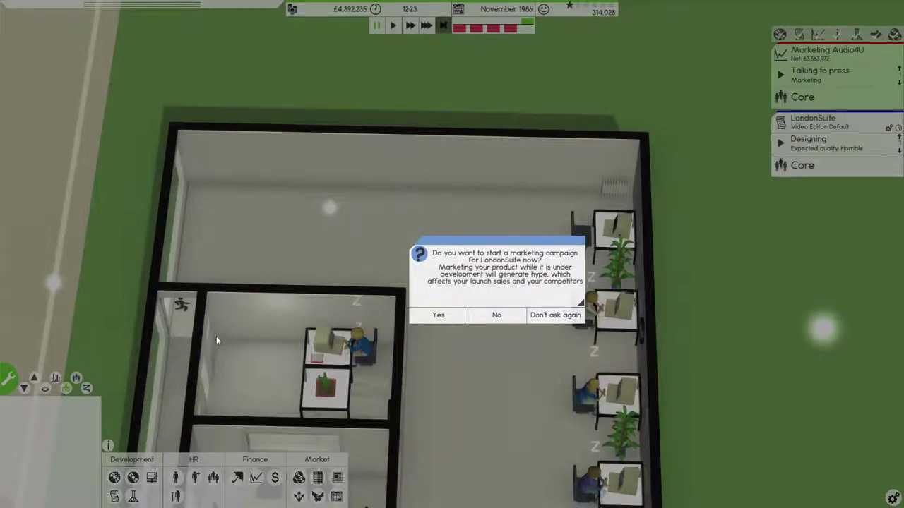
pyautogui.click(436, 315)
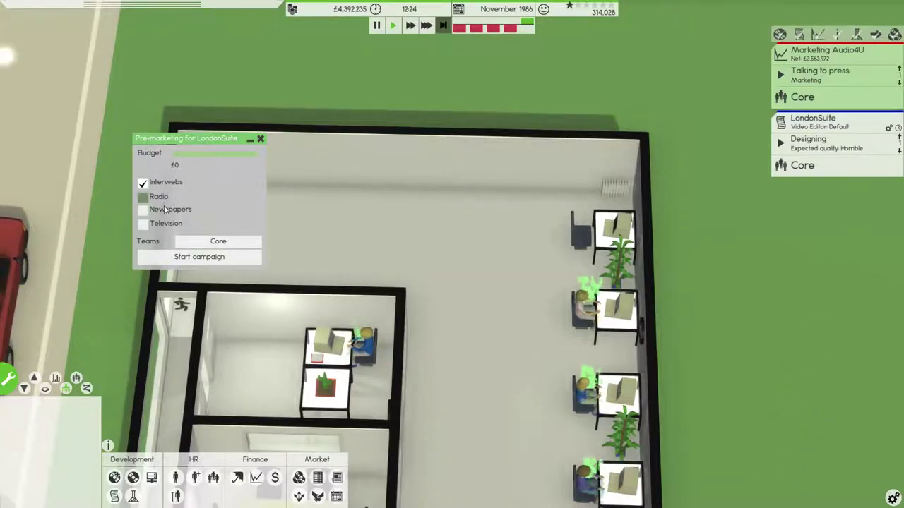
pyautogui.click(143, 197)
pyautogui.click(144, 209)
# Launch the LondonSuite campaign, speed up time, and accept Marjorie's, Donny's and Coy's wage raises
pyautogui.click(199, 257)
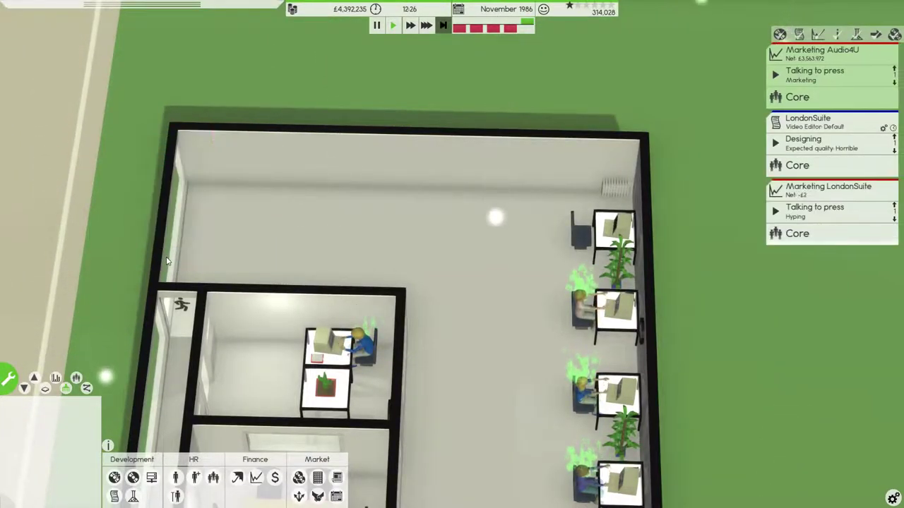
pyautogui.press('3')
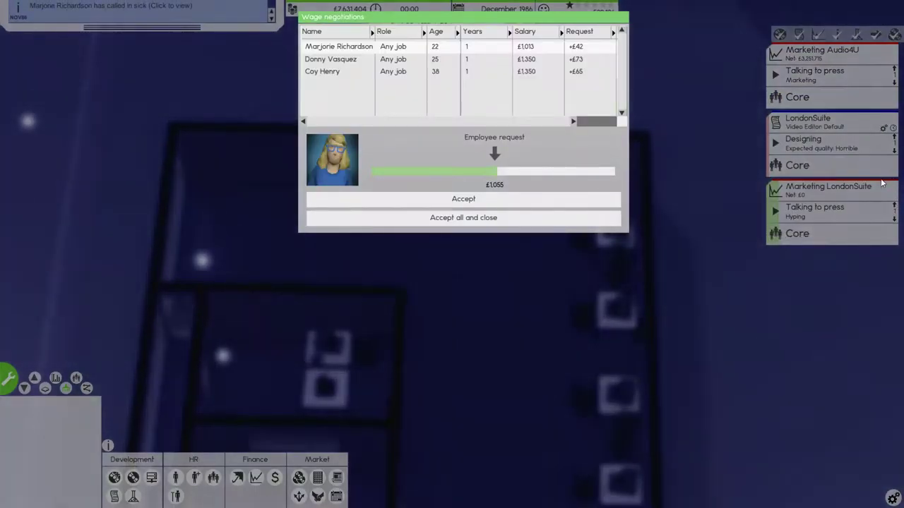
pyautogui.click(463, 218)
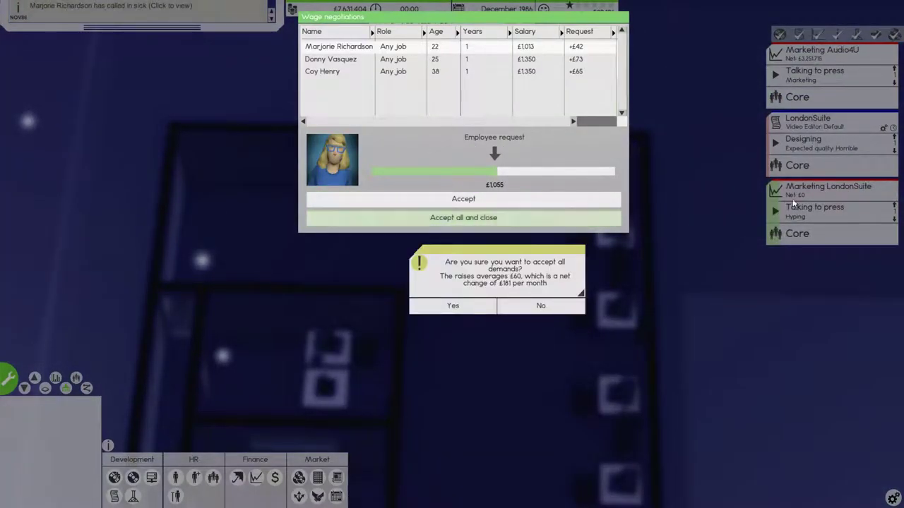
pyautogui.click(477, 307)
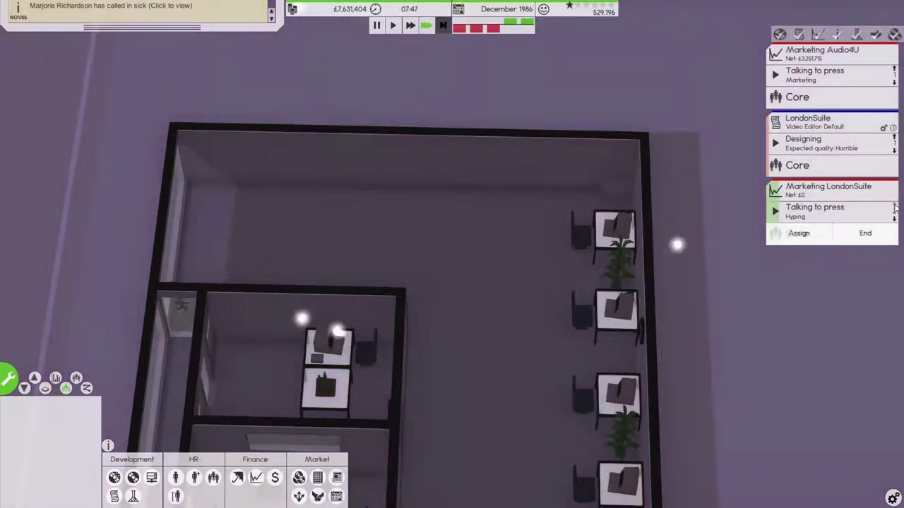
pyautogui.click(895, 141)
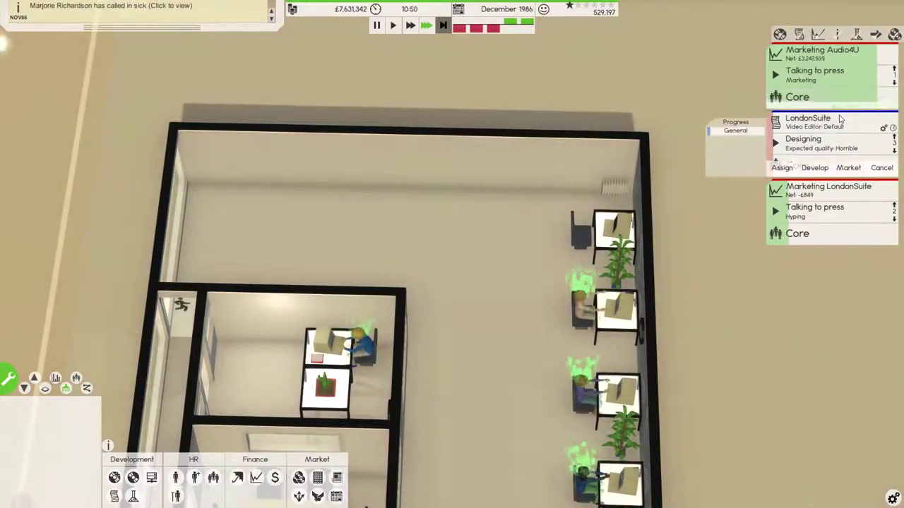
# Close the project actions, pan and rotate around the office, then restore normal game speed
pyautogui.click(683, 168)
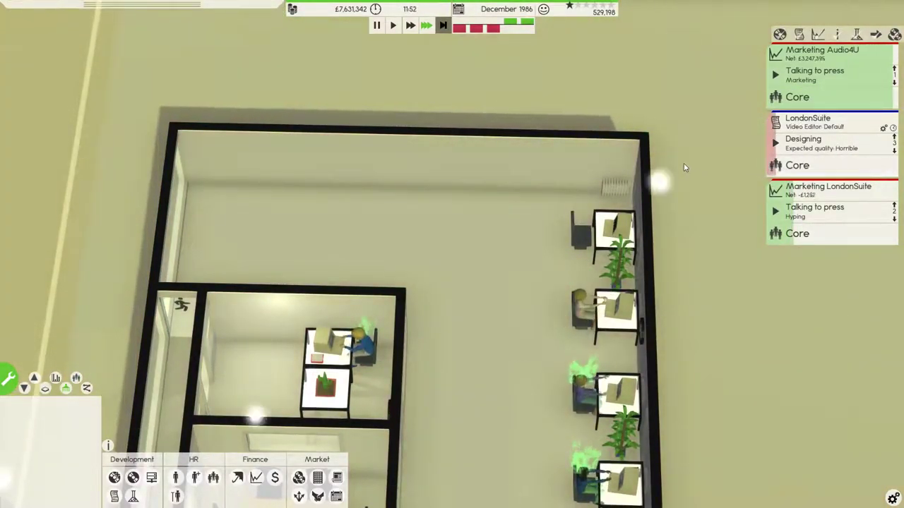
pyautogui.press('a')
pyautogui.press('w')
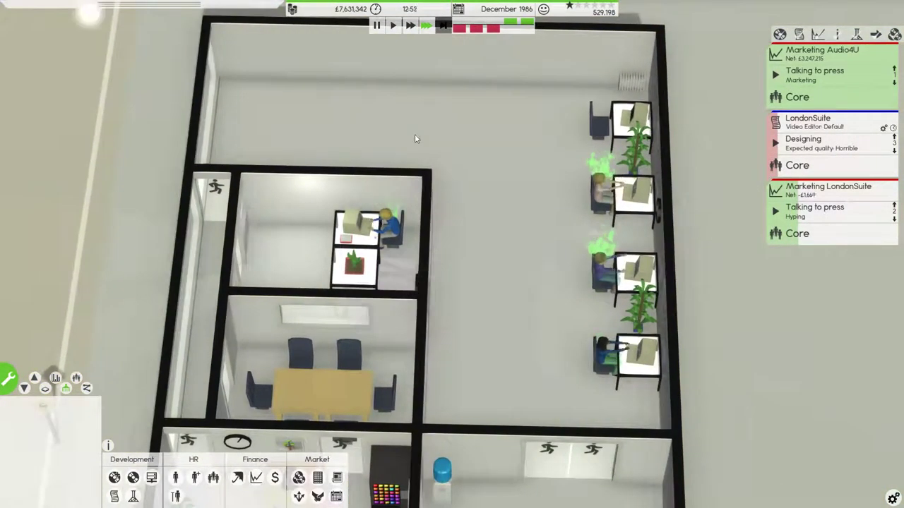
pyautogui.scroll(-3, 415, 138)
pyautogui.scroll(3, 537, 166)
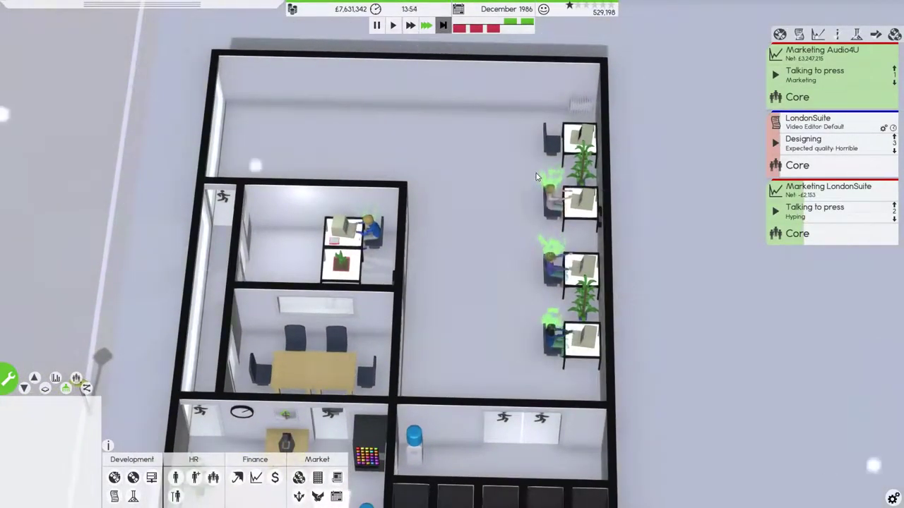
pyautogui.scroll(-3, 536, 173)
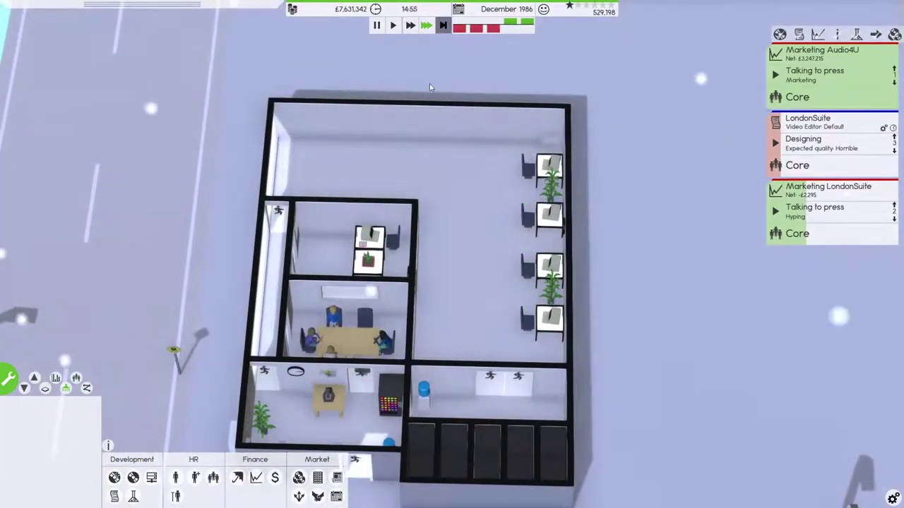
pyautogui.moveTo(350, 10)
pyautogui.moveTo(339, 130); pyautogui.dragTo(547, 145)
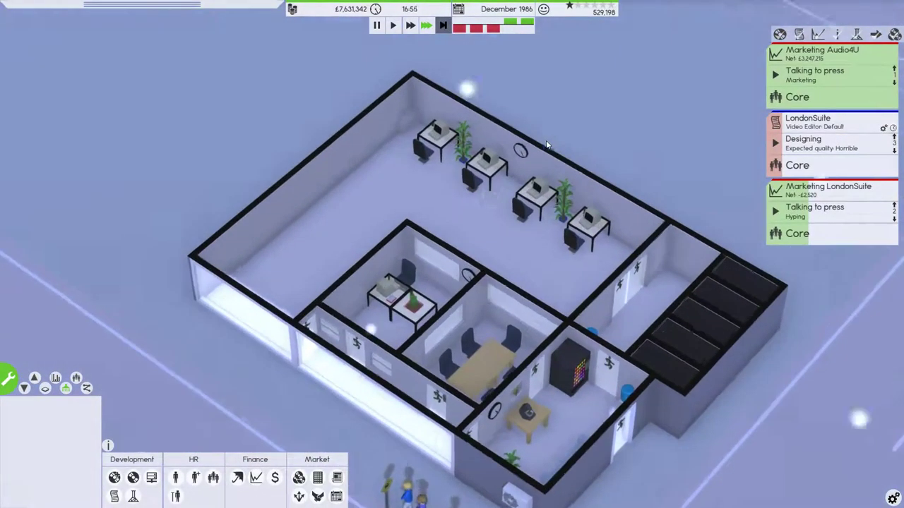
pyautogui.scroll(3, 547, 144)
pyautogui.scroll(3, 551, 141)
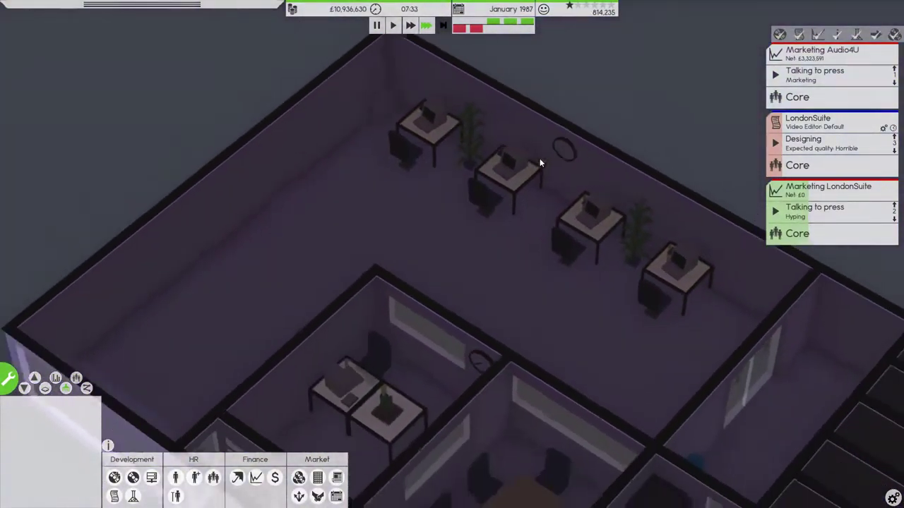
pyautogui.scroll(-3, 539, 158)
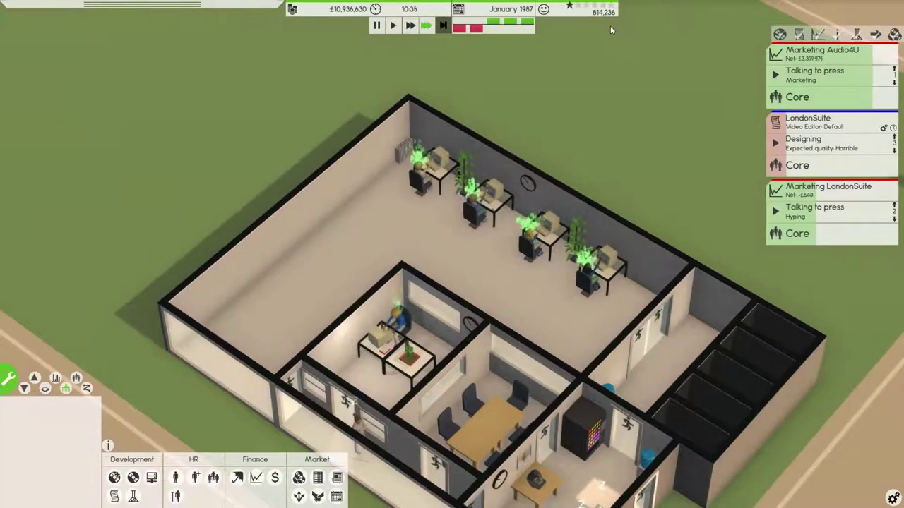
pyautogui.moveTo(591, 7)
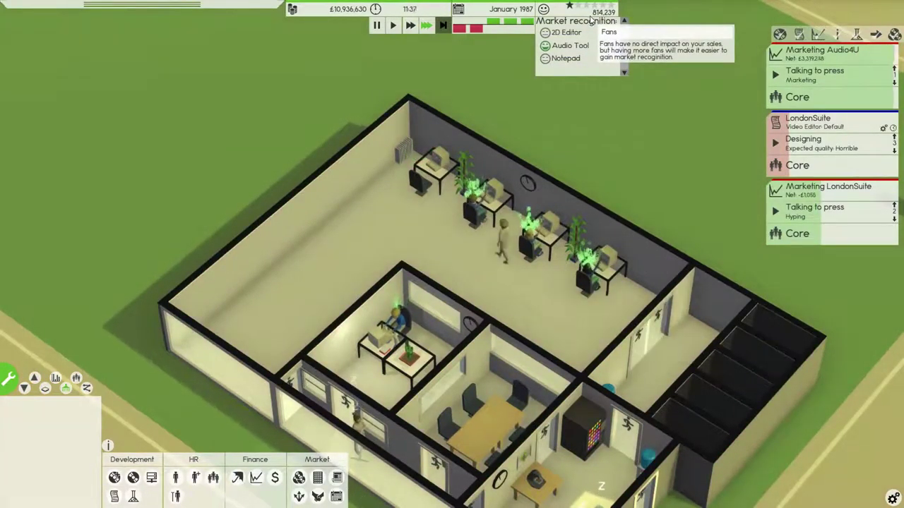
pyautogui.scroll(-2, 561, 144)
pyautogui.scroll(5, 561, 144)
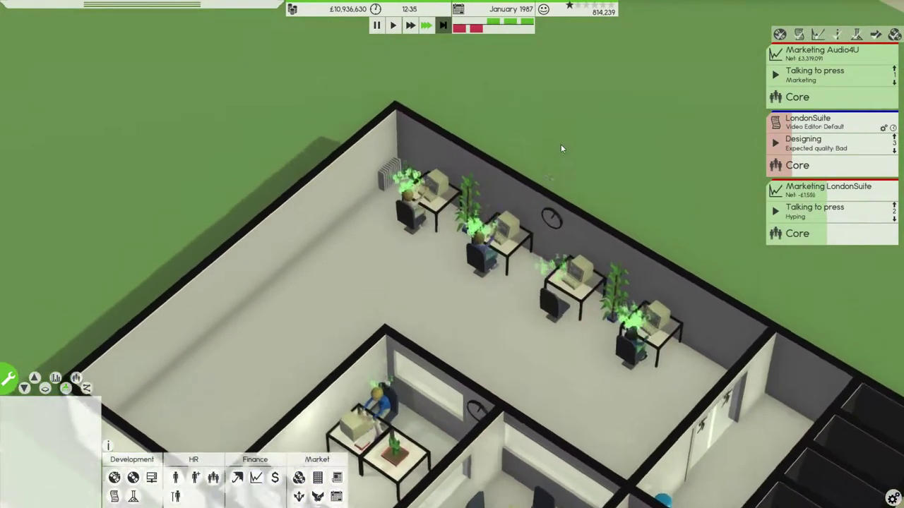
pyautogui.scroll(-3, 561, 144)
pyautogui.moveTo(493, 181)
pyautogui.mouseDown()
pyautogui.moveTo(727, 96)
pyautogui.moveTo(515, 168)
pyautogui.moveTo(537, 151)
pyautogui.moveTo(569, 245)
pyautogui.moveTo(577, 234)
pyautogui.mouseUp()
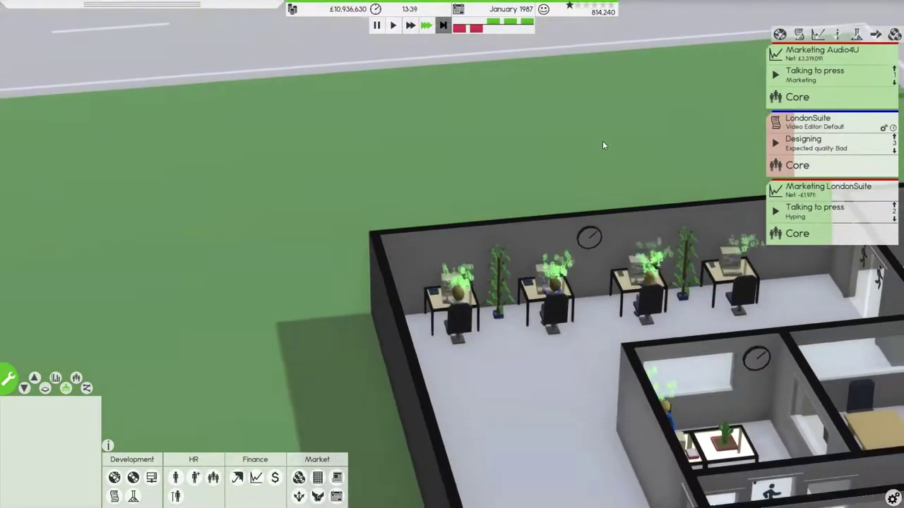
pyautogui.scroll(-3, 603, 141)
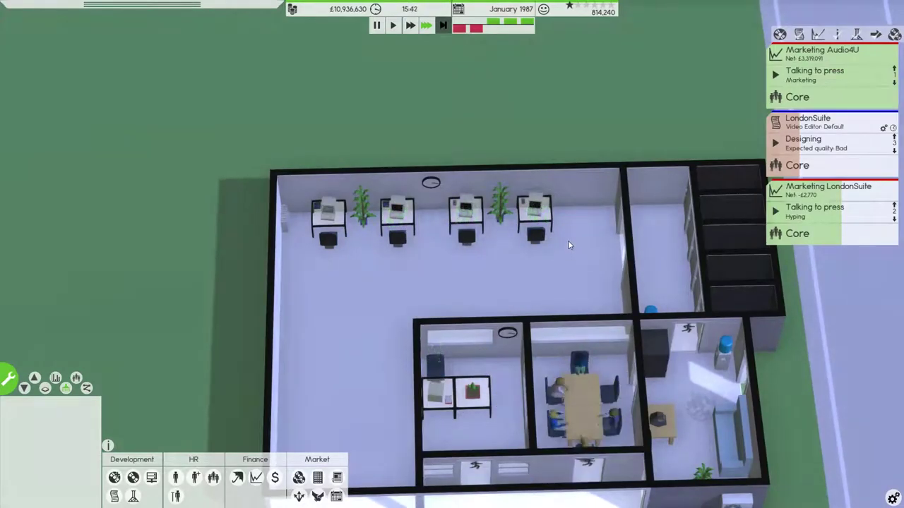
pyautogui.scroll(-3, 568, 244)
pyautogui.scroll(2, 577, 240)
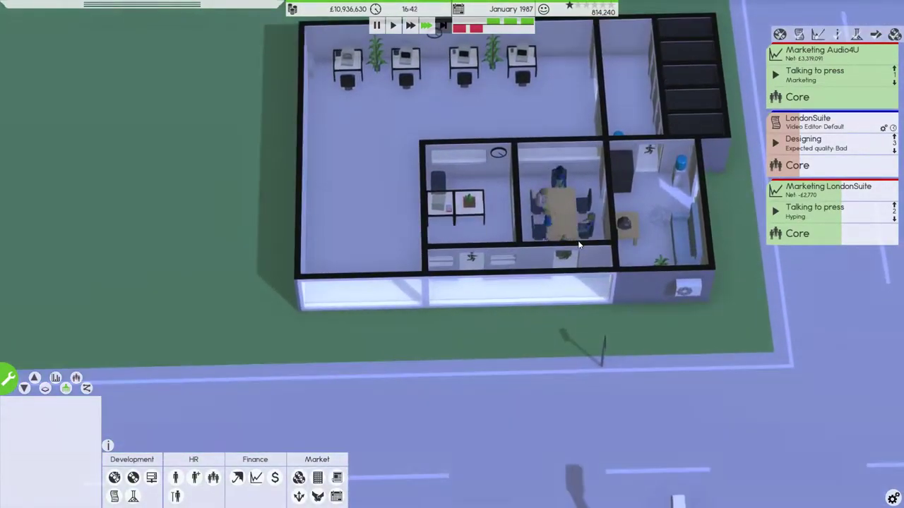
pyautogui.scroll(3, 578, 242)
pyautogui.scroll(3, 578, 241)
pyautogui.scroll(2, 578, 240)
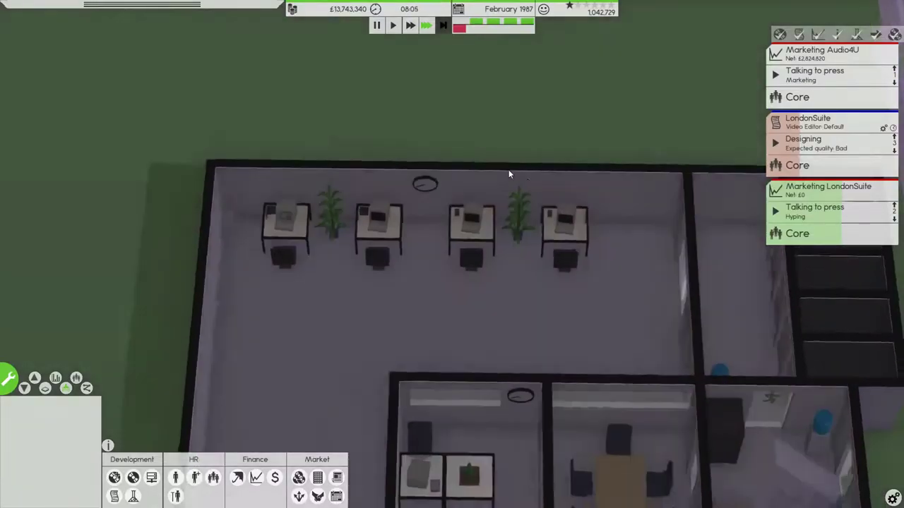
pyautogui.moveTo(509, 169)
pyautogui.mouseDown()
pyautogui.moveTo(471, 184)
pyautogui.moveTo(274, 145)
pyautogui.mouseUp()
pyautogui.scroll(-3, 354, 155)
pyautogui.moveTo(413, 168); pyautogui.dragTo(470, 37)
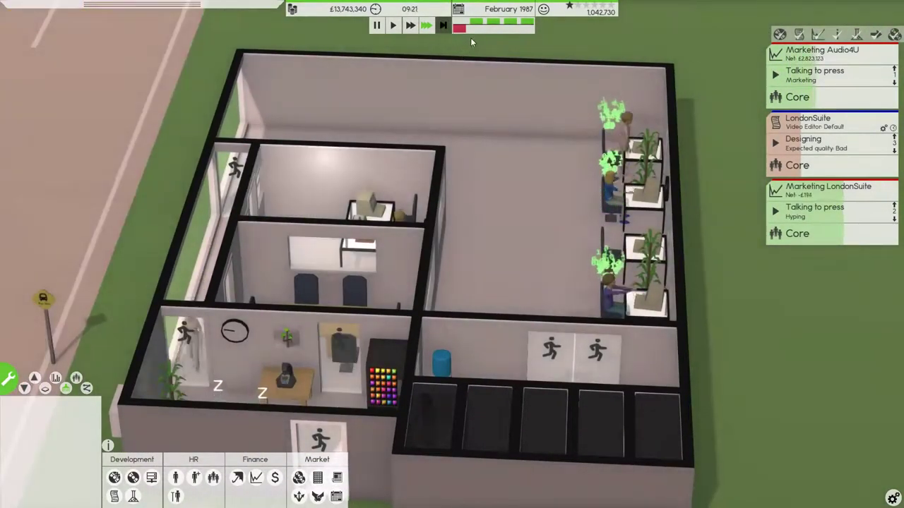
pyautogui.press('1')
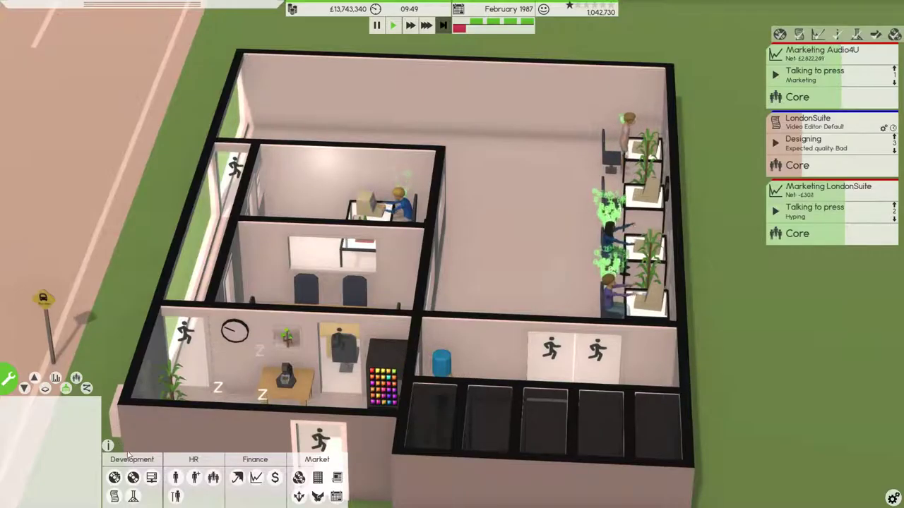
# Try trading the Audio Tool and 2D Editor IPs, declining Flashbook's £0 offer
pyautogui.click(115, 497)
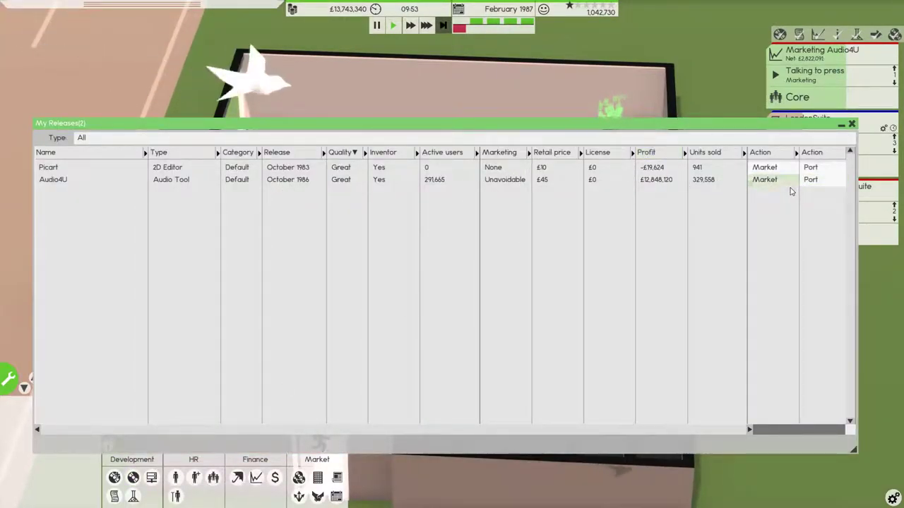
pyautogui.moveTo(600, 428); pyautogui.dragTo(719, 422)
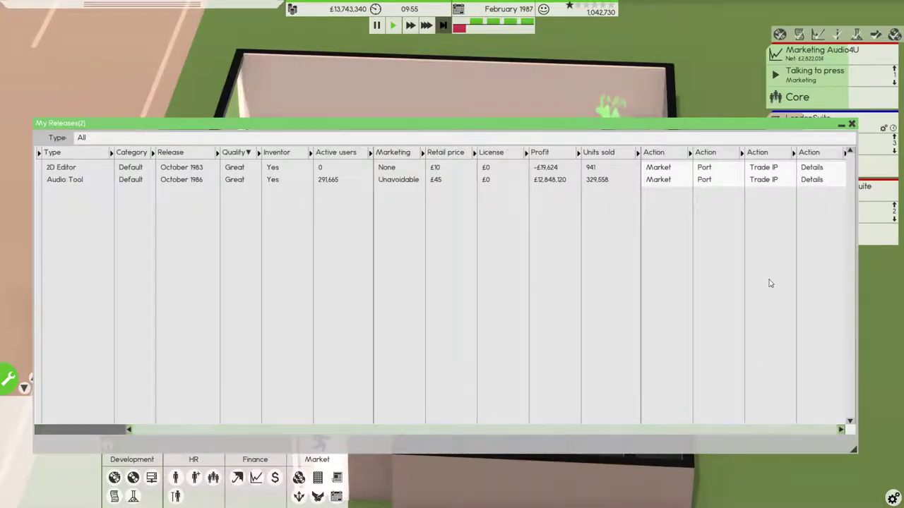
pyautogui.click(776, 181)
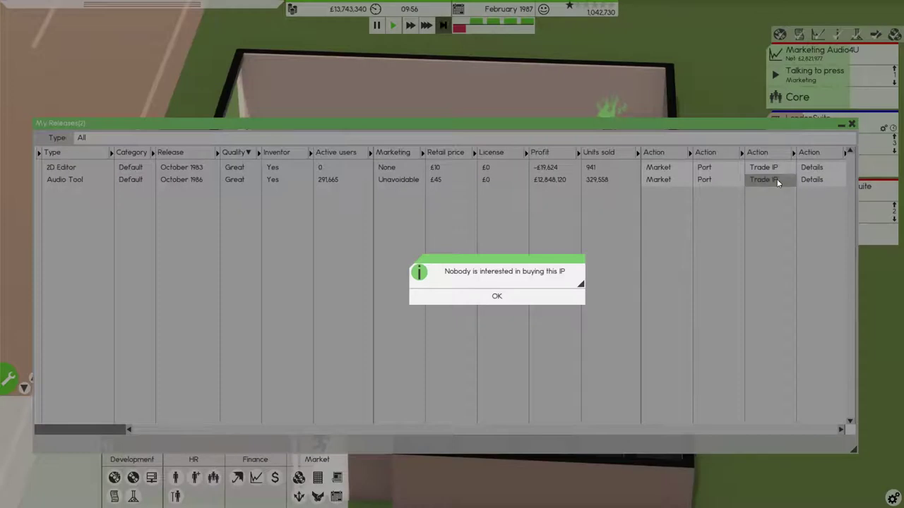
pyautogui.click(496, 296)
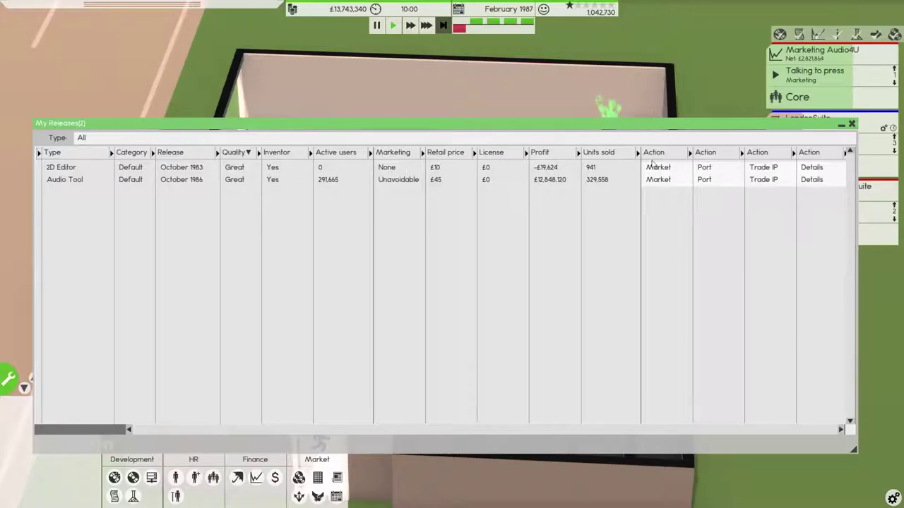
pyautogui.click(770, 167)
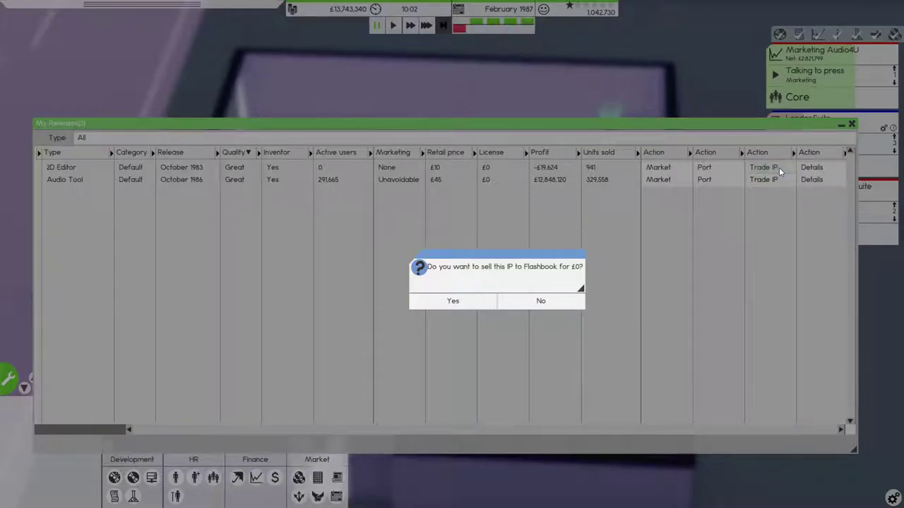
pyautogui.click(546, 303)
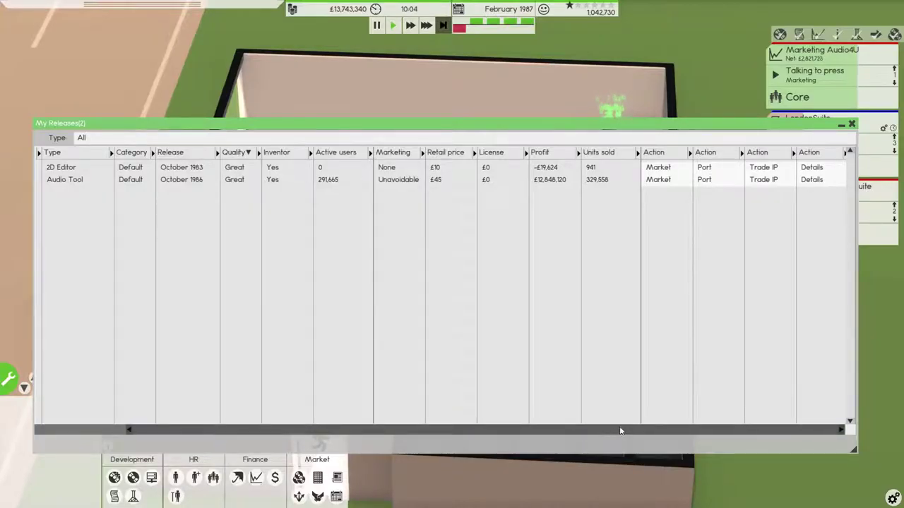
# Review Audio4U's £12,848,120 profit from 329,558 units, then close the releases list
pyautogui.click(812, 180)
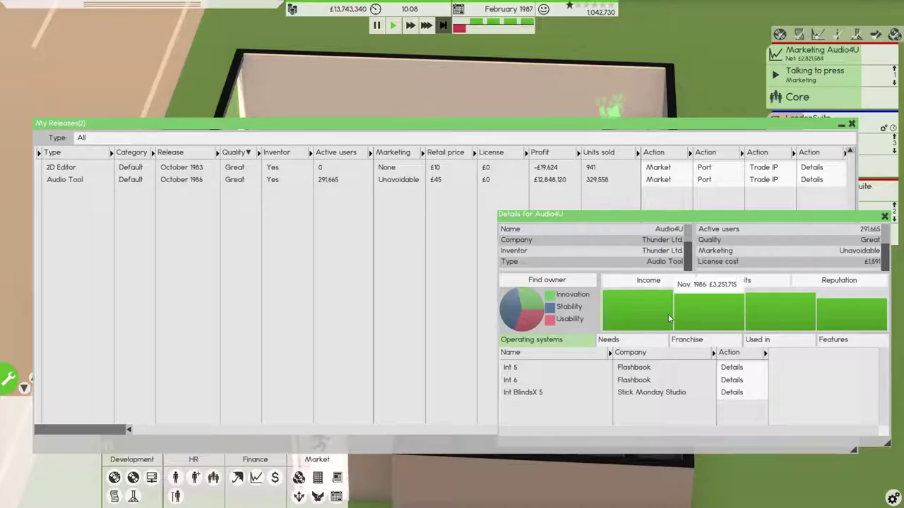
pyautogui.click(885, 216)
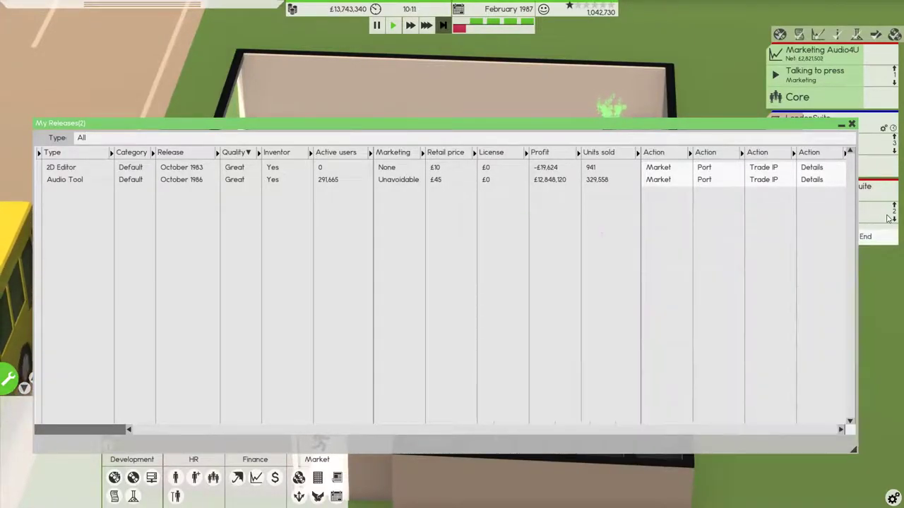
pyautogui.click(851, 126)
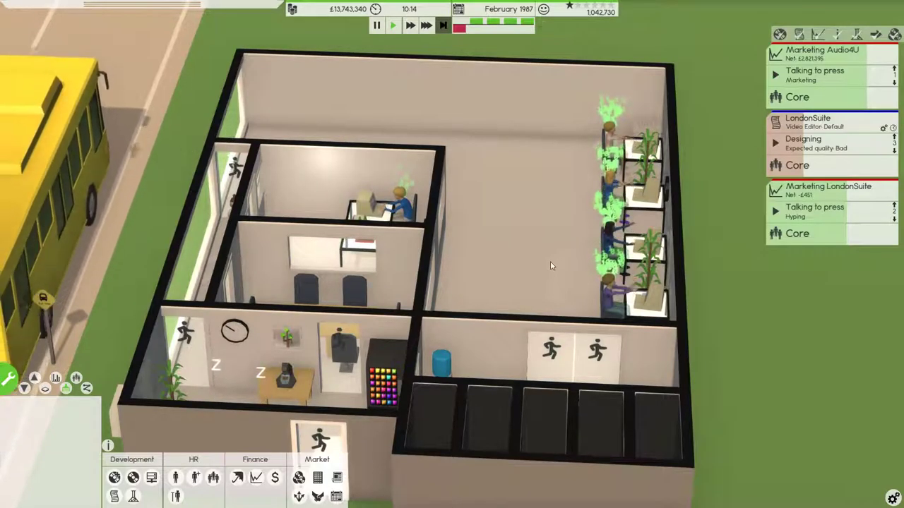
pyautogui.click(133, 494)
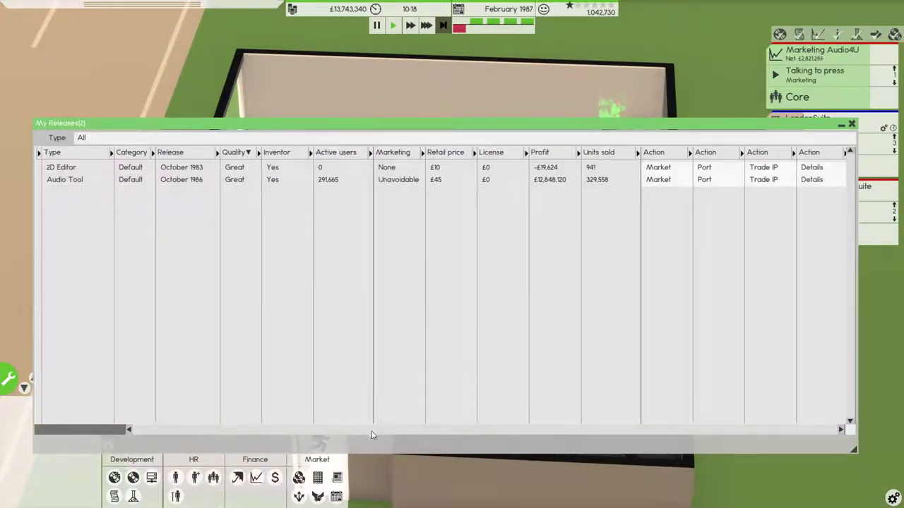
pyautogui.moveTo(373, 435); pyautogui.dragTo(267, 434)
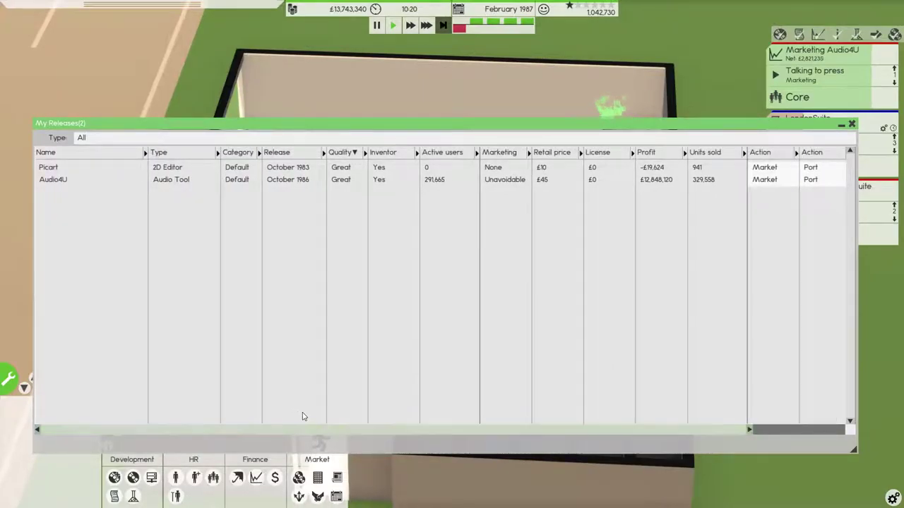
pyautogui.click(852, 124)
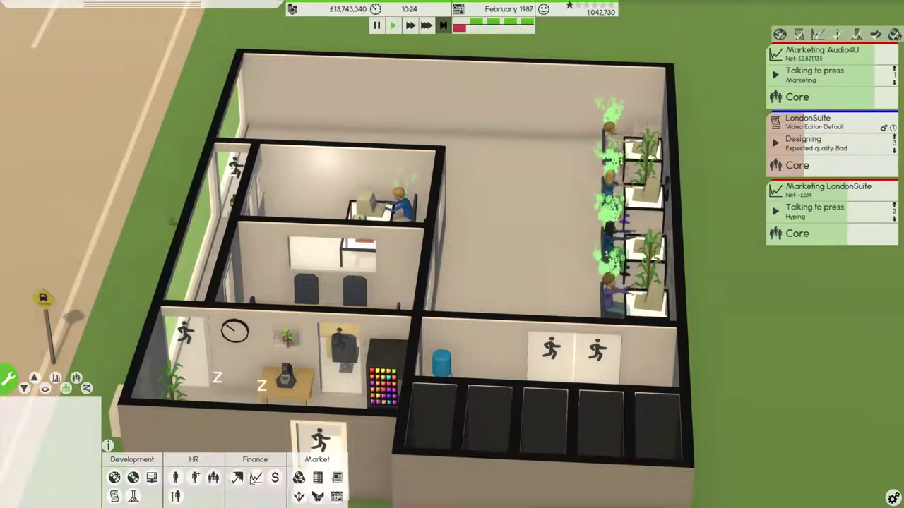
# Sort all software releases by profit, then decline buying Dock Cell's Bio IP
pyautogui.click(299, 478)
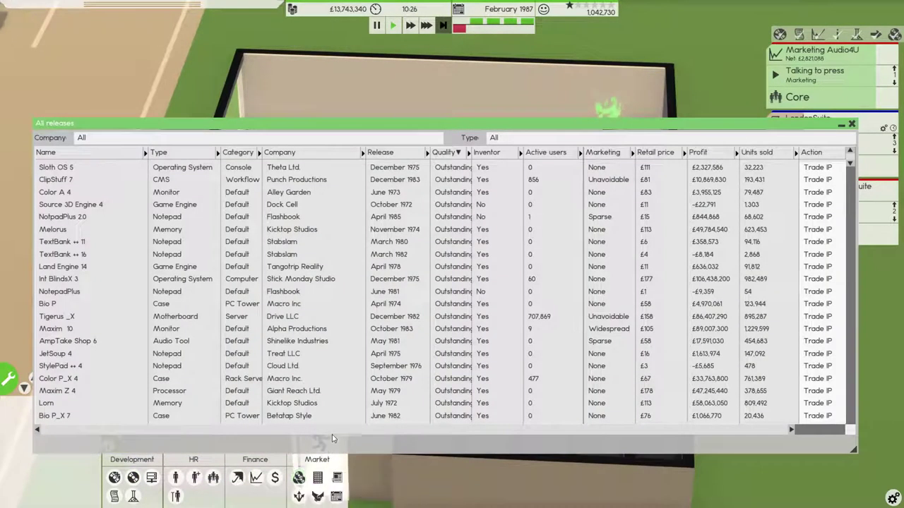
pyautogui.click(703, 153)
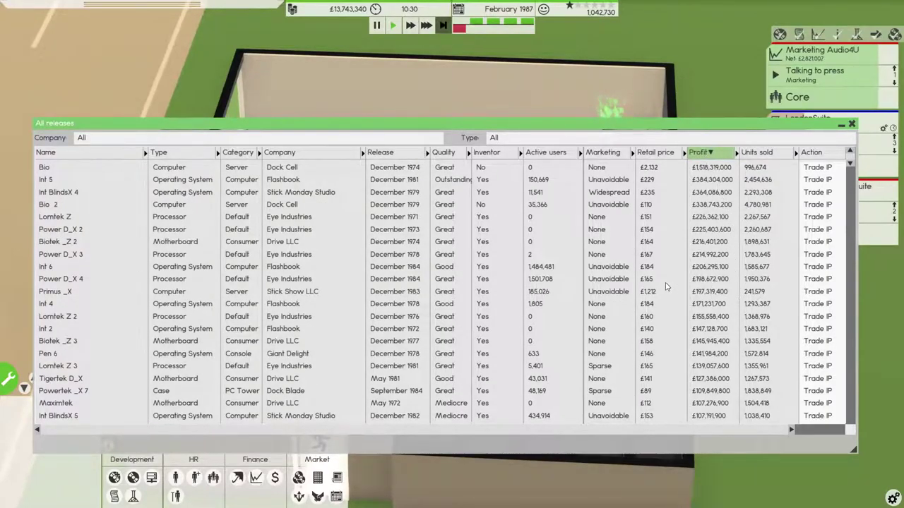
pyautogui.scroll(-5, 560, 286)
pyautogui.scroll(-5, 565, 293)
pyautogui.scroll(-5, 587, 300)
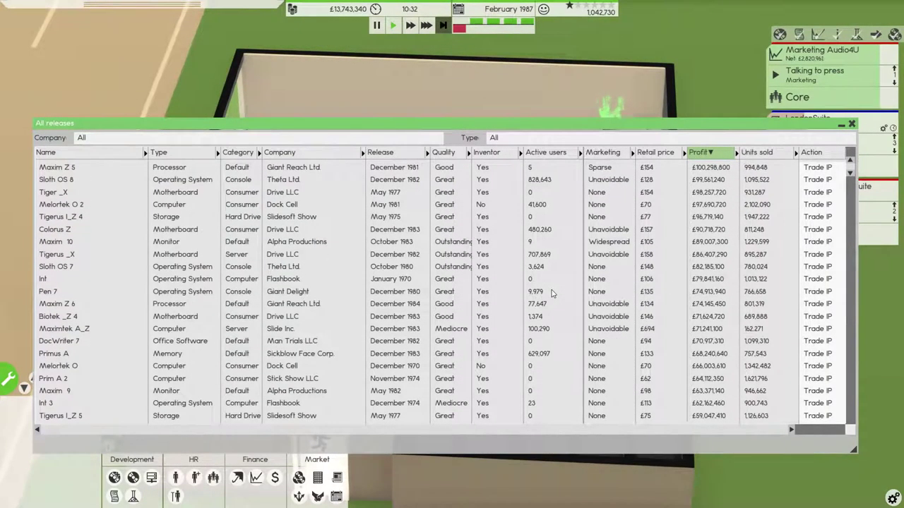
pyautogui.scroll(-5, 609, 305)
pyautogui.scroll(-3, 609, 305)
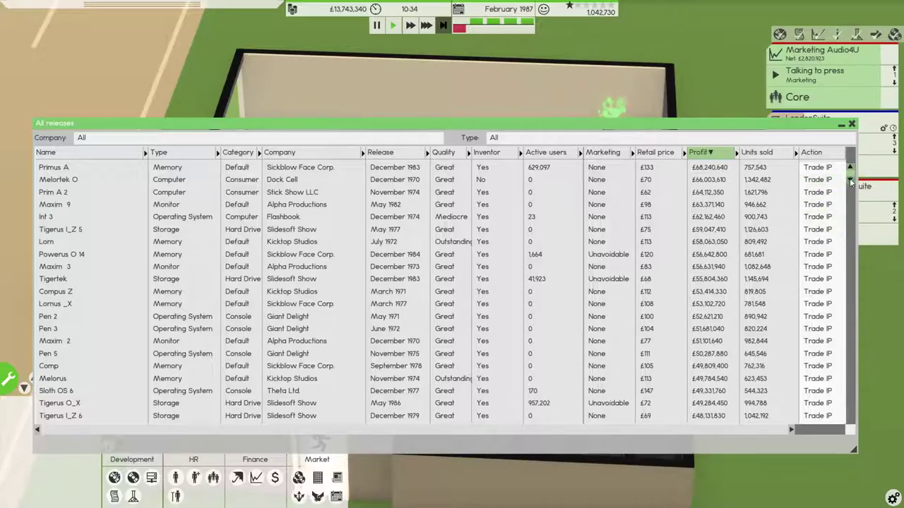
pyautogui.moveTo(850, 185)
pyautogui.mouseDown()
pyautogui.moveTo(850, 263)
pyautogui.moveTo(854, 235)
pyautogui.mouseUp()
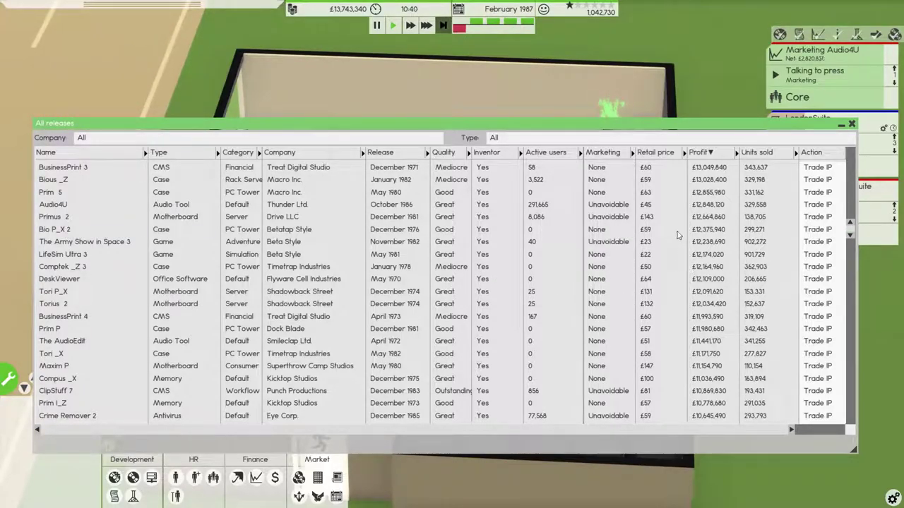
pyautogui.scroll(1, 167, 204)
pyautogui.scroll(1, 163, 212)
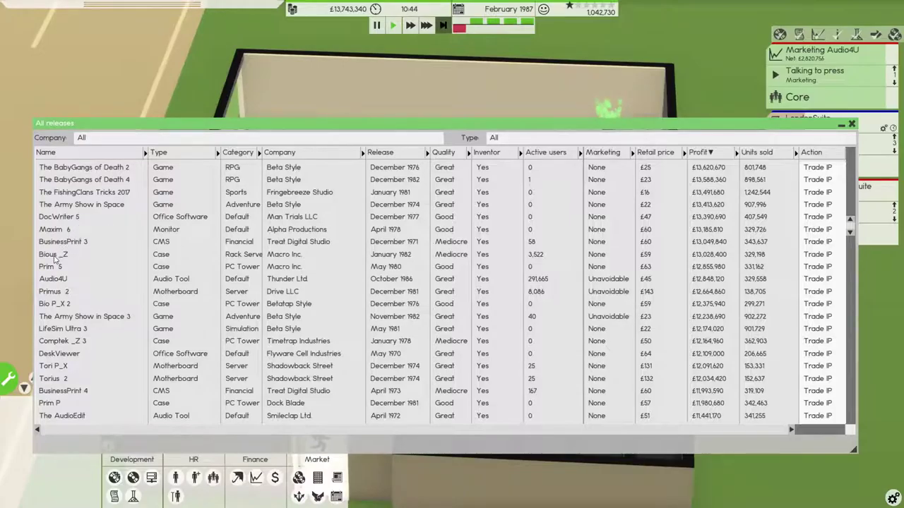
pyautogui.scroll(3, 198, 279)
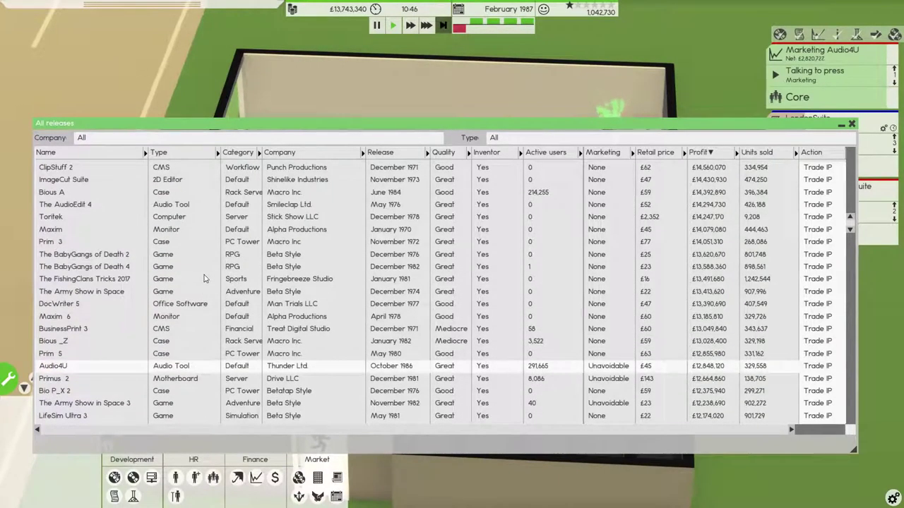
pyautogui.scroll(3, 205, 279)
pyautogui.scroll(3, 212, 276)
pyautogui.scroll(3, 218, 274)
pyautogui.scroll(3, 218, 274)
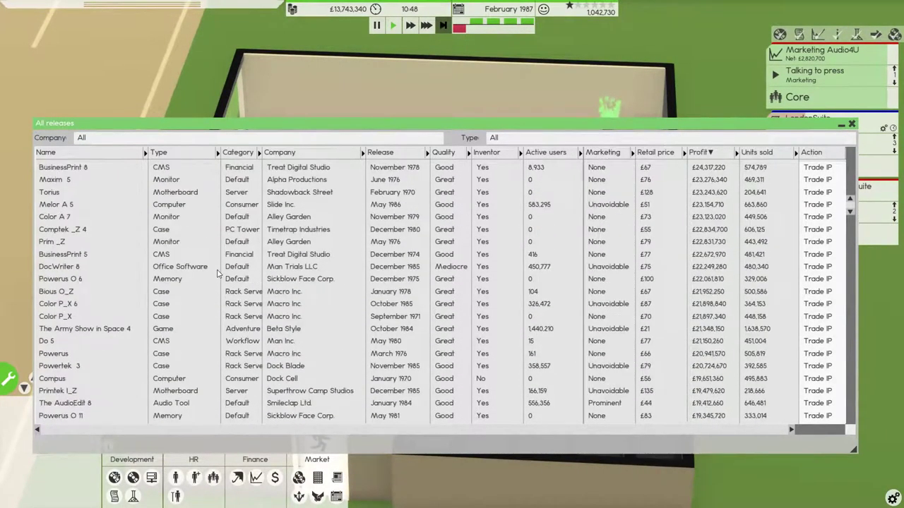
pyautogui.scroll(3, 218, 274)
pyautogui.scroll(3, 217, 274)
pyautogui.scroll(3, 218, 274)
pyautogui.scroll(3, 218, 274)
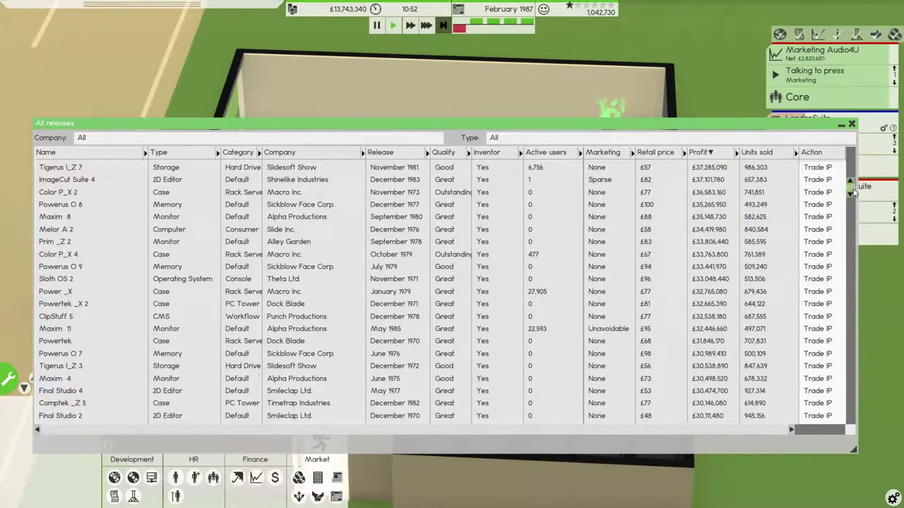
pyautogui.moveTo(853, 189); pyautogui.dragTo(853, 151)
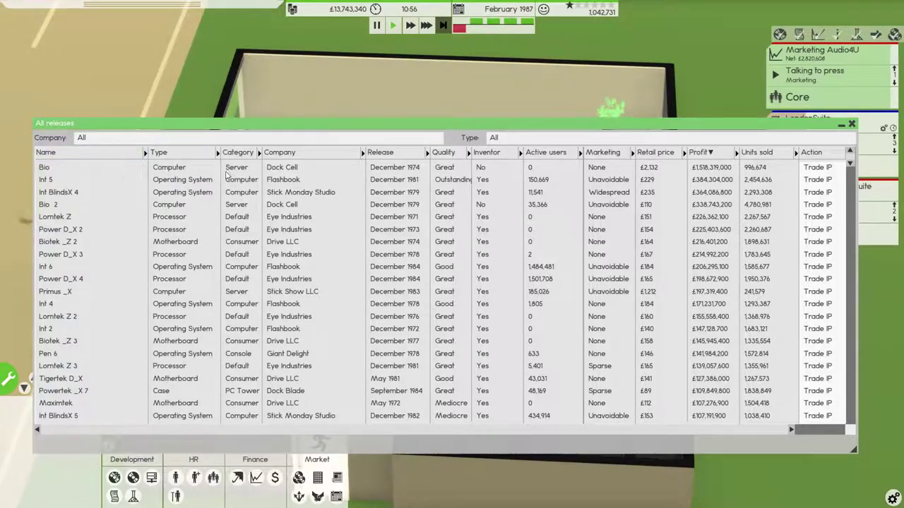
pyautogui.click(191, 171)
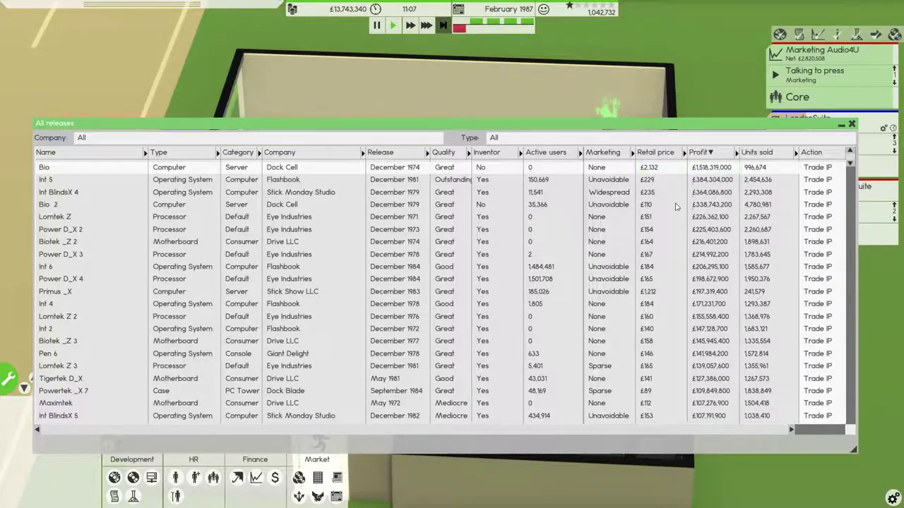
pyautogui.click(818, 167)
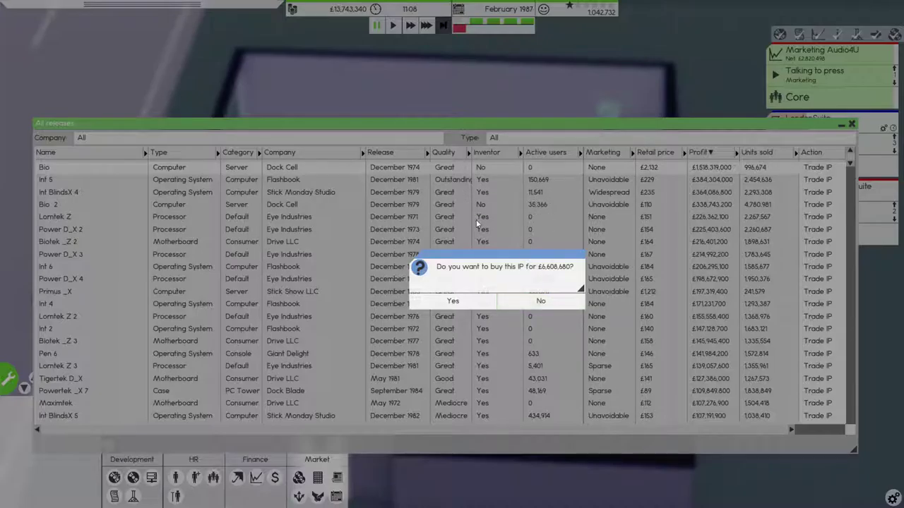
pyautogui.click(541, 303)
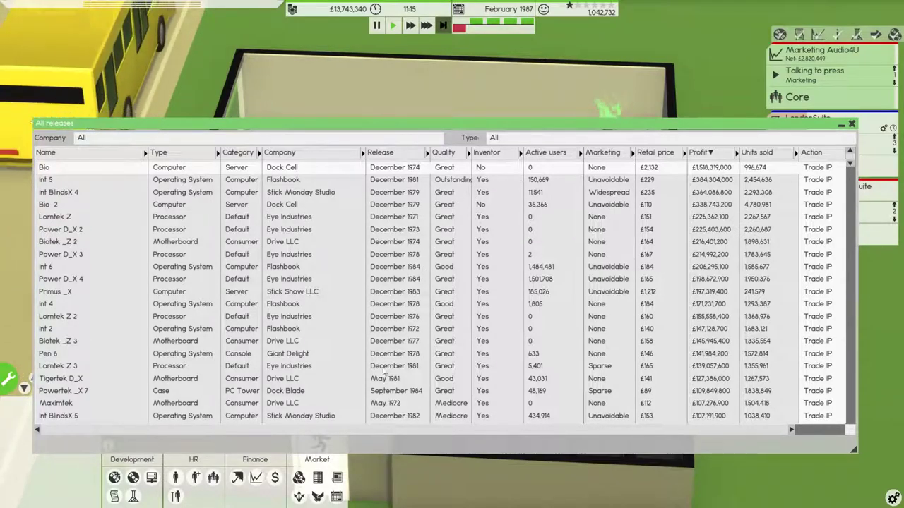
pyautogui.moveTo(370, 431); pyautogui.dragTo(431, 430)
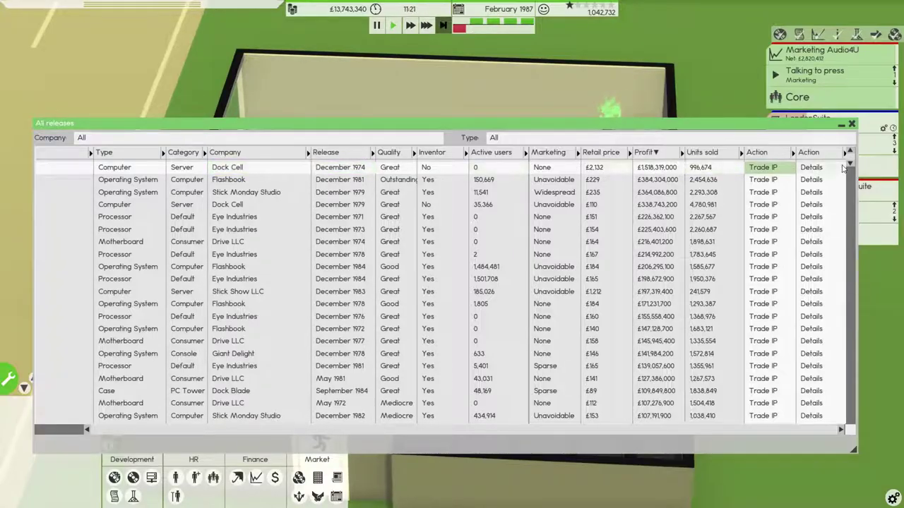
# Open the Bio release's details and look up which company owns it
pyautogui.click(811, 168)
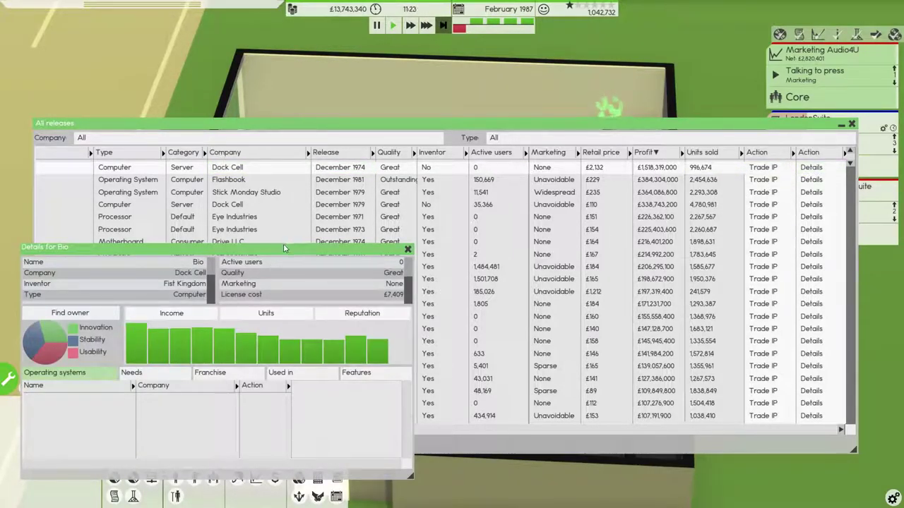
pyautogui.moveTo(283, 247); pyautogui.dragTo(490, 163)
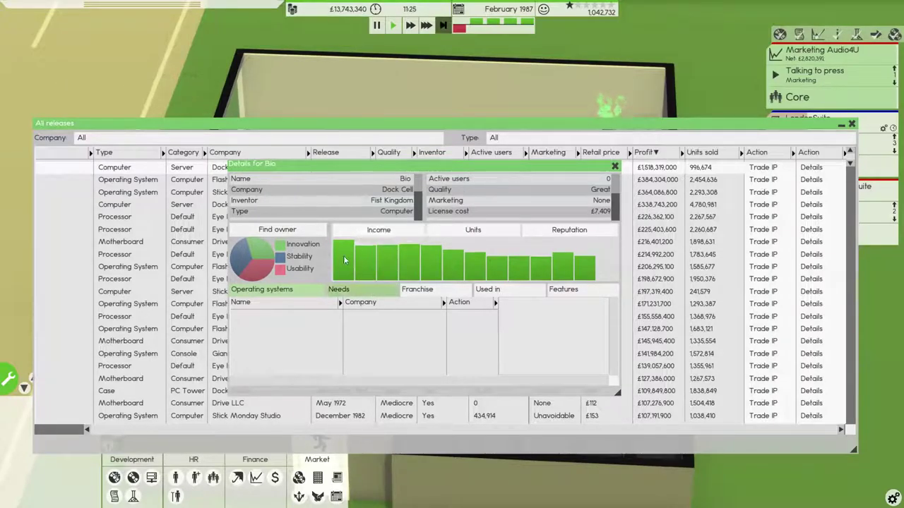
pyautogui.click(287, 230)
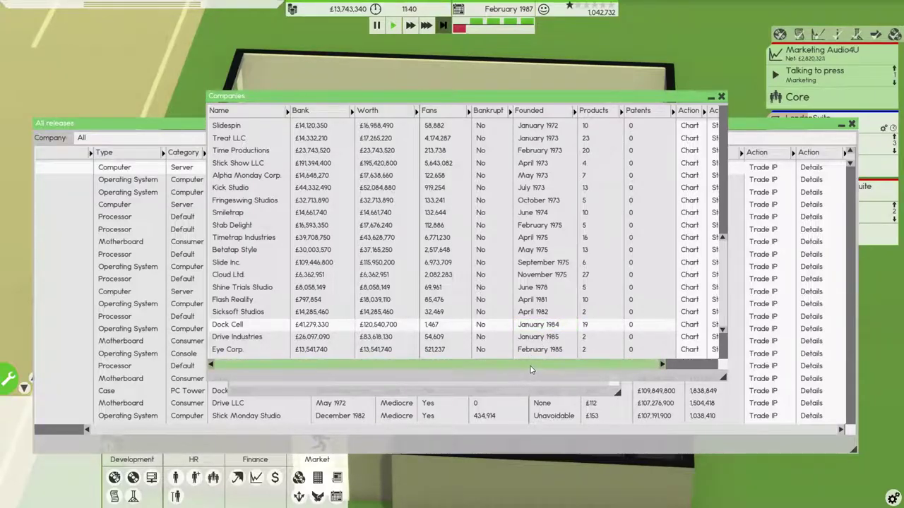
pyautogui.scroll(-2, 523, 365)
pyautogui.scroll(-1, 519, 371)
pyautogui.scroll(-3, 600, 371)
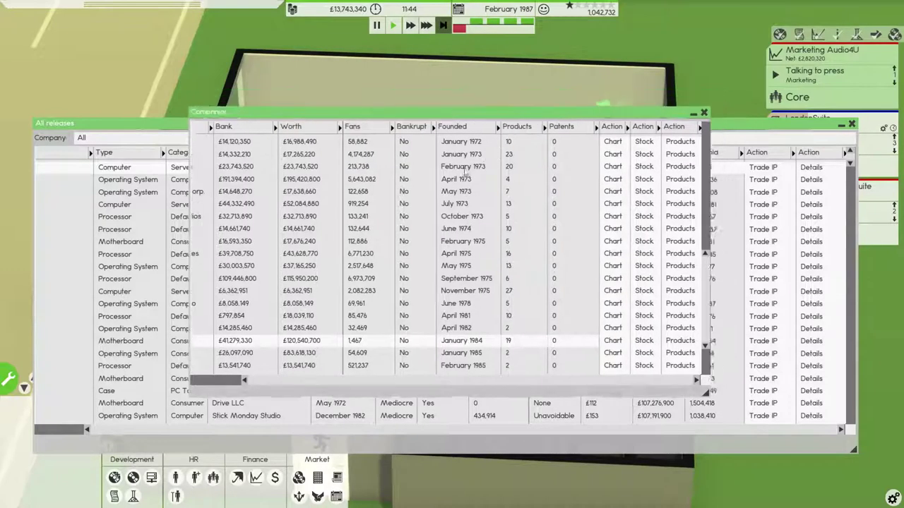
# Close the Bio details and sort the Companies list by worth, highest first
pyautogui.moveTo(571, 94)
pyautogui.mouseDown()
pyautogui.moveTo(568, 245)
pyautogui.moveTo(627, 161)
pyautogui.mouseUp()
pyautogui.click(253, 169)
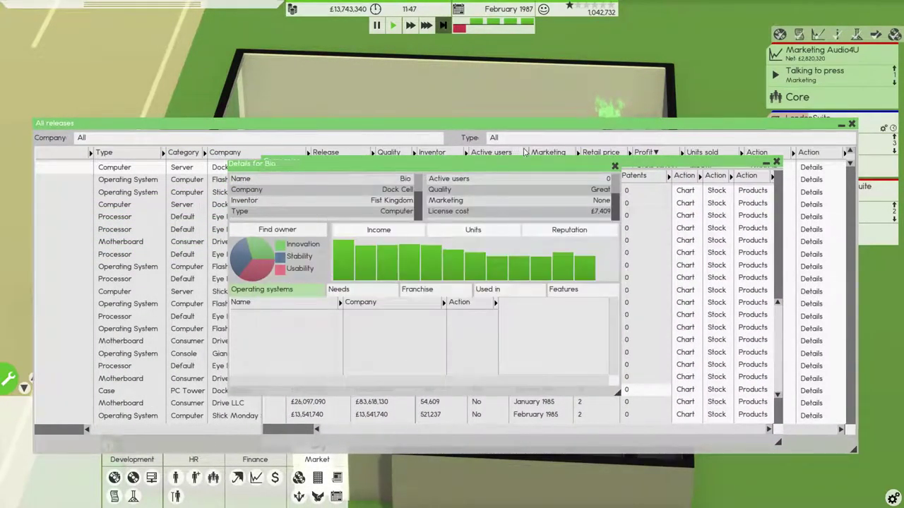
pyautogui.click(615, 168)
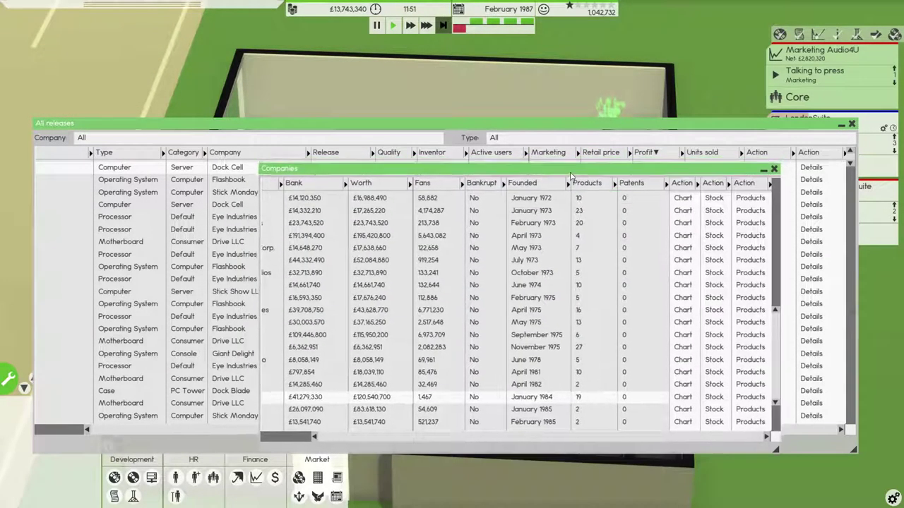
pyautogui.moveTo(575, 162)
pyautogui.mouseDown()
pyautogui.moveTo(555, 251)
pyautogui.moveTo(428, 208)
pyautogui.mouseUp()
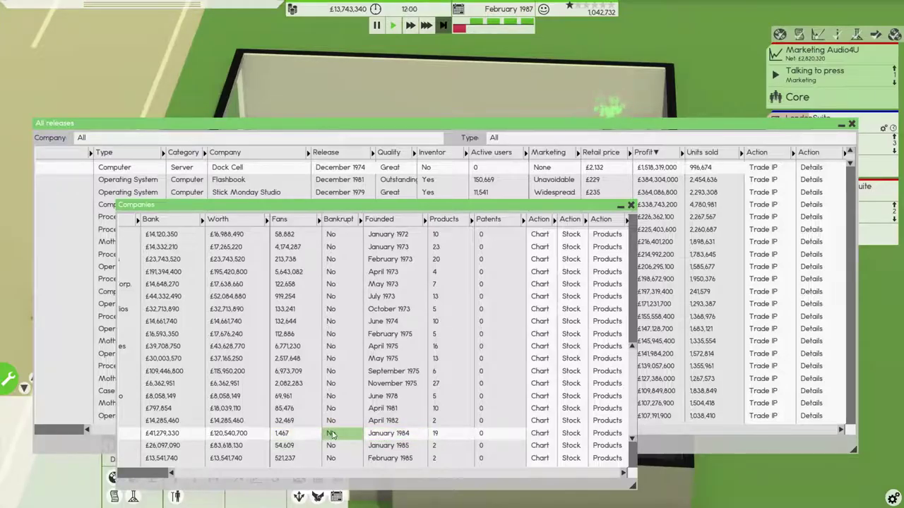
pyautogui.moveTo(283, 479); pyautogui.dragTo(227, 479)
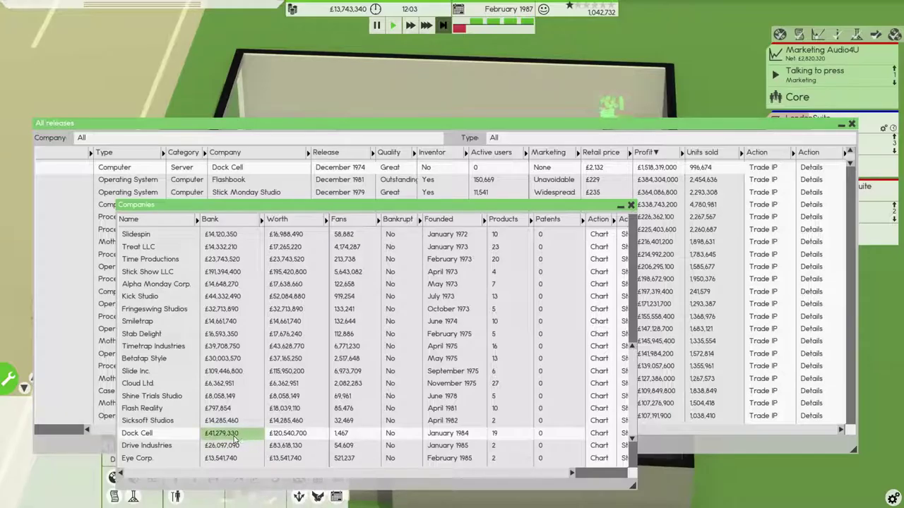
pyautogui.moveTo(475, 474)
pyautogui.mouseDown()
pyautogui.moveTo(500, 477)
pyautogui.moveTo(169, 473)
pyautogui.mouseUp()
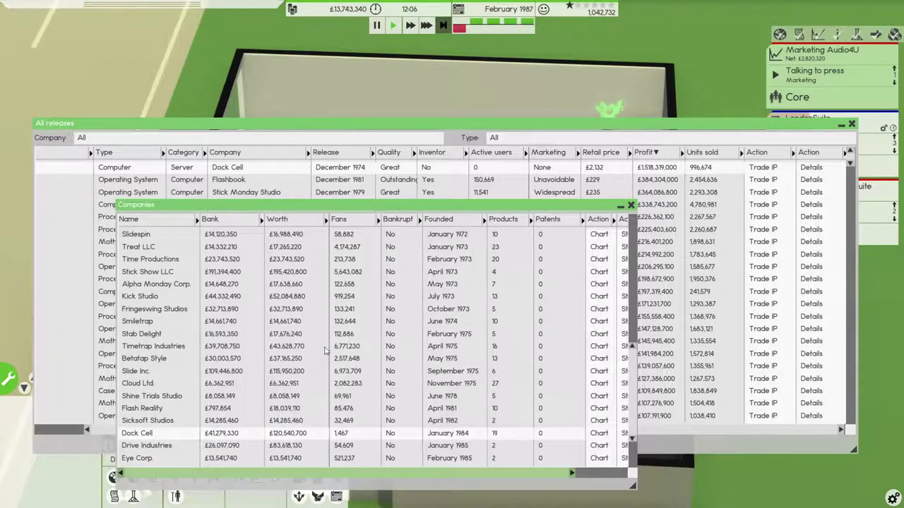
pyautogui.click(303, 223)
pyautogui.scroll(5, 304, 242)
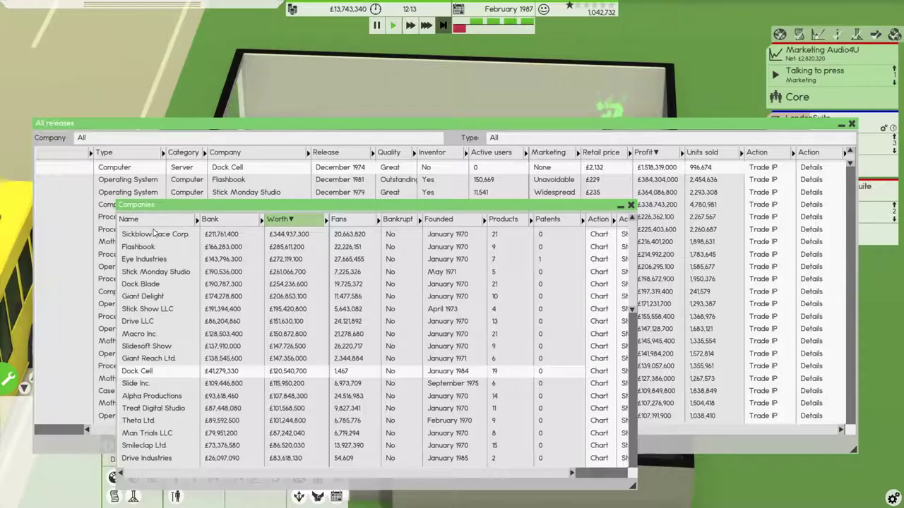
pyautogui.scroll(-5, 151, 334)
pyautogui.scroll(-5, 155, 353)
pyautogui.scroll(-5, 162, 374)
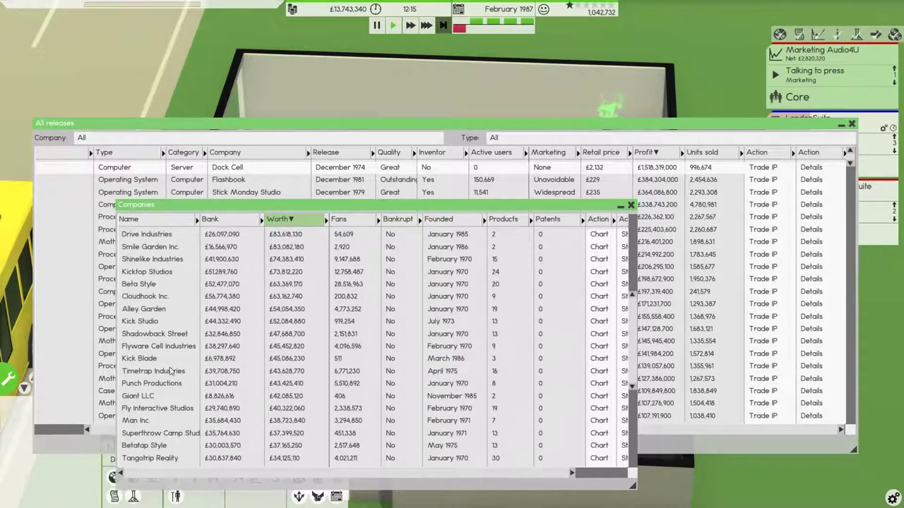
pyautogui.scroll(-5, 175, 399)
pyautogui.scroll(-5, 174, 399)
pyautogui.scroll(-5, 163, 406)
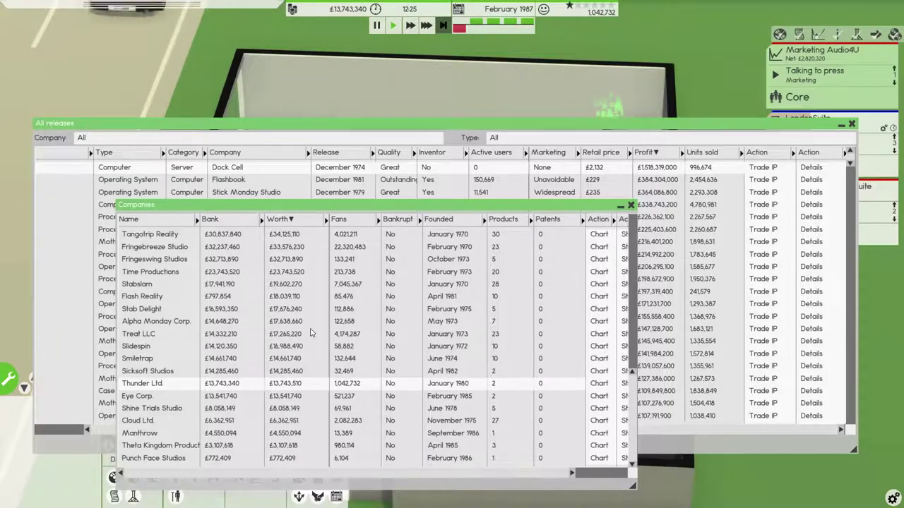
pyautogui.scroll(3, 309, 330)
pyautogui.scroll(2, 308, 329)
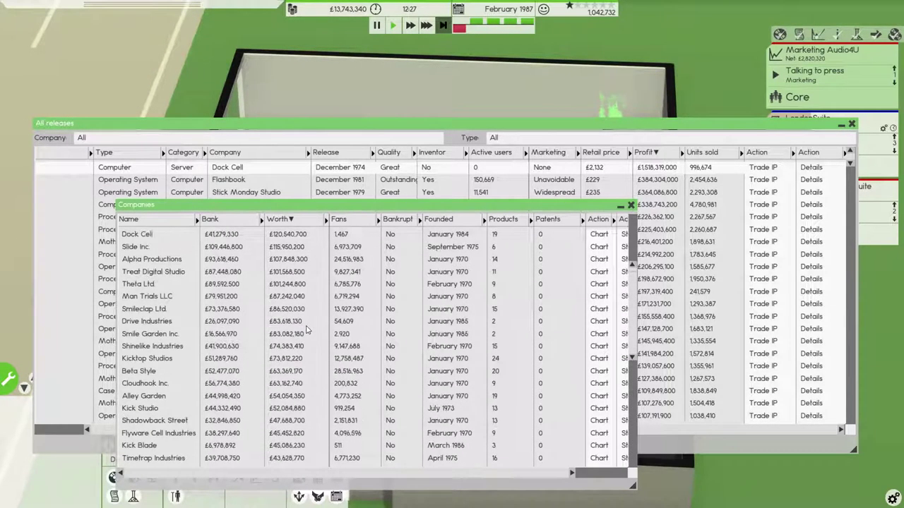
pyautogui.scroll(3, 307, 328)
pyautogui.scroll(2, 314, 307)
pyautogui.scroll(-5, 308, 281)
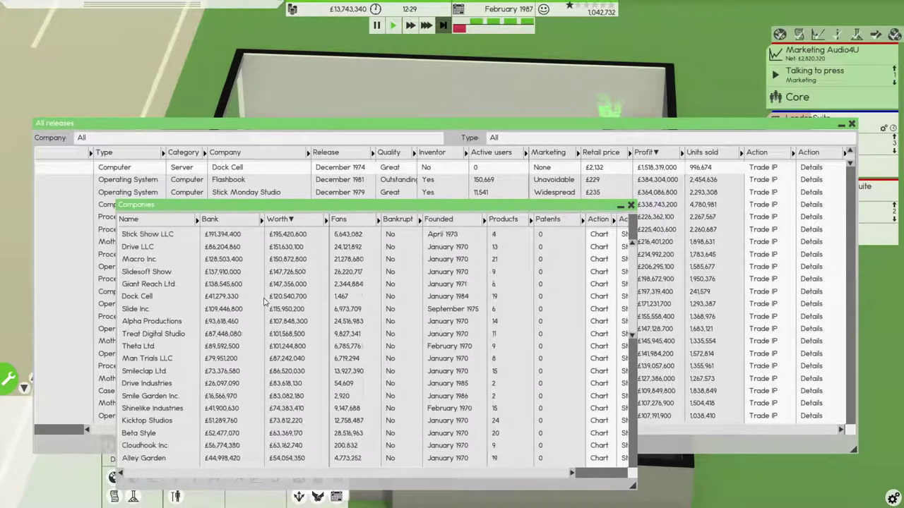
pyautogui.scroll(-5, 311, 304)
pyautogui.scroll(-5, 314, 325)
pyautogui.scroll(-4, 322, 353)
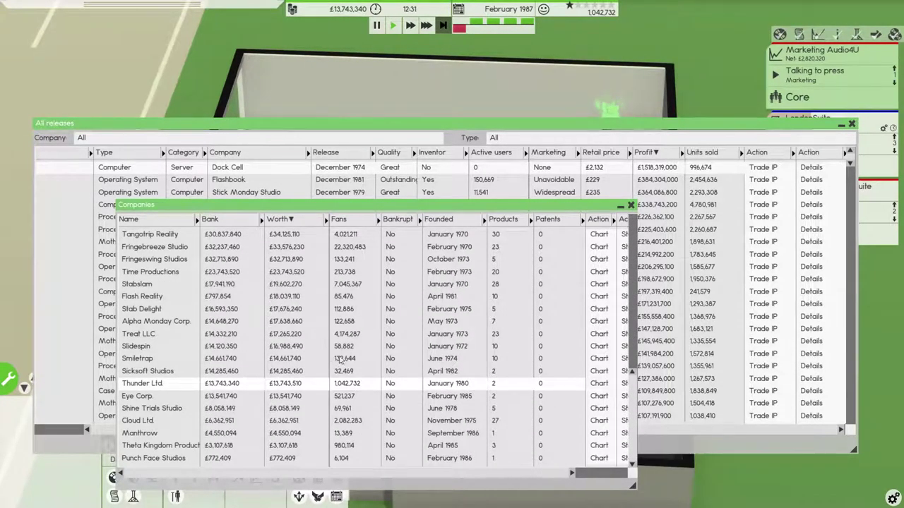
# Close the company rankings and the All releases windows
pyautogui.click(631, 206)
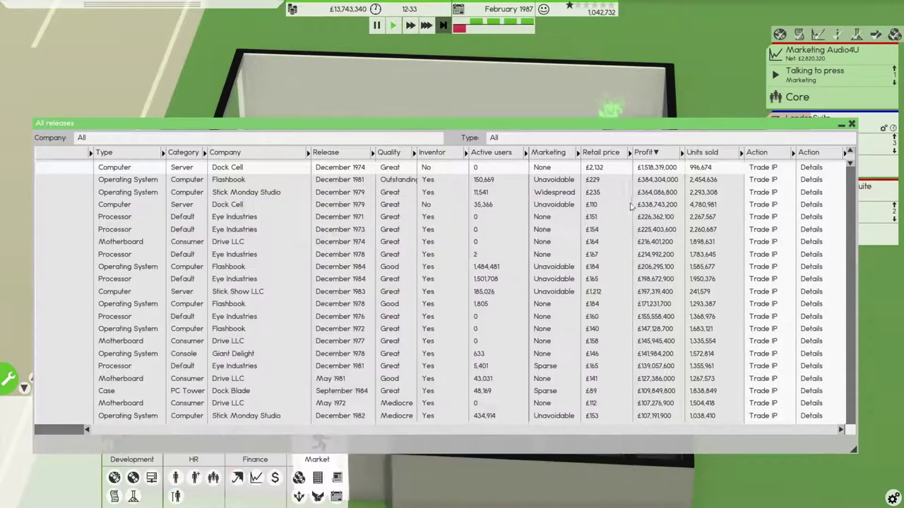
pyautogui.click(852, 124)
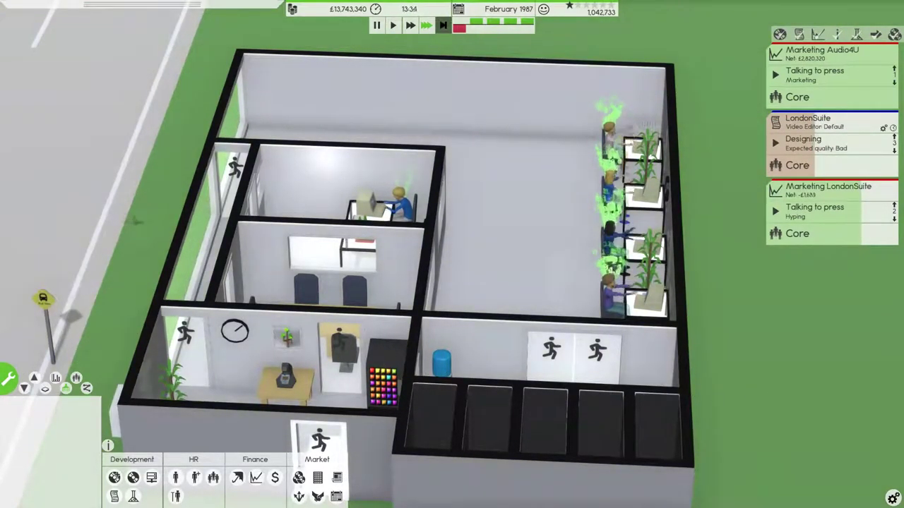
pyautogui.moveTo(530, 319)
pyautogui.mouseDown()
pyautogui.moveTo(493, 240)
pyautogui.moveTo(727, 185)
pyautogui.mouseUp()
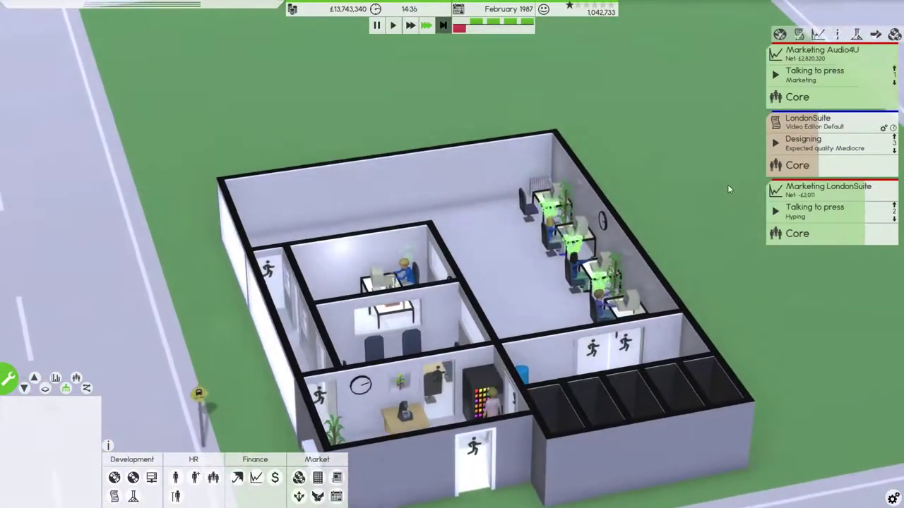
# Expand and collapse the LondonSuite project panels, orbit the office, and enter build mode
pyautogui.click(823, 189)
pyautogui.click(812, 141)
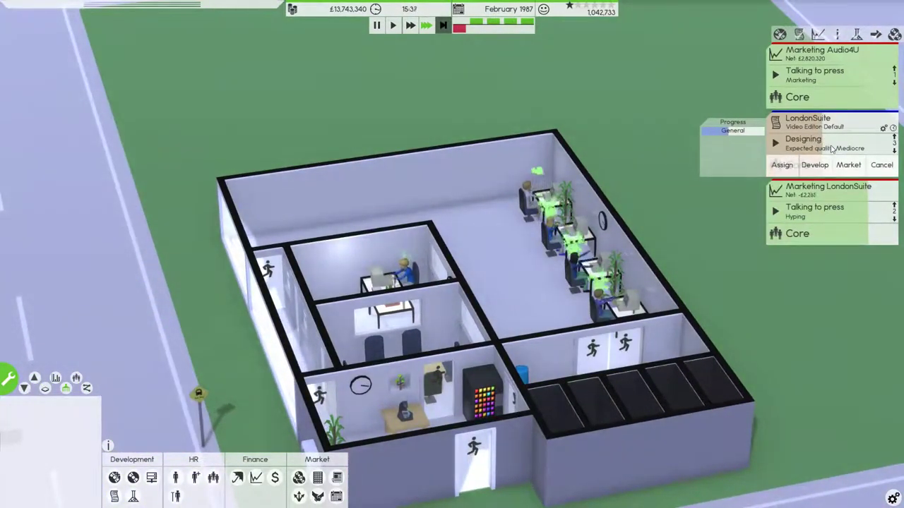
pyautogui.moveTo(529, 283); pyautogui.dragTo(494, 233)
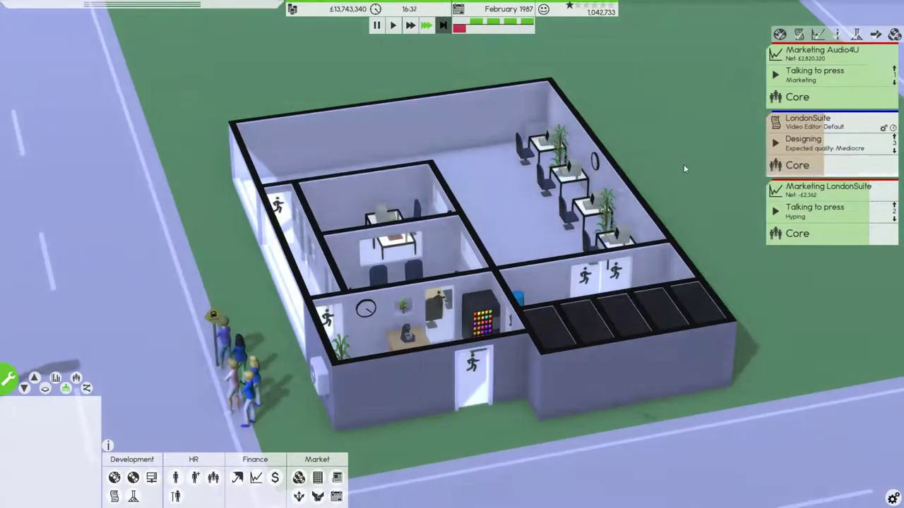
pyautogui.click(477, 201)
pyautogui.scroll(2, 478, 202)
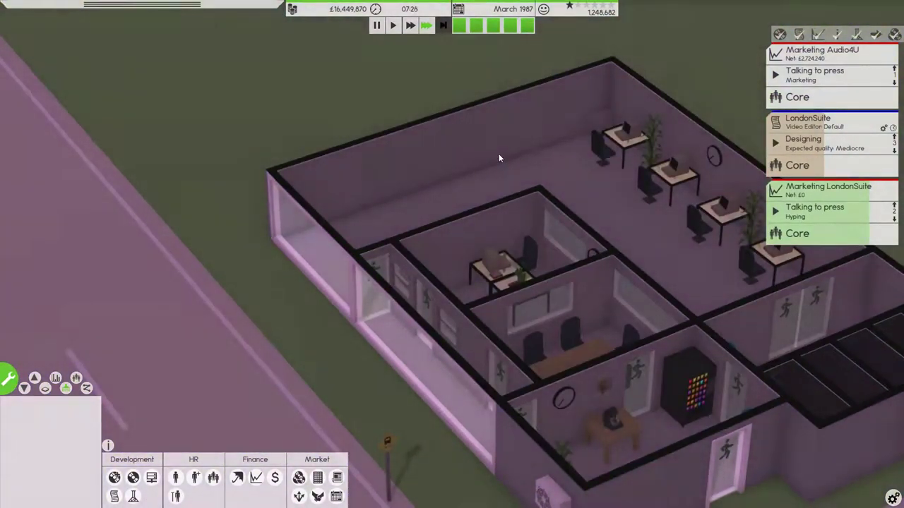
pyautogui.scroll(3, 494, 197)
pyautogui.scroll(-4, 476, 171)
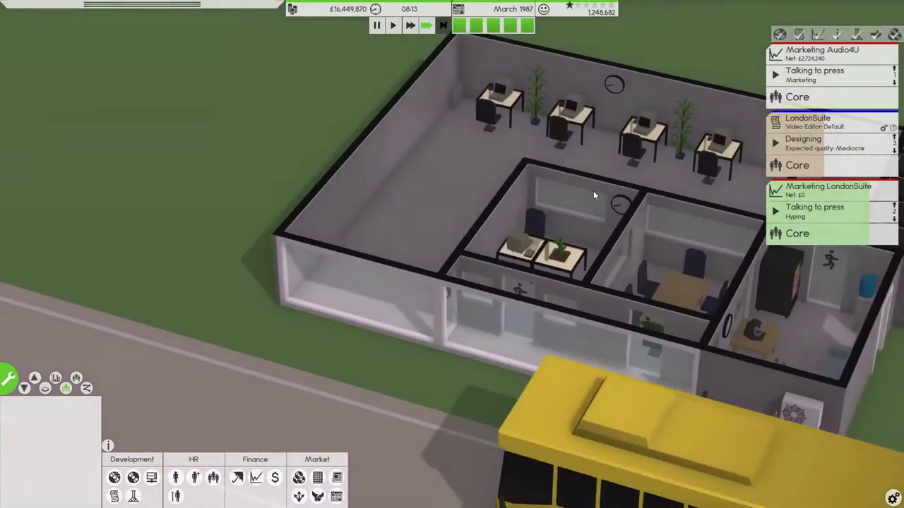
pyautogui.moveTo(521, 181)
pyautogui.mouseDown()
pyautogui.moveTo(578, 197)
pyautogui.moveTo(492, 210)
pyautogui.moveTo(411, 198)
pyautogui.mouseUp()
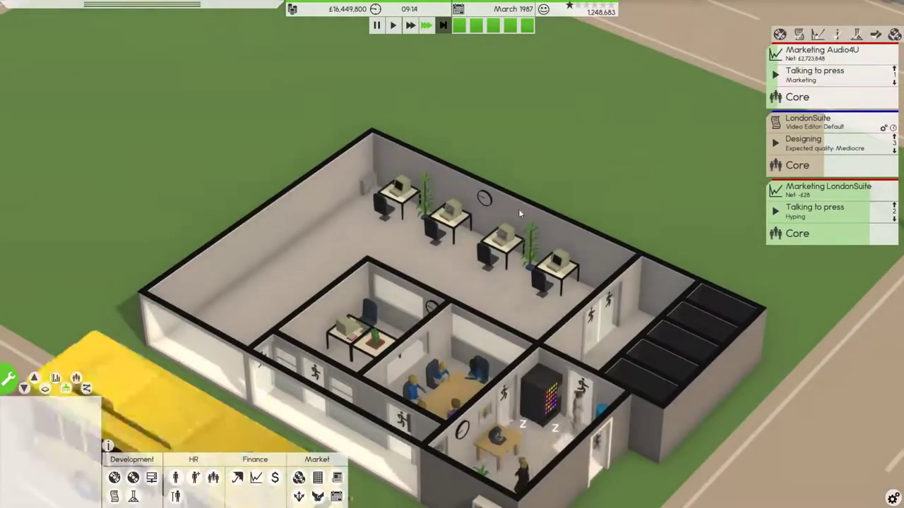
pyautogui.scroll(-4, 411, 198)
pyautogui.scroll(-2, 411, 198)
pyautogui.scroll(3, 424, 212)
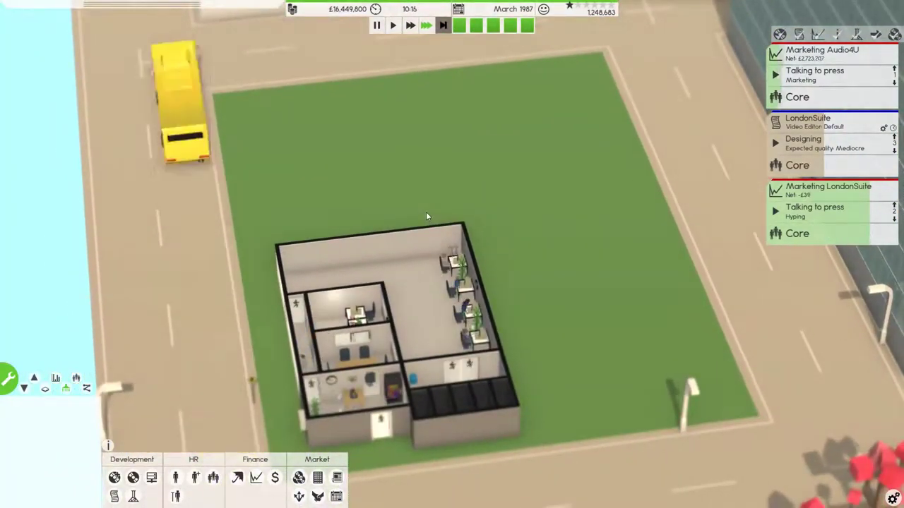
pyautogui.scroll(-3, 425, 212)
pyautogui.scroll(3, 423, 225)
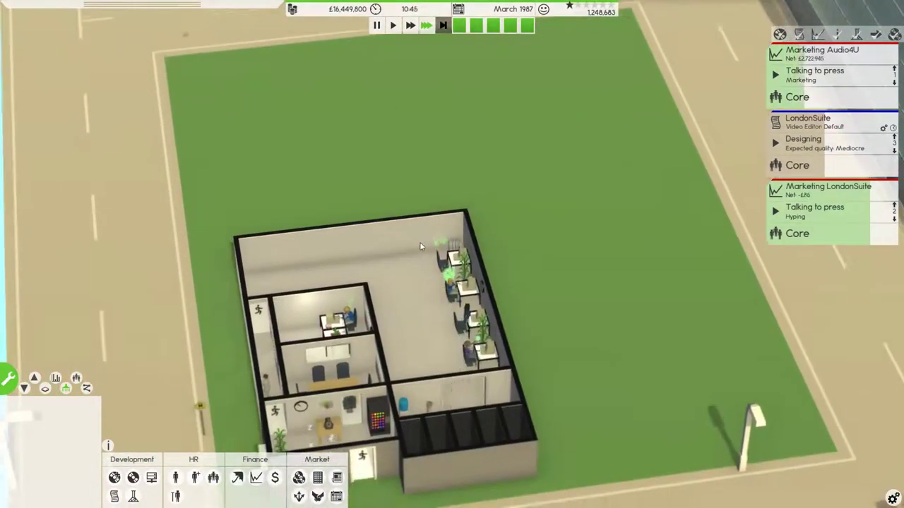
pyautogui.scroll(-2, 419, 245)
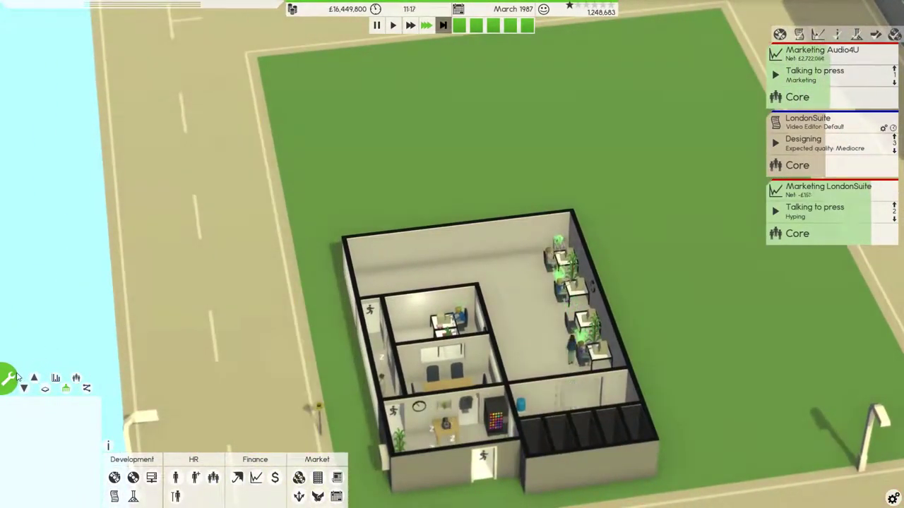
pyautogui.press('b')
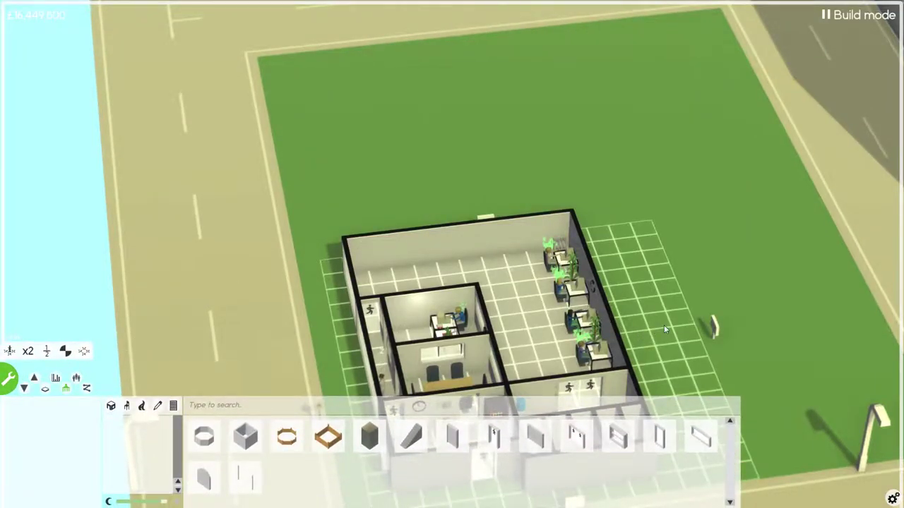
pyautogui.scroll(-2, 664, 325)
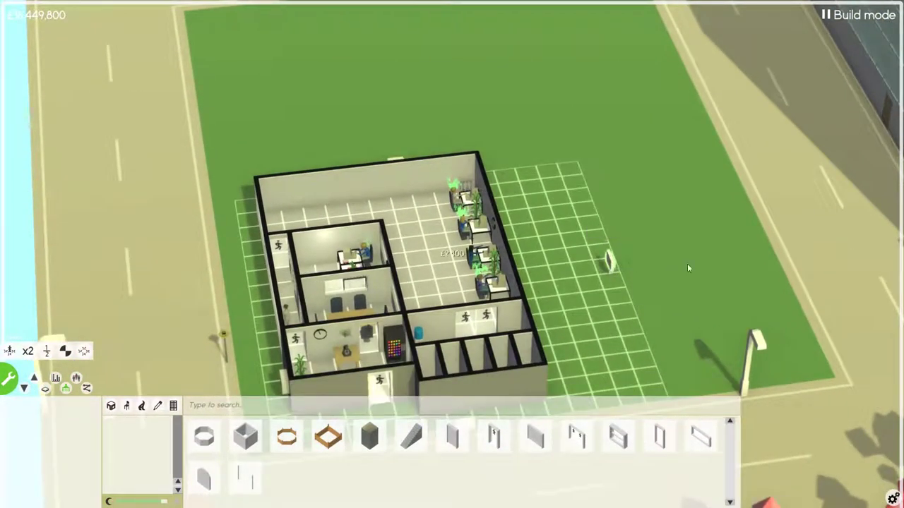
# Drag the plot grid out over the entire lot around the office
pyautogui.moveTo(687, 263); pyautogui.dragTo(780, 264)
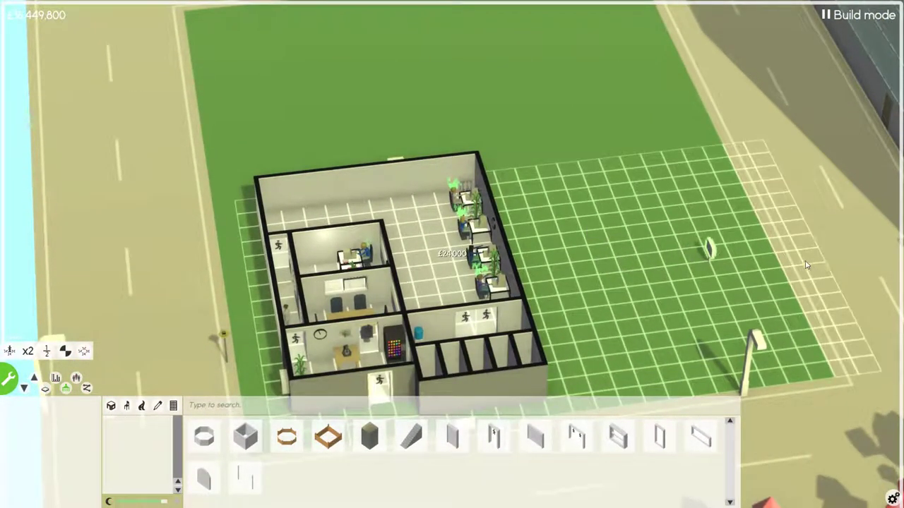
pyautogui.press('w')
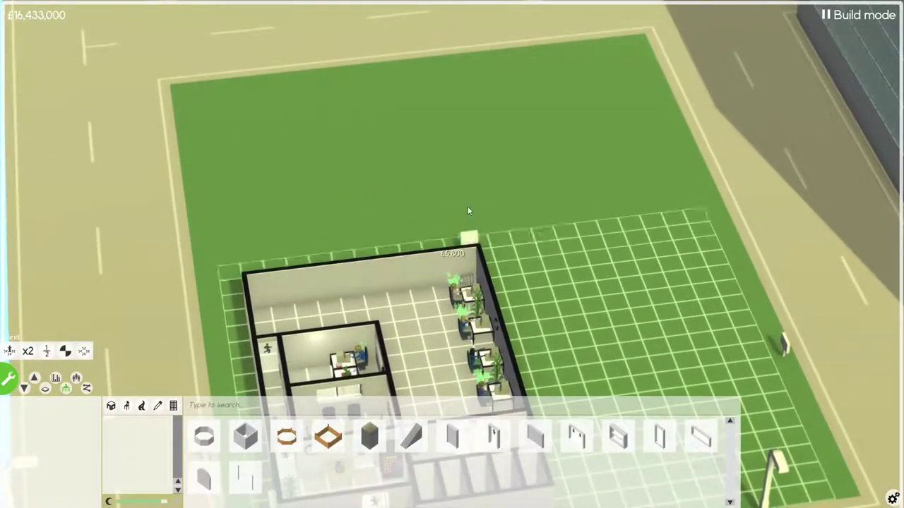
pyautogui.moveTo(468, 206); pyautogui.dragTo(418, 54)
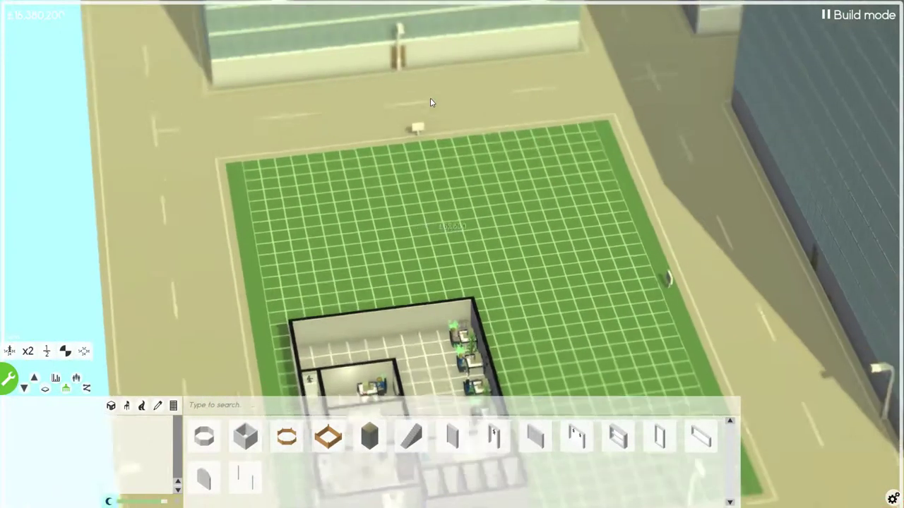
# Pan across the neighbourhood and toggle build mode off and back on
pyautogui.press('w')
pyautogui.scroll(-5, 327, 120)
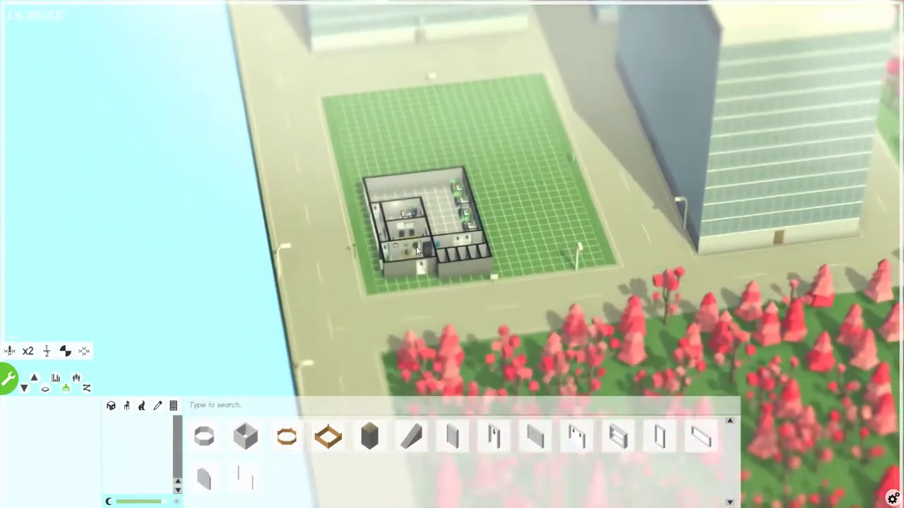
pyautogui.press('s')
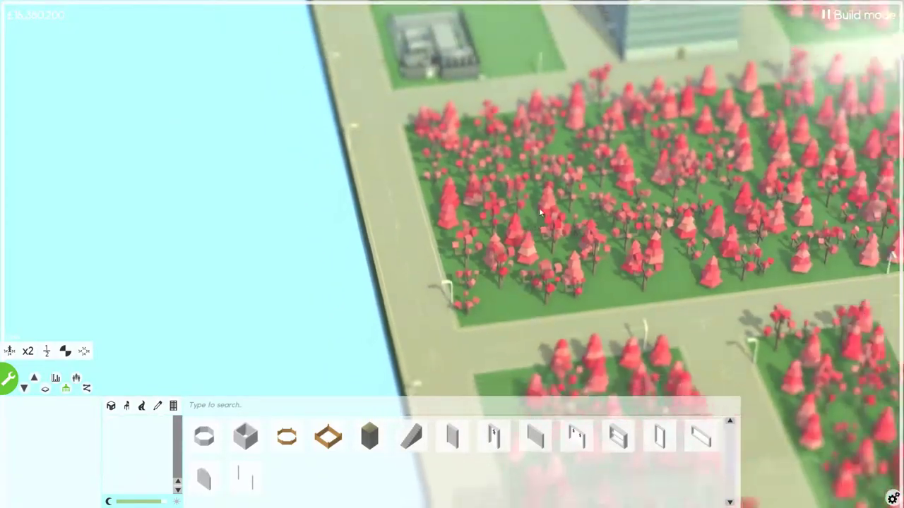
pyautogui.scroll(-3, 538, 212)
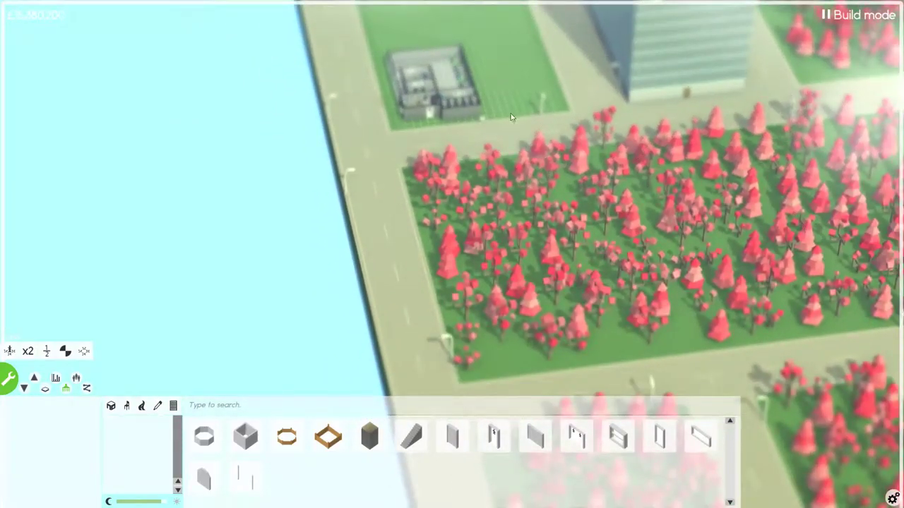
pyautogui.scroll(4, 424, 155)
pyautogui.press('w')
pyautogui.scroll(5, 387, 185)
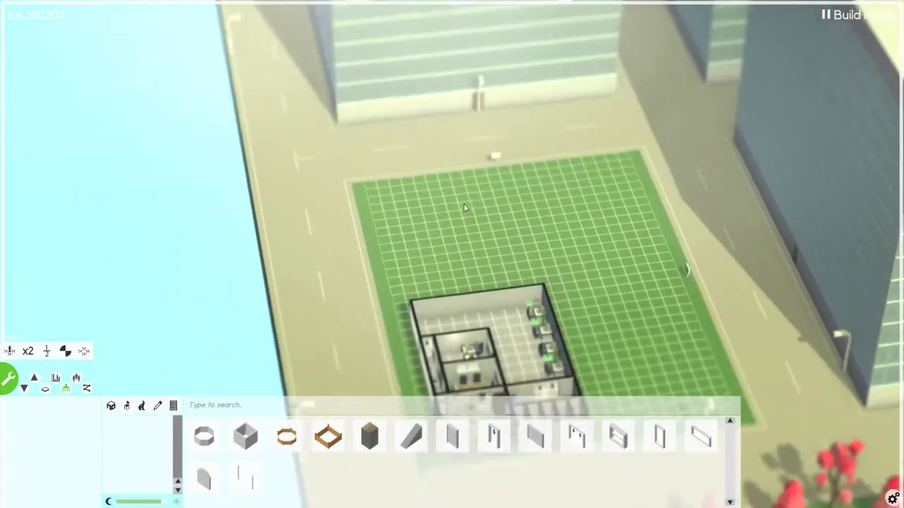
pyautogui.scroll(3, 353, 247)
pyautogui.press('d')
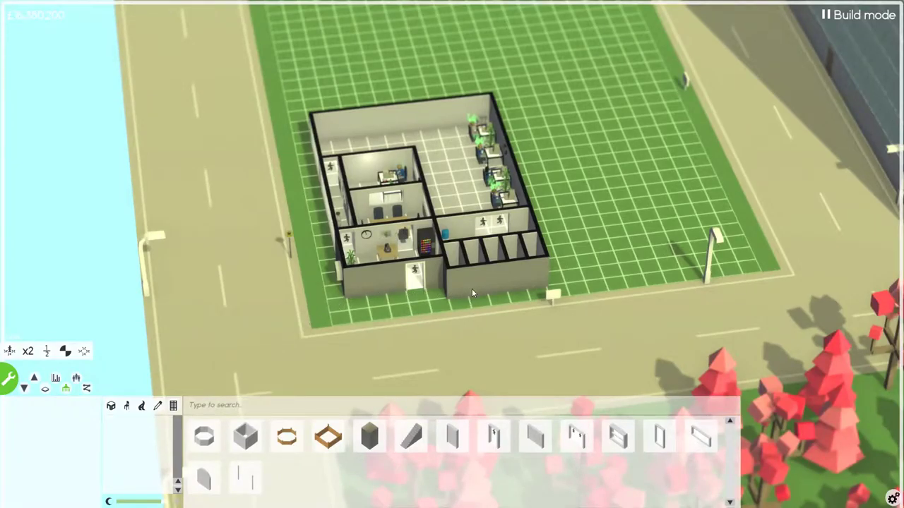
pyautogui.scroll(-4, 472, 289)
pyautogui.scroll(3, 423, 211)
pyautogui.scroll(2, 353, 247)
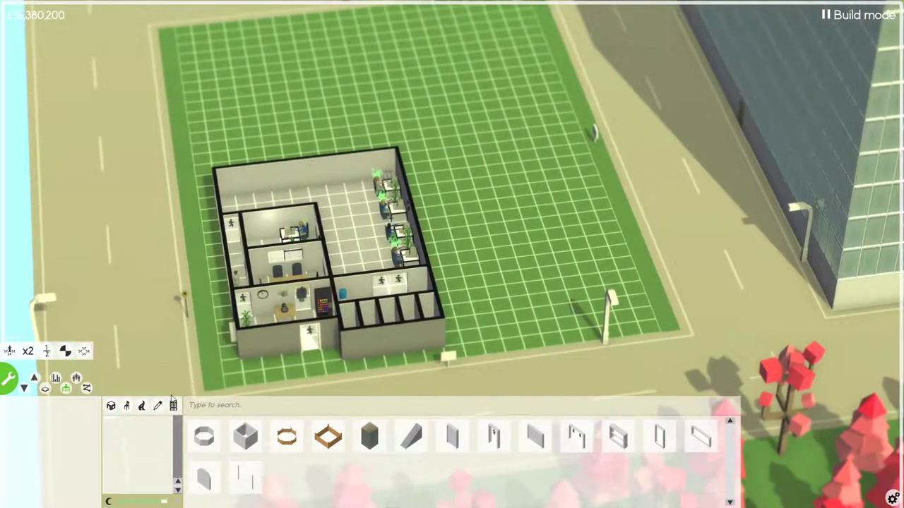
pyautogui.click(11, 380)
pyautogui.click(11, 380)
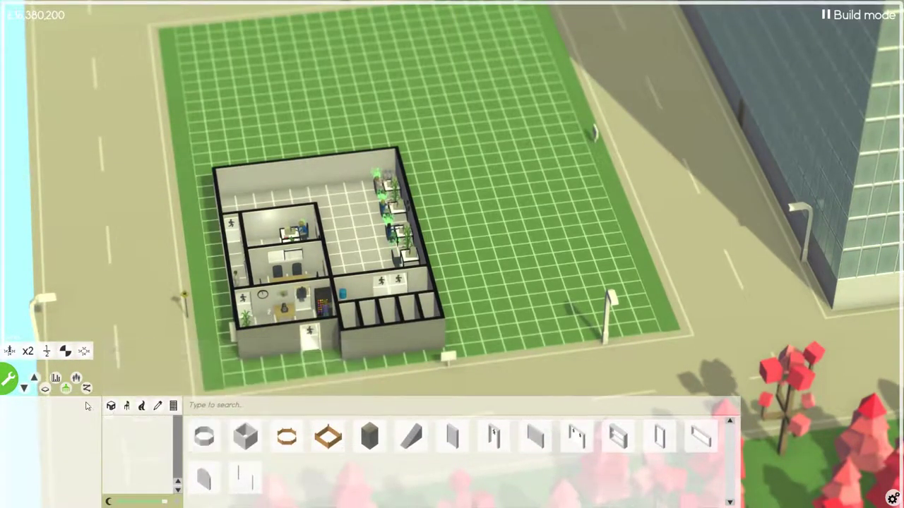
# Pick a road tile from the road and parking pieces and close the blueprints window
pyautogui.click(173, 405)
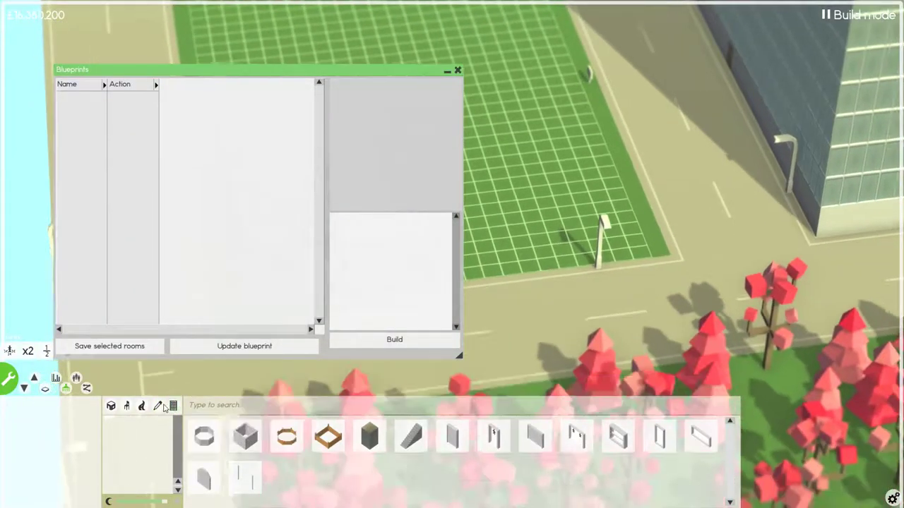
pyautogui.click(141, 406)
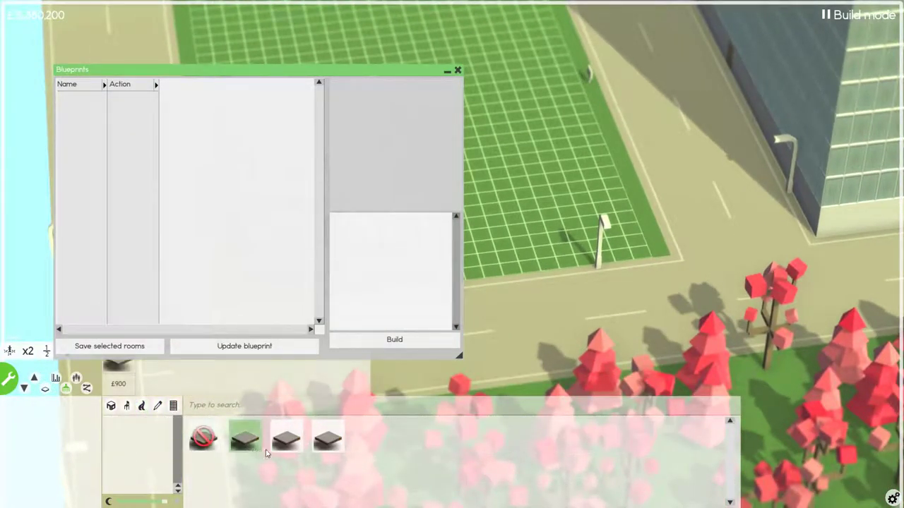
pyautogui.click(245, 440)
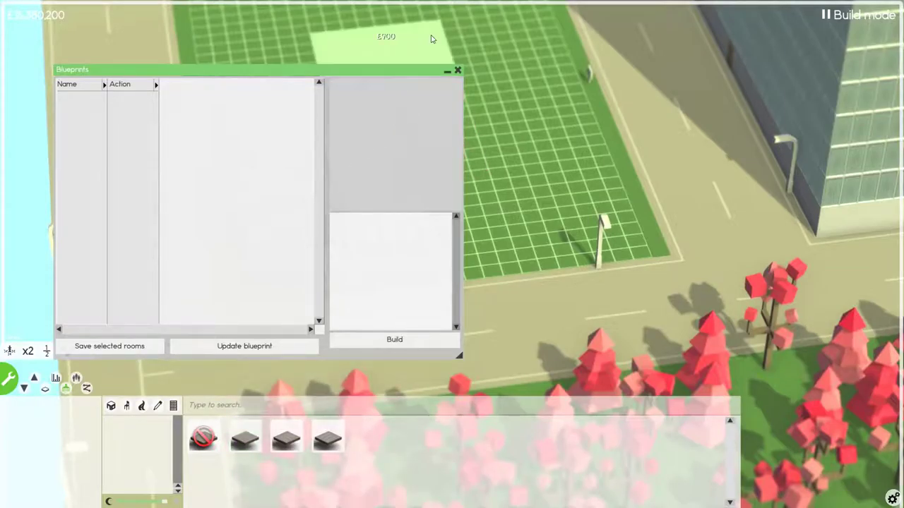
pyautogui.click(458, 69)
pyautogui.scroll(4, 496, 171)
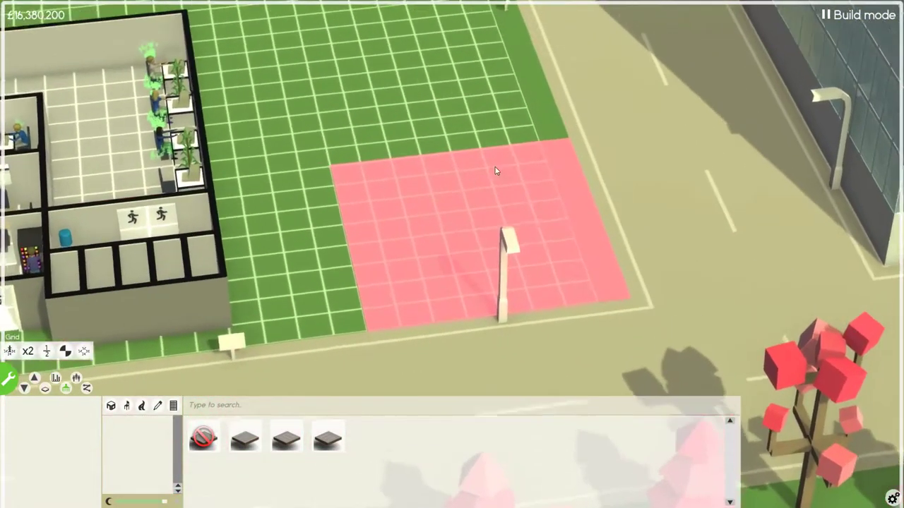
pyautogui.scroll(1, 495, 171)
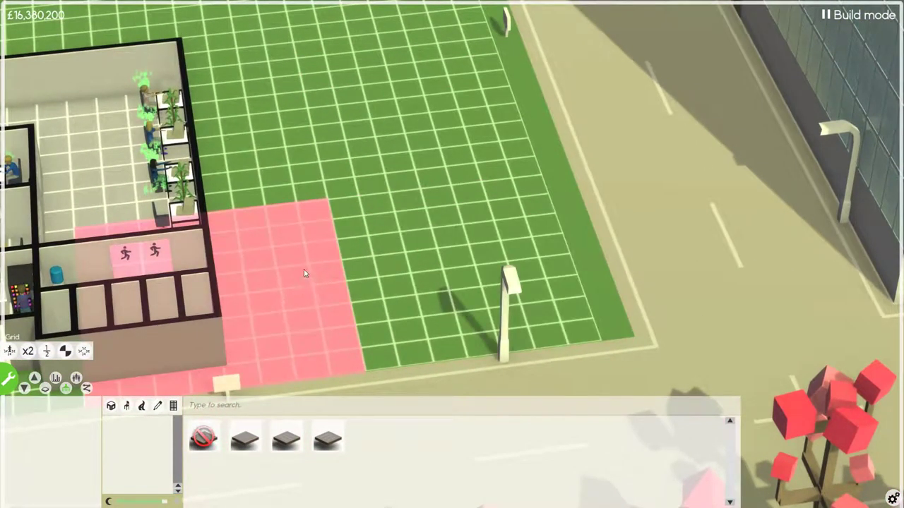
# Buy the empty plot by the road and remove the extra road tiles
pyautogui.press('e')
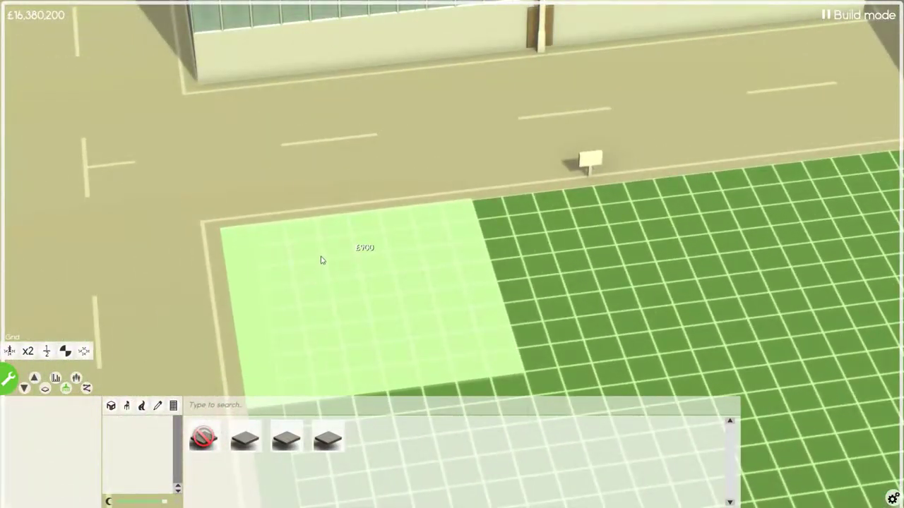
pyautogui.scroll(-3, 321, 260)
pyautogui.scroll(2, 346, 212)
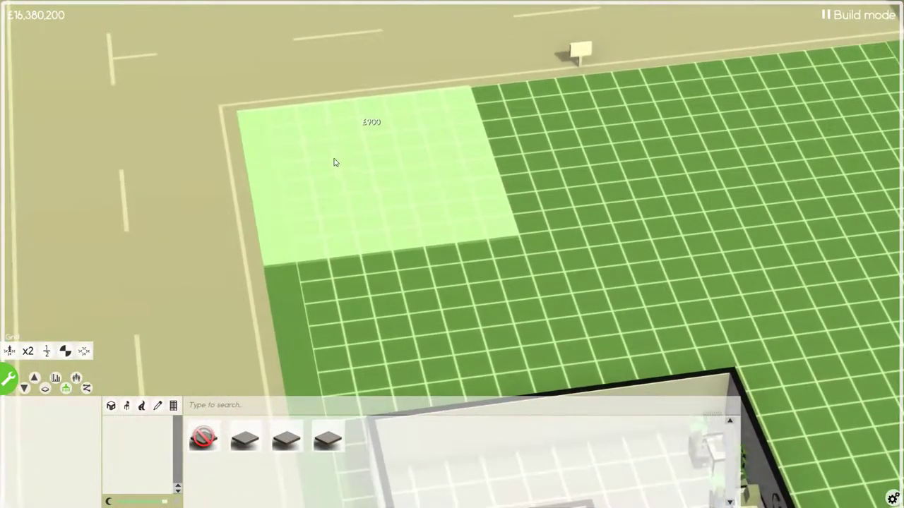
pyautogui.click(335, 163)
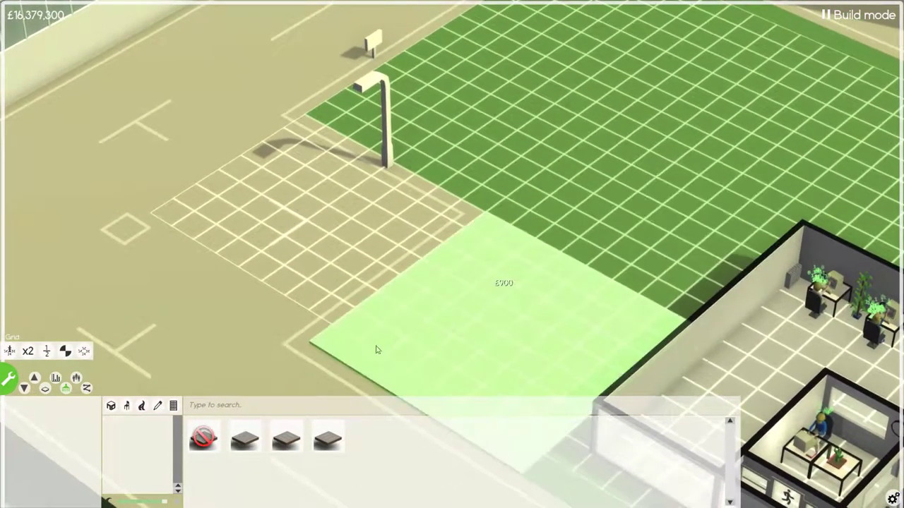
pyautogui.click(285, 441)
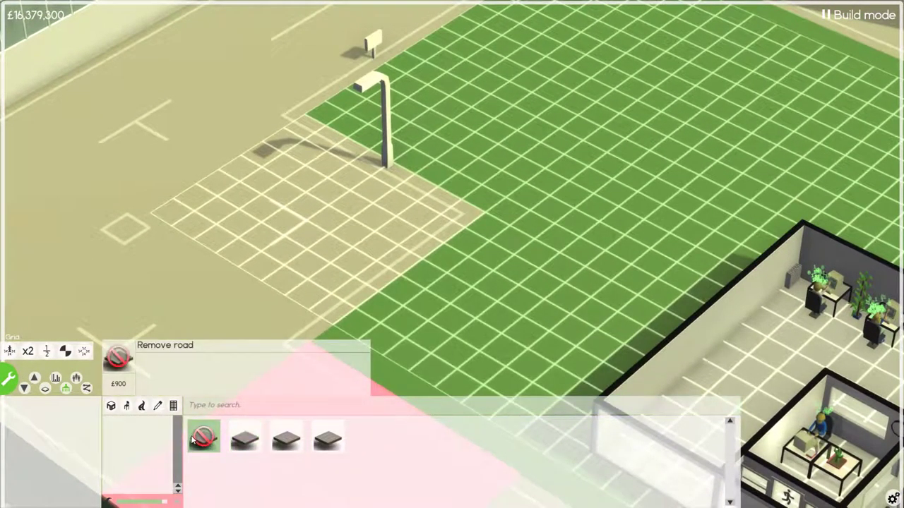
pyautogui.click(192, 439)
# Place four parking spaces on the new lot beside the office, then pause
pyautogui.click(317, 267)
pyautogui.click(297, 438)
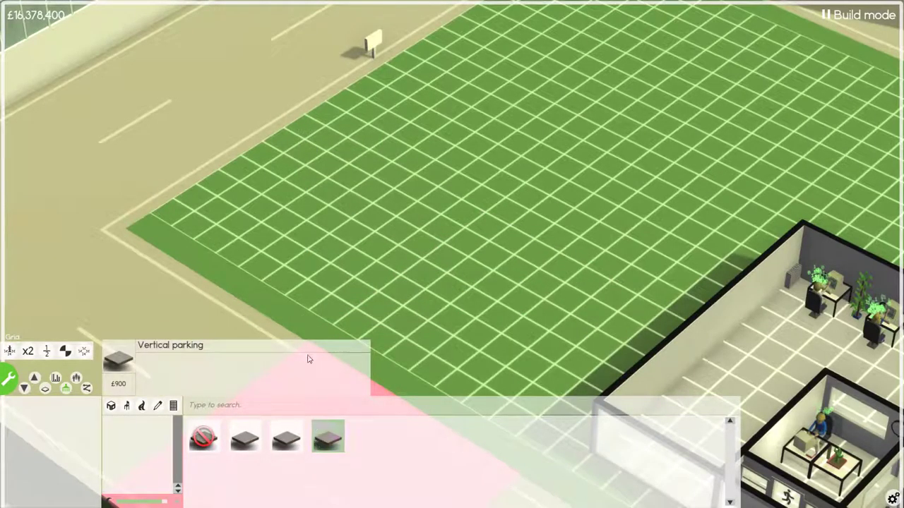
pyautogui.click(311, 201)
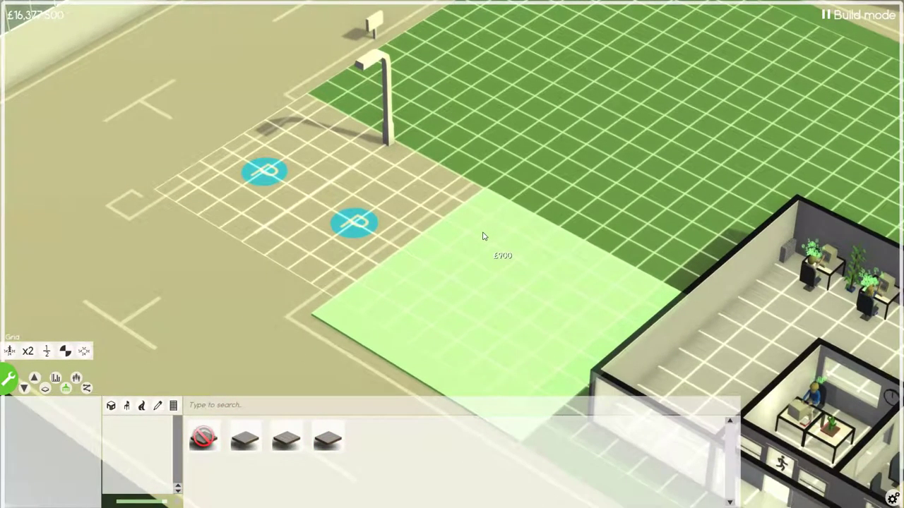
pyautogui.click(485, 233)
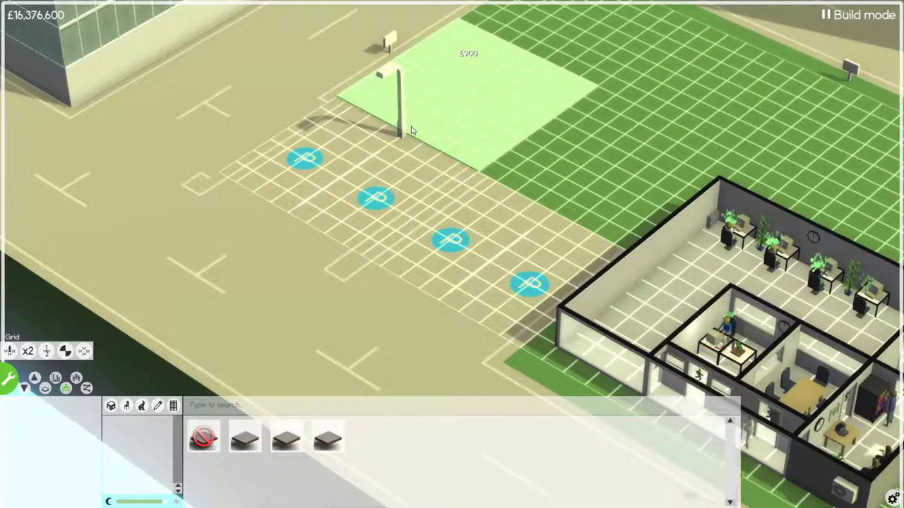
pyautogui.press('Escape')
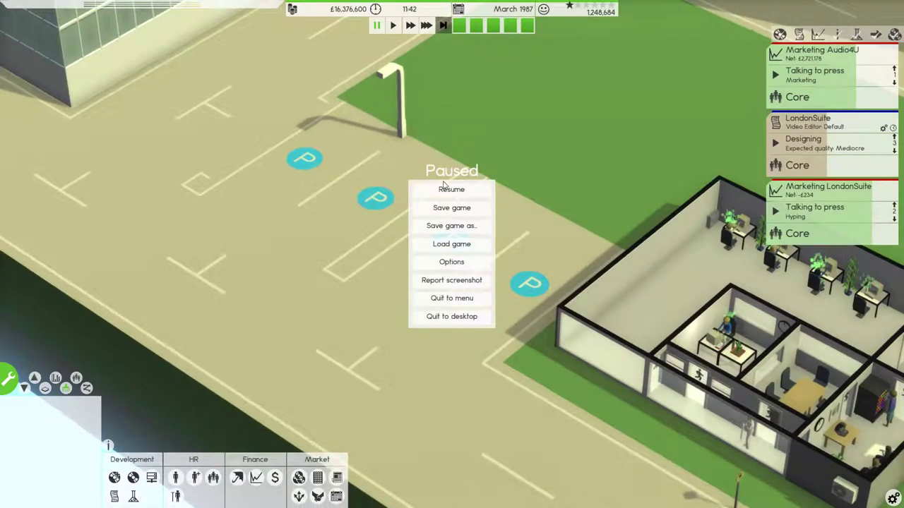
# Resume the game and orbit the camera around the office
pyautogui.click(452, 191)
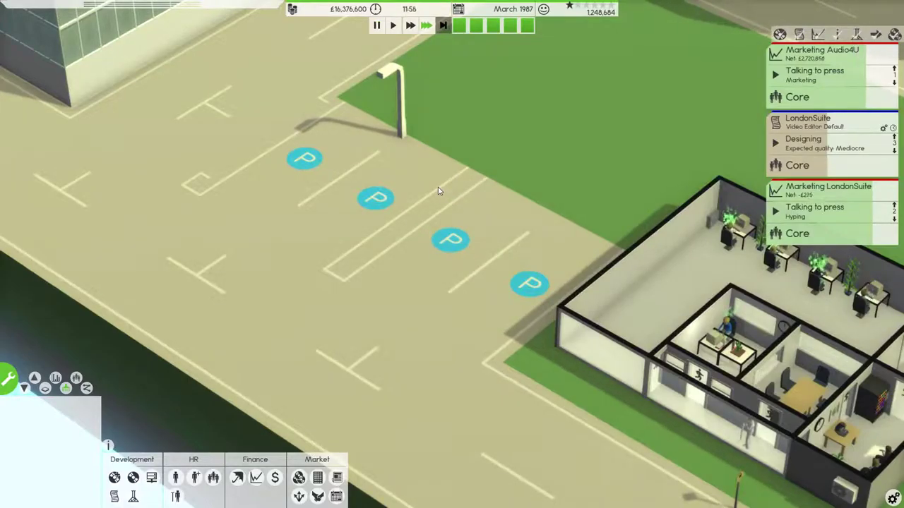
pyautogui.scroll(-3, 470, 145)
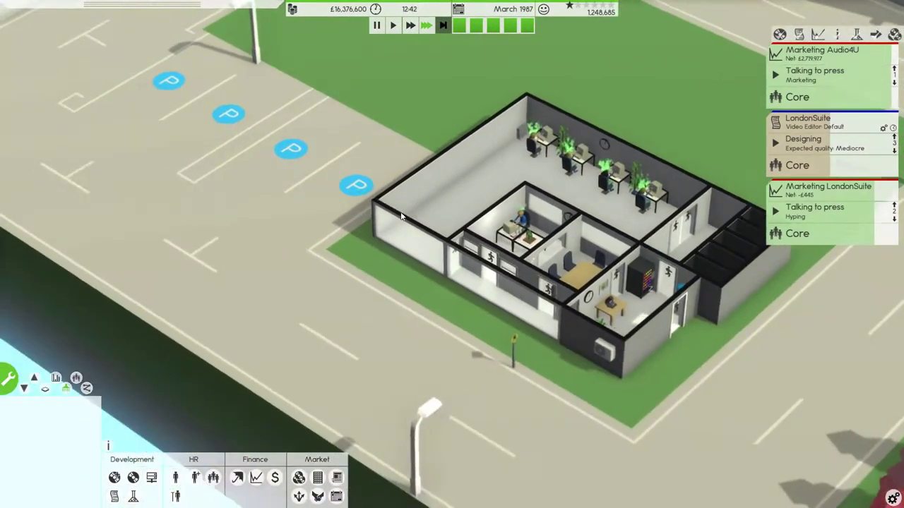
pyautogui.scroll(-3, 400, 215)
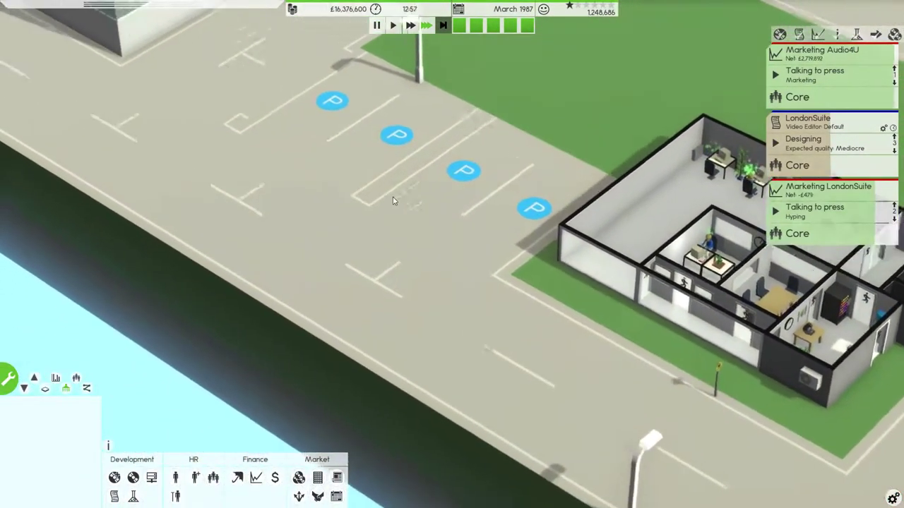
pyautogui.scroll(3, 518, 272)
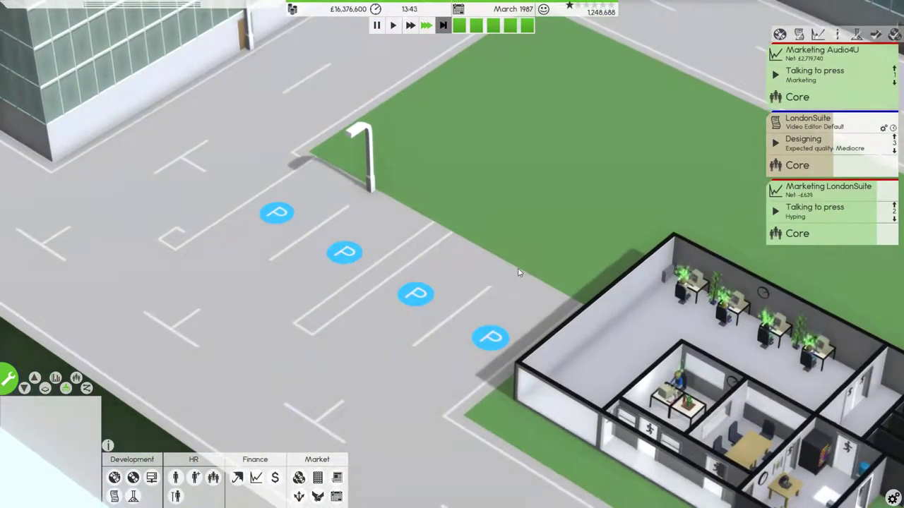
pyautogui.scroll(-3, 518, 272)
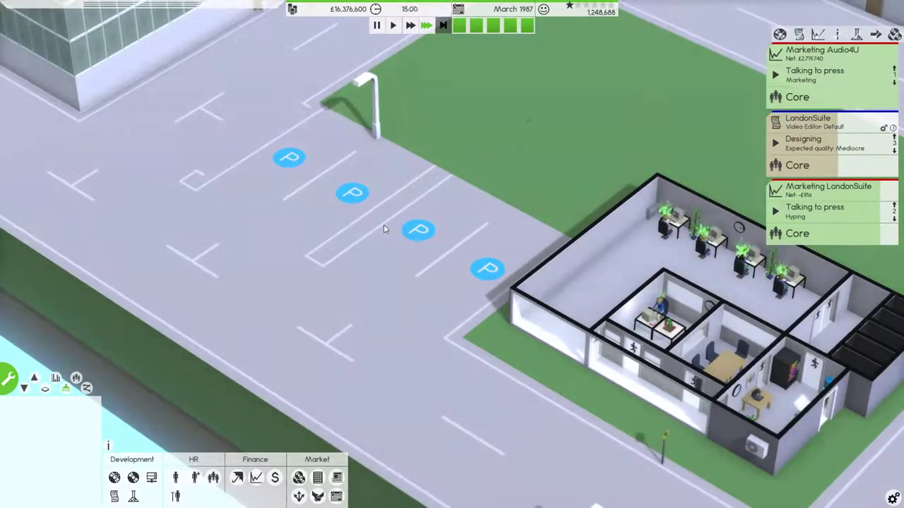
pyautogui.scroll(-3, 384, 228)
pyautogui.moveTo(389, 224); pyautogui.dragTo(281, 219)
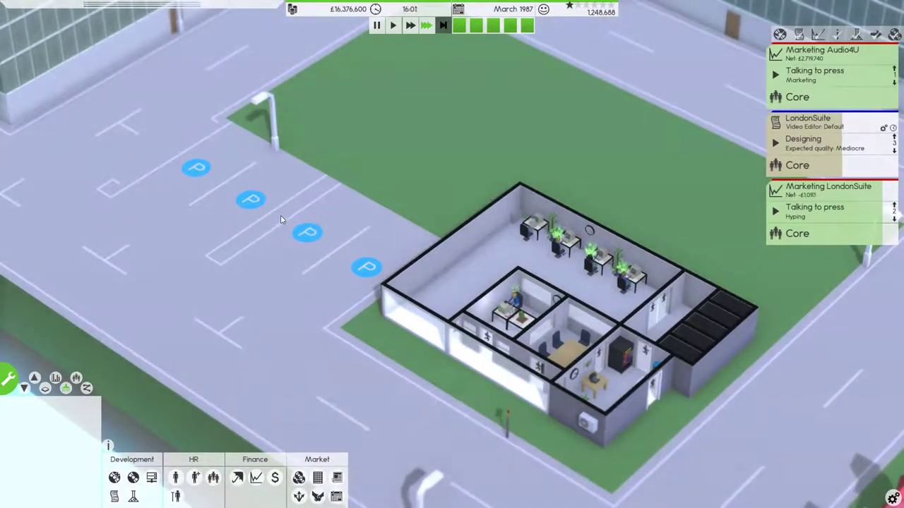
pyautogui.scroll(-3, 280, 217)
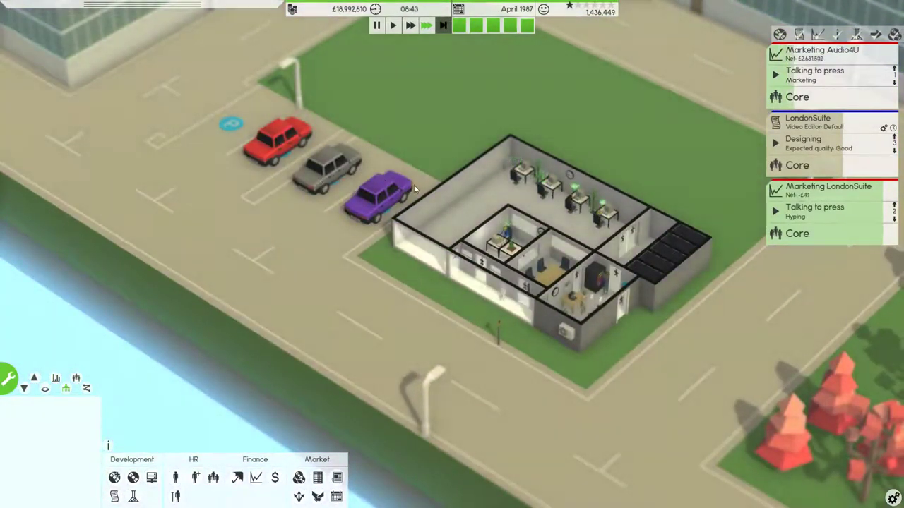
pyautogui.scroll(-2, 414, 185)
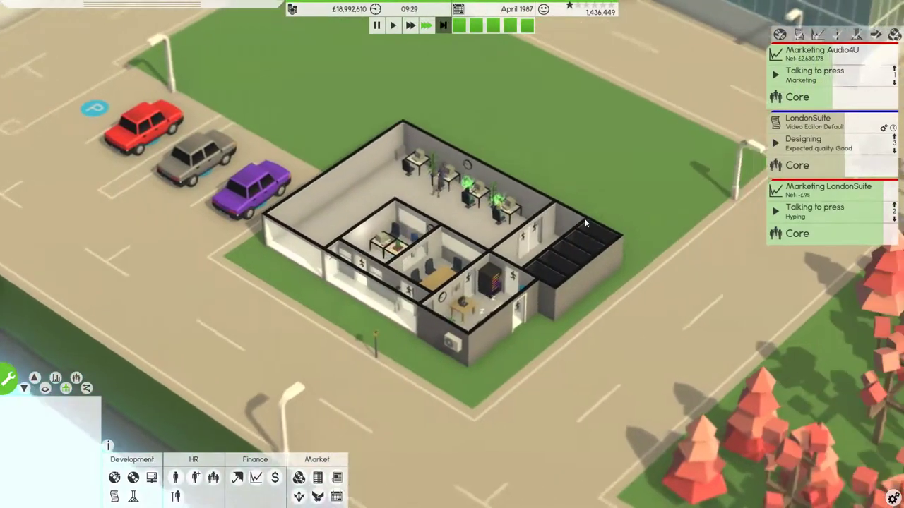
pyautogui.scroll(5, 494, 212)
pyautogui.moveTo(571, 224); pyautogui.dragTo(446, 135)
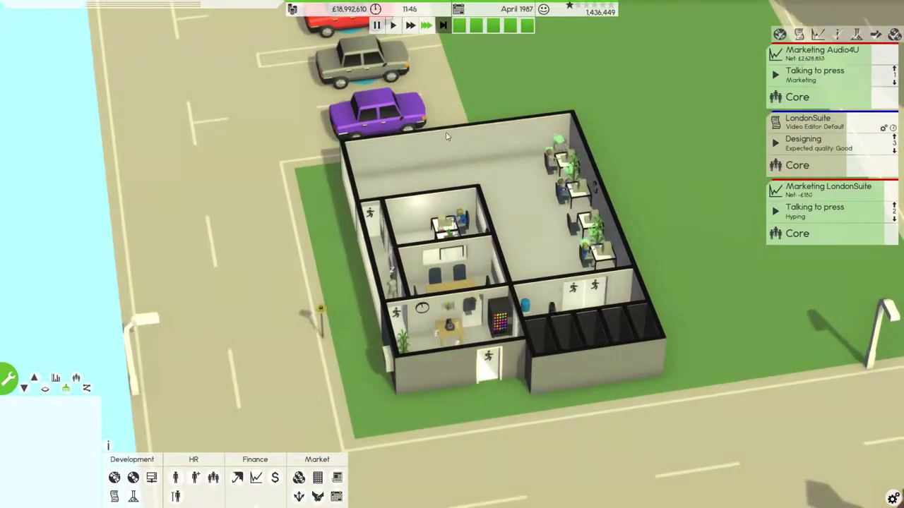
pyautogui.moveTo(446, 135); pyautogui.dragTo(438, 183)
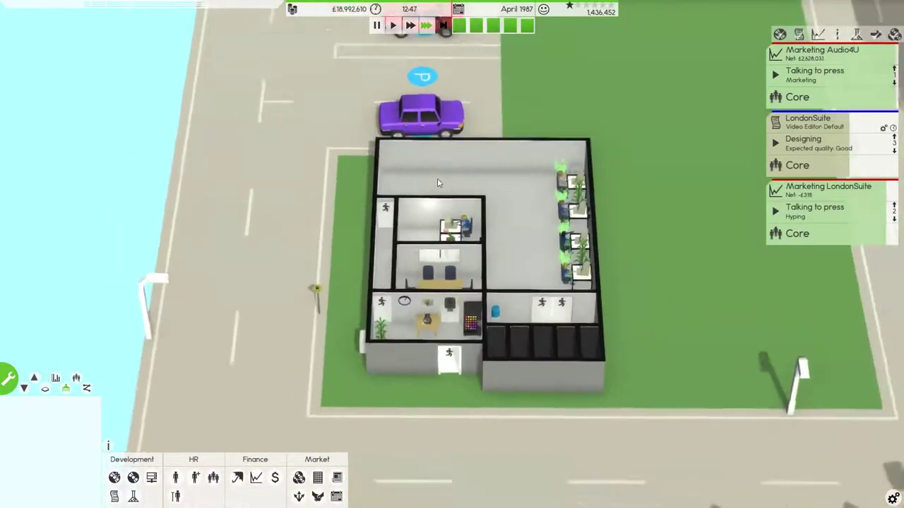
pyautogui.scroll(-3, 417, 175)
pyautogui.scroll(3, 417, 174)
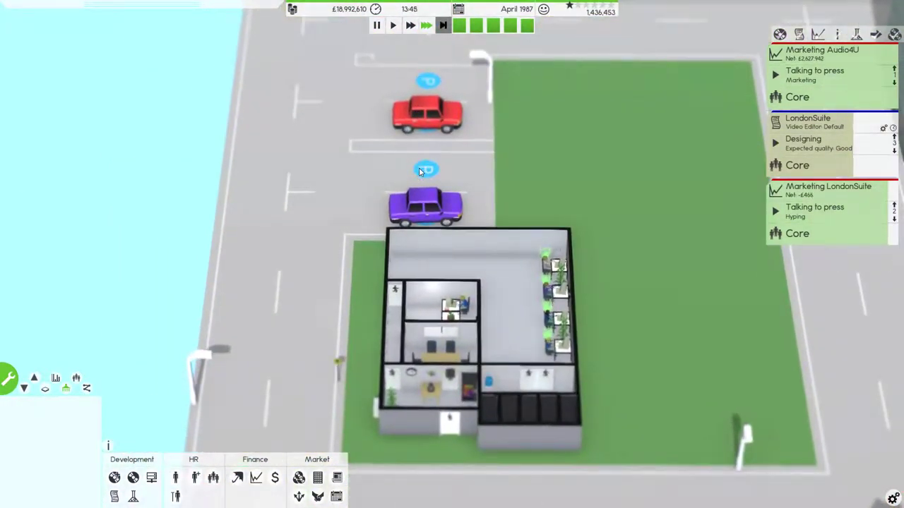
pyautogui.scroll(3, 420, 173)
pyautogui.scroll(3, 420, 173)
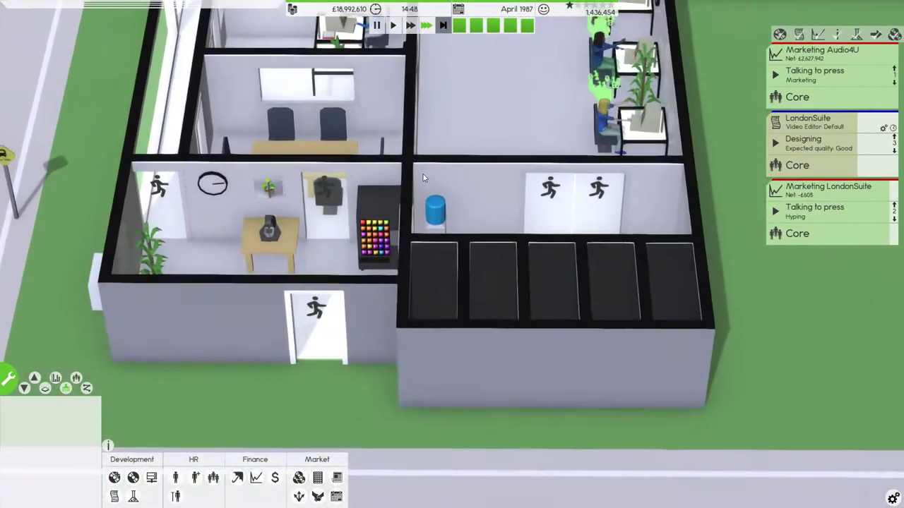
pyautogui.scroll(-3, 421, 177)
pyautogui.moveTo(422, 177)
pyautogui.mouseDown()
pyautogui.moveTo(494, 173)
pyautogui.moveTo(568, 202)
pyautogui.mouseUp()
pyautogui.scroll(3, 560, 168)
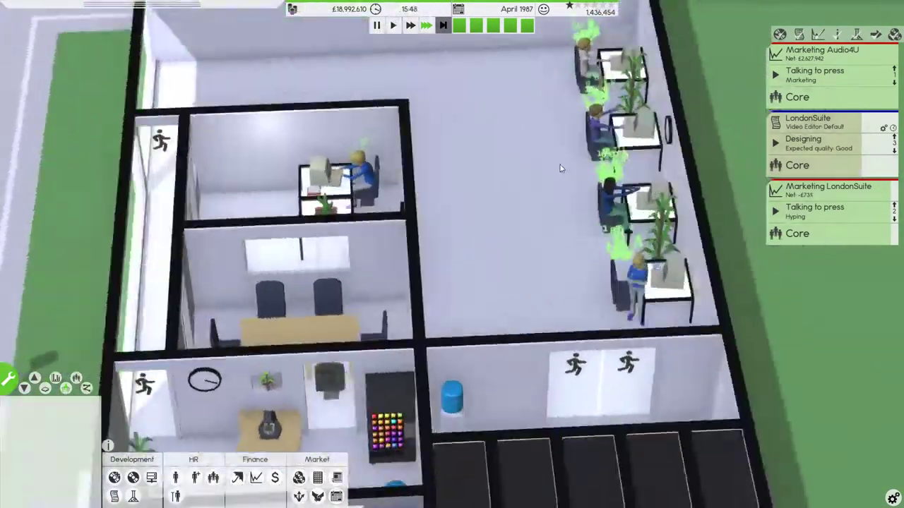
pyautogui.scroll(-3, 560, 168)
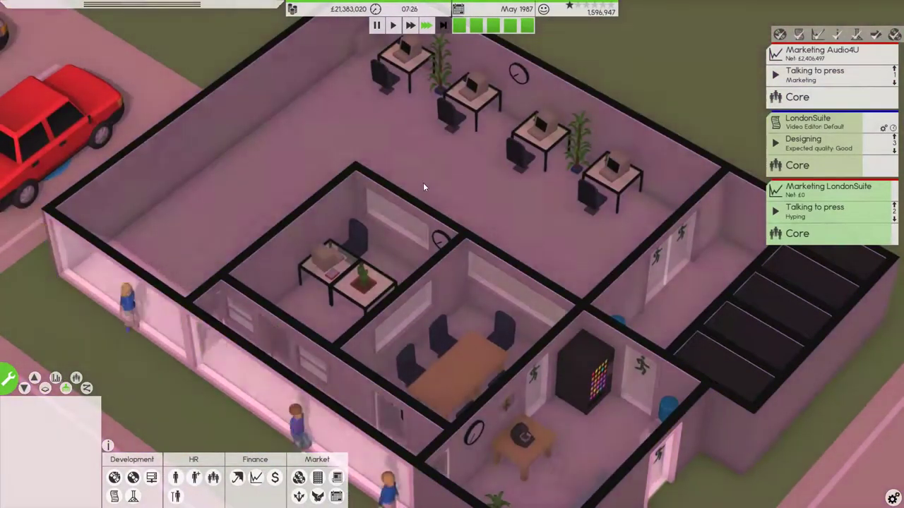
pyautogui.moveTo(432, 191)
pyautogui.mouseDown()
pyautogui.moveTo(347, 163)
pyautogui.moveTo(547, 164)
pyautogui.moveTo(544, 170)
pyautogui.mouseUp()
pyautogui.scroll(-3, 547, 164)
pyautogui.scroll(2, 544, 171)
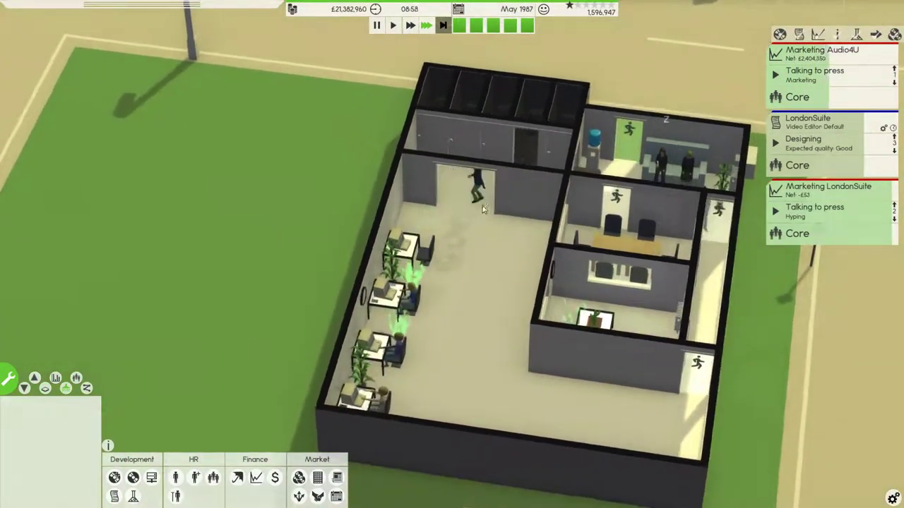
pyautogui.moveTo(483, 214); pyautogui.dragTo(467, 254)
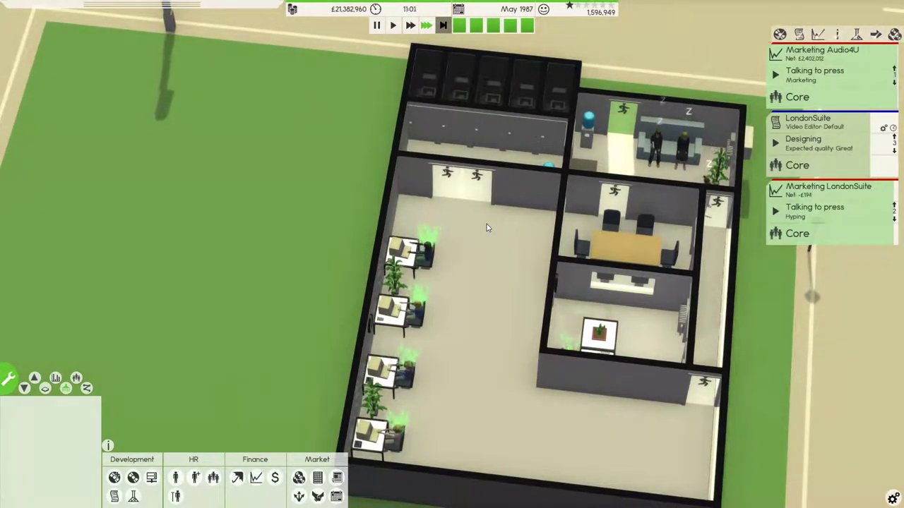
pyautogui.scroll(-2, 487, 224)
pyautogui.scroll(-2, 486, 224)
pyautogui.moveTo(486, 224)
pyautogui.mouseDown()
pyautogui.moveTo(426, 235)
pyautogui.moveTo(503, 209)
pyautogui.moveTo(558, 210)
pyautogui.mouseUp()
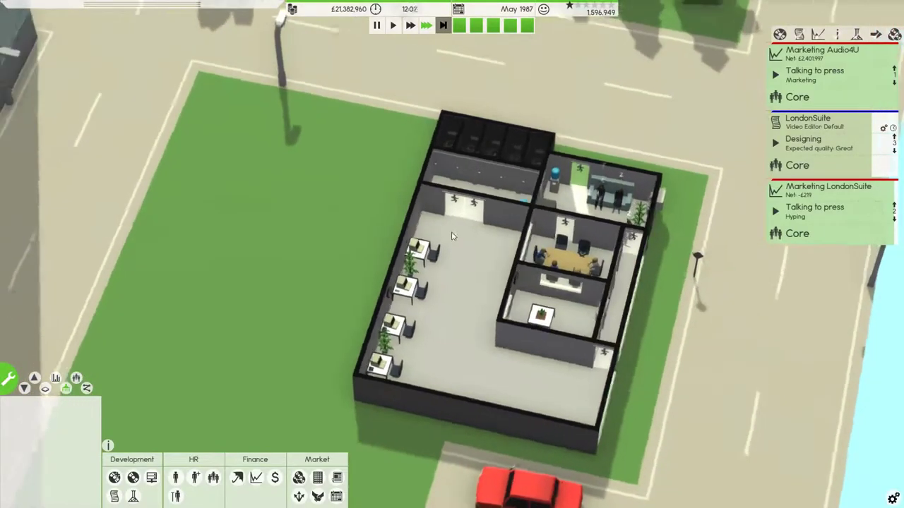
pyautogui.scroll(-2, 426, 236)
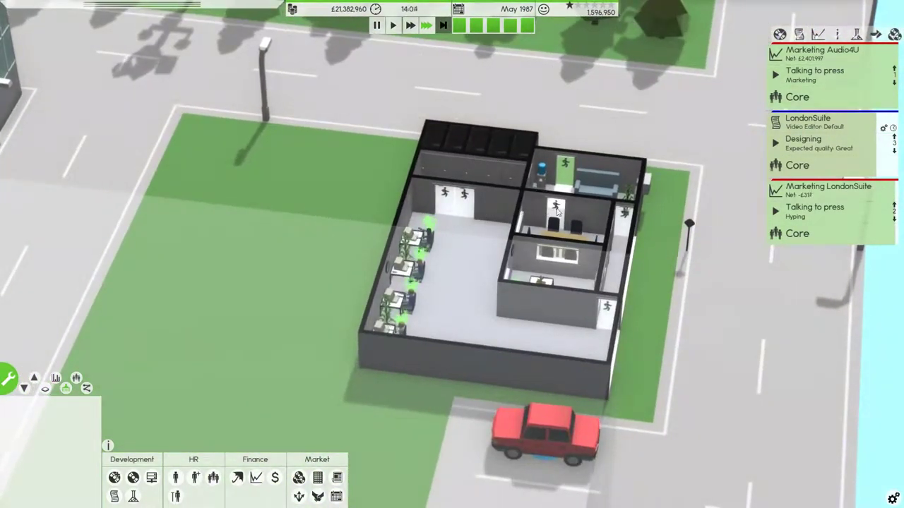
# End the Marketing Audio4U task
pyautogui.click(798, 97)
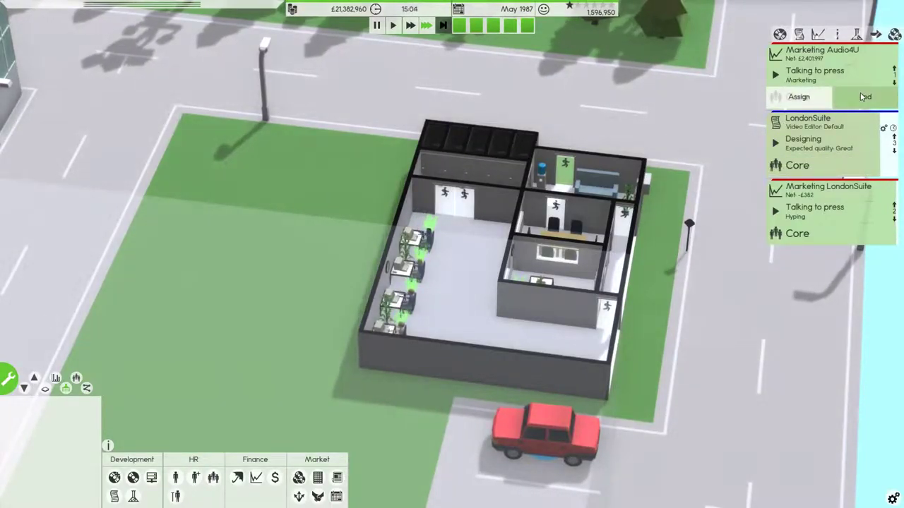
pyautogui.click(866, 97)
pyautogui.moveTo(547, 205)
pyautogui.mouseDown()
pyautogui.moveTo(548, 148)
pyautogui.moveTo(612, 157)
pyautogui.mouseUp()
pyautogui.scroll(3, 545, 145)
pyautogui.scroll(2, 546, 146)
pyautogui.scroll(-4, 545, 152)
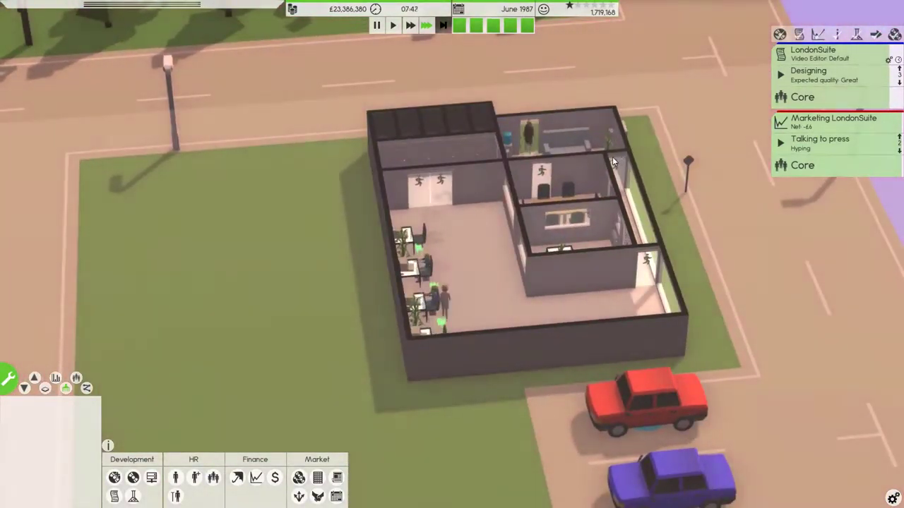
pyautogui.scroll(4, 607, 158)
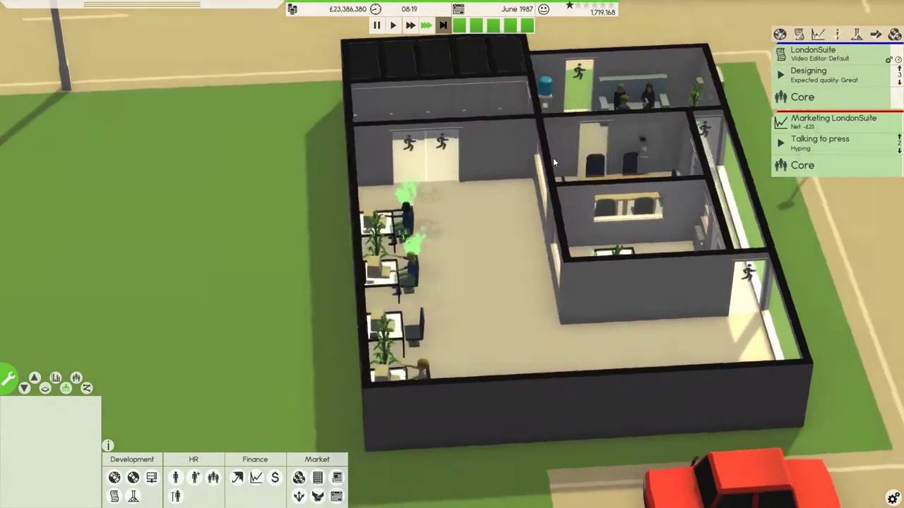
pyautogui.scroll(-3, 553, 157)
pyautogui.moveTo(550, 162); pyautogui.dragTo(269, 170)
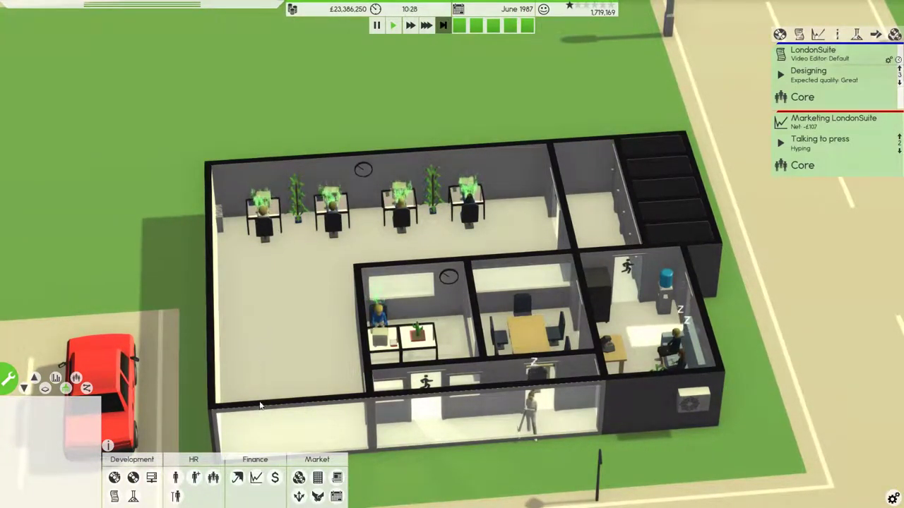
# Deposit £10,878,440 into the insurance account and close the Insurance window
pyautogui.click(238, 480)
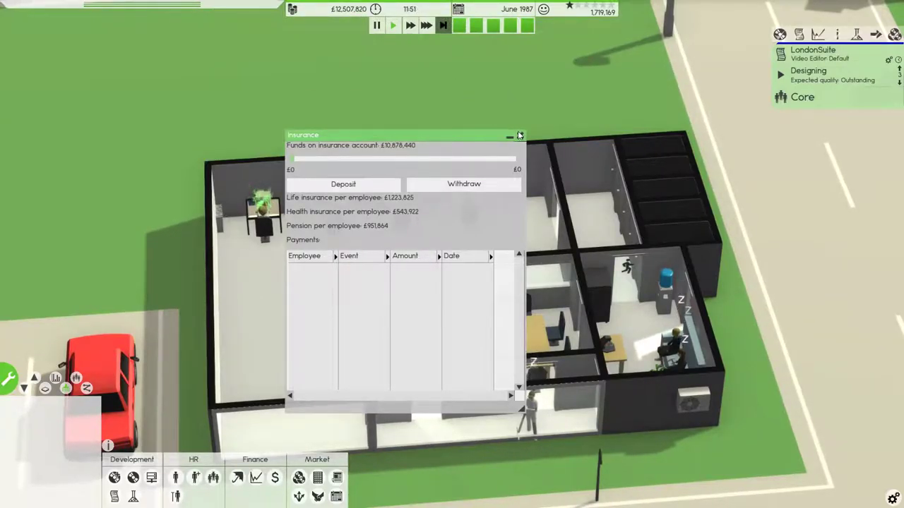
pyautogui.click(520, 136)
pyautogui.scroll(-2, 510, 145)
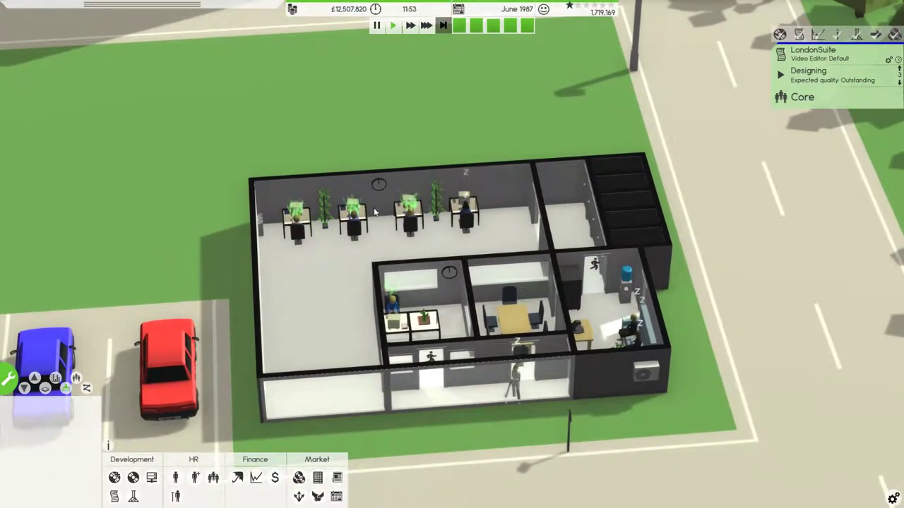
pyautogui.scroll(1, 375, 212)
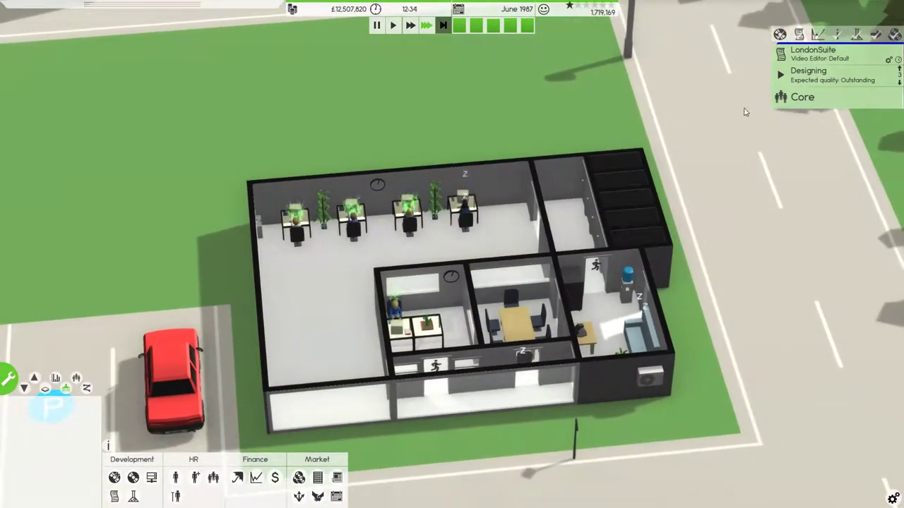
pyautogui.click(839, 73)
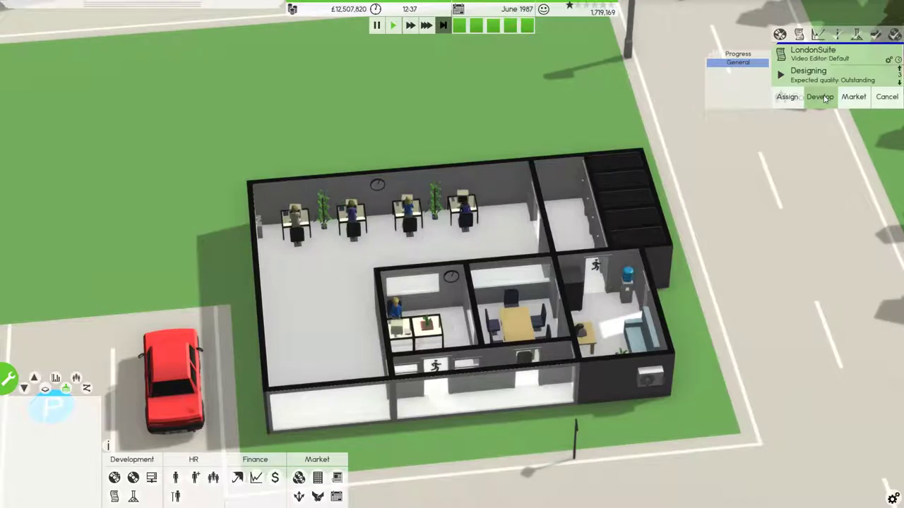
pyautogui.click(820, 97)
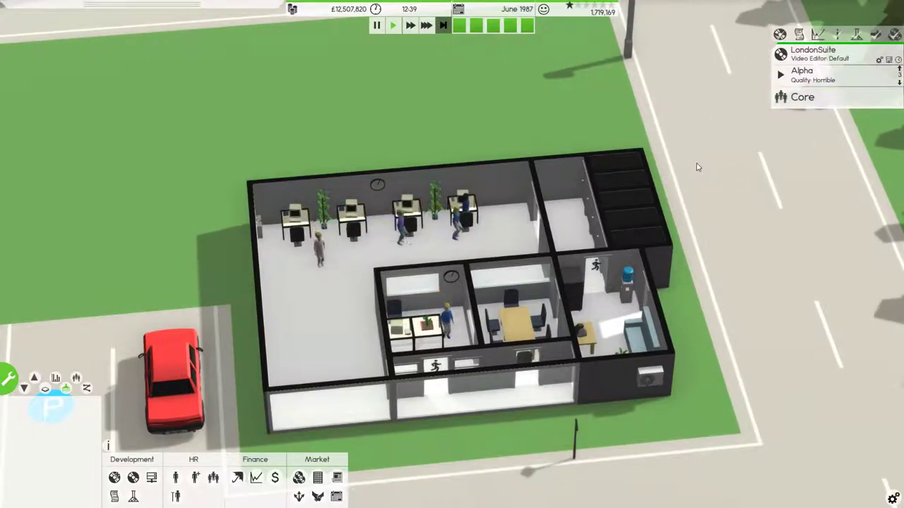
pyautogui.scroll(1, 612, 168)
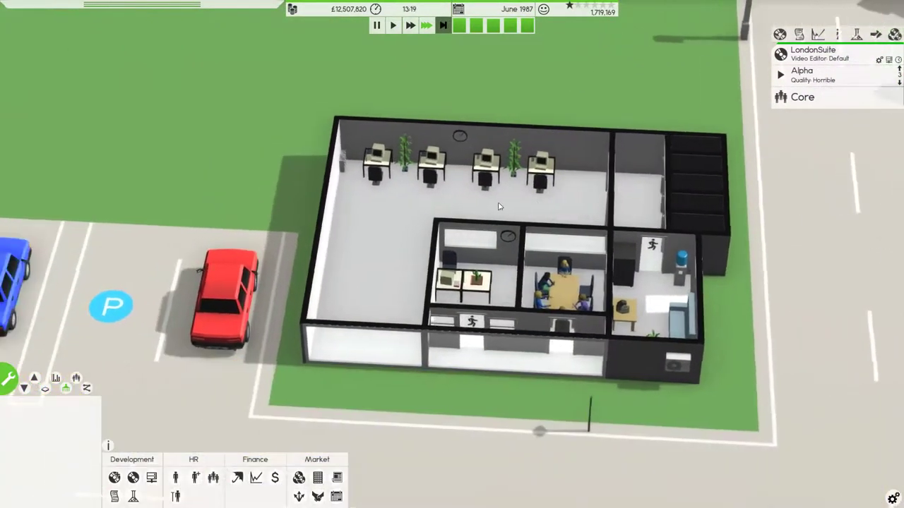
pyautogui.scroll(2, 548, 175)
pyautogui.scroll(1, 536, 182)
pyautogui.scroll(1, 544, 175)
pyautogui.scroll(-1, 543, 173)
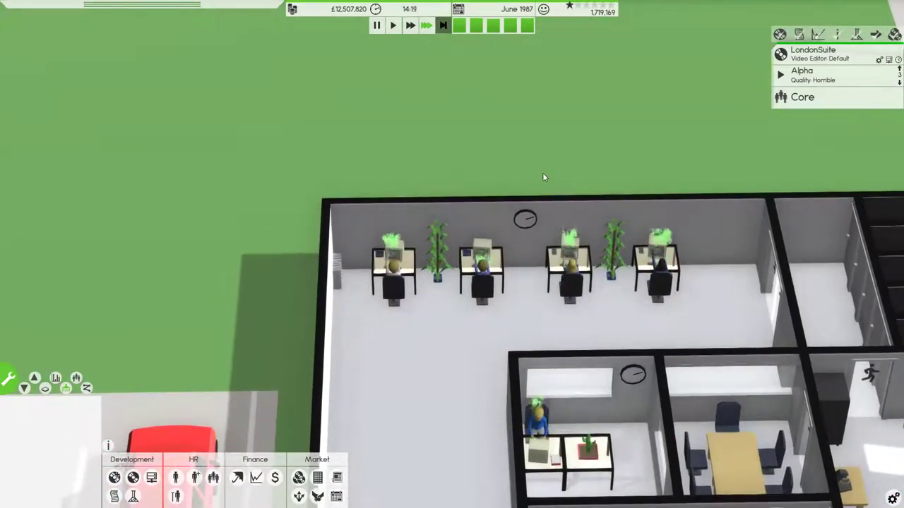
pyautogui.scroll(-1, 566, 153)
pyautogui.scroll(-1, 602, 136)
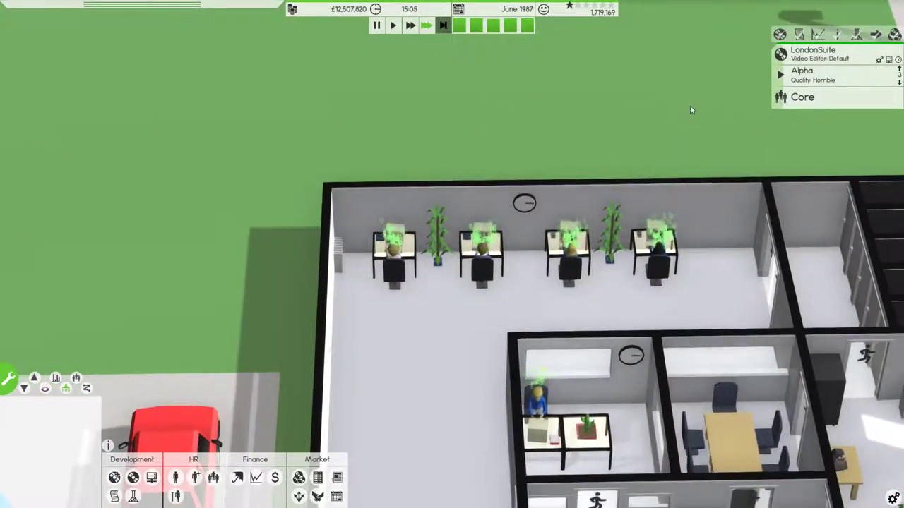
pyautogui.moveTo(690, 105)
pyautogui.mouseDown()
pyautogui.moveTo(588, 199)
pyautogui.moveTo(529, 212)
pyautogui.mouseUp()
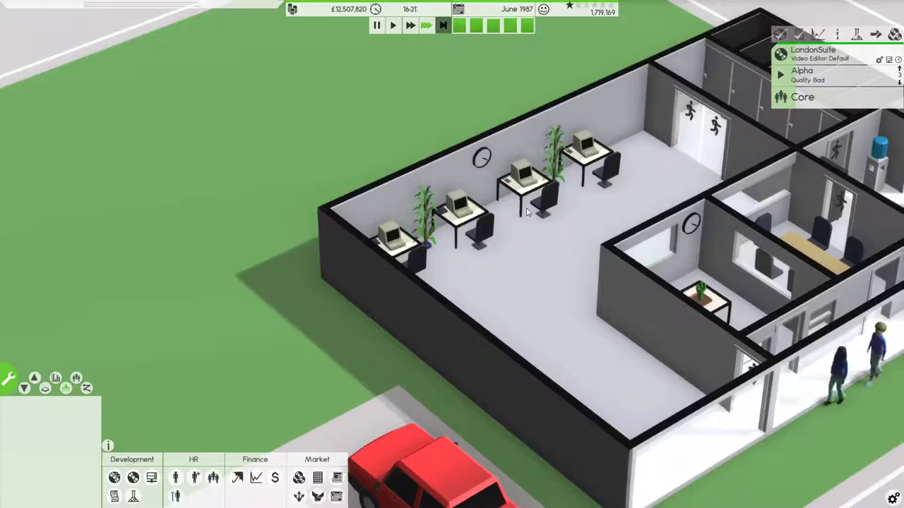
pyautogui.scroll(-3, 529, 199)
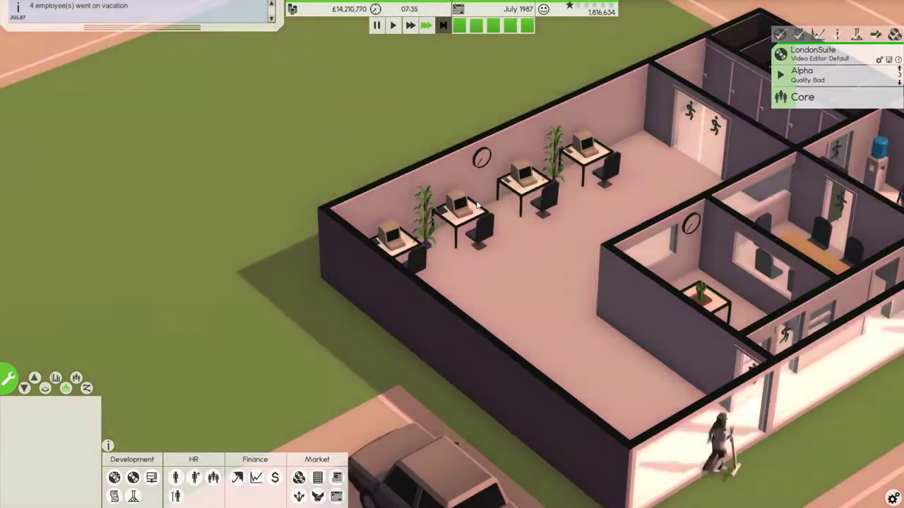
pyautogui.moveTo(529, 198)
pyautogui.mouseDown()
pyautogui.moveTo(719, 199)
pyautogui.moveTo(671, 215)
pyautogui.mouseUp()
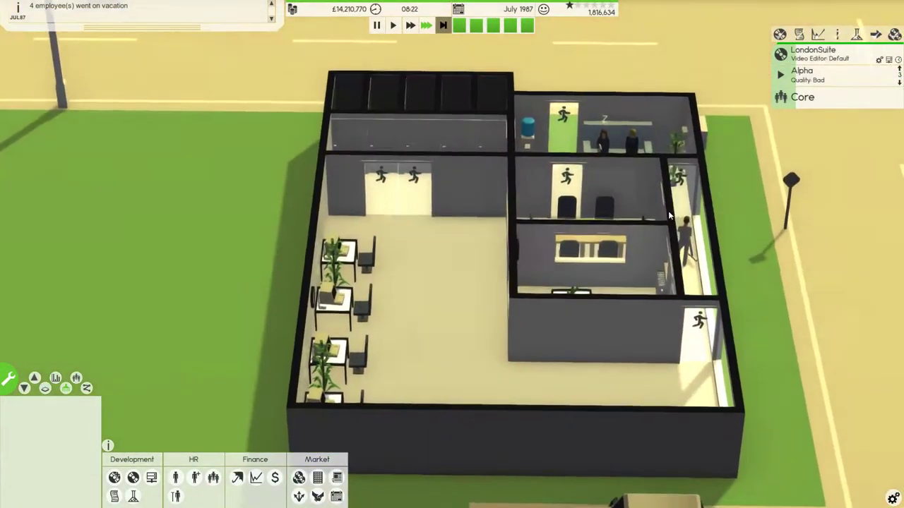
pyautogui.scroll(-1, 669, 216)
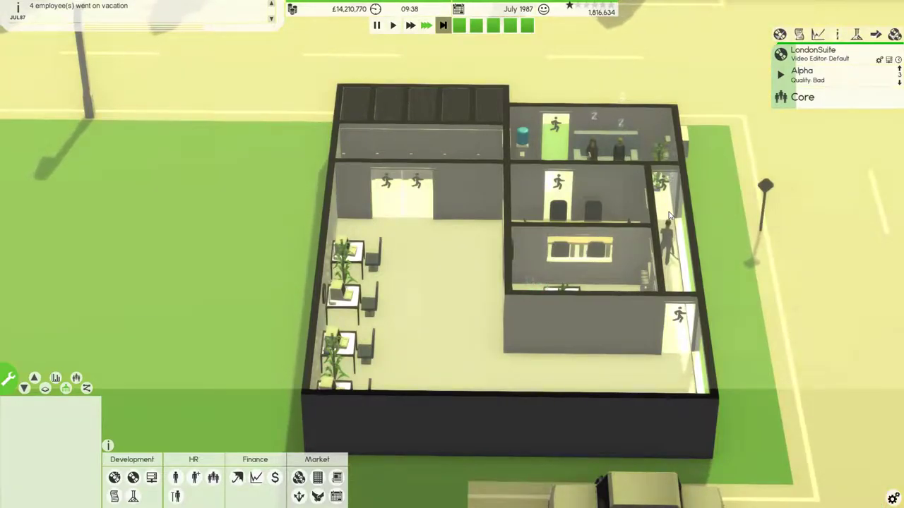
pyautogui.moveTo(678, 196); pyautogui.dragTo(709, 135)
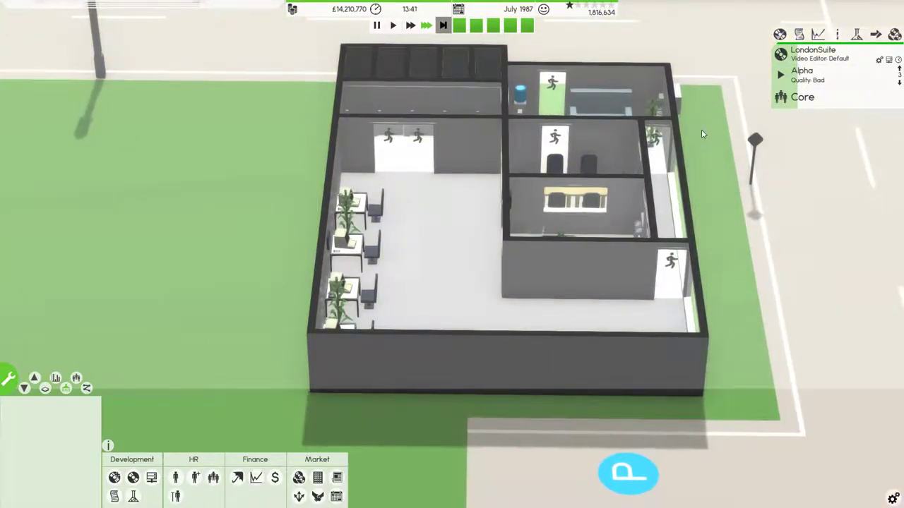
pyautogui.scroll(-3, 589, 190)
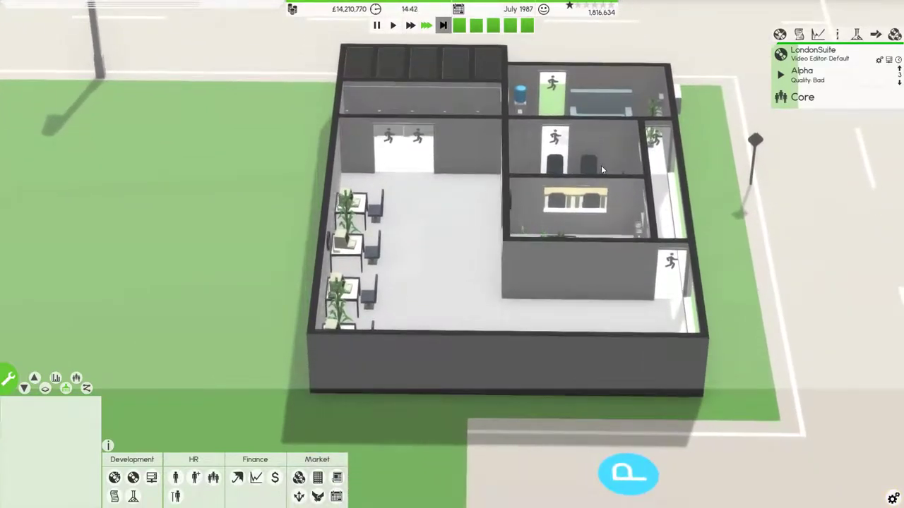
pyautogui.scroll(3, 594, 157)
pyautogui.scroll(-3, 594, 157)
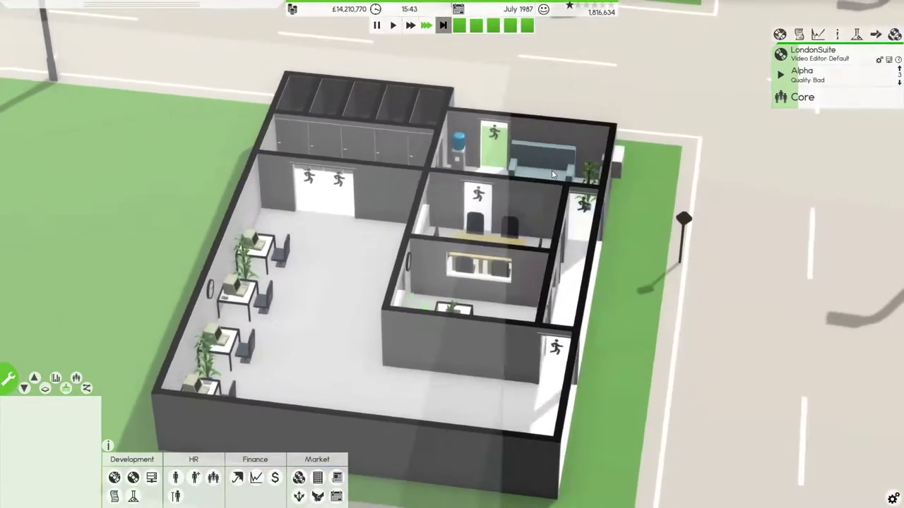
pyautogui.scroll(3, 594, 157)
pyautogui.press('e')
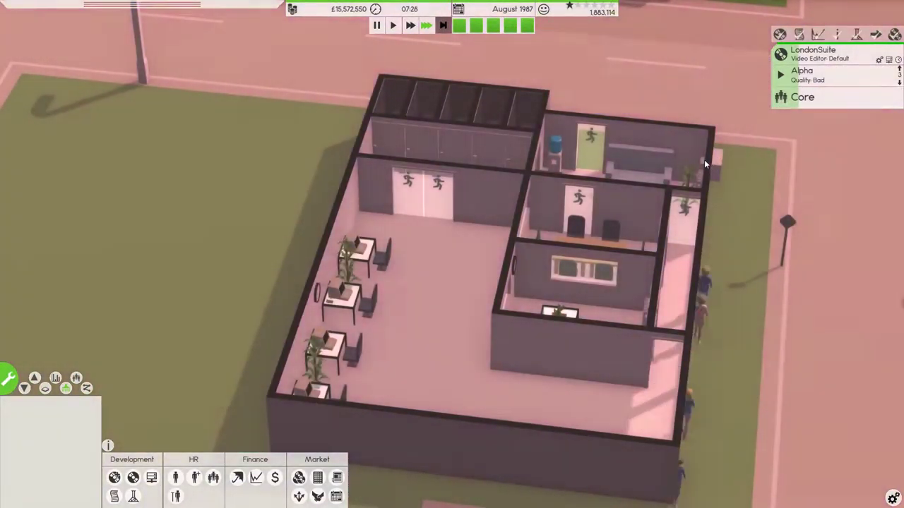
pyautogui.press('e')
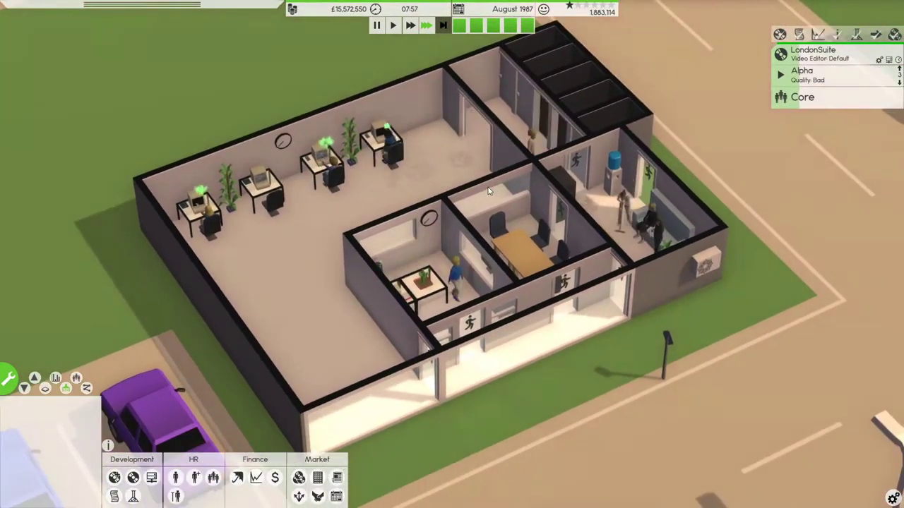
pyautogui.scroll(-2, 355, 174)
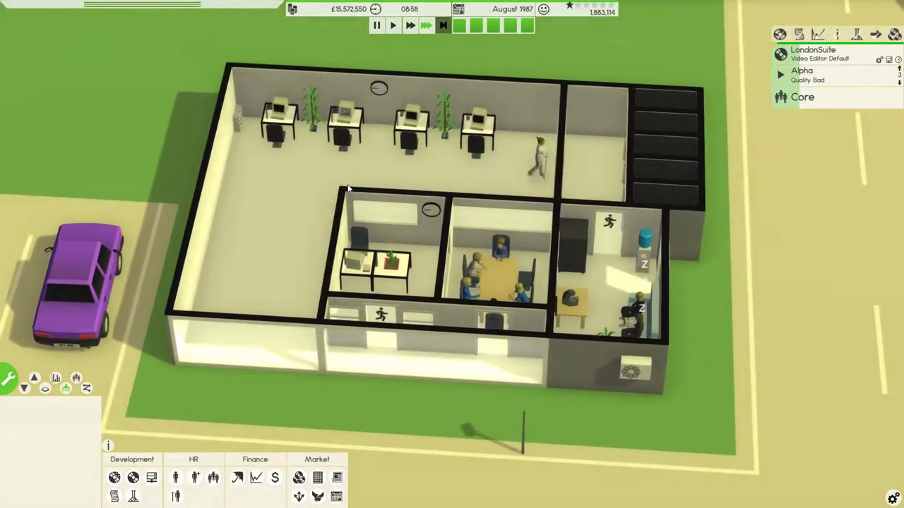
pyautogui.scroll(4, 318, 186)
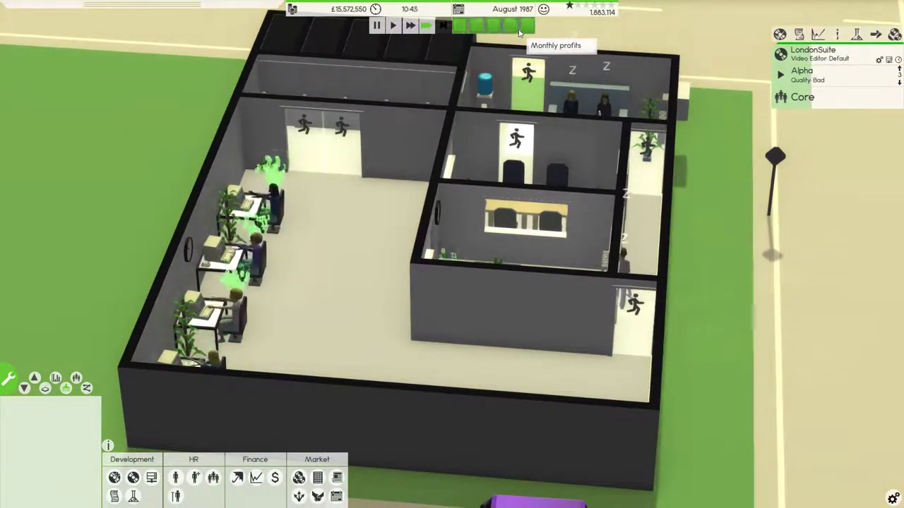
# Check finances, find no buyers for Audio4U's rights, and open the Audio Tool details
pyautogui.click(523, 31)
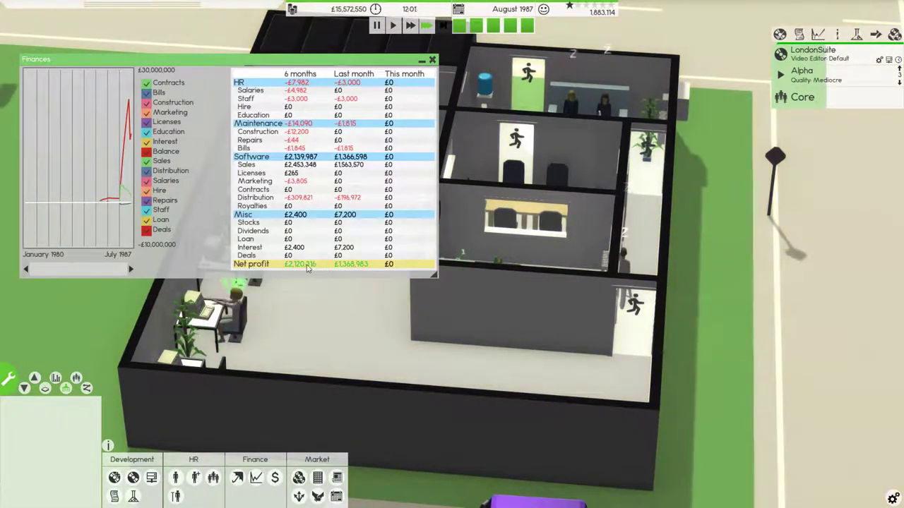
pyautogui.click(432, 59)
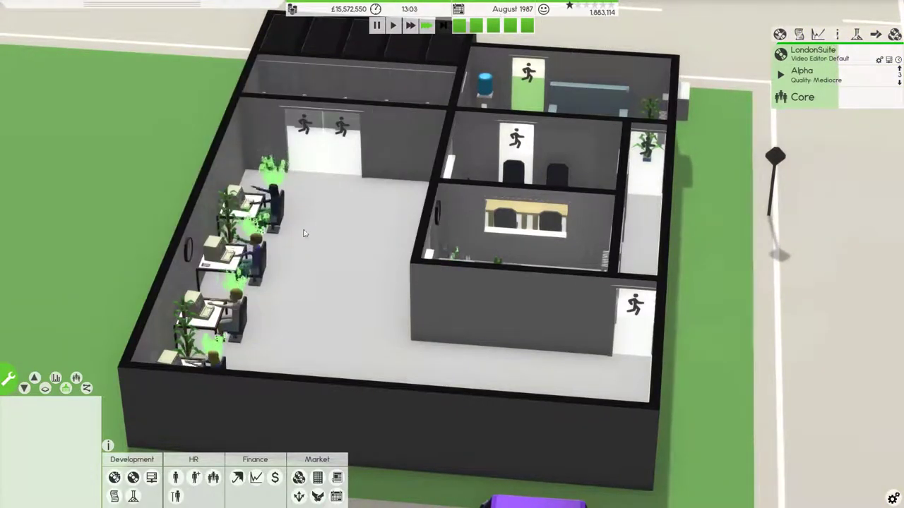
pyautogui.click(151, 478)
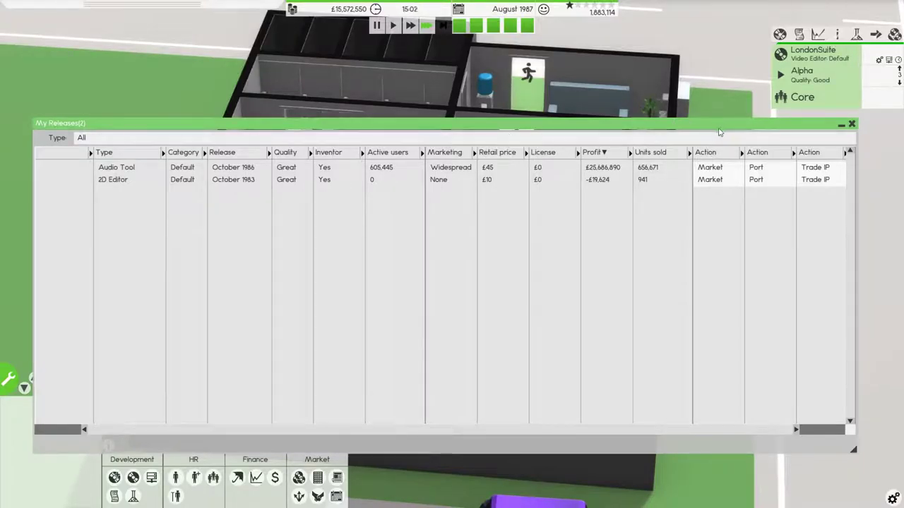
pyautogui.click(819, 167)
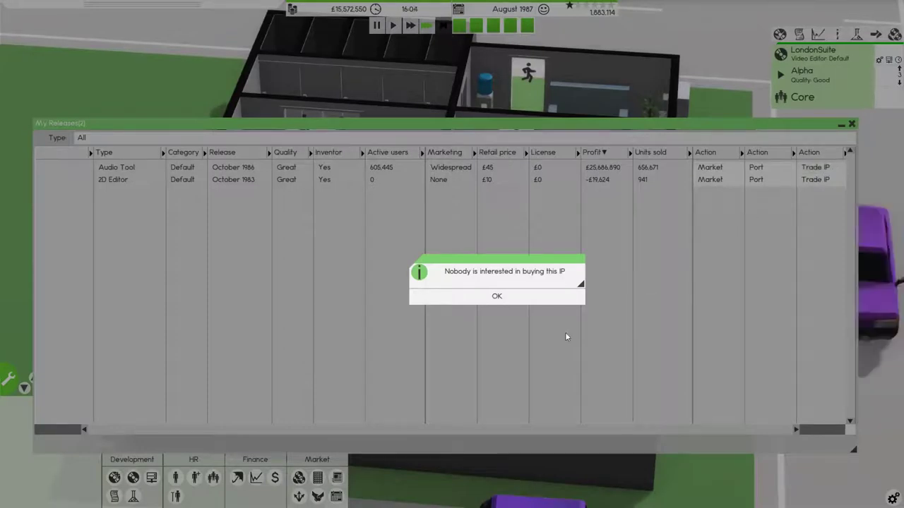
pyautogui.click(498, 294)
pyautogui.click(477, 429)
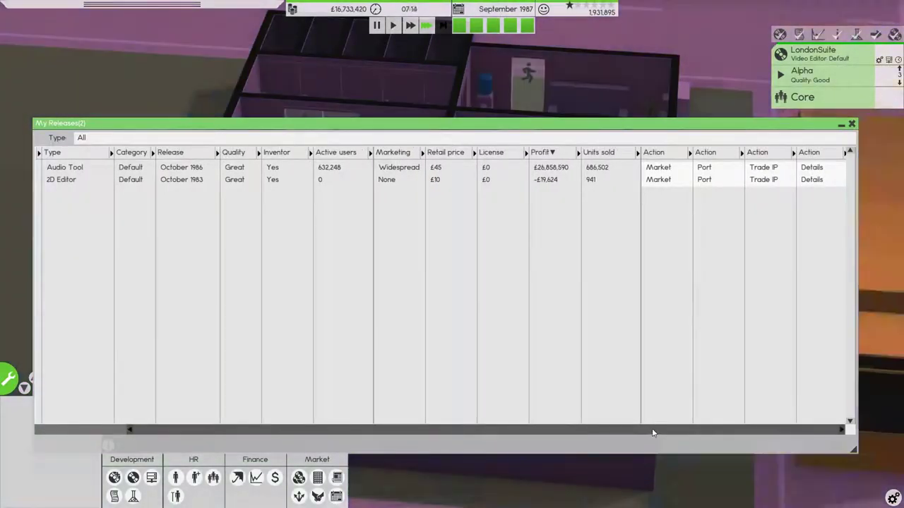
pyautogui.click(814, 168)
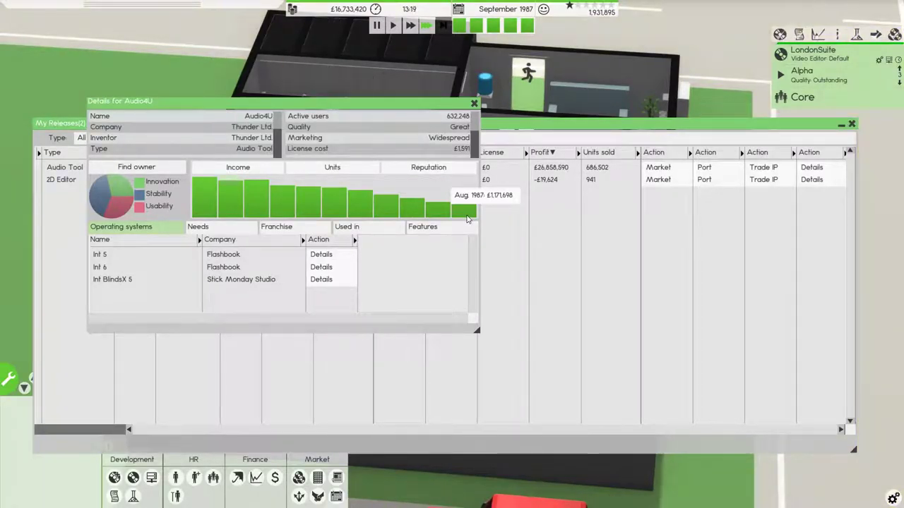
# Move LondonSuite through beta to release and start its marketing campaign
pyautogui.click(474, 104)
pyautogui.moveTo(826, 75)
pyautogui.click(821, 96)
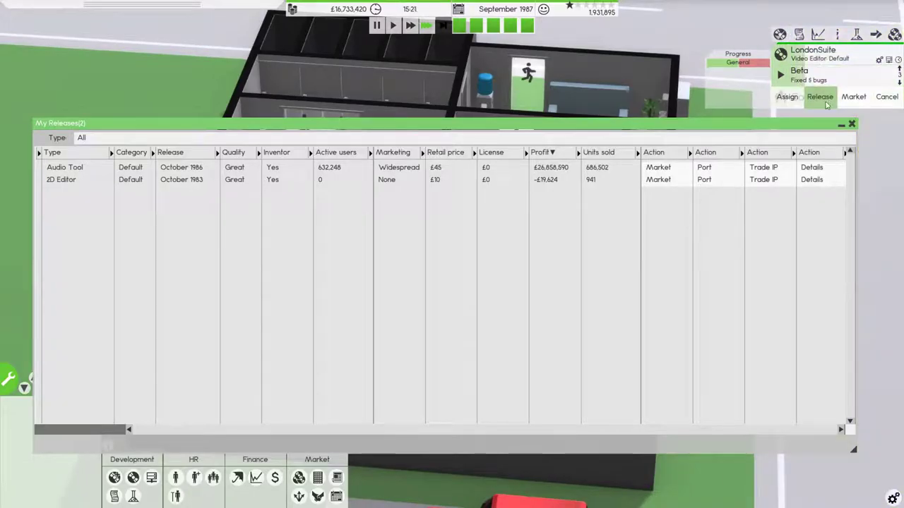
pyautogui.click(821, 97)
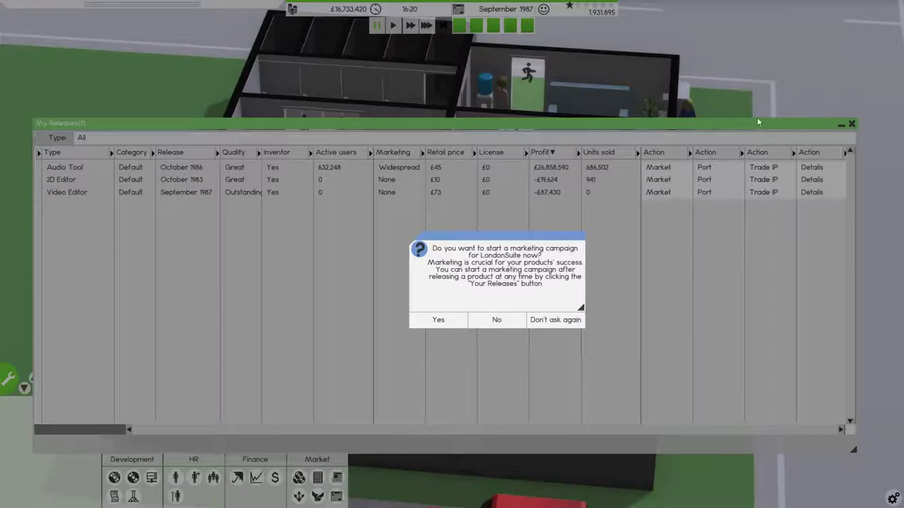
pyautogui.click(439, 321)
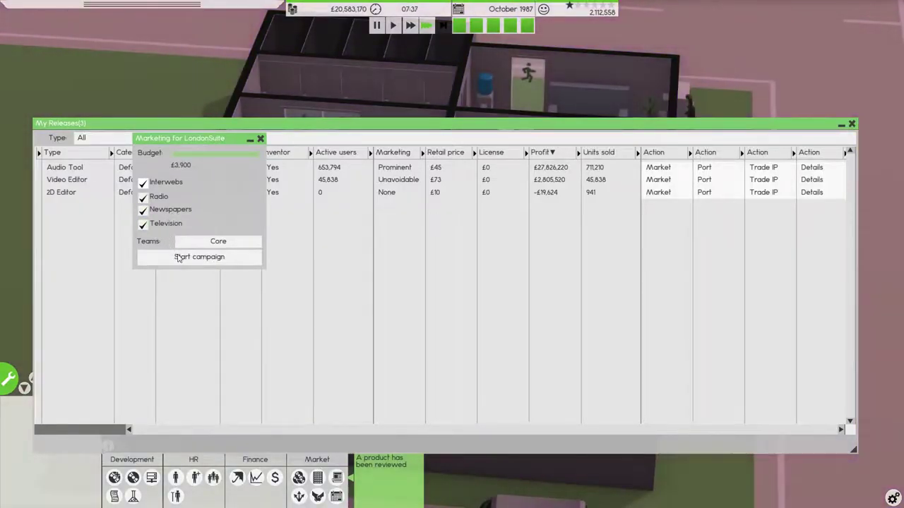
pyautogui.click(192, 257)
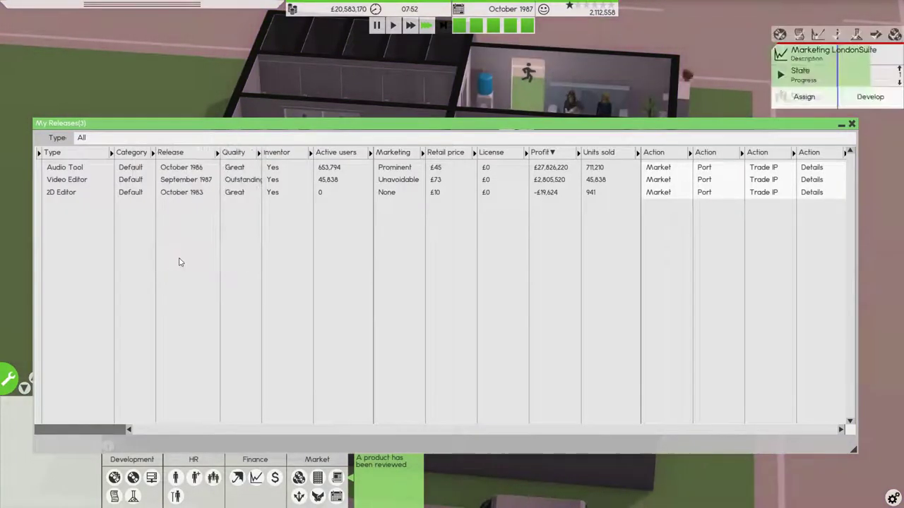
# Close the released products list and check the press marketing task's options
pyautogui.click(852, 124)
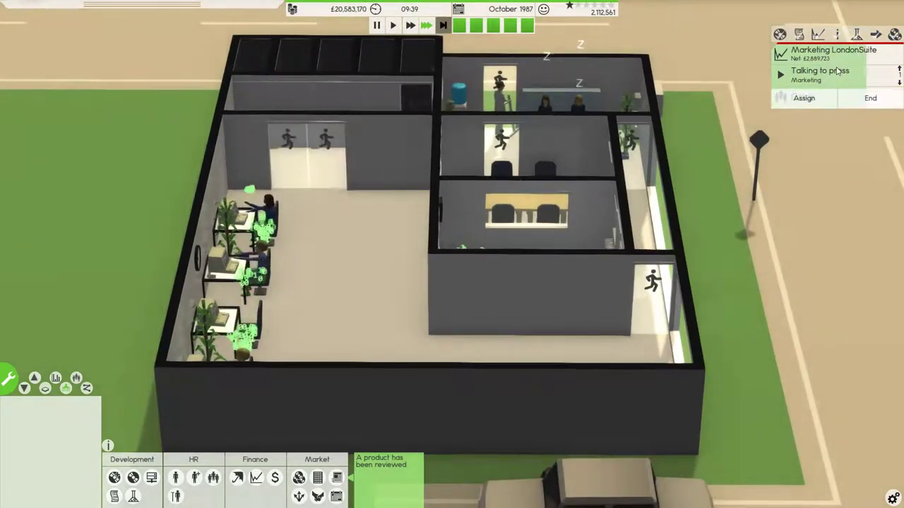
pyautogui.click(820, 70)
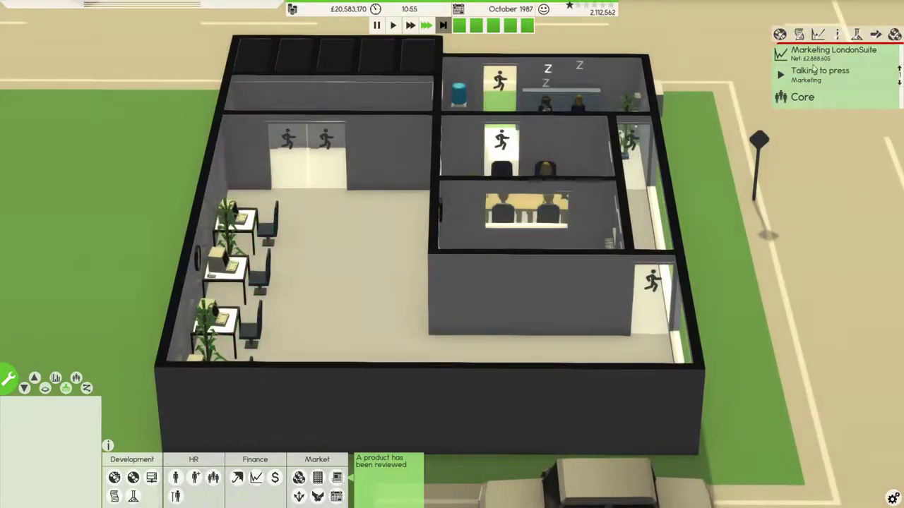
pyautogui.click(813, 68)
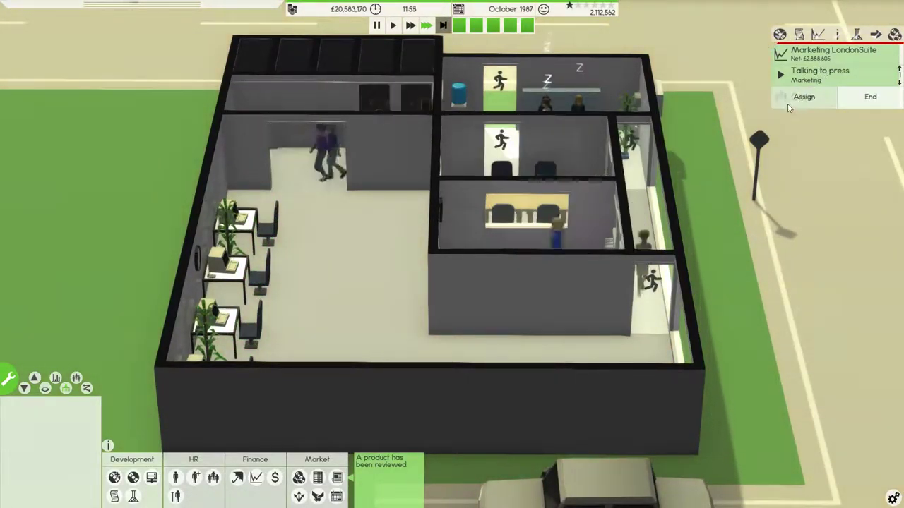
pyautogui.click(817, 78)
pyautogui.scroll(-3, 653, 121)
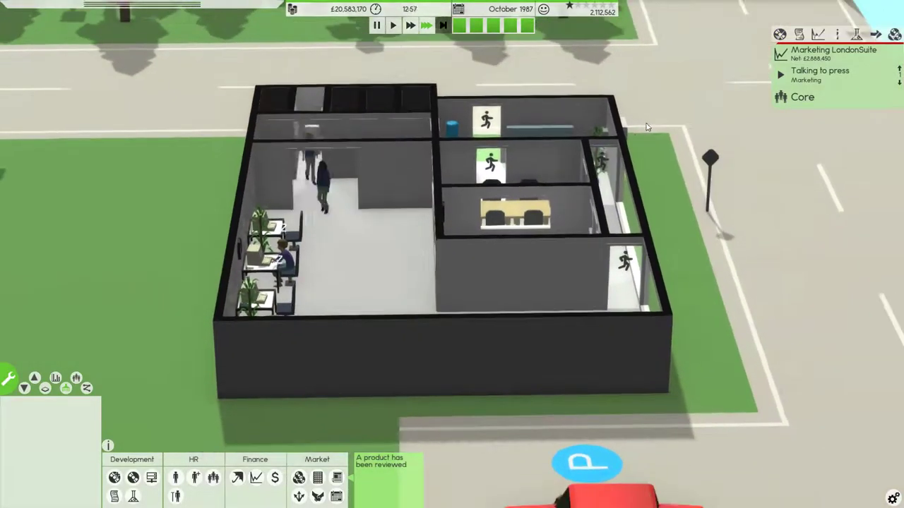
pyautogui.scroll(-3, 631, 136)
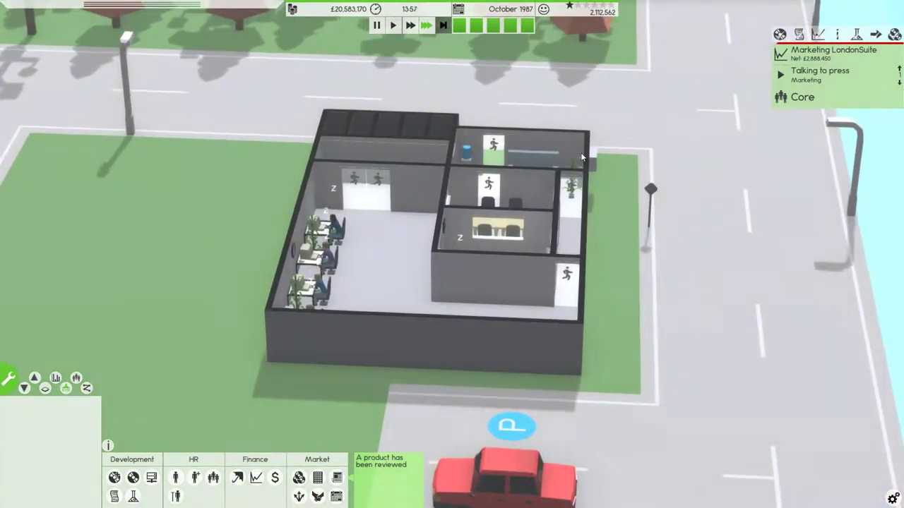
# Orbit the camera around the office from several sides and pause the game
pyautogui.moveTo(566, 157); pyautogui.dragTo(268, 203)
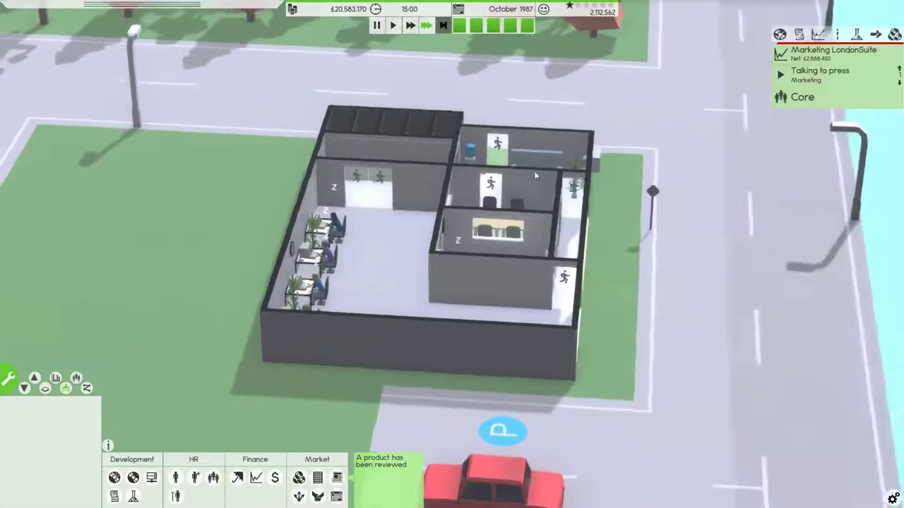
pyautogui.scroll(3, 268, 202)
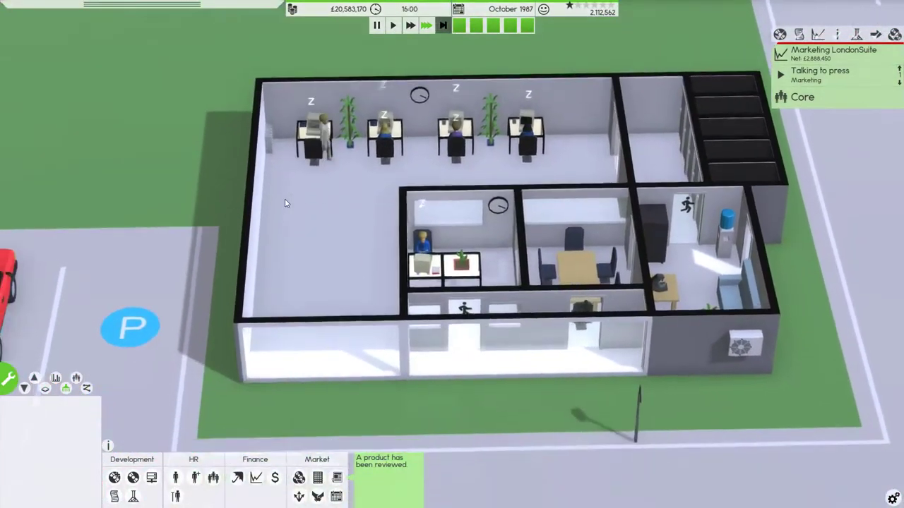
pyautogui.scroll(3, 285, 198)
pyautogui.scroll(3, 292, 193)
pyautogui.scroll(2, 300, 183)
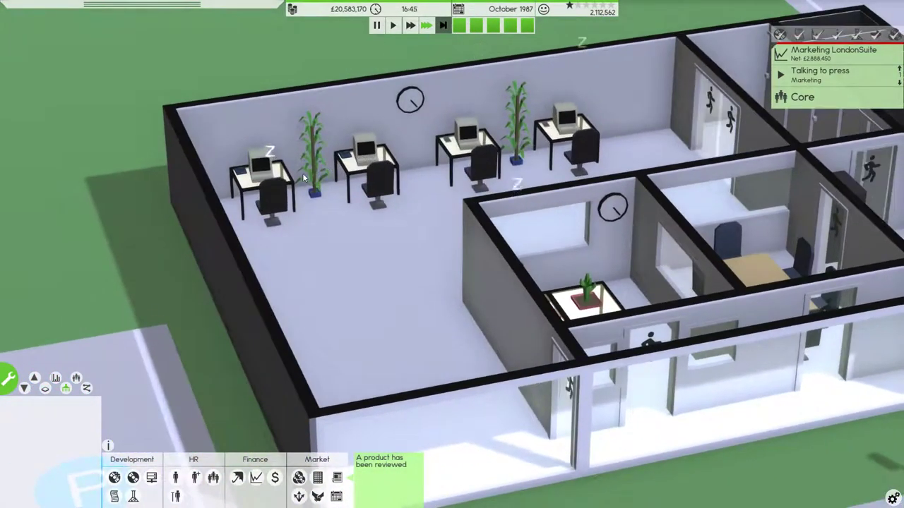
pyautogui.scroll(-3, 304, 180)
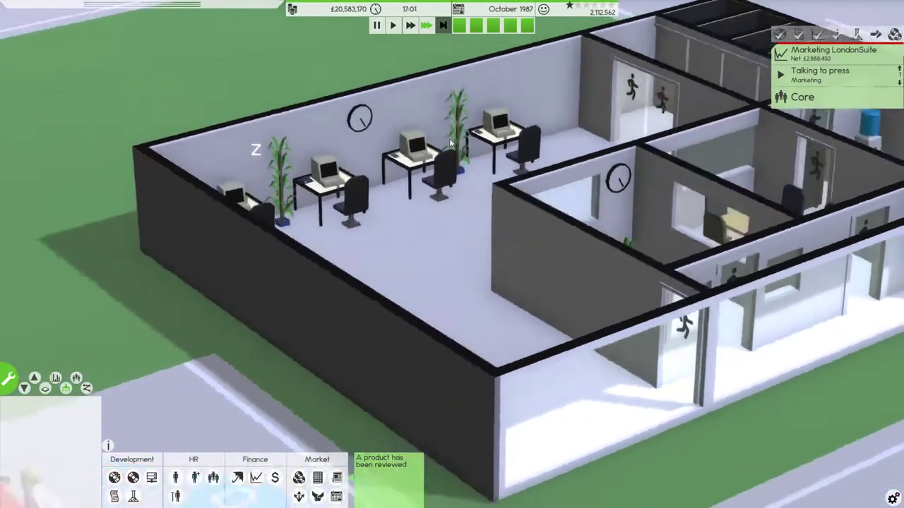
pyautogui.moveTo(431, 154); pyautogui.dragTo(411, 176)
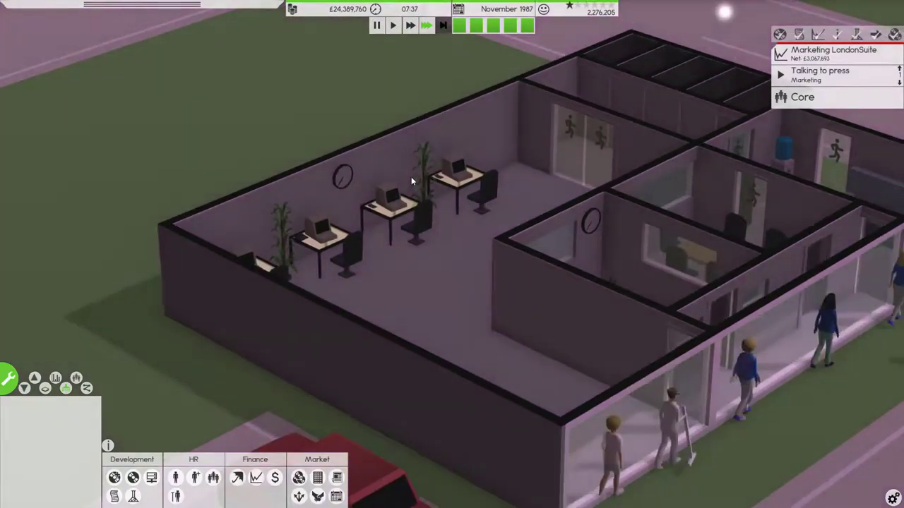
pyautogui.scroll(-3, 411, 177)
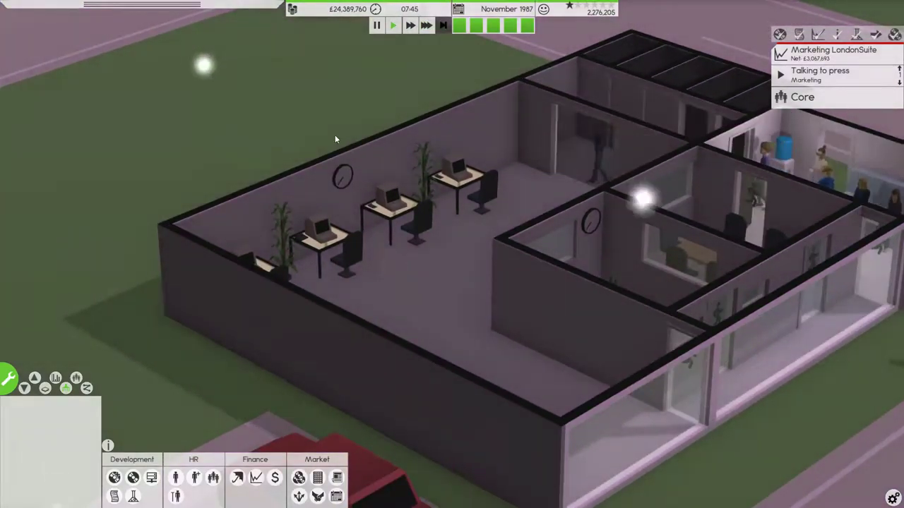
pyautogui.scroll(3, 505, 187)
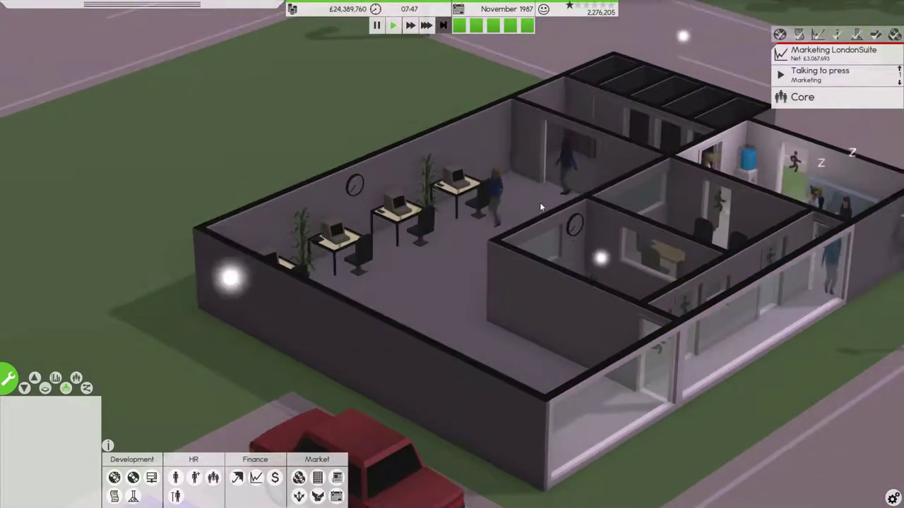
pyautogui.moveTo(540, 202); pyautogui.dragTo(156, 236)
pyautogui.scroll(2, 399, 237)
pyautogui.moveTo(399, 242); pyautogui.dragTo(402, 208)
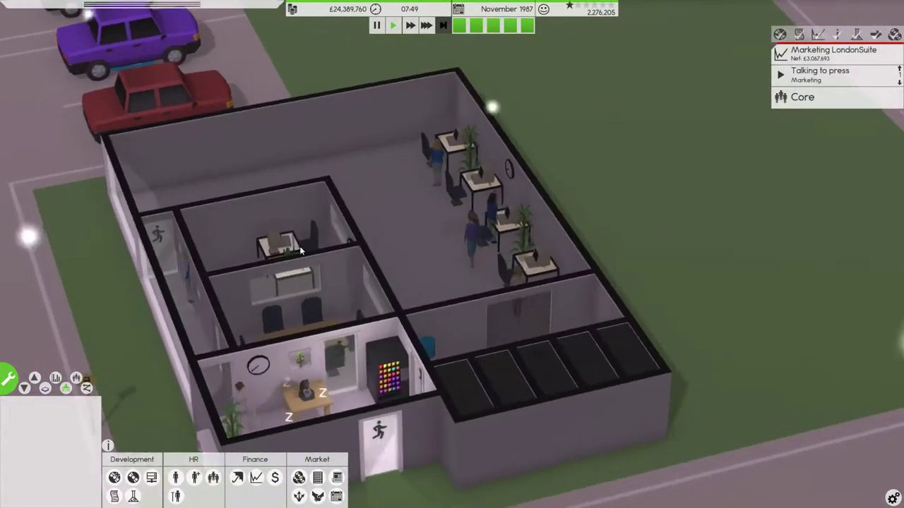
pyautogui.scroll(2, 401, 208)
pyautogui.click(378, 26)
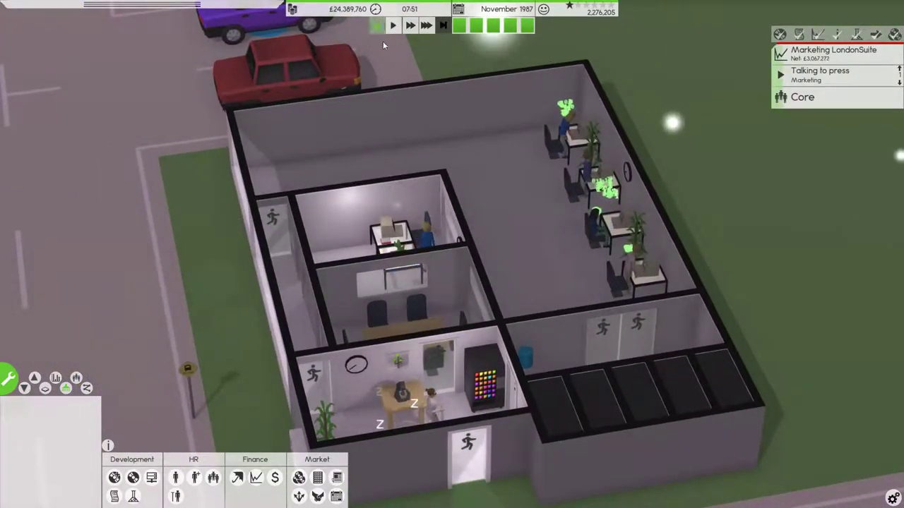
pyautogui.scroll(-3, 424, 95)
pyautogui.moveTo(404, 179); pyautogui.dragTo(211, 184)
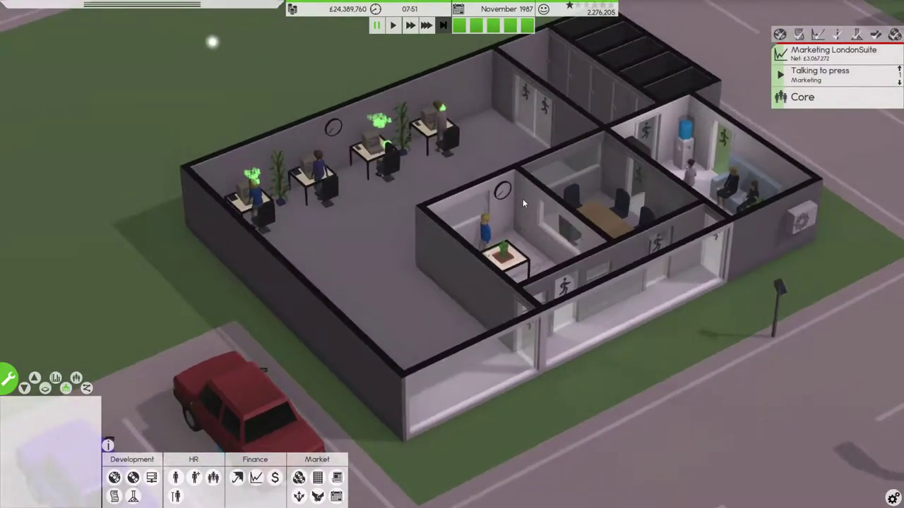
pyautogui.scroll(2, 523, 198)
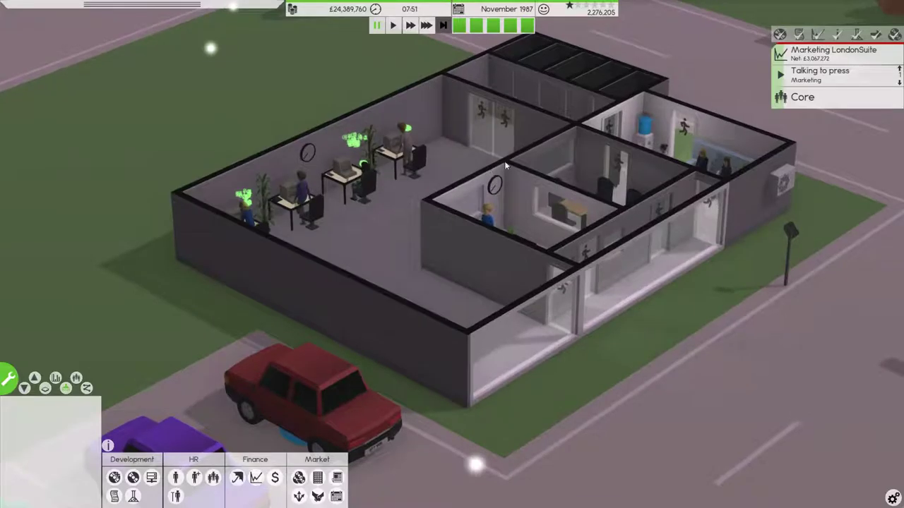
pyautogui.scroll(-1, 486, 167)
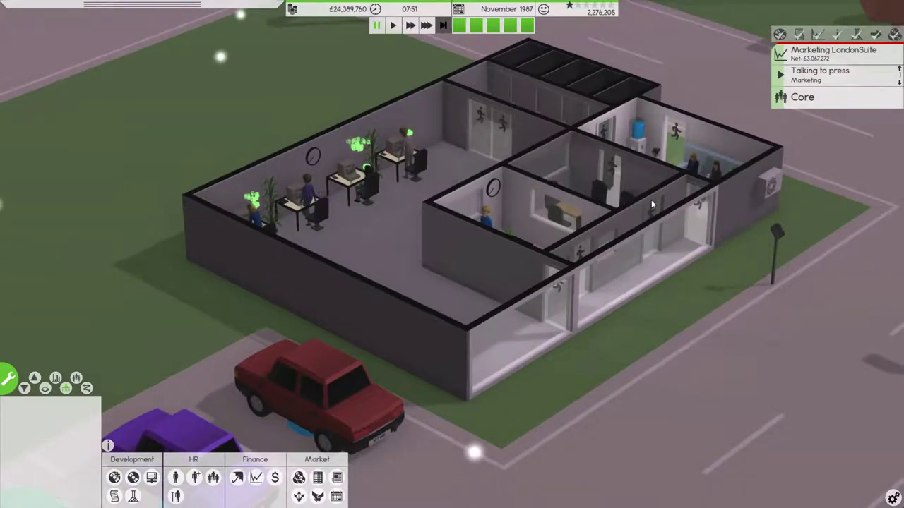
pyautogui.moveTo(622, 205); pyautogui.dragTo(497, 238)
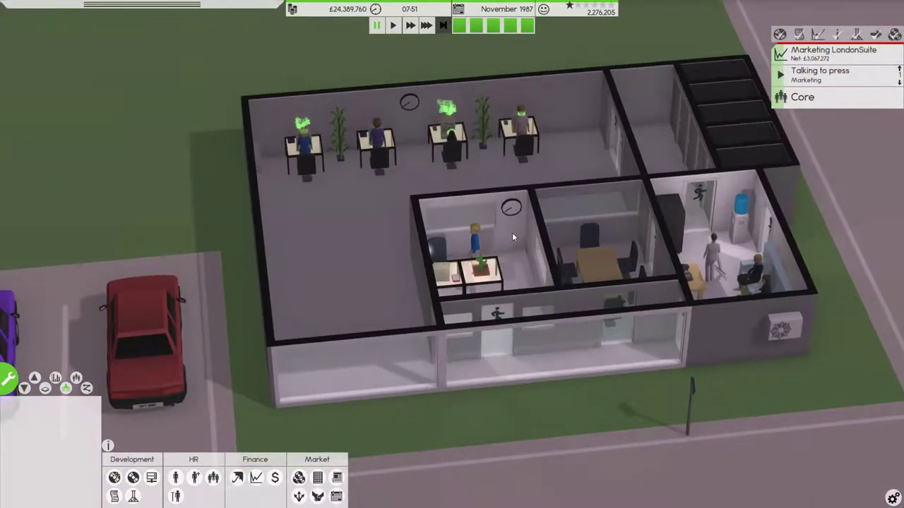
pyautogui.scroll(-3, 512, 232)
pyautogui.scroll(3, 531, 225)
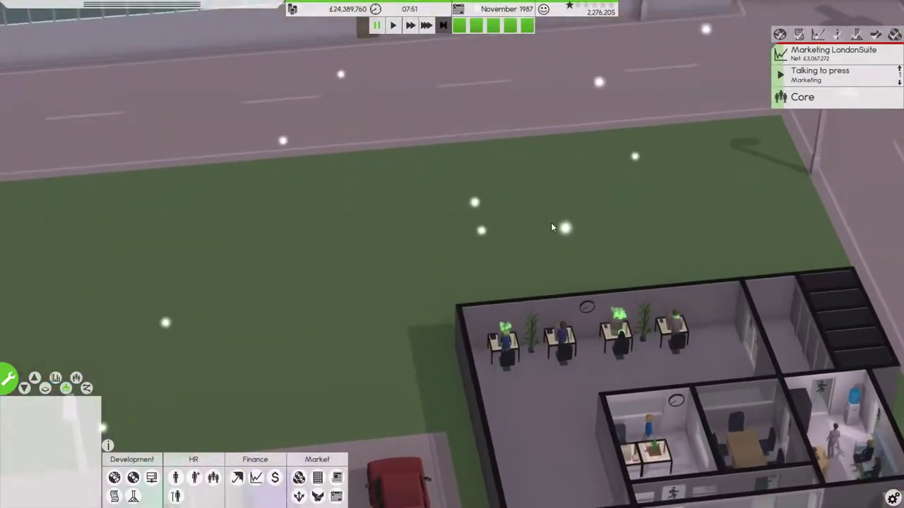
pyautogui.scroll(-3, 551, 226)
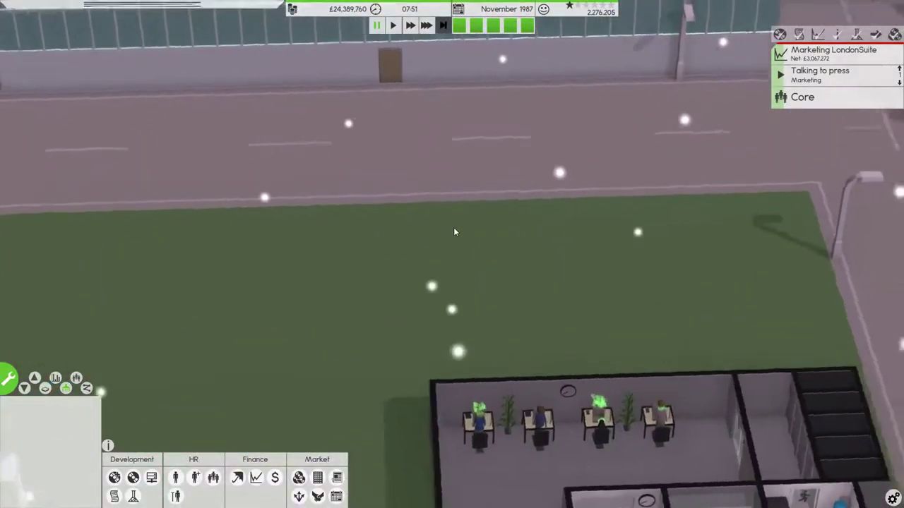
pyautogui.moveTo(453, 227); pyautogui.dragTo(682, 312)
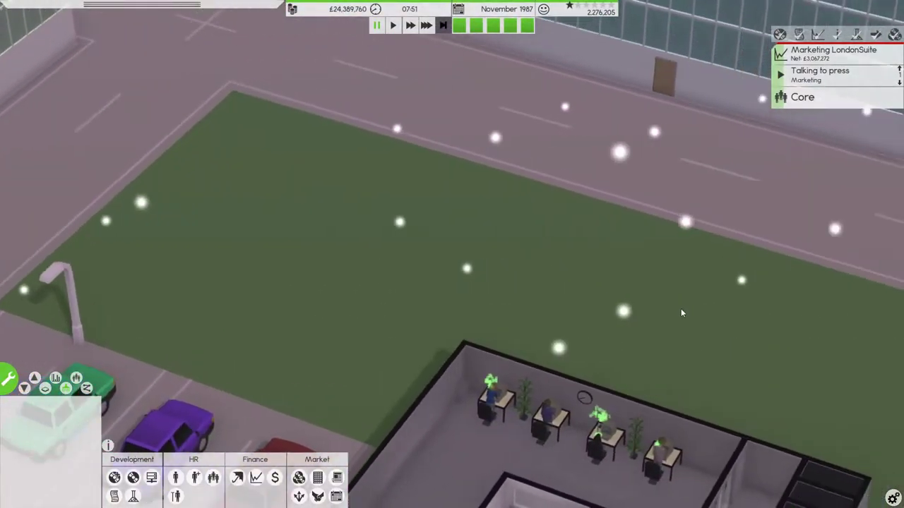
pyautogui.scroll(-3, 680, 308)
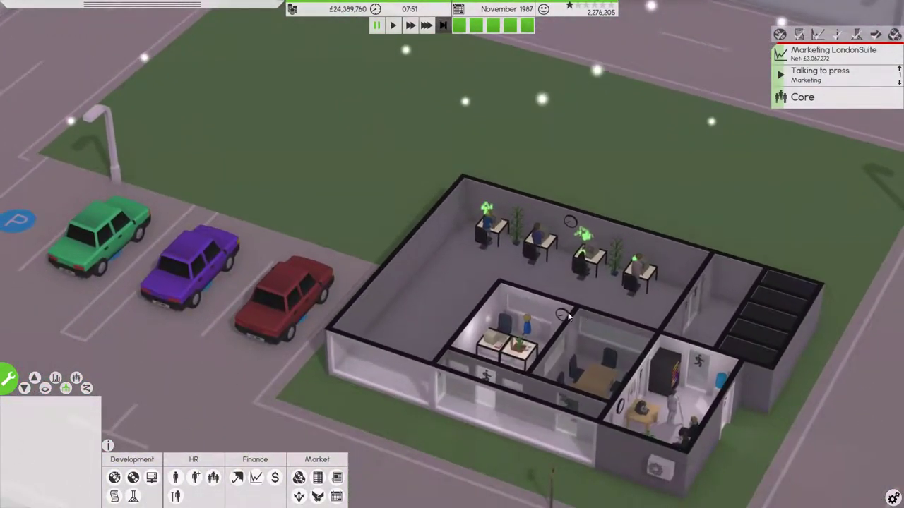
pyautogui.scroll(-2, 88, 327)
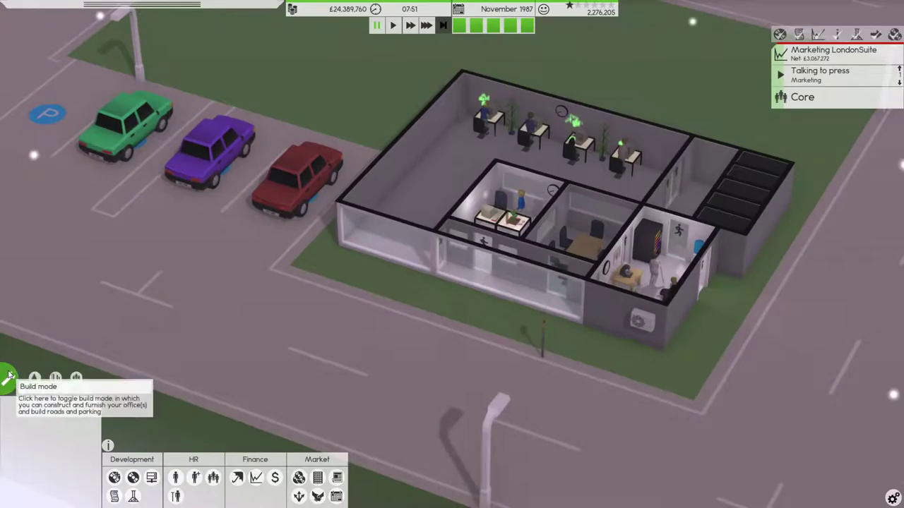
# Enter build mode, check the floors above and below, and select the ground-floor open-plan office
pyautogui.click(9, 379)
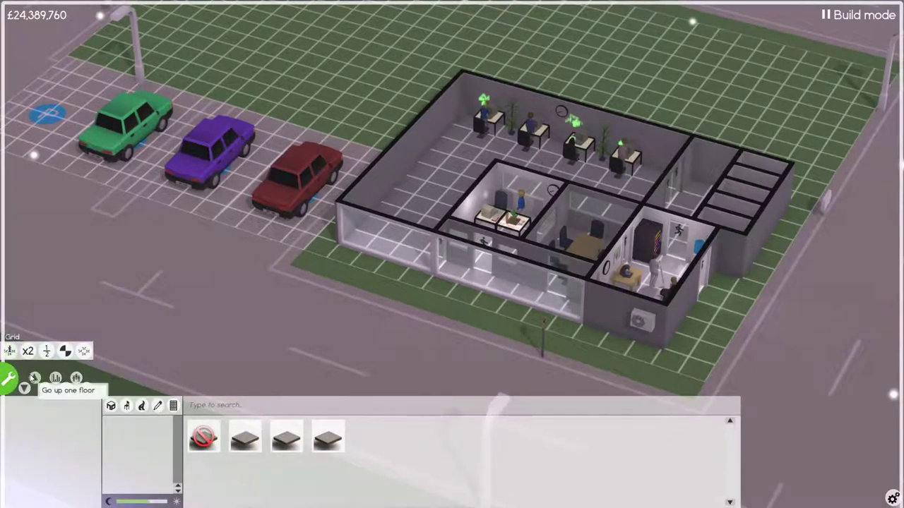
pyautogui.click(34, 380)
pyautogui.scroll(4, 34, 379)
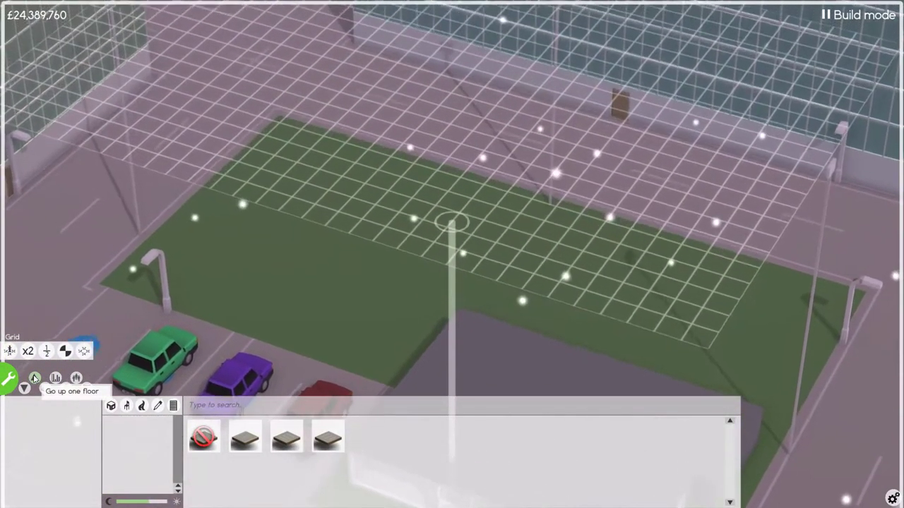
pyautogui.scroll(-3, 34, 379)
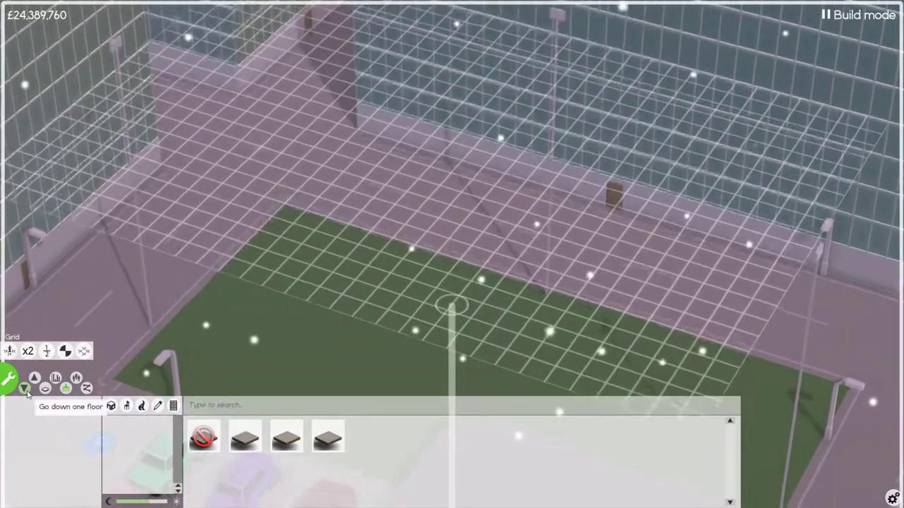
pyautogui.scroll(-5, 26, 390)
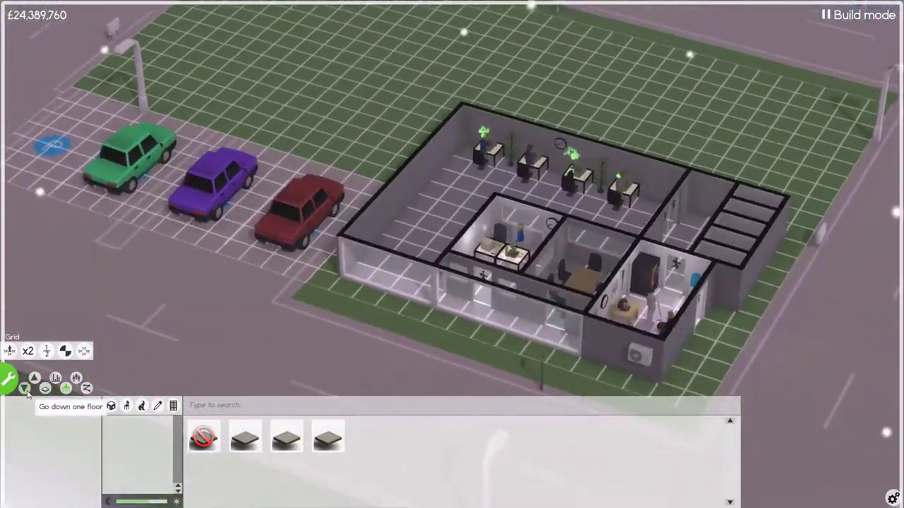
pyautogui.click(26, 390)
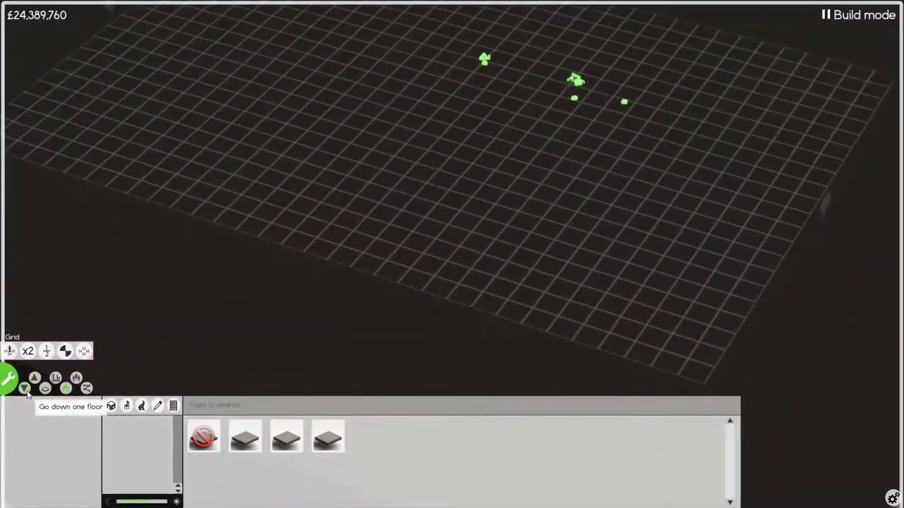
pyautogui.click(34, 379)
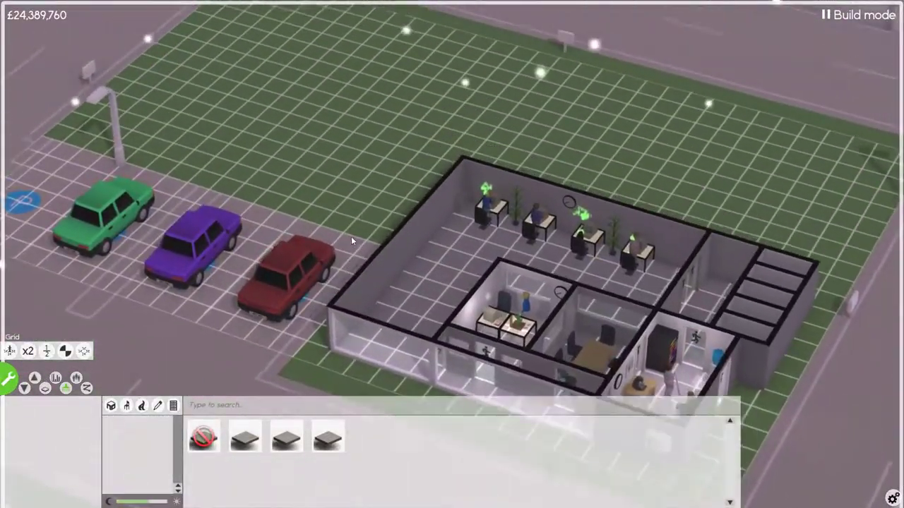
pyautogui.scroll(5, 381, 243)
pyautogui.press('a')
pyautogui.press('w')
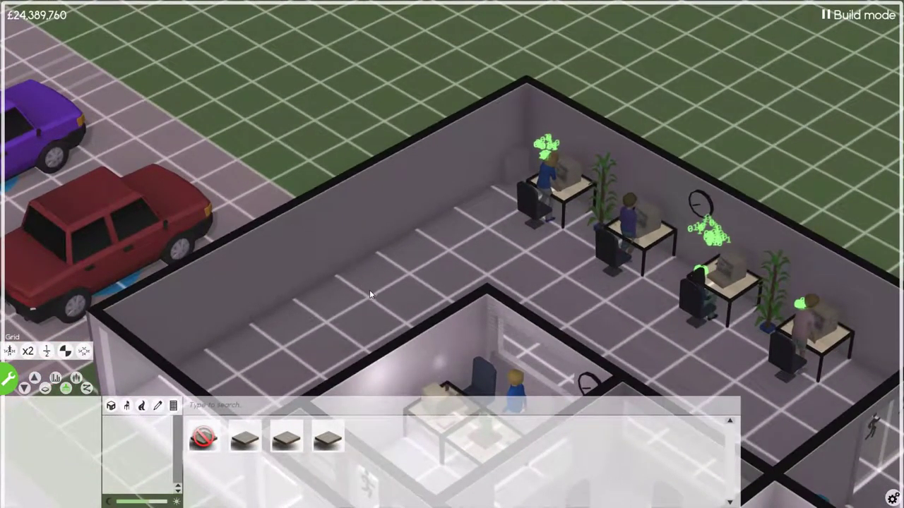
pyautogui.click(369, 290)
# Tilt the view onto the open-plan office and open its Room colors settings
pyautogui.moveTo(369, 290); pyautogui.dragTo(433, 322)
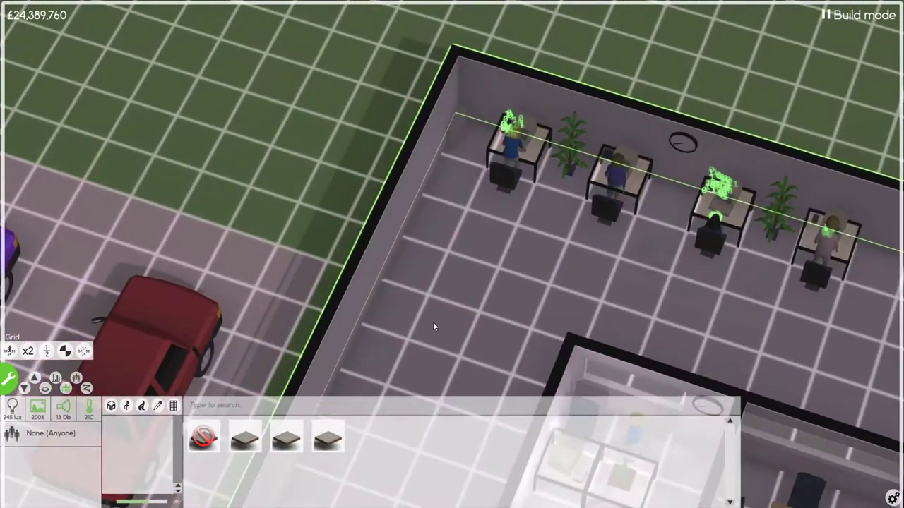
pyautogui.rightClick(432, 307)
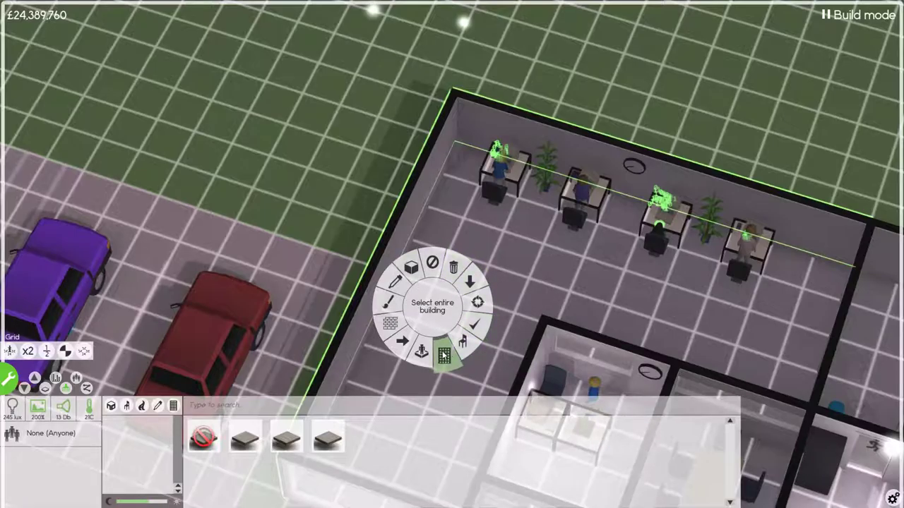
pyautogui.click(540, 266)
pyautogui.moveTo(540, 277); pyautogui.dragTo(539, 255)
pyautogui.rightClick(539, 260)
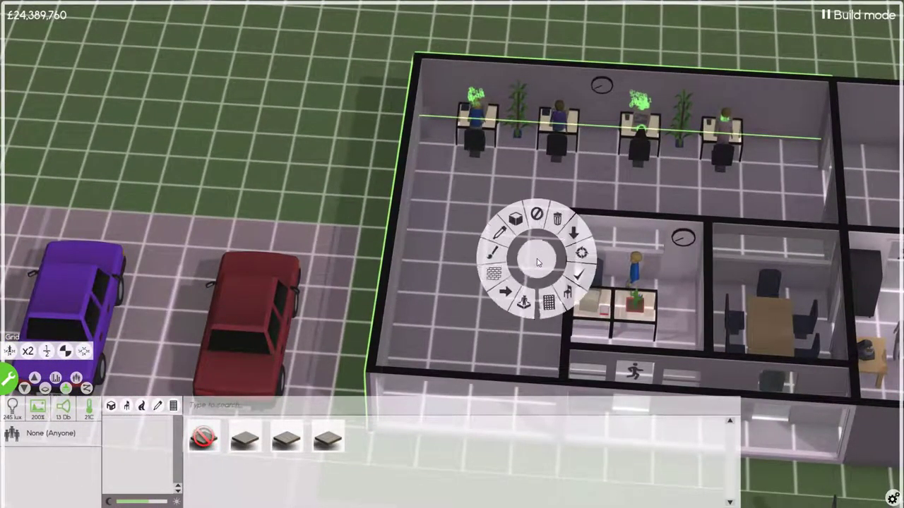
pyautogui.click(490, 256)
pyautogui.moveTo(189, 135); pyautogui.dragTo(200, 102)
pyautogui.scroll(-5, 406, 269)
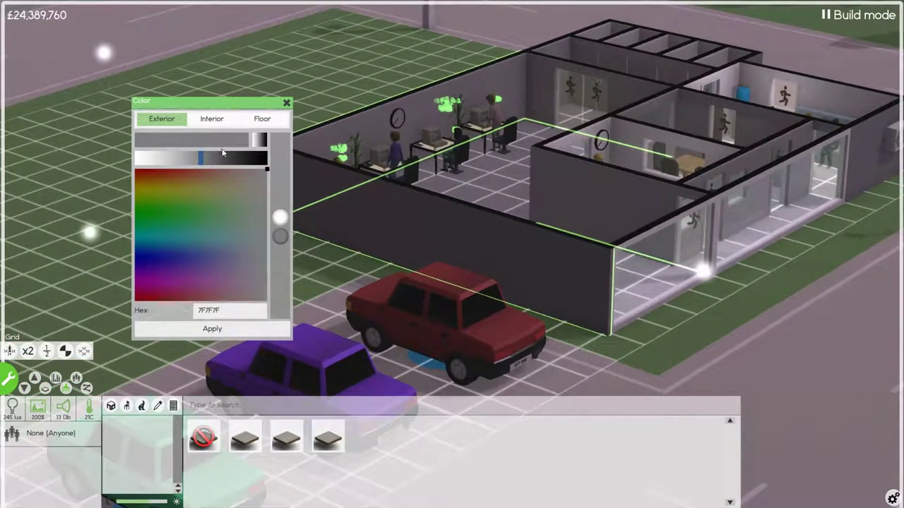
# Check the interior and exterior wall colours, then bring up the room's construction materials
pyautogui.click(209, 119)
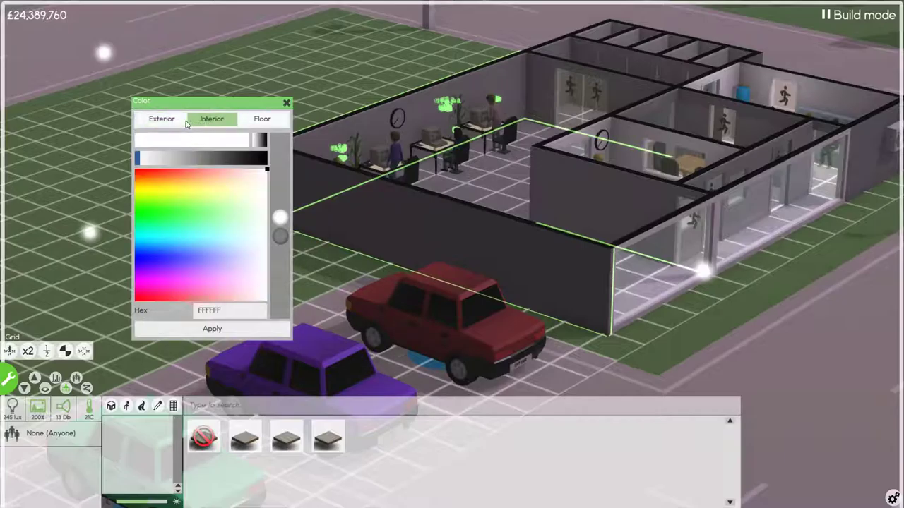
pyautogui.click(162, 119)
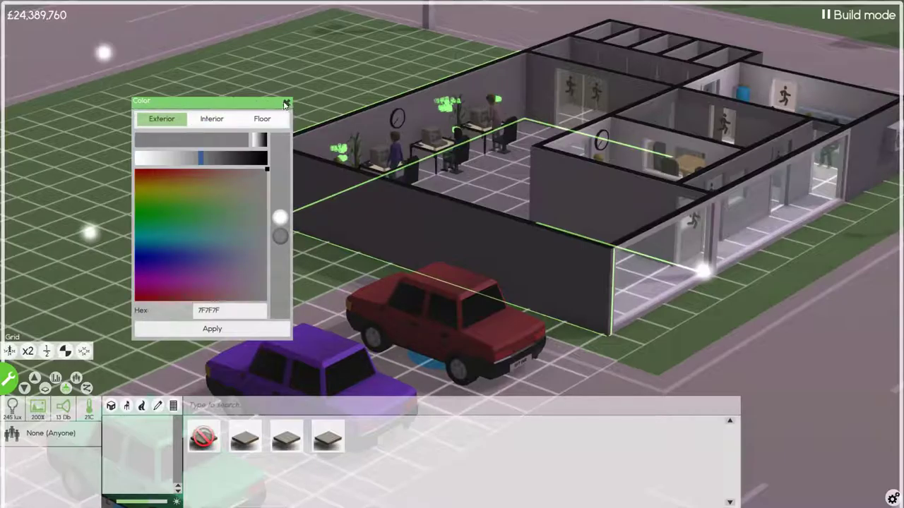
pyautogui.click(286, 104)
pyautogui.rightClick(458, 180)
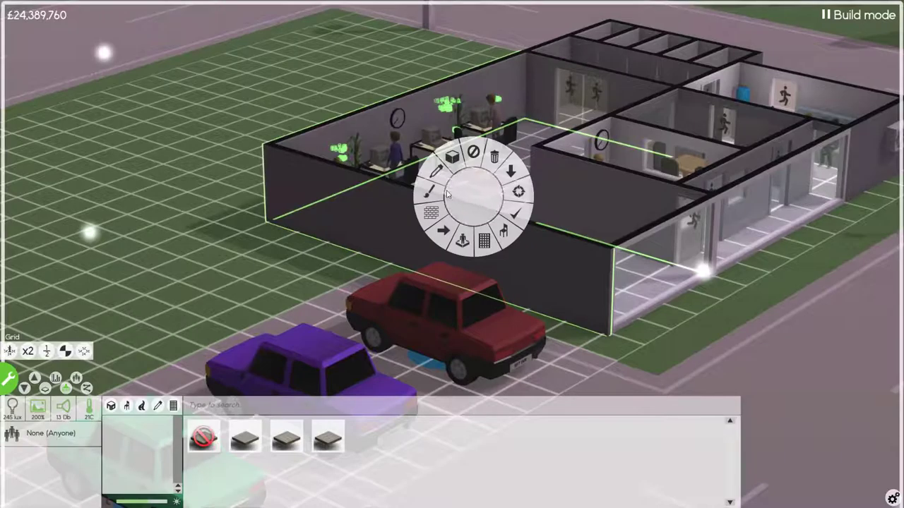
pyautogui.click(430, 217)
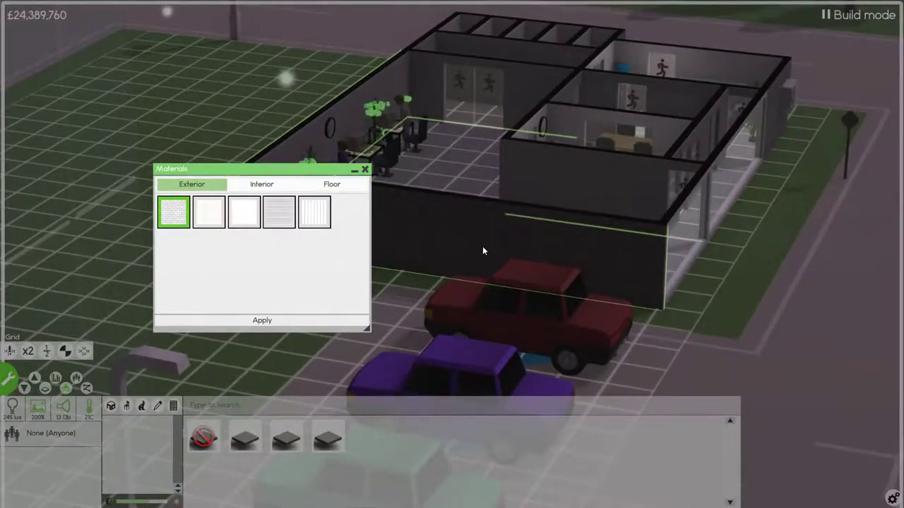
pyautogui.scroll(4, 482, 244)
# Orbit around the building and choose the striped interior wall material
pyautogui.moveTo(484, 234)
pyautogui.mouseDown()
pyautogui.moveTo(615, 289)
pyautogui.moveTo(457, 226)
pyautogui.mouseUp()
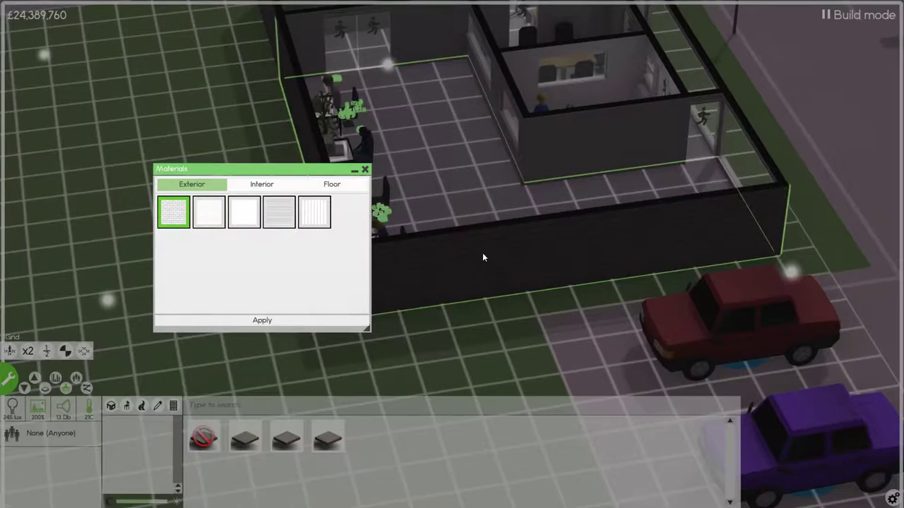
pyautogui.scroll(1, 456, 226)
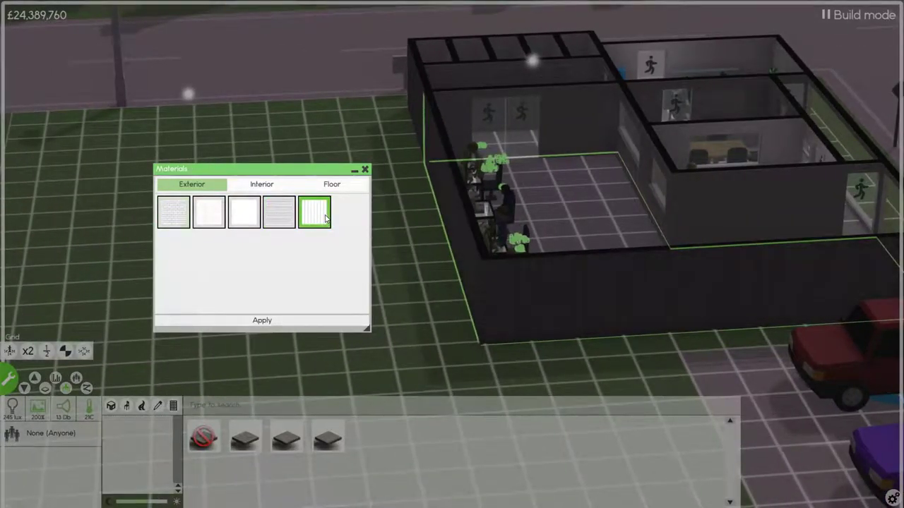
pyautogui.press('q')
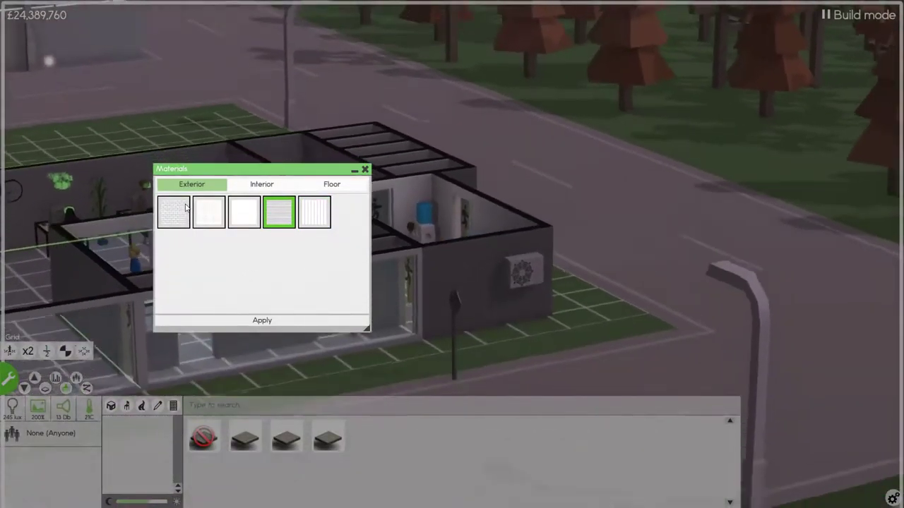
pyautogui.press('Left')
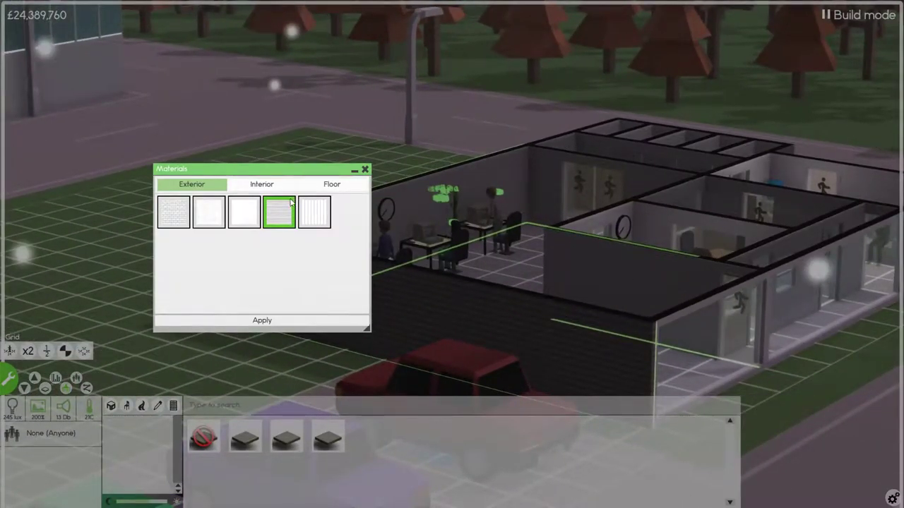
pyautogui.press('Left')
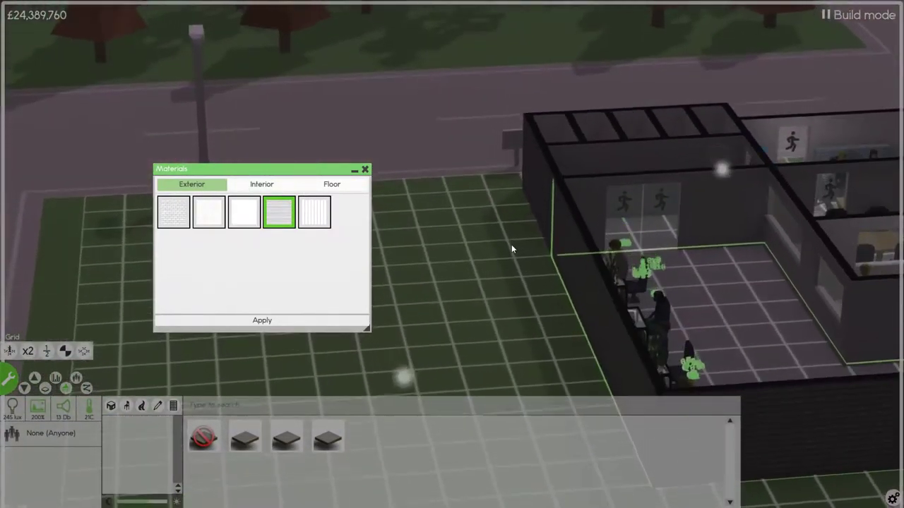
pyautogui.click(262, 185)
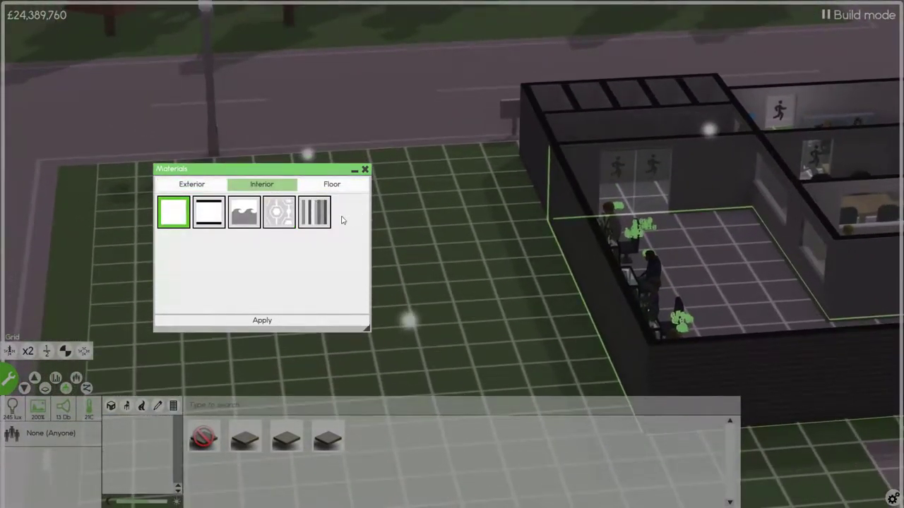
pyautogui.click(315, 212)
# Choose the first floor material and apply the new materials to the room
pyautogui.press('Left')
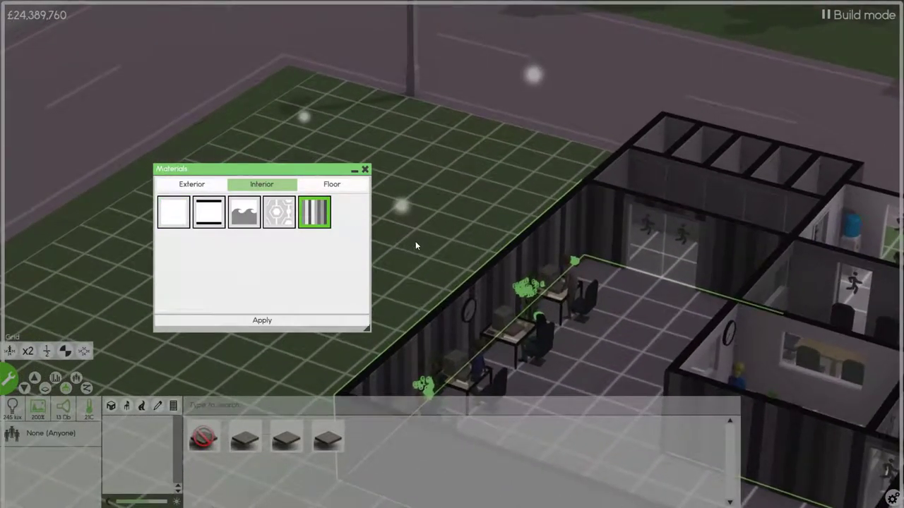
pyautogui.press('Left')
pyautogui.click(331, 184)
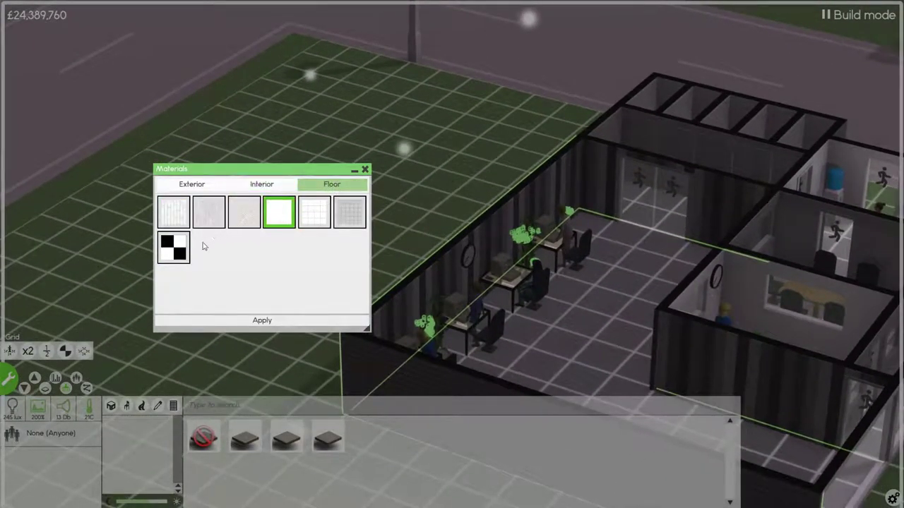
pyautogui.click(174, 212)
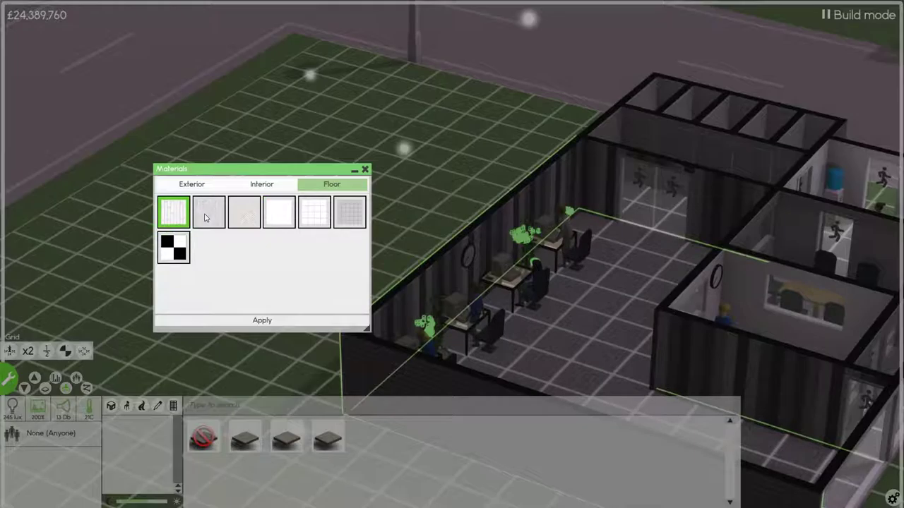
pyautogui.click(262, 319)
# Open the office's Room colors and tint the exterior walls brown
pyautogui.rightClick(593, 338)
pyautogui.click(551, 336)
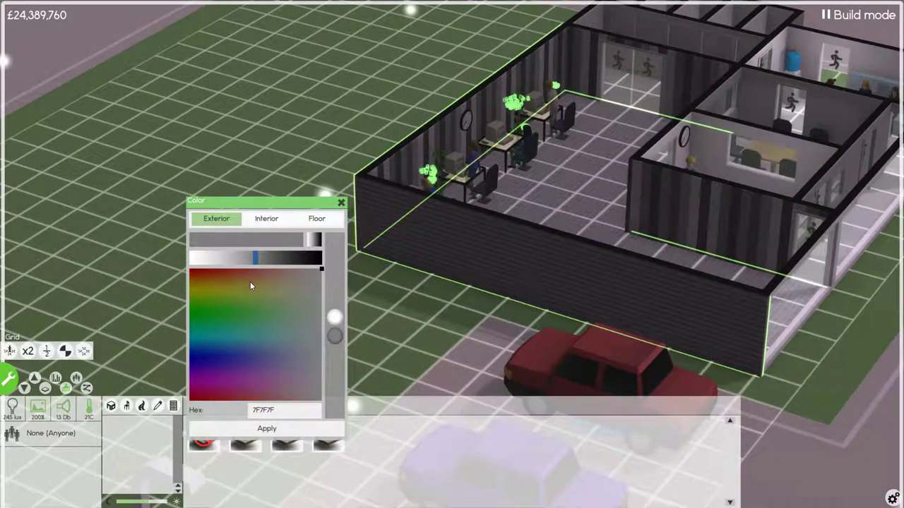
pyautogui.click(257, 283)
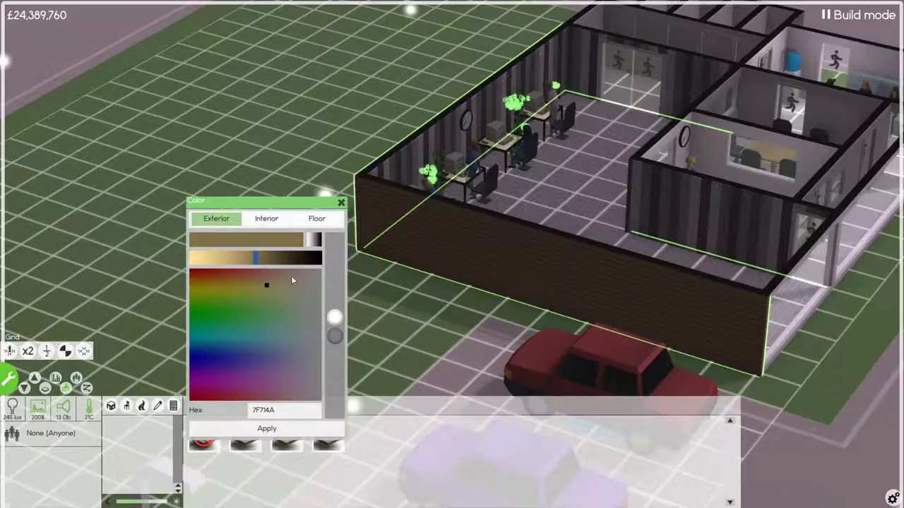
# Make the striped interior walls a darker green
pyautogui.click(266, 218)
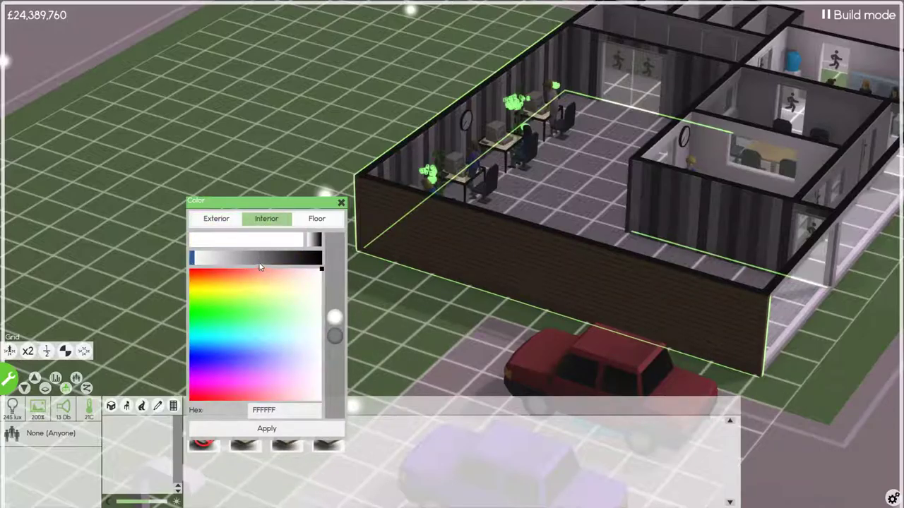
pyautogui.press('q')
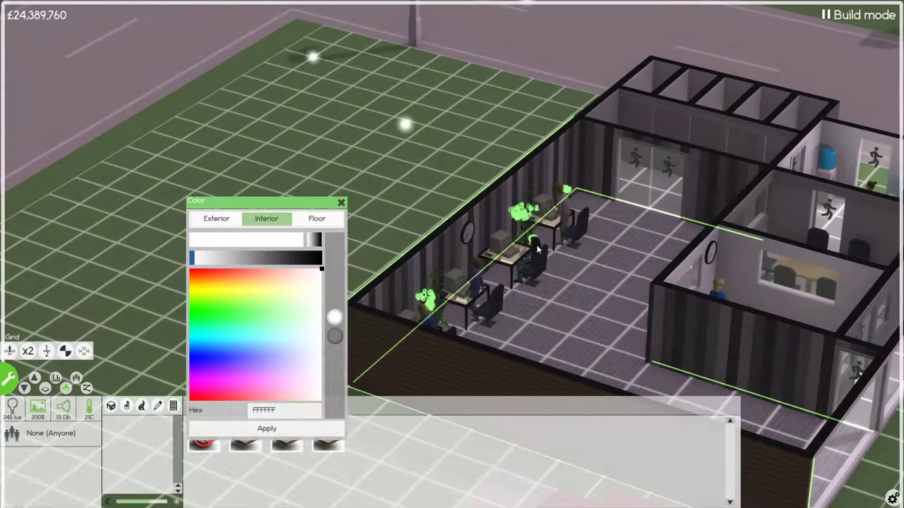
pyautogui.press('q')
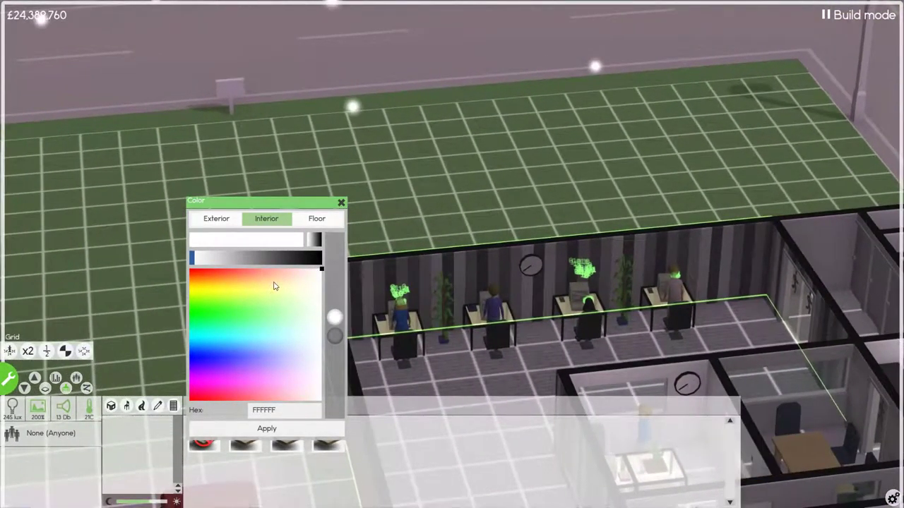
pyautogui.moveTo(268, 281)
pyautogui.mouseDown()
pyautogui.moveTo(254, 295)
pyautogui.moveTo(257, 314)
pyautogui.moveTo(270, 315)
pyautogui.moveTo(267, 301)
pyautogui.mouseUp()
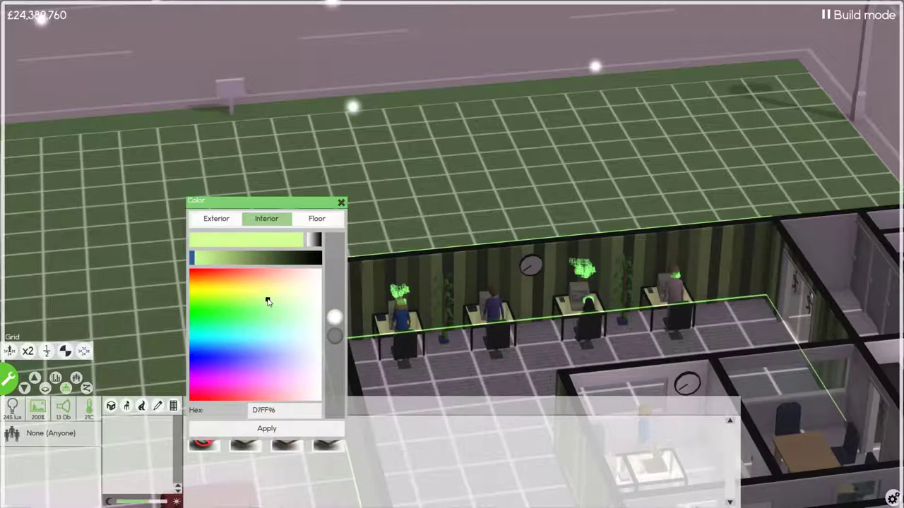
pyautogui.moveTo(266, 301); pyautogui.dragTo(267, 303)
pyautogui.moveTo(195, 260); pyautogui.dragTo(223, 261)
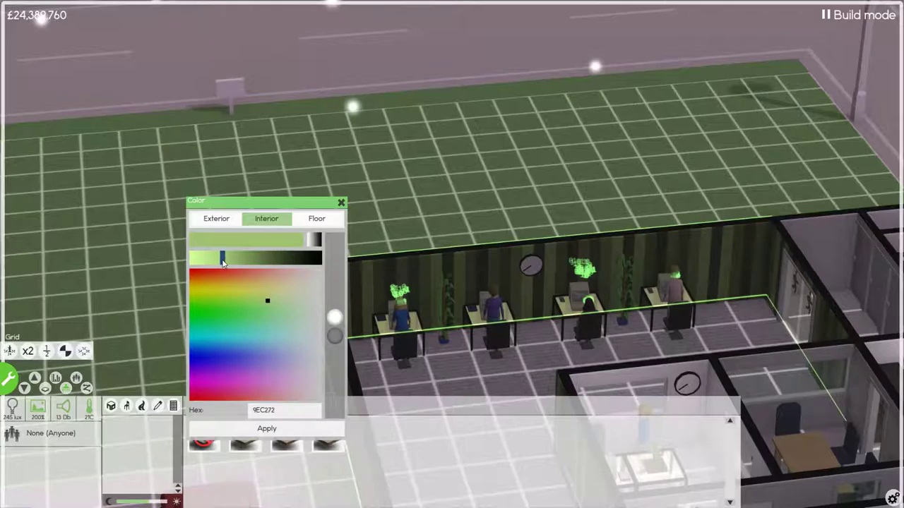
# Give the floor a warm yellow-orange tint
pyautogui.click(316, 218)
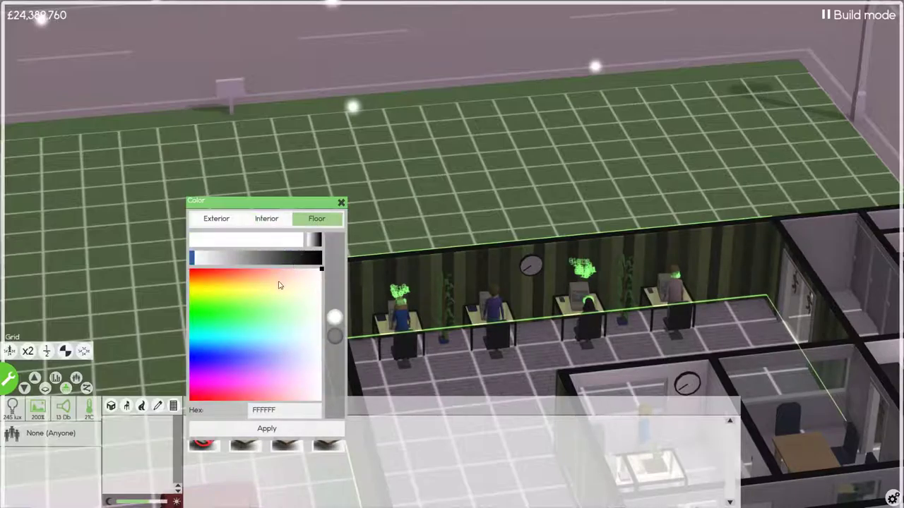
pyautogui.click(277, 289)
pyautogui.moveTo(278, 289); pyautogui.dragTo(228, 284)
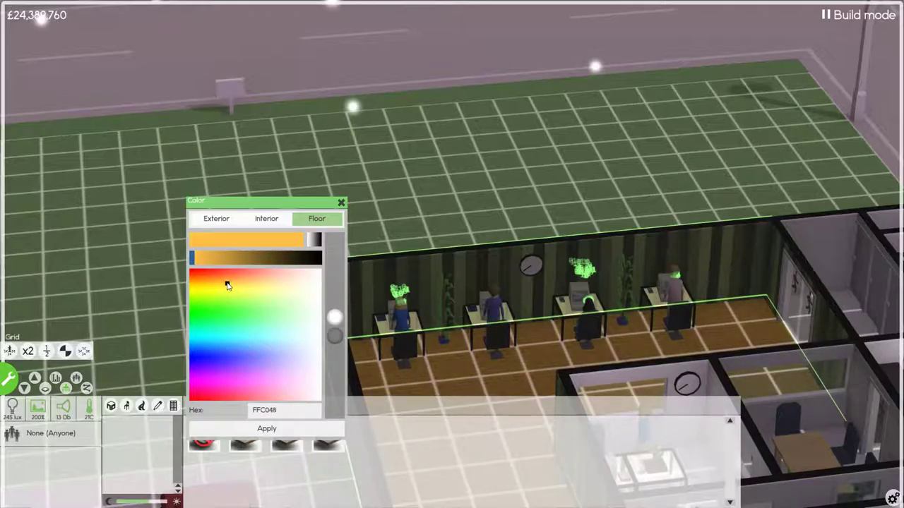
pyautogui.moveTo(220, 278); pyautogui.dragTo(243, 284)
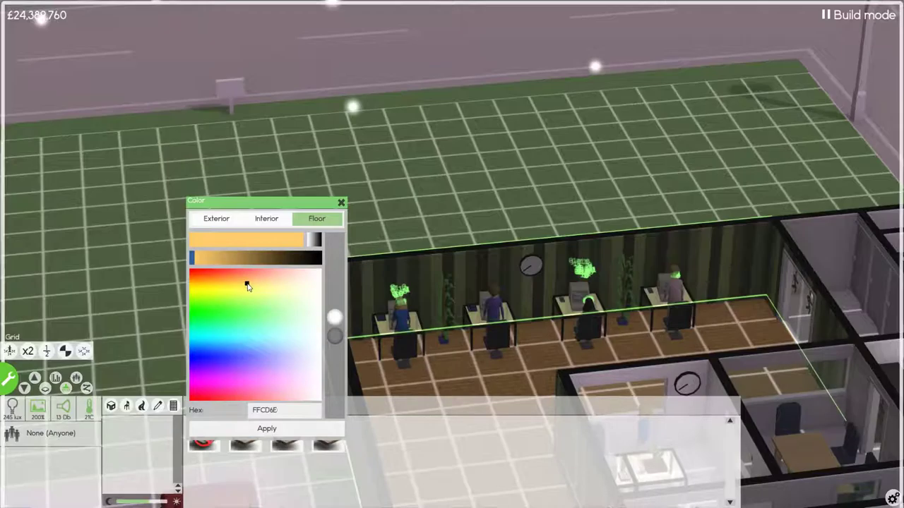
pyautogui.moveTo(247, 285); pyautogui.dragTo(248, 284)
pyautogui.scroll(-3, 518, 354)
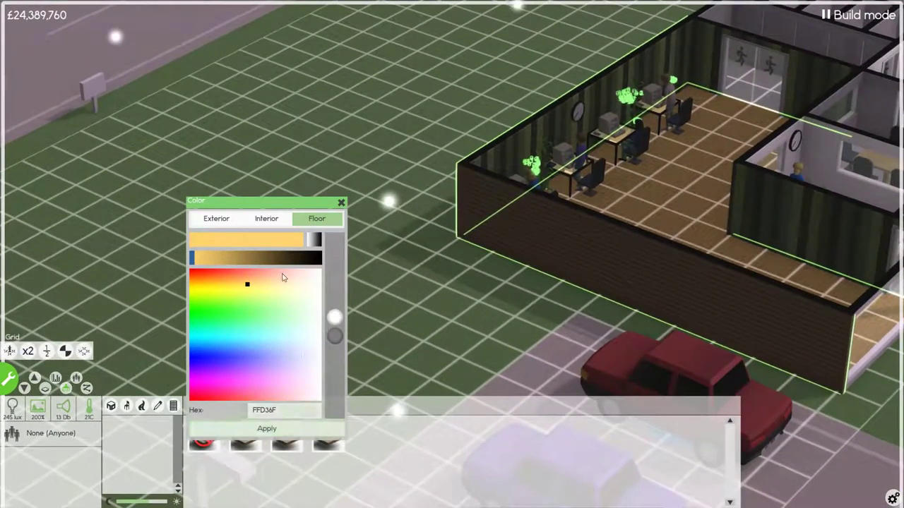
# Apply the chosen room colours and reopen the room's materials
pyautogui.click(277, 430)
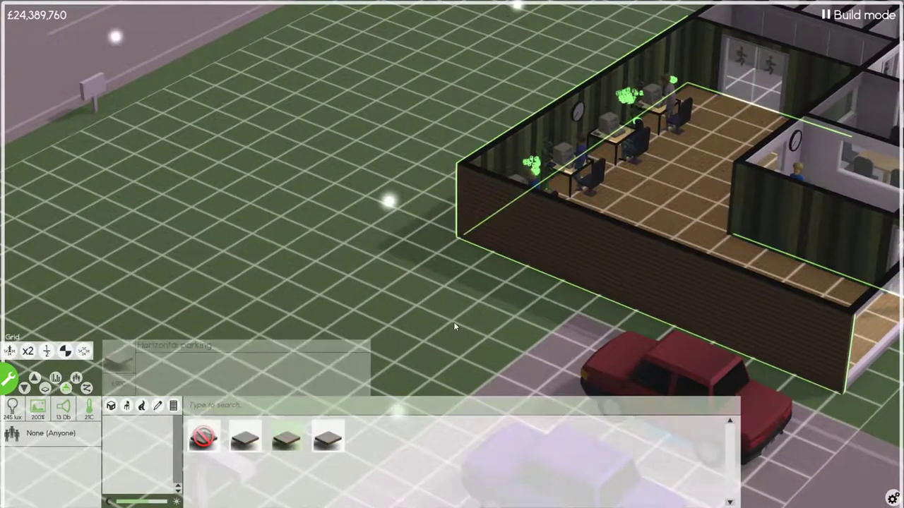
pyautogui.rightClick(669, 227)
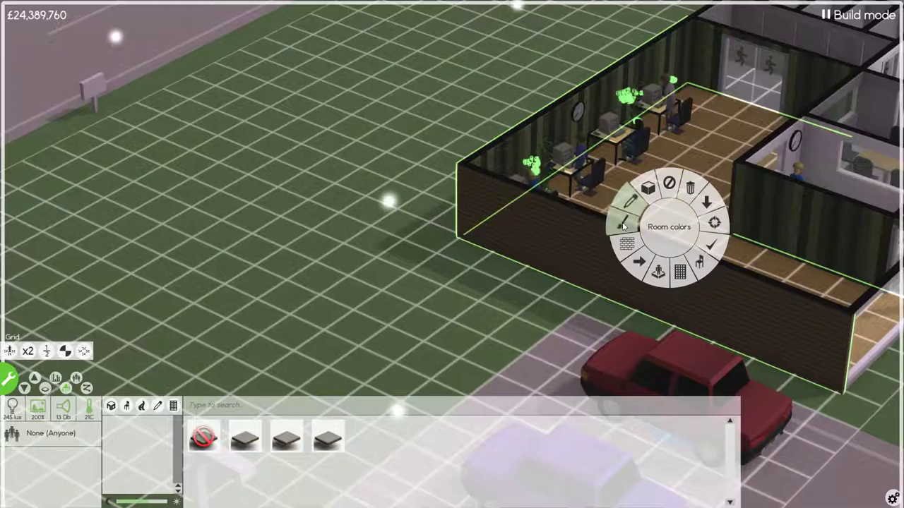
pyautogui.click(629, 243)
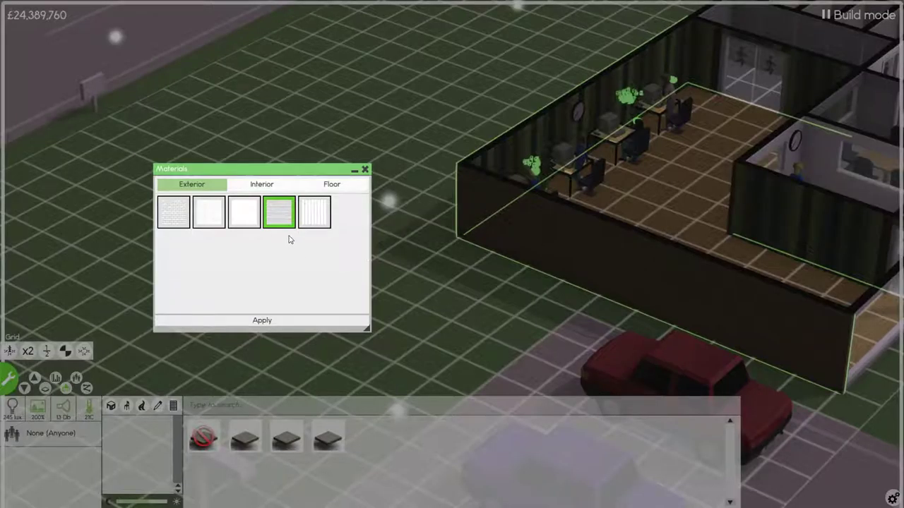
# Try the brick, vertical striped, horizontal lined and plain exterior materials while orbiting
pyautogui.click(173, 213)
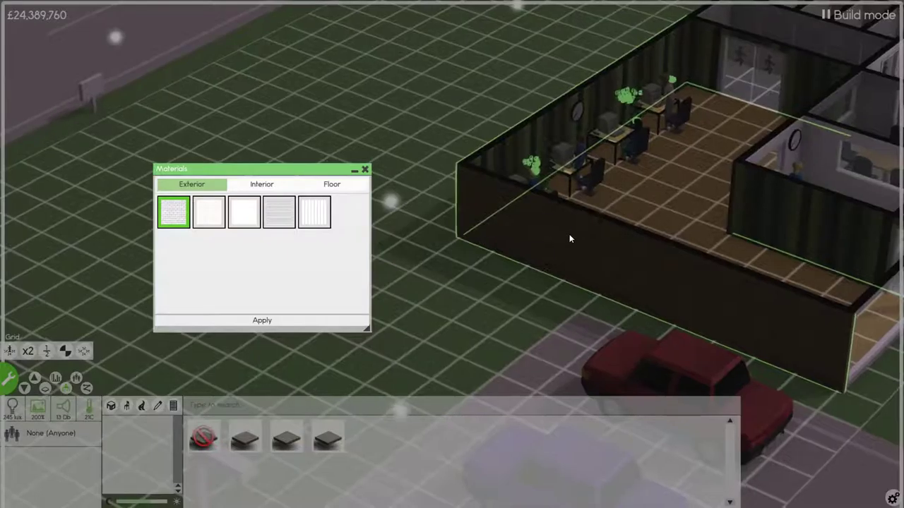
pyautogui.moveTo(570, 233)
pyautogui.mouseDown()
pyautogui.moveTo(624, 242)
pyautogui.moveTo(368, 213)
pyautogui.mouseUp()
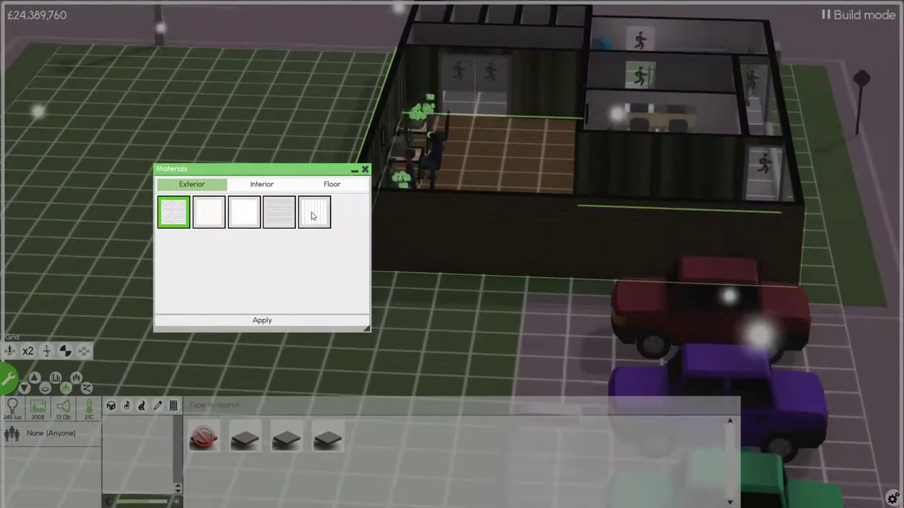
pyautogui.click(312, 214)
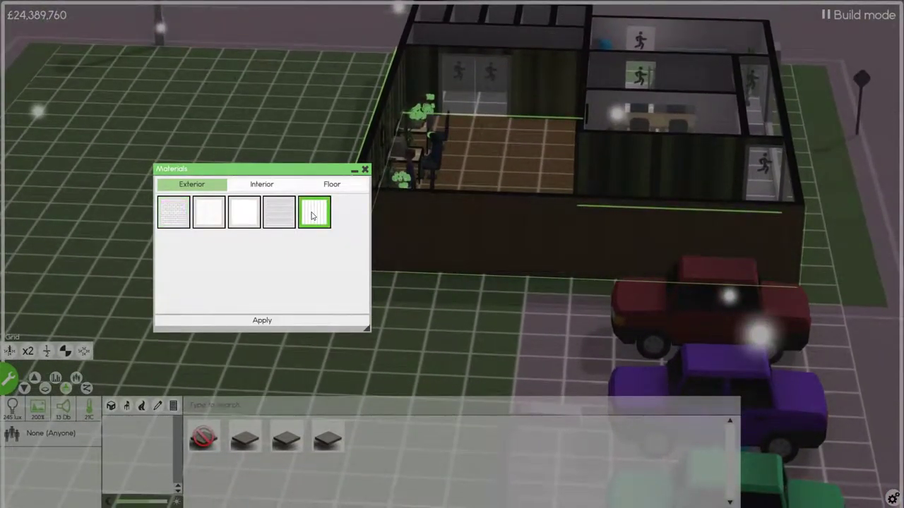
pyautogui.press('Left')
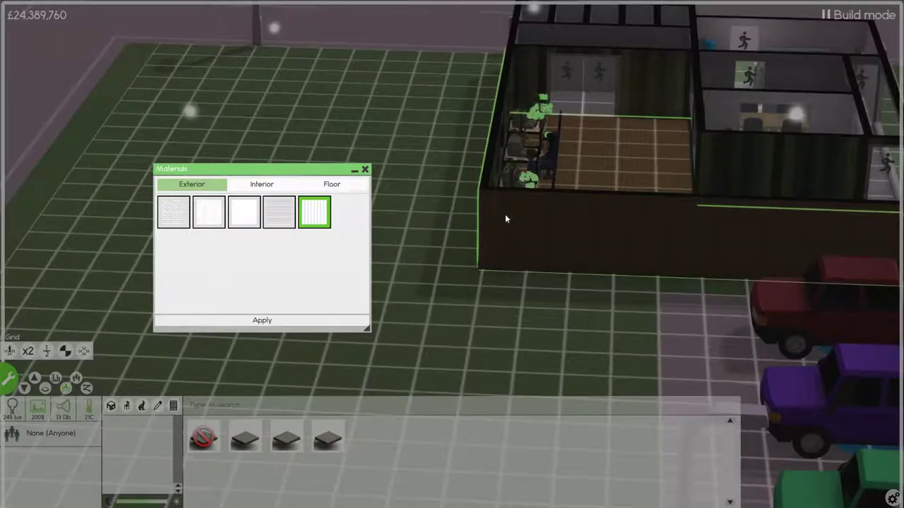
pyautogui.scroll(-3, 505, 219)
pyautogui.click(279, 212)
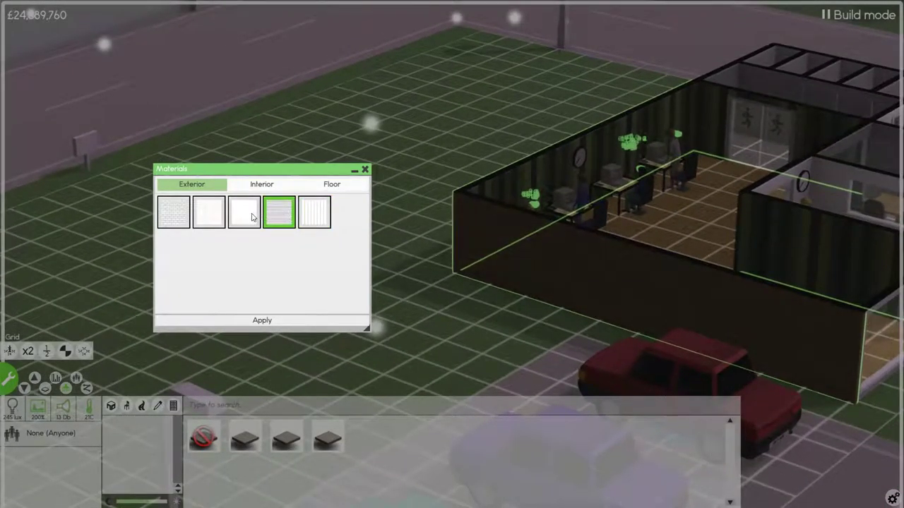
pyautogui.click(252, 217)
pyautogui.press('Down')
pyautogui.press('Down')
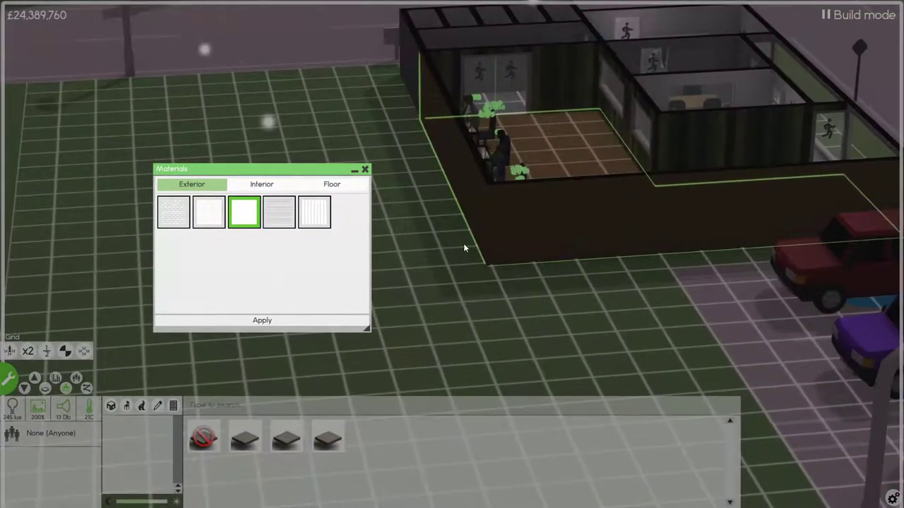
pyautogui.press('Right')
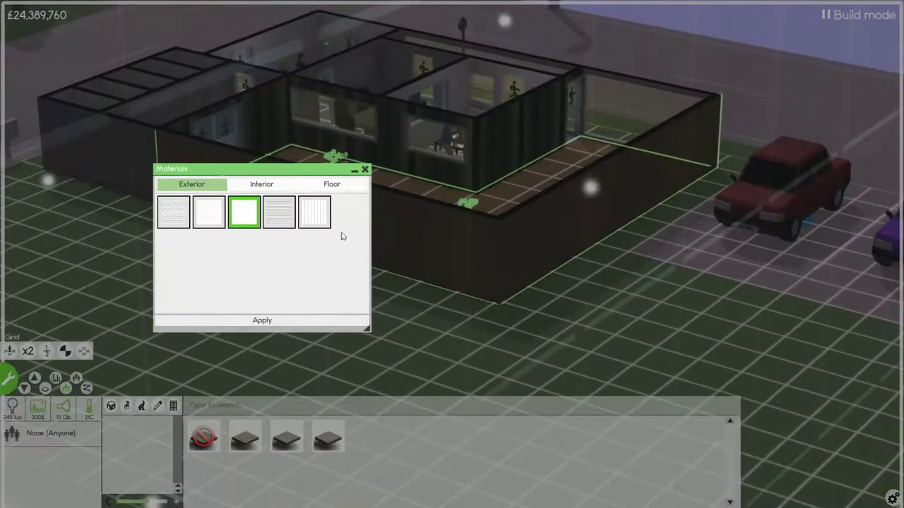
pyautogui.press('Right')
pyautogui.press('Up')
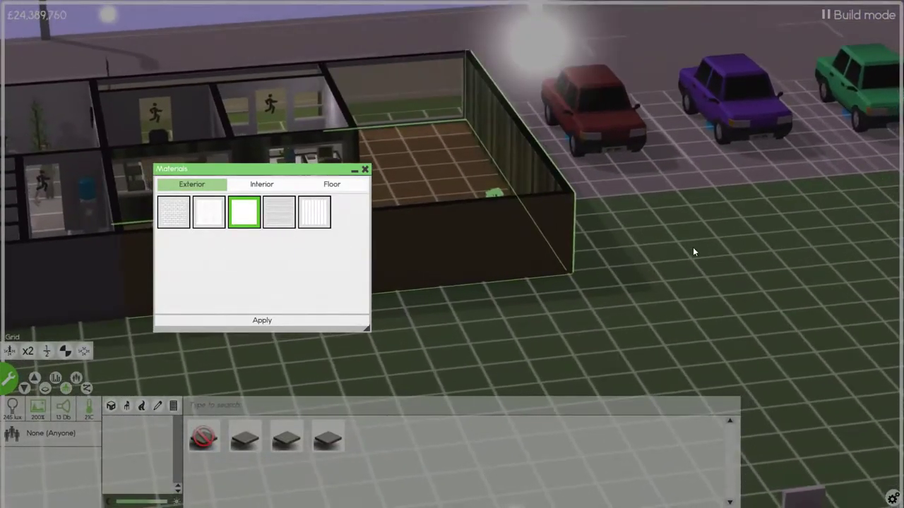
pyautogui.scroll(3, 693, 247)
pyautogui.scroll(-2, 680, 251)
pyautogui.press('Left')
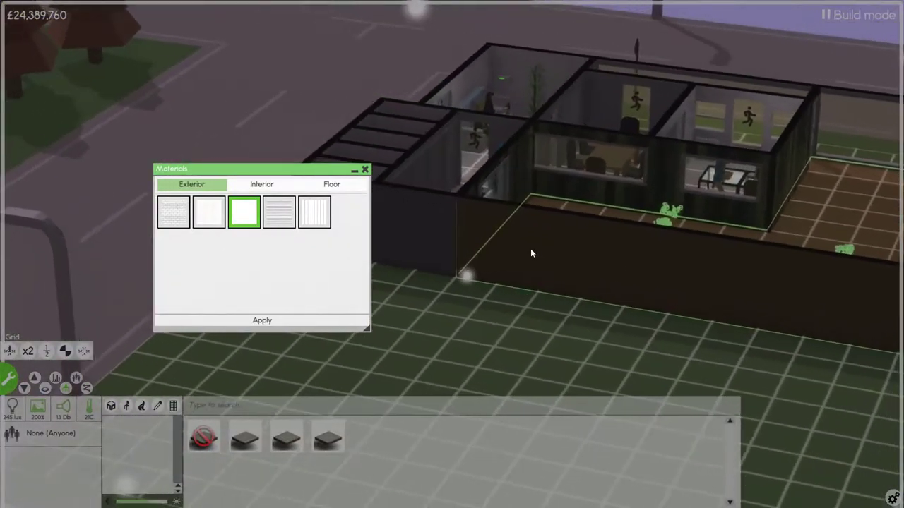
# Compare the lined and striped exteriors again, then apply the first brick material
pyautogui.press('Left')
pyautogui.scroll(2, 520, 247)
pyautogui.scroll(-2, 455, 251)
pyautogui.press('Up')
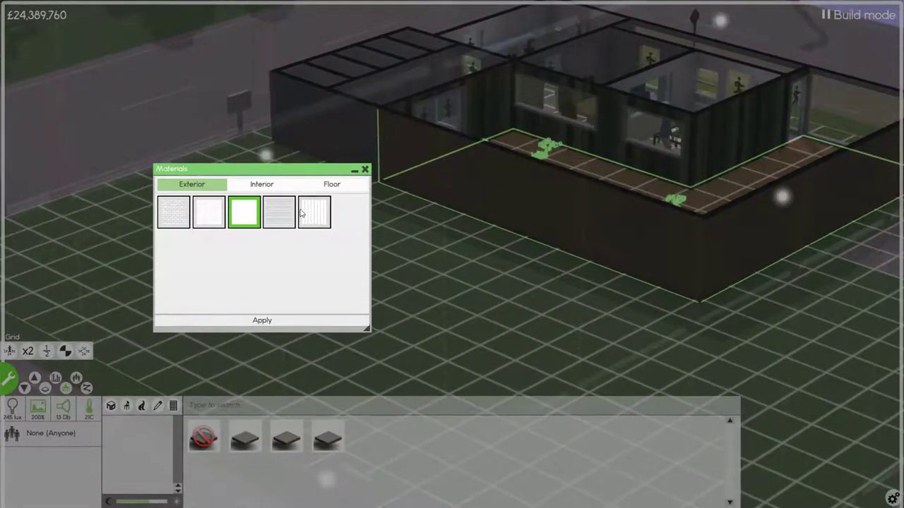
pyautogui.click(279, 212)
pyautogui.scroll(2, 542, 234)
pyautogui.scroll(-3, 542, 238)
pyautogui.press('Right')
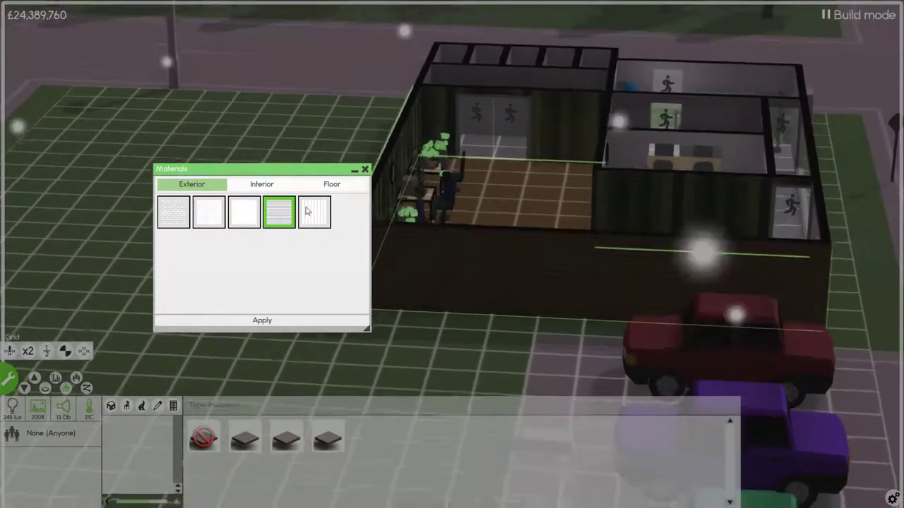
pyautogui.press('Left')
pyautogui.scroll(3, 588, 191)
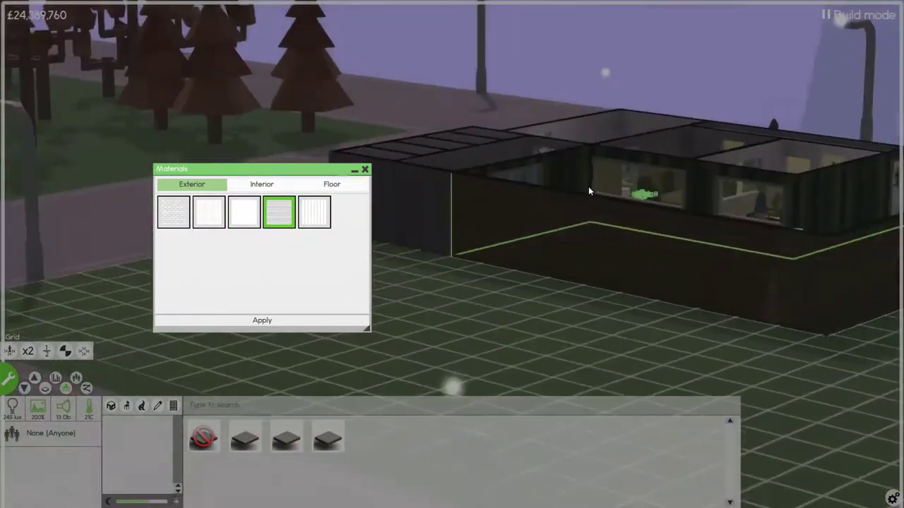
pyautogui.scroll(-2, 588, 191)
pyautogui.press('Right')
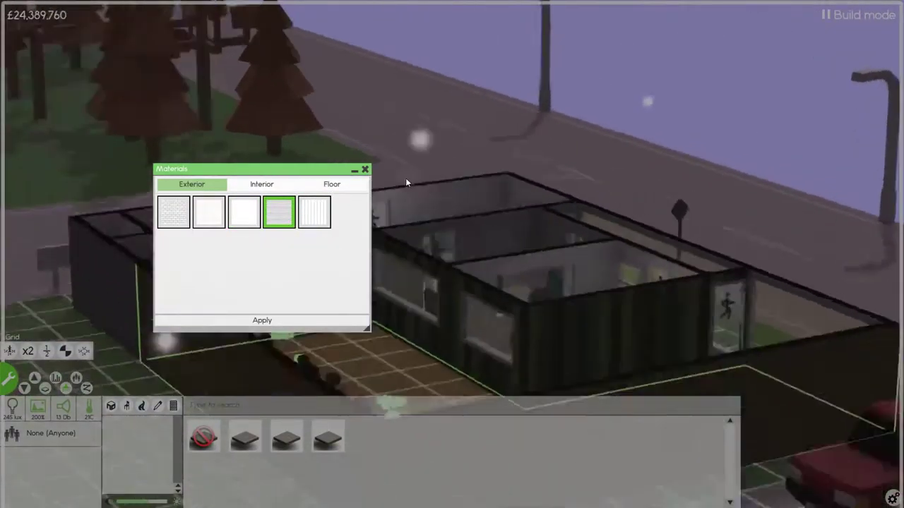
pyautogui.press('Left')
pyautogui.scroll(2, 514, 324)
pyautogui.scroll(-2, 551, 311)
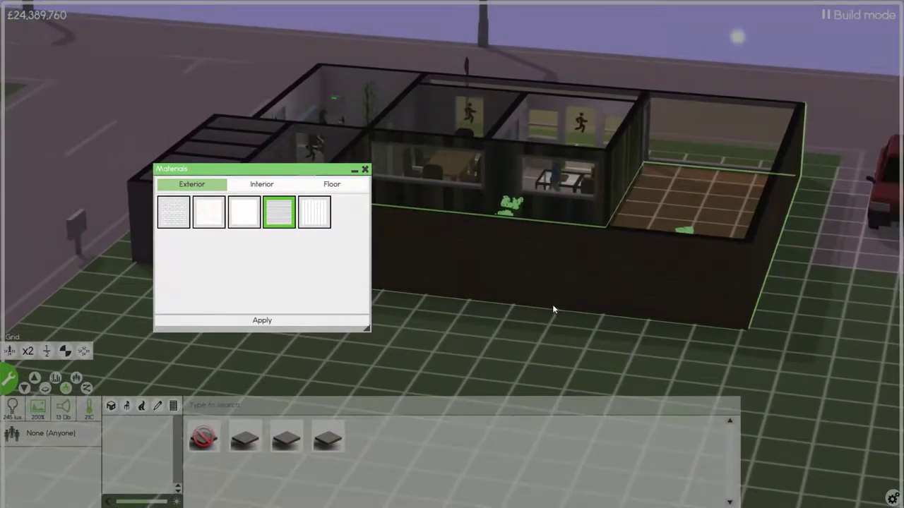
pyautogui.press('Down')
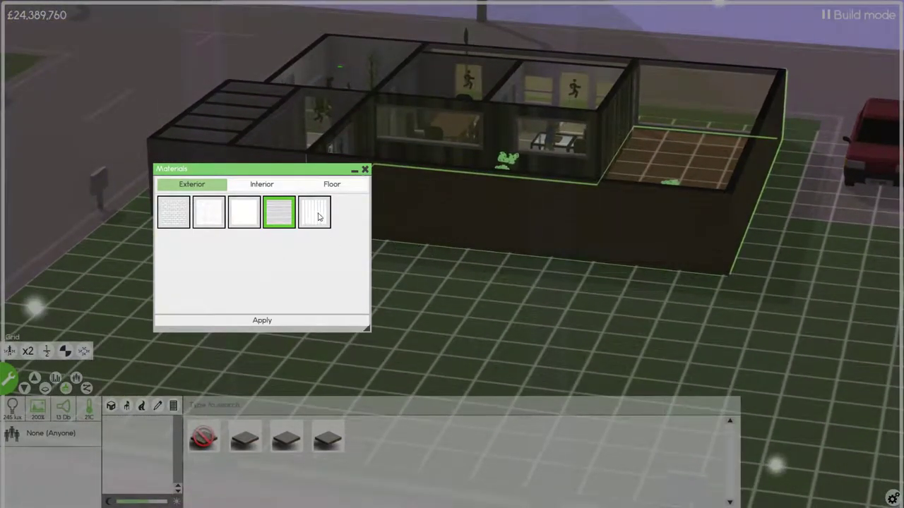
pyautogui.click(315, 212)
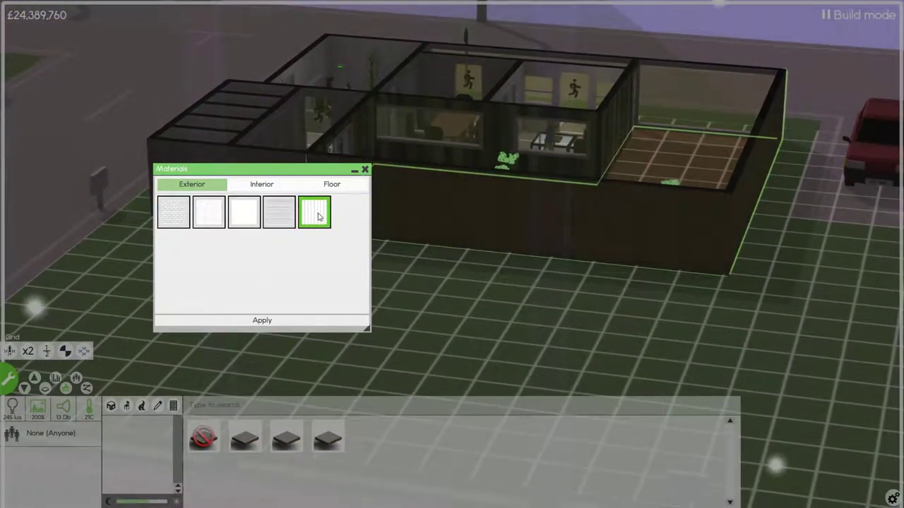
pyautogui.click(174, 211)
pyautogui.click(262, 321)
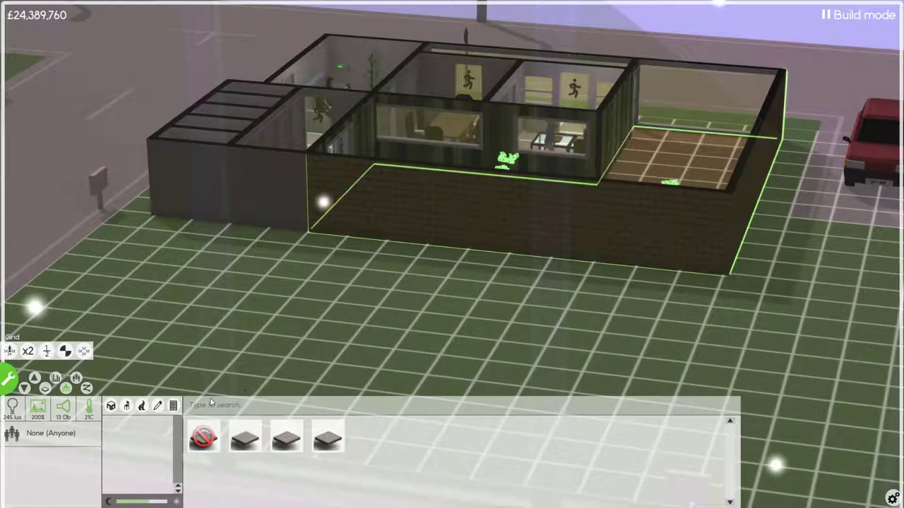
# Tint the office's brick exterior walls dark red (A85134) and apply the colour
pyautogui.click(412, 217)
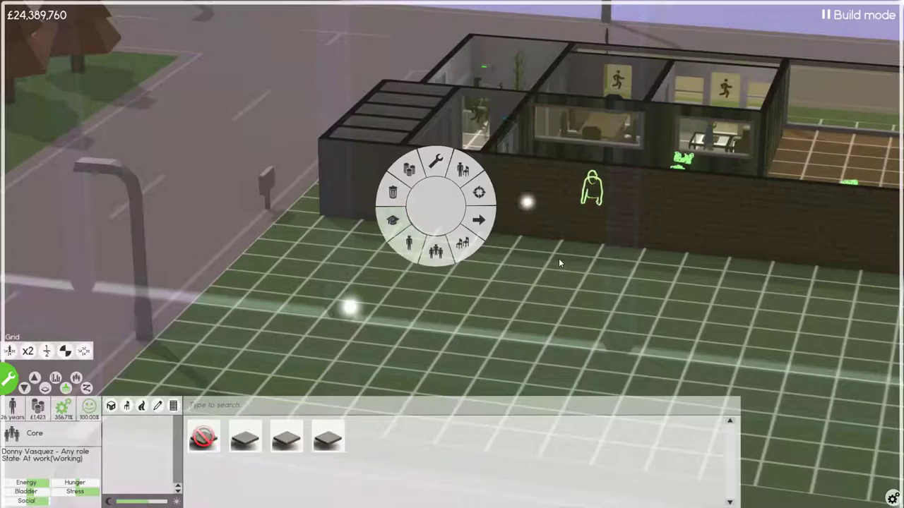
pyautogui.click(559, 259)
pyautogui.scroll(6, 558, 259)
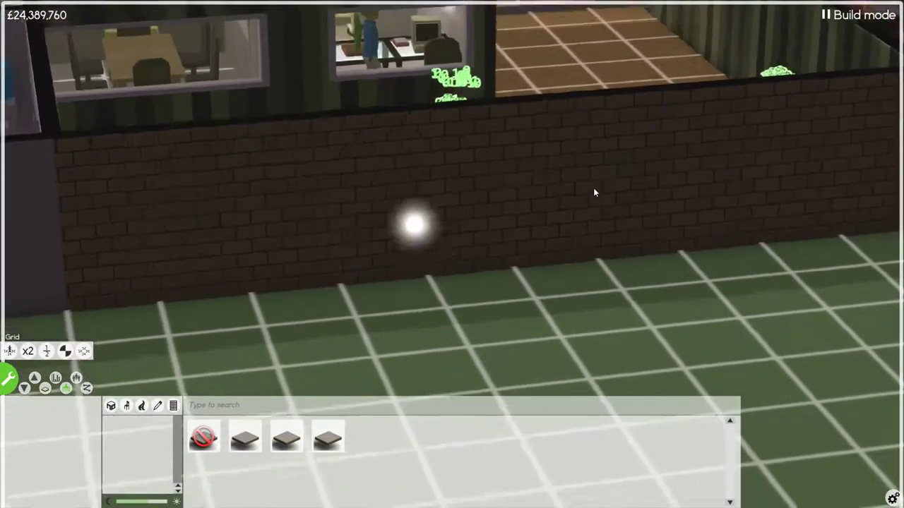
pyautogui.scroll(-2, 594, 188)
pyautogui.click(564, 195)
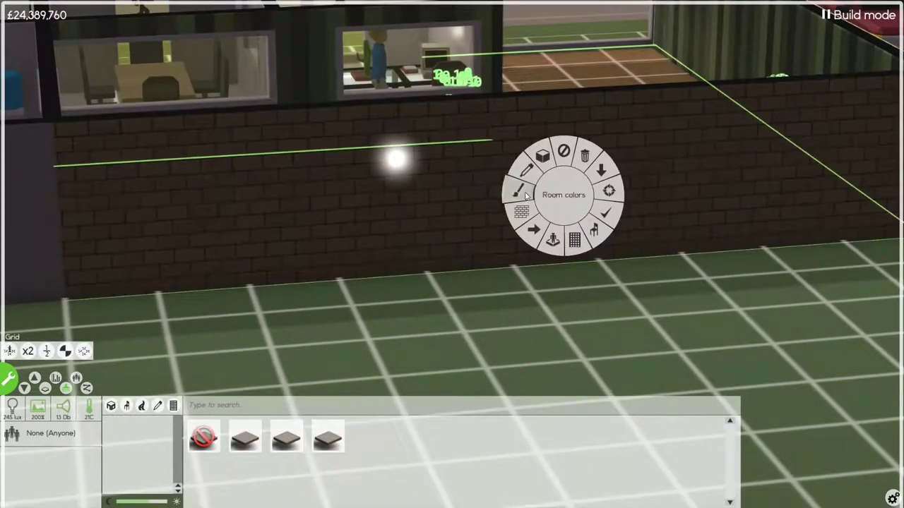
pyautogui.click(537, 201)
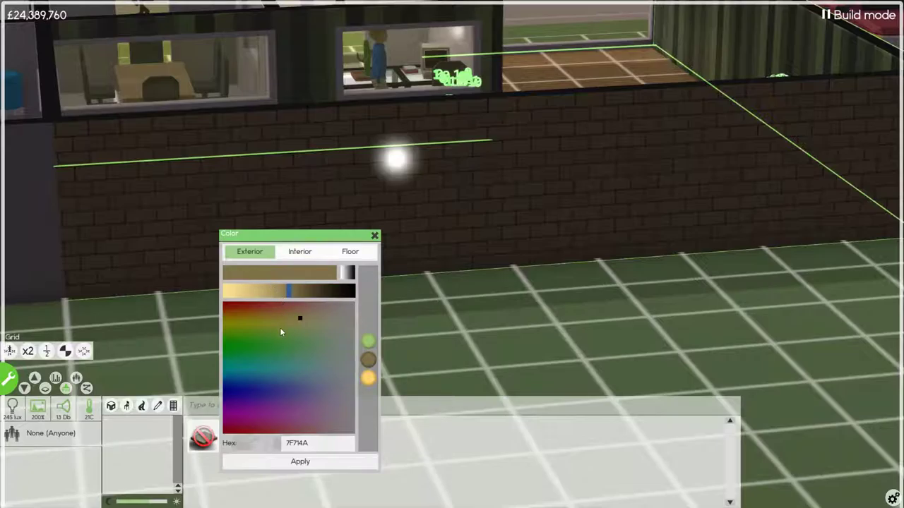
pyautogui.moveTo(280, 315)
pyautogui.mouseDown()
pyautogui.moveTo(305, 303)
pyautogui.moveTo(212, 290)
pyautogui.mouseUp()
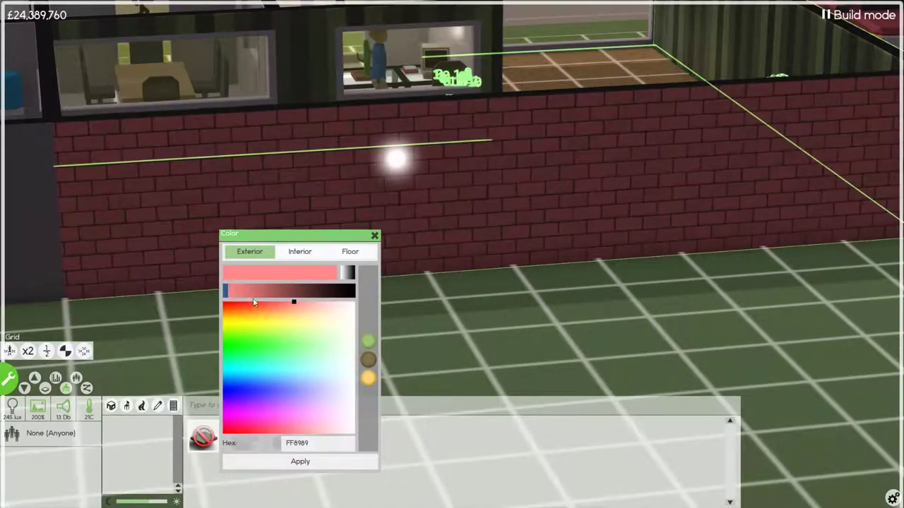
pyautogui.moveTo(294, 303)
pyautogui.mouseDown()
pyautogui.moveTo(259, 291)
pyautogui.moveTo(263, 308)
pyautogui.moveTo(272, 294)
pyautogui.mouseUp()
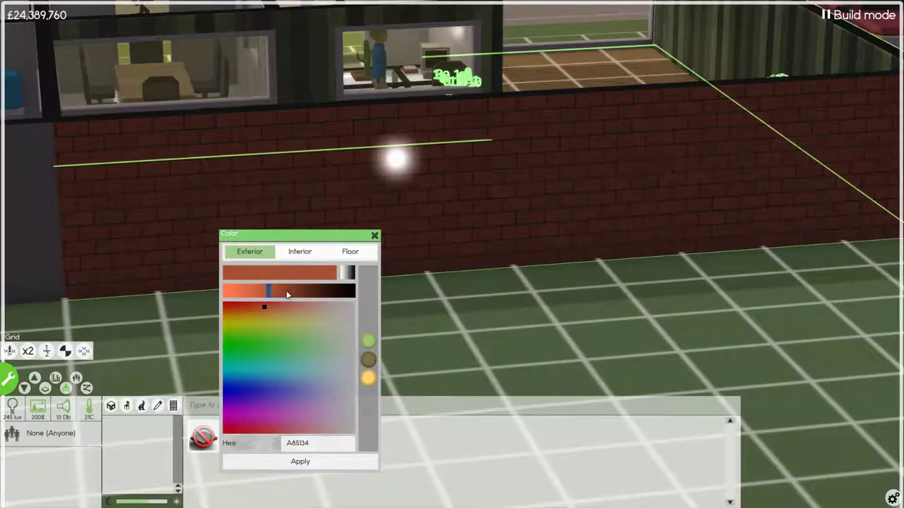
pyautogui.click(300, 461)
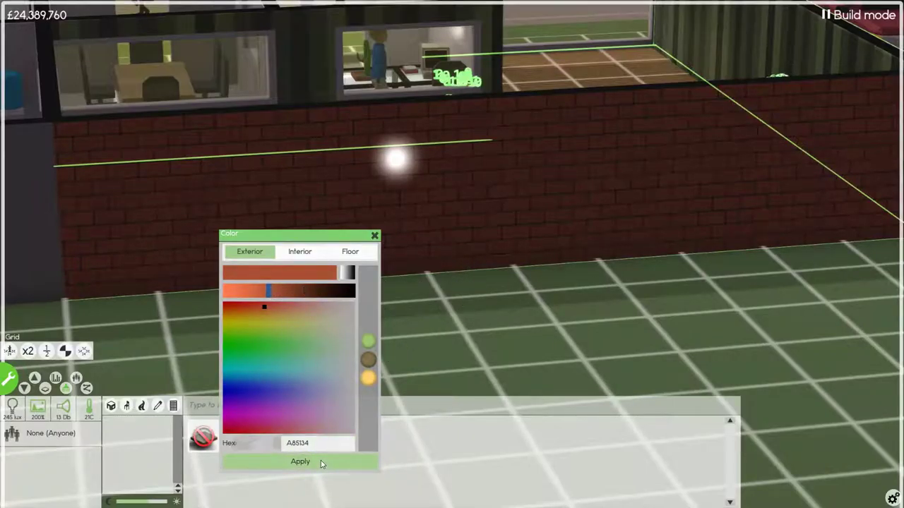
pyautogui.moveTo(476, 217); pyautogui.dragTo(502, 178)
# Multi-select the small front rooms and reset them to the default style
pyautogui.rightClick(503, 176)
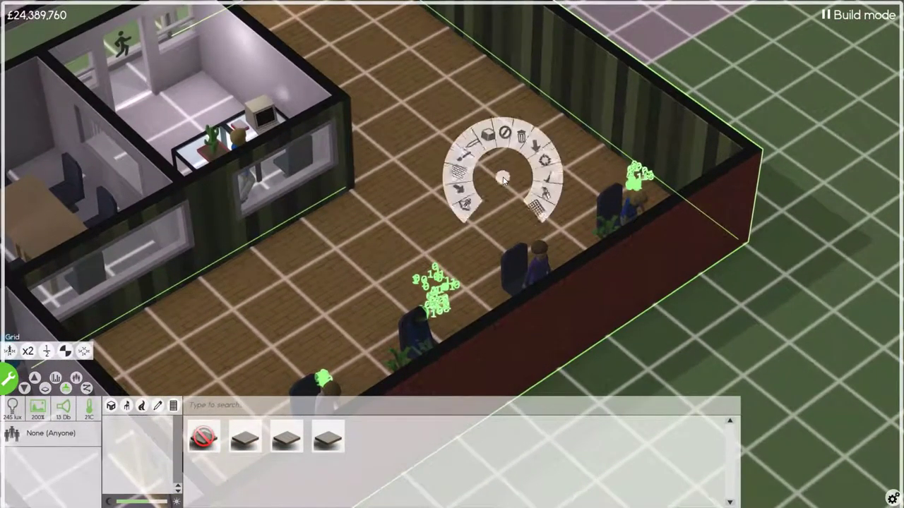
pyautogui.click(549, 194)
pyautogui.moveTo(549, 194); pyautogui.dragTo(496, 208)
pyautogui.scroll(-5, 496, 209)
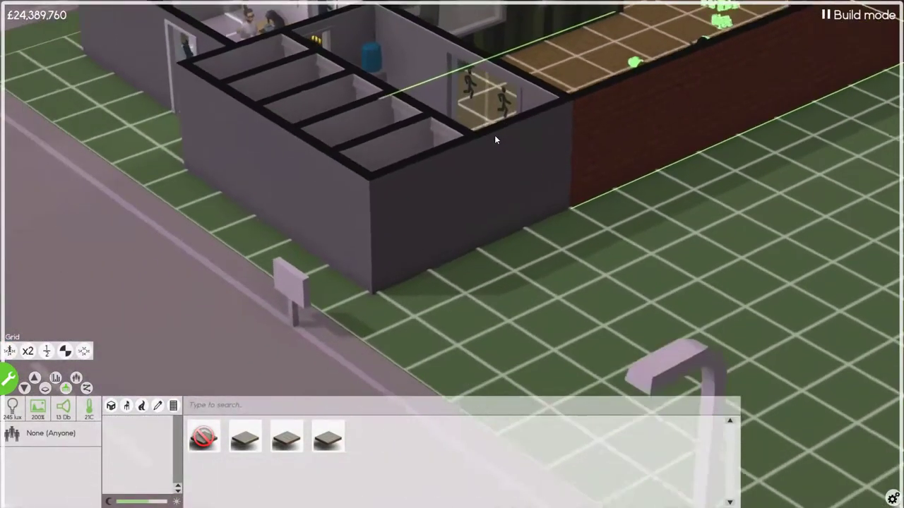
pyautogui.moveTo(494, 385)
pyautogui.mouseDown()
pyautogui.moveTo(535, 283)
pyautogui.moveTo(512, 306)
pyautogui.mouseUp()
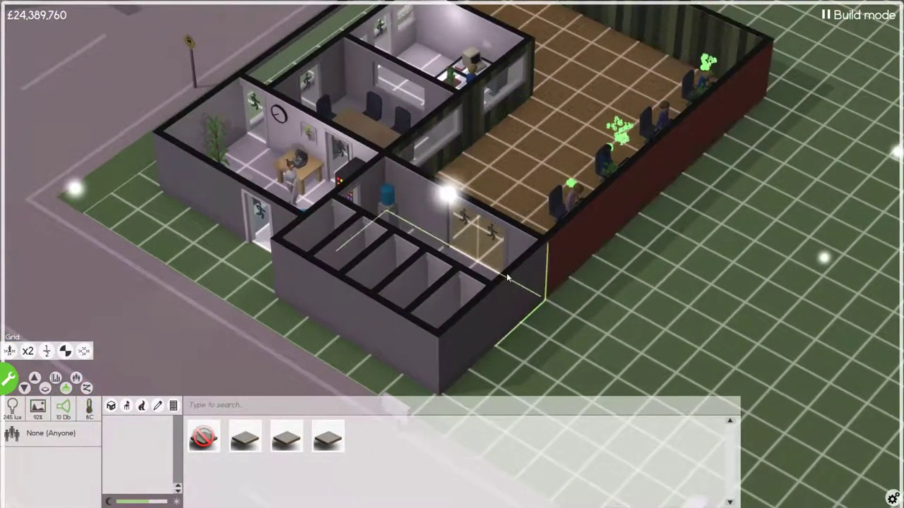
pyautogui.scroll(4, 542, 336)
pyautogui.press('Tab')
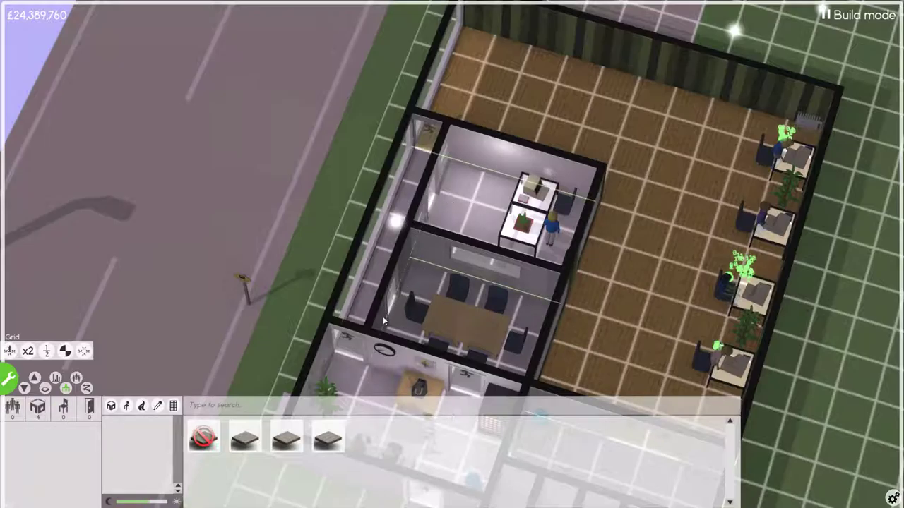
pyautogui.moveTo(381, 360); pyautogui.dragTo(444, 280)
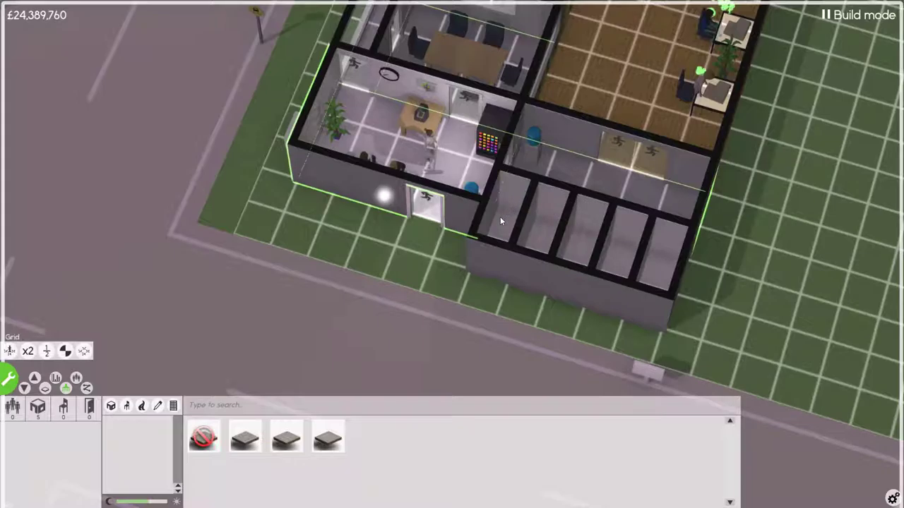
pyautogui.moveTo(508, 222); pyautogui.dragTo(615, 256)
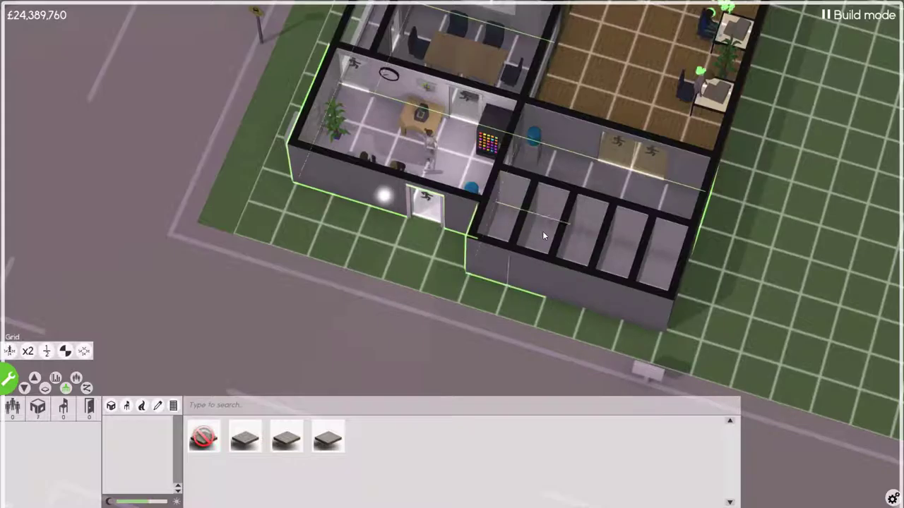
pyautogui.rightClick(654, 262)
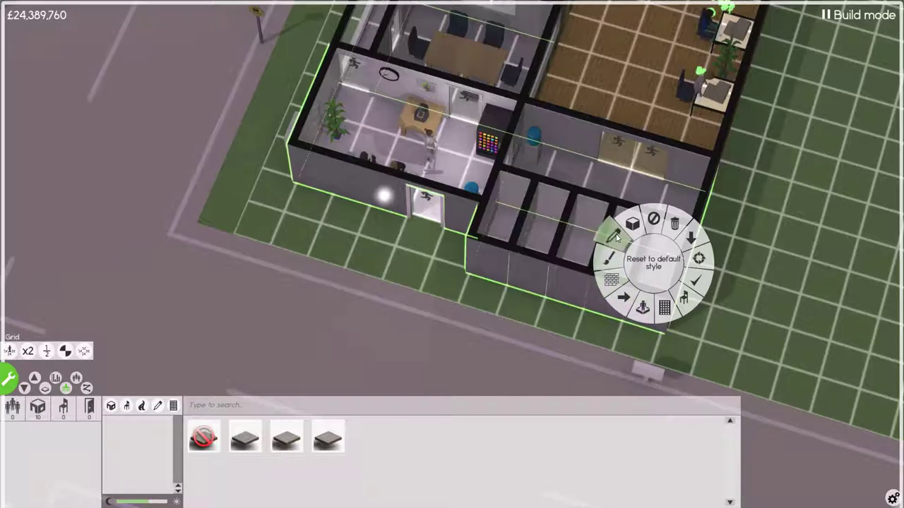
pyautogui.click(617, 237)
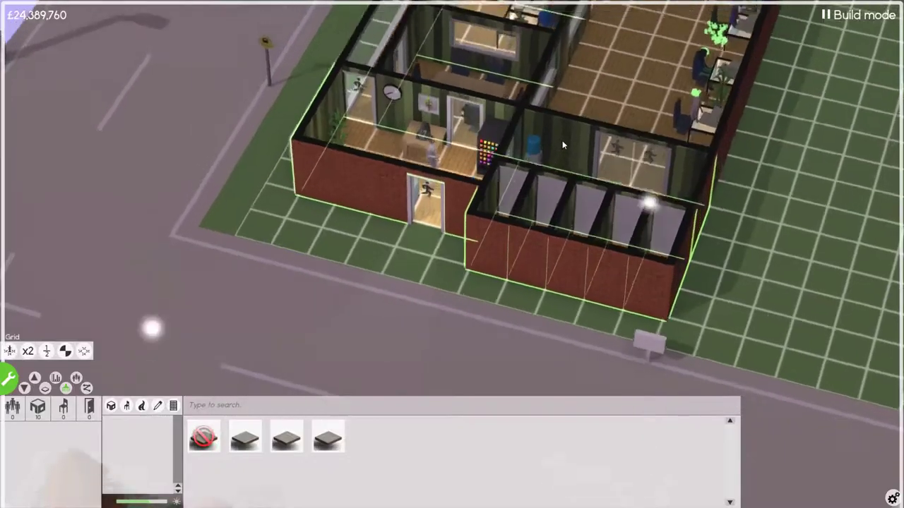
# Orbit around the building to check the restyled walls and the large office
pyautogui.moveTo(563, 144); pyautogui.dragTo(488, 205)
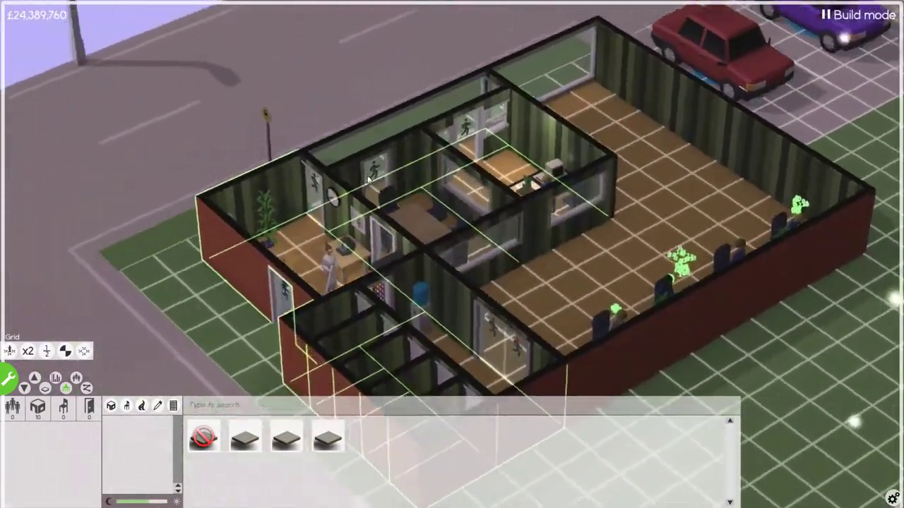
pyautogui.moveTo(369, 178); pyautogui.dragTo(393, 180)
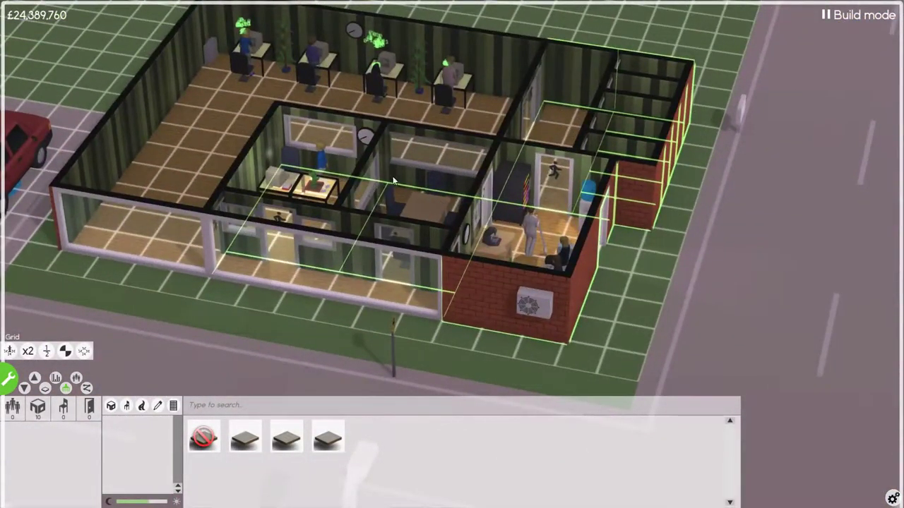
pyautogui.scroll(-3, 394, 182)
pyautogui.moveTo(496, 128); pyautogui.dragTo(399, 235)
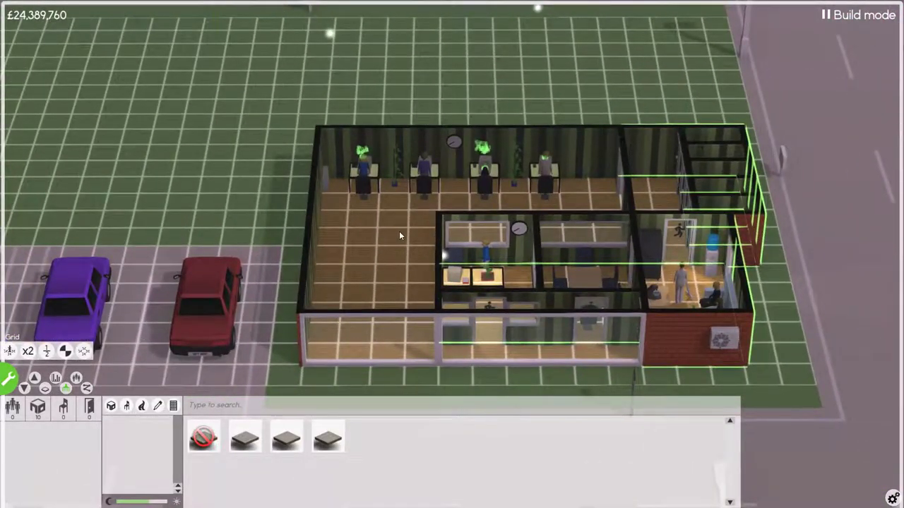
pyautogui.click(399, 236)
pyautogui.rightClick(386, 245)
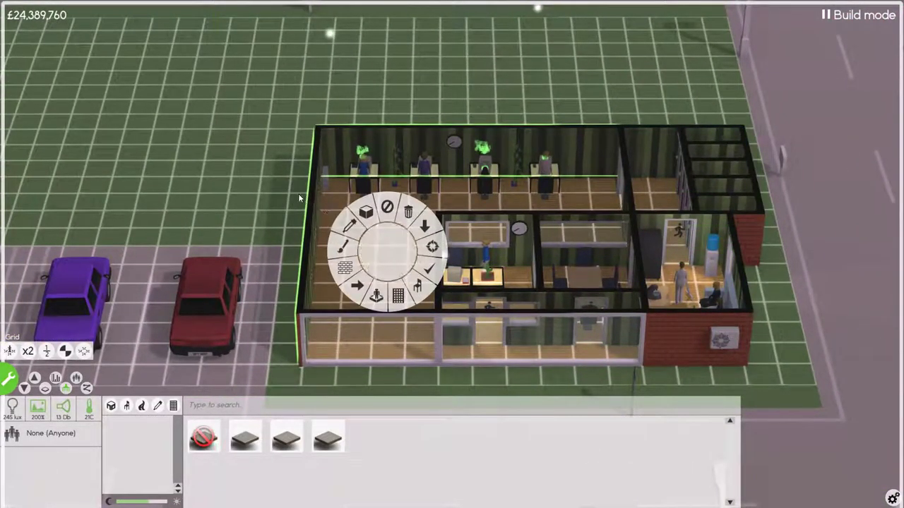
pyautogui.click(276, 180)
pyautogui.scroll(3, 276, 171)
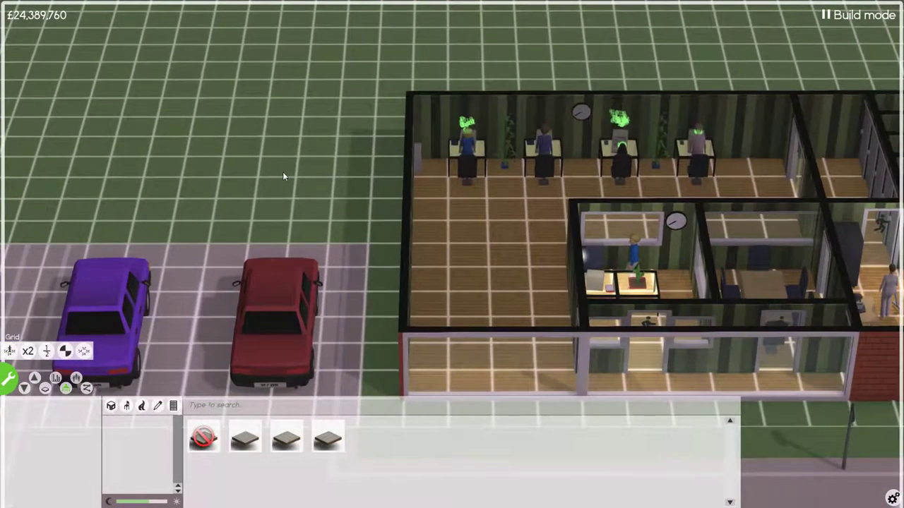
# Exit build mode and pause the game, with the whole brick office in view
pyautogui.press('Escape')
pyautogui.scroll(5, 438, 176)
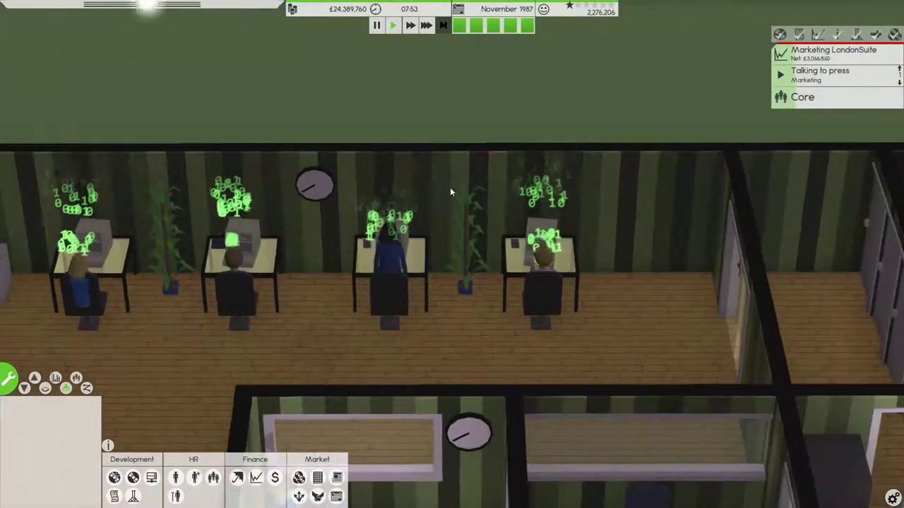
pyautogui.scroll(-3, 449, 188)
pyautogui.moveTo(448, 188); pyautogui.dragTo(404, 245)
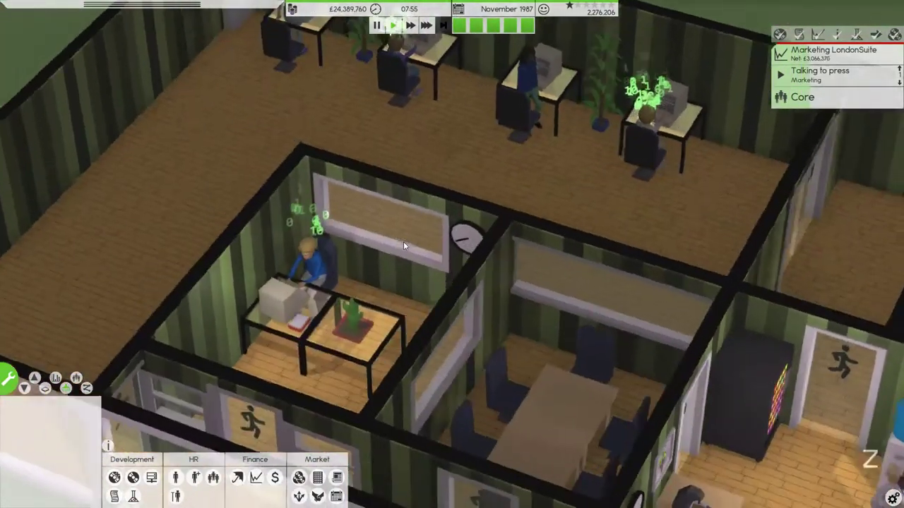
pyautogui.scroll(-4, 408, 229)
pyautogui.scroll(-2, 409, 229)
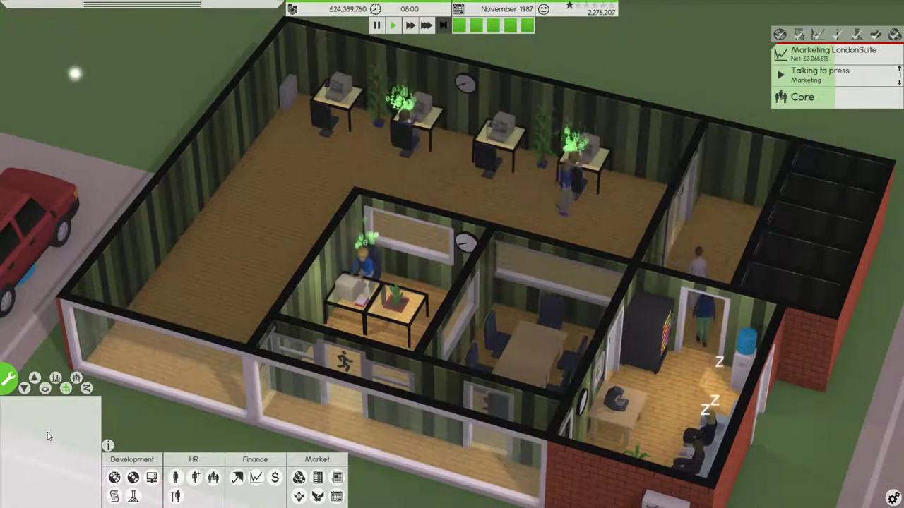
pyautogui.click(379, 27)
pyautogui.scroll(-3, 596, 207)
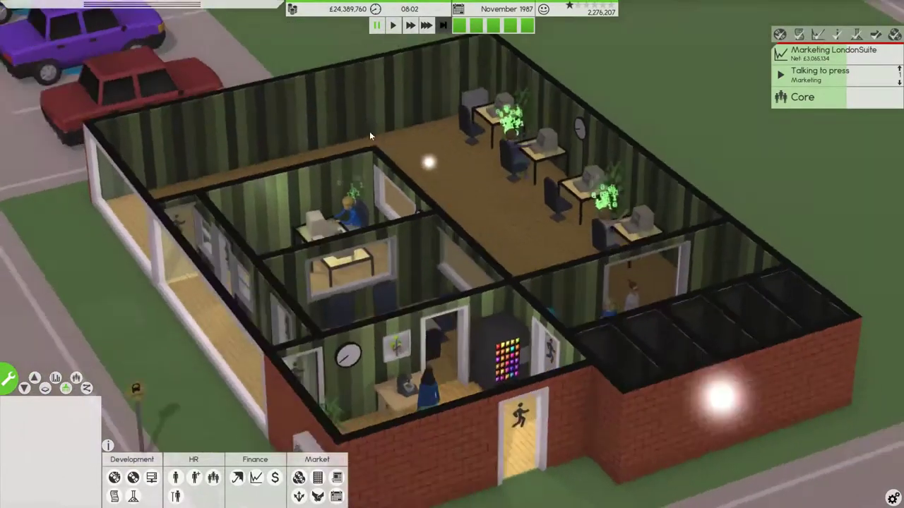
pyautogui.moveTo(369, 131)
pyautogui.mouseDown()
pyautogui.moveTo(485, 170)
pyautogui.moveTo(483, 66)
pyautogui.moveTo(384, 152)
pyautogui.moveTo(473, 180)
pyautogui.moveTo(462, 244)
pyautogui.moveTo(430, 302)
pyautogui.mouseUp()
pyautogui.scroll(-2, 417, 274)
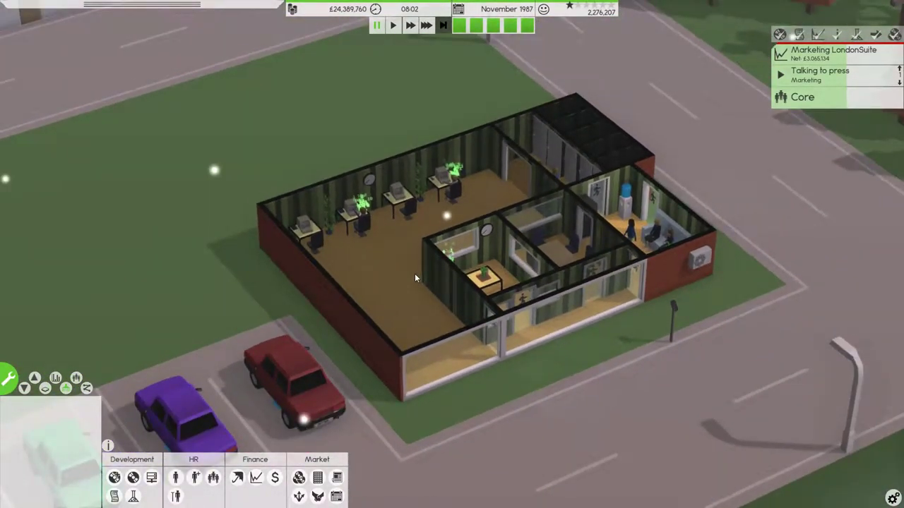